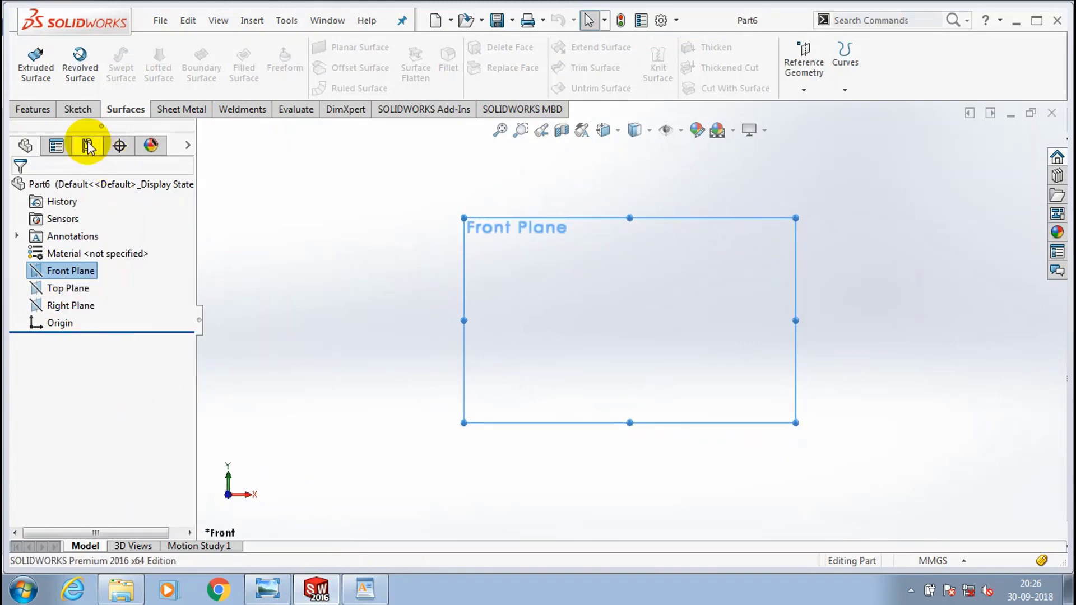
# - Sketch a corner rectangle about 173 mm wide on the Front Plane, enclosing the origin, and exit the sketch
pyautogui.click(77, 108)
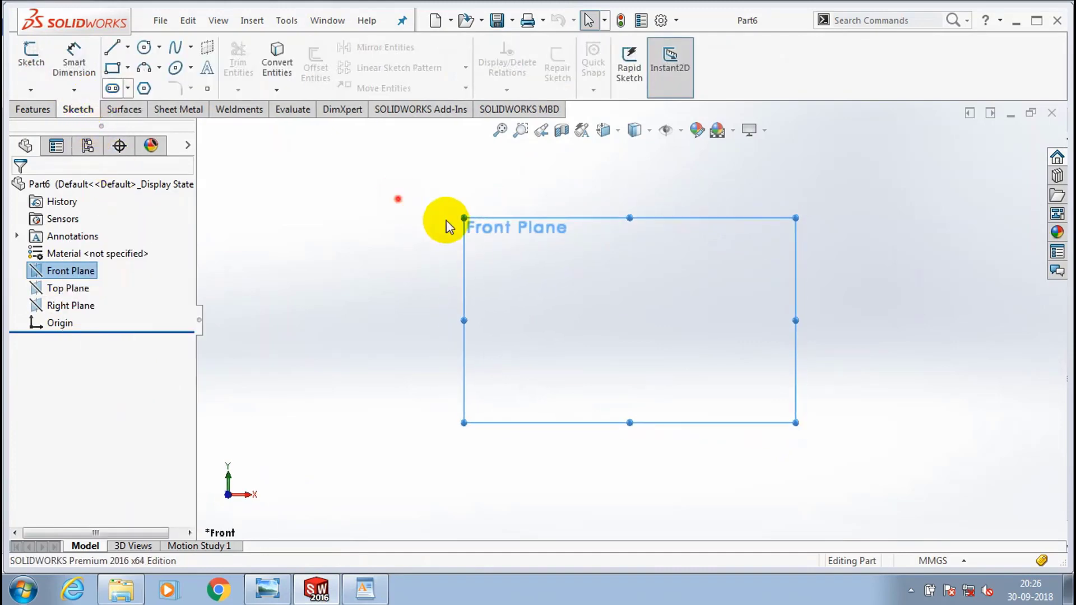
pyautogui.click(424, 277)
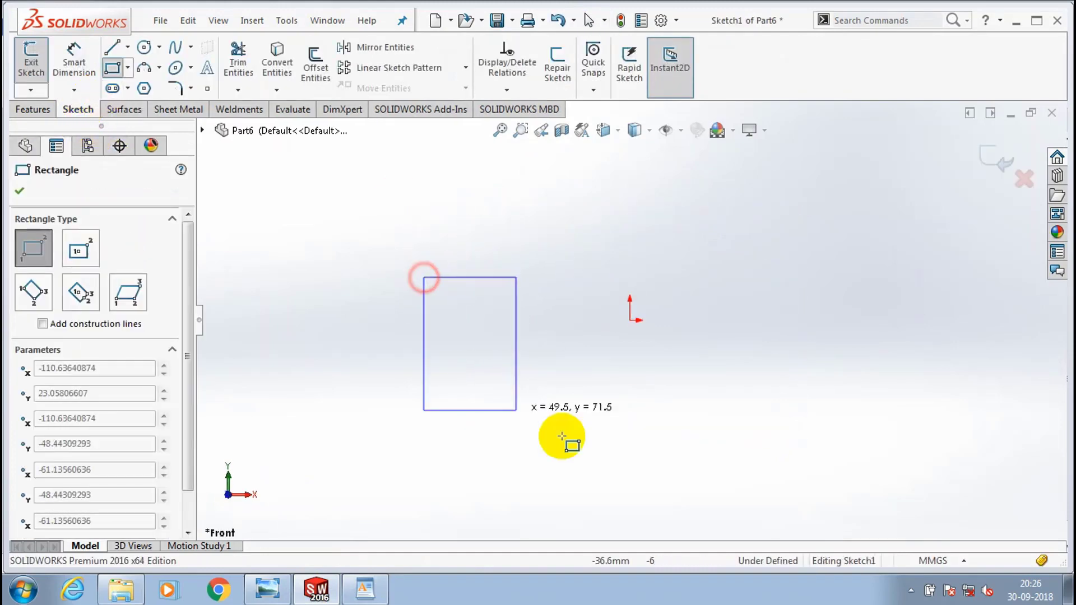
pyautogui.click(747, 446)
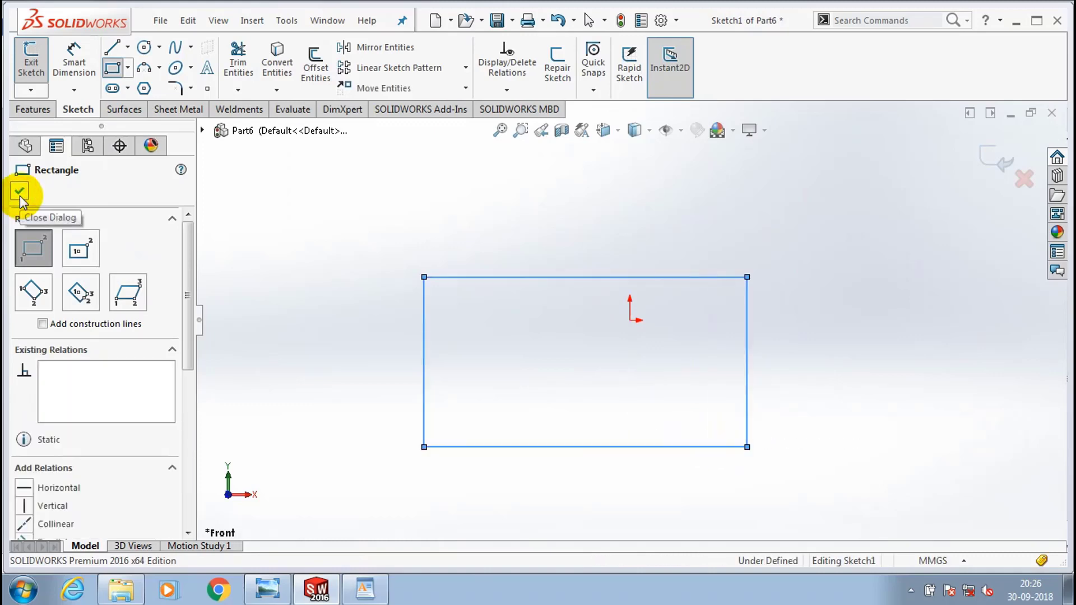
pyautogui.click(19, 191)
pyautogui.click(31, 62)
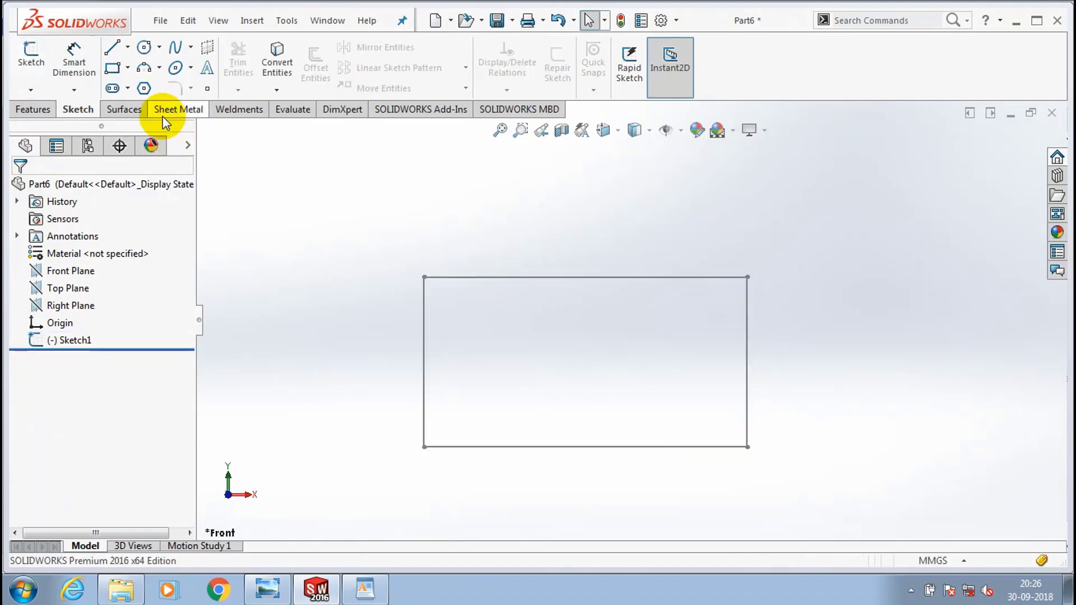
# - Create an extruded surface from the rectangle sketch with a Blind depth of 110 mm
pyautogui.click(126, 109)
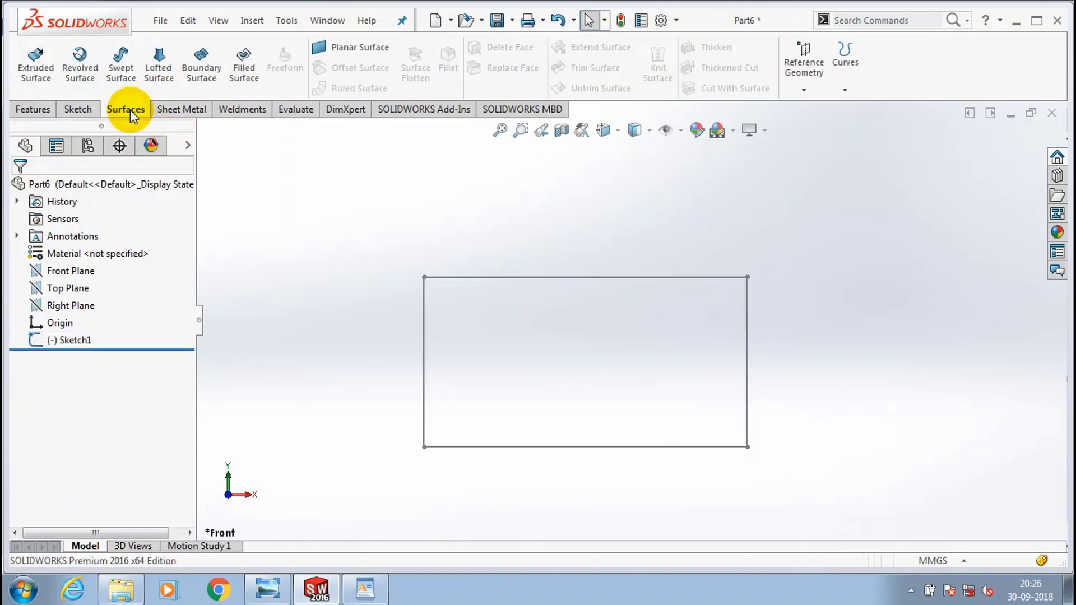
pyautogui.click(36, 62)
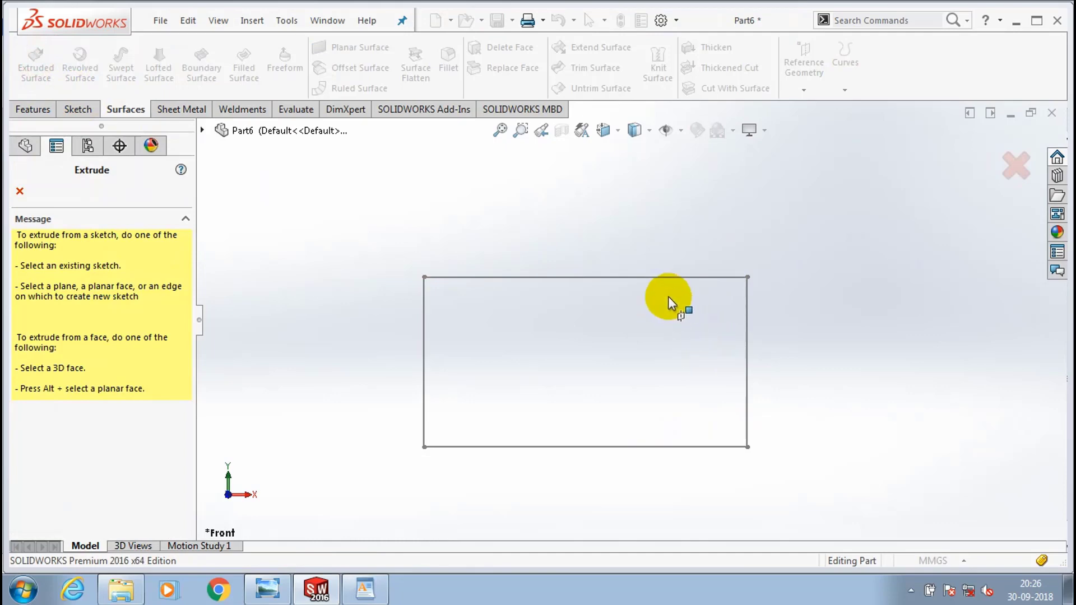
pyautogui.click(650, 280)
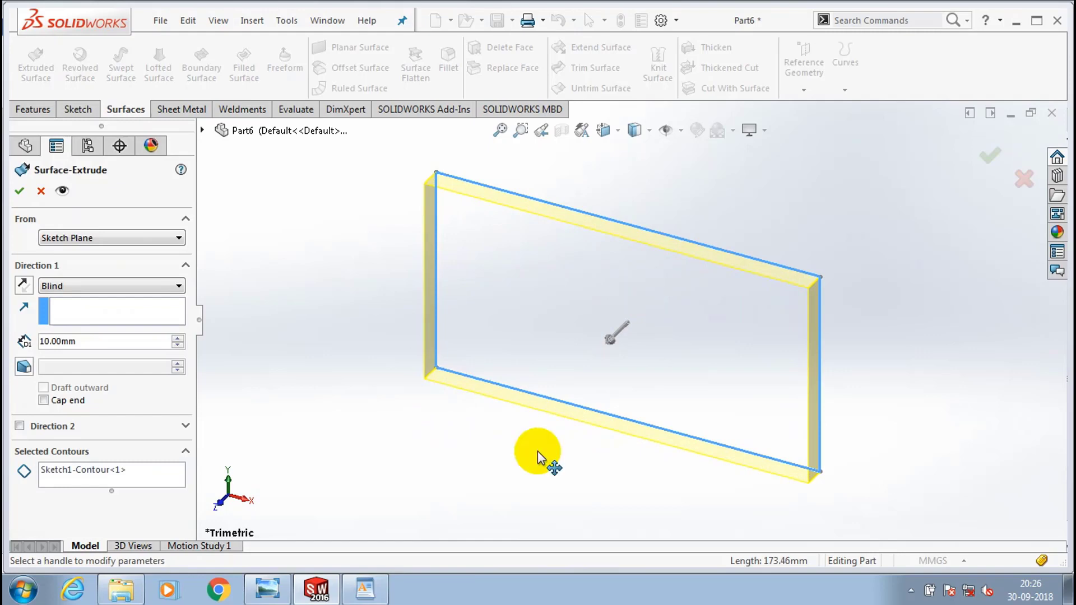
pyautogui.moveTo(610, 338); pyautogui.dragTo(537, 452)
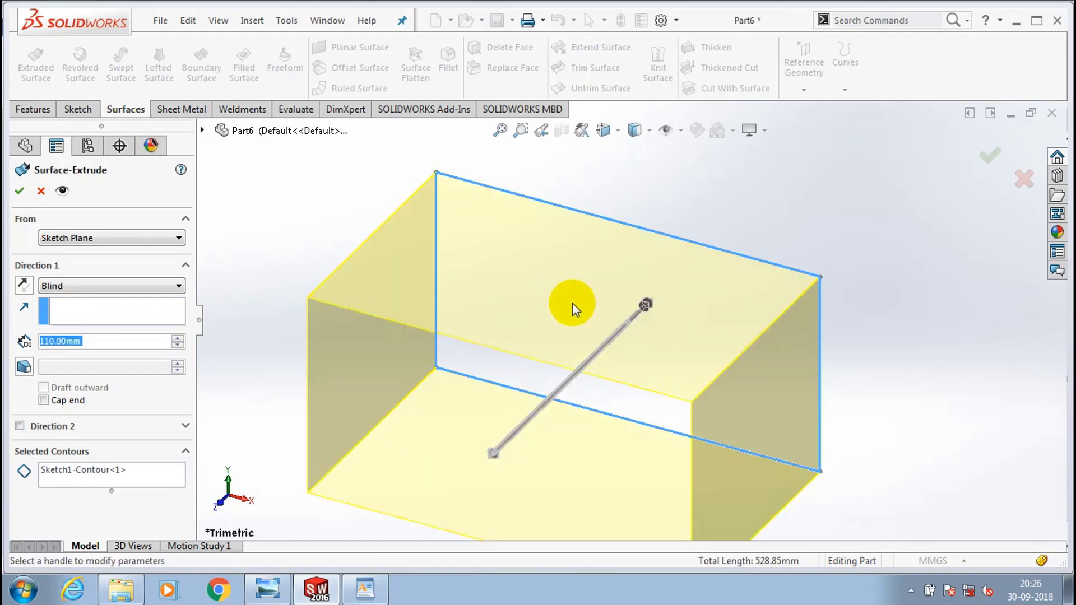
pyautogui.scroll(2, 573, 303)
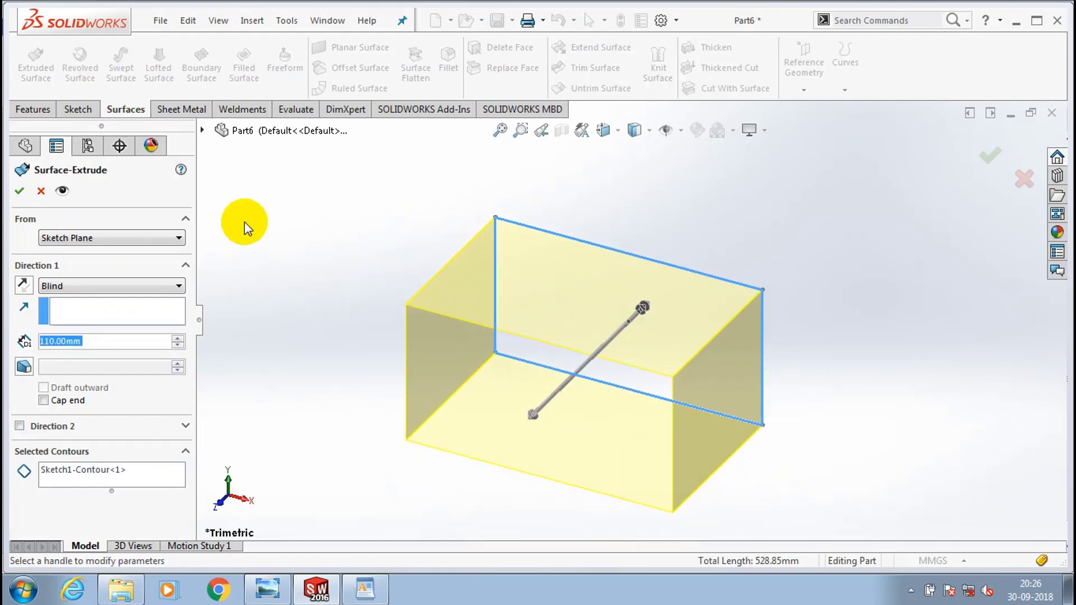
pyautogui.moveTo(245, 222); pyautogui.dragTo(419, 305, button='middle')
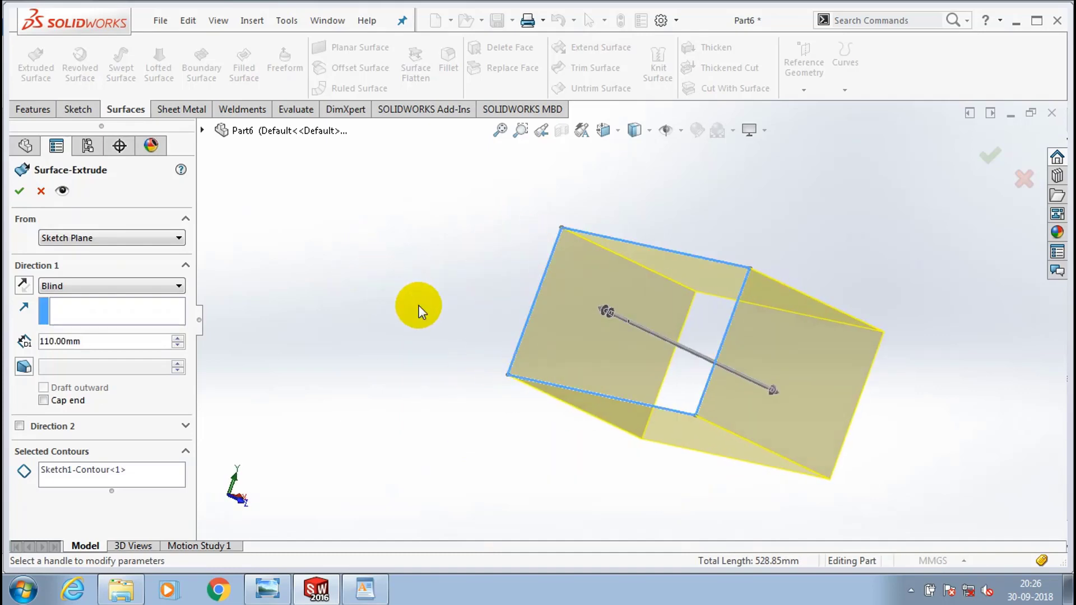
pyautogui.rightClick(249, 209)
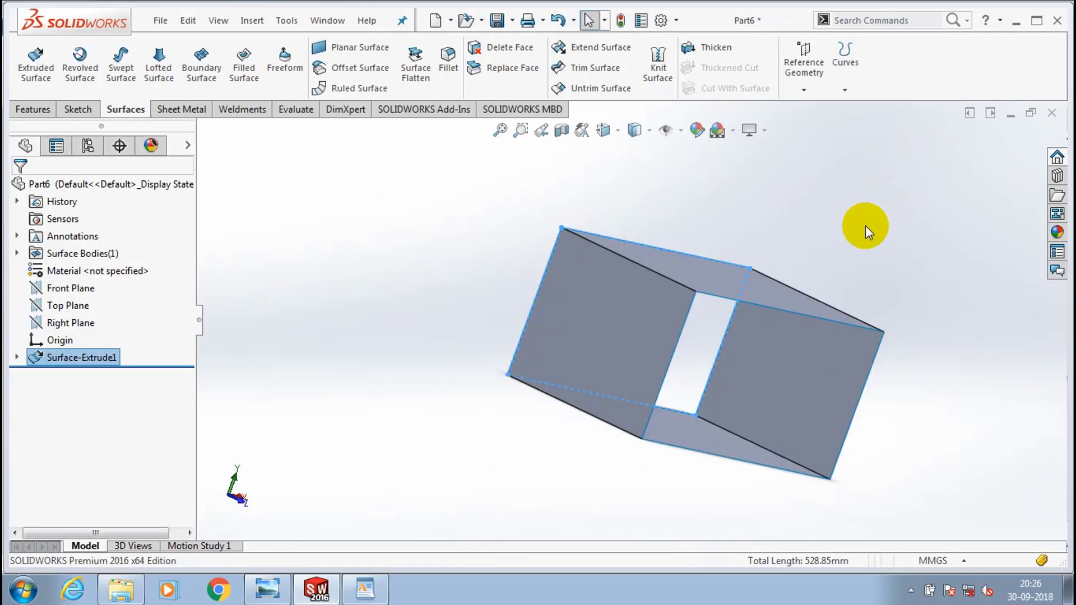
# - Examine the open, box-shaped extruded surface and its faces from several angles
pyautogui.click(780, 329)
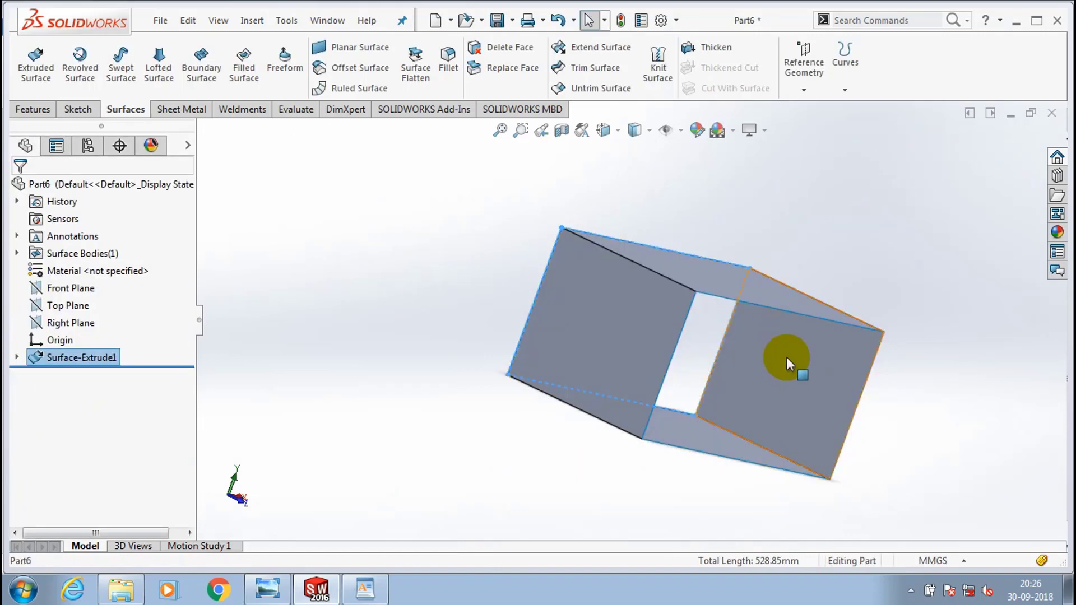
pyautogui.click(785, 357)
pyautogui.click(842, 268)
pyautogui.scroll(-1, 842, 268)
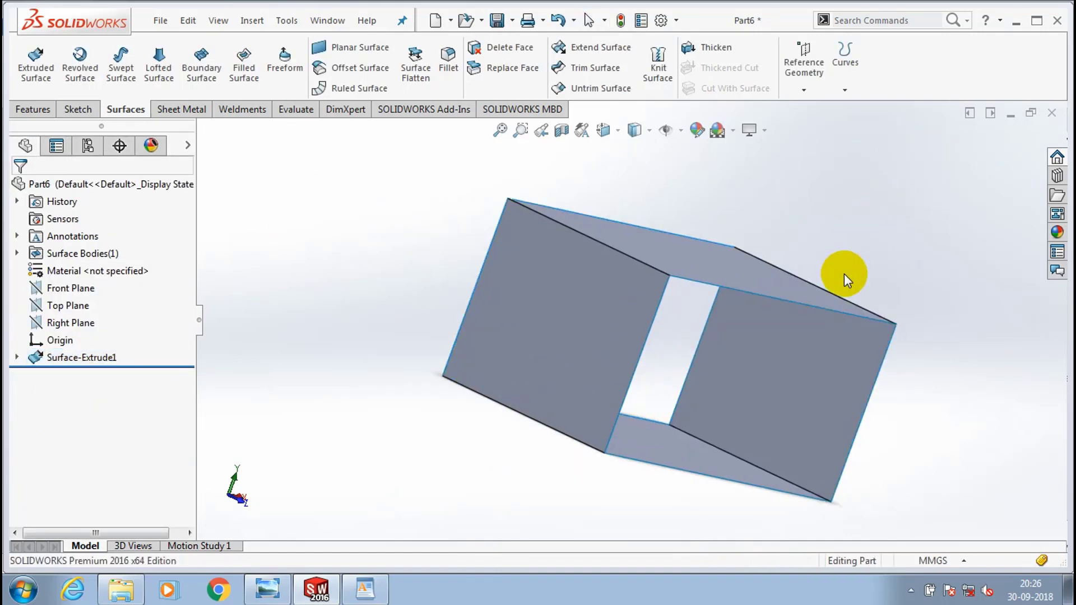
pyautogui.moveTo(844, 273); pyautogui.dragTo(719, 252, button='middle')
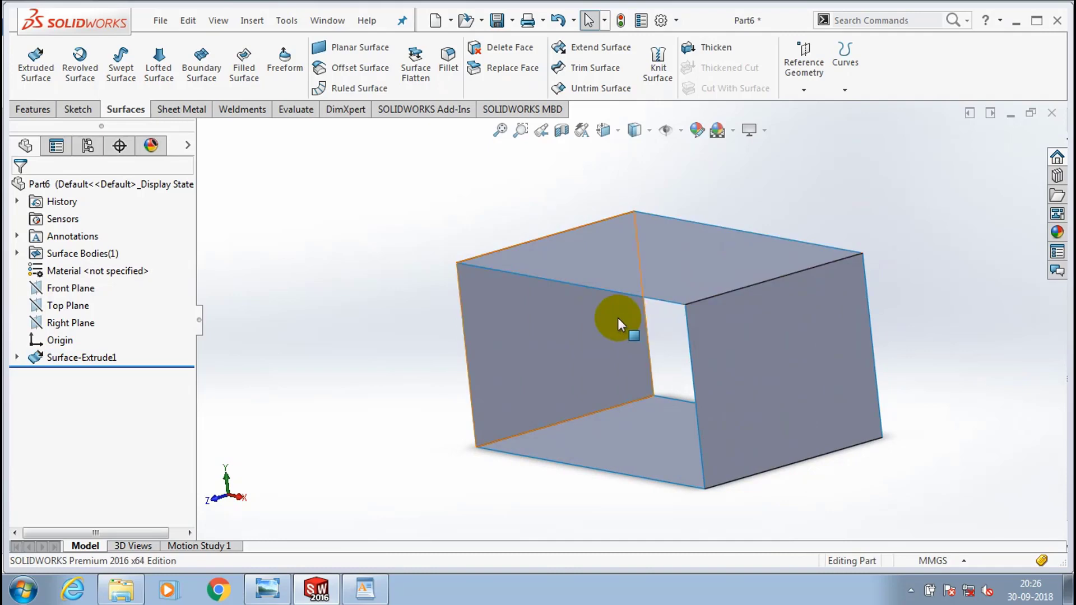
pyautogui.moveTo(618, 317); pyautogui.dragTo(802, 392, button='middle')
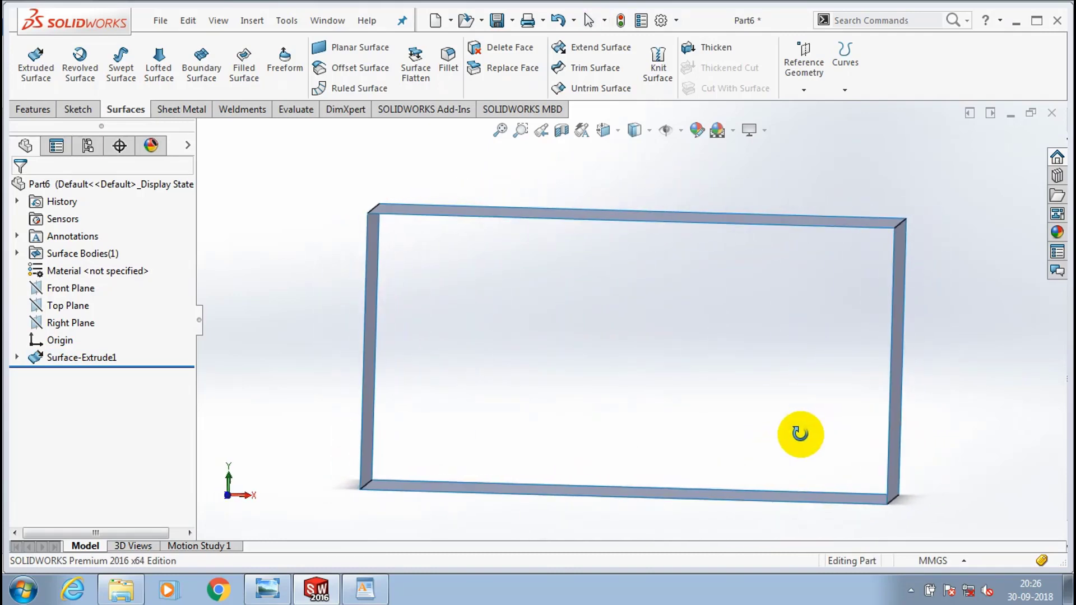
pyautogui.moveTo(800, 433); pyautogui.dragTo(366, 353, button='middle')
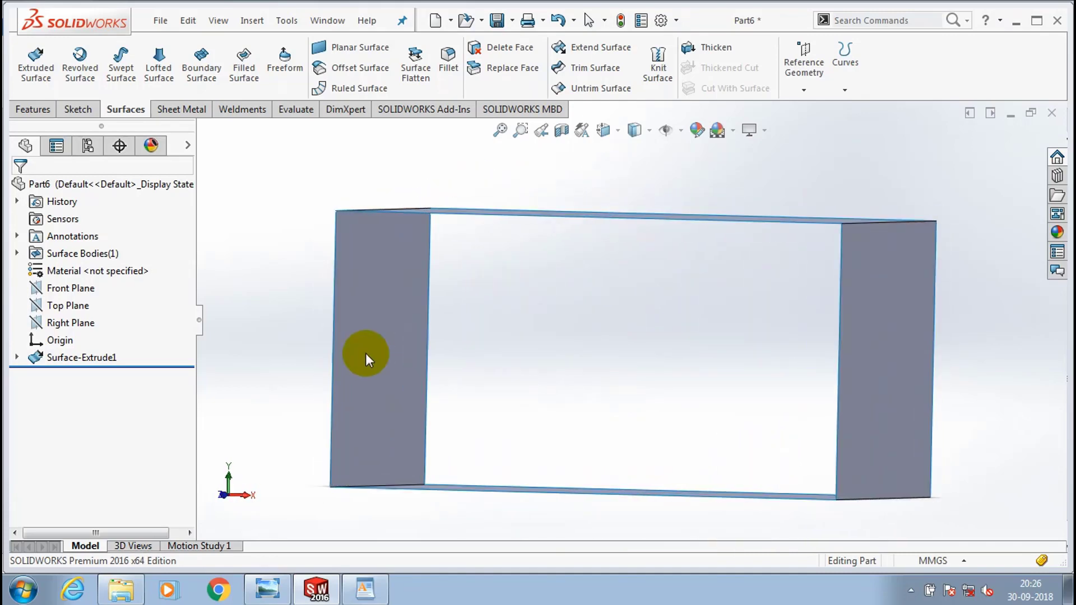
pyautogui.hotkey('ctrl', '7')
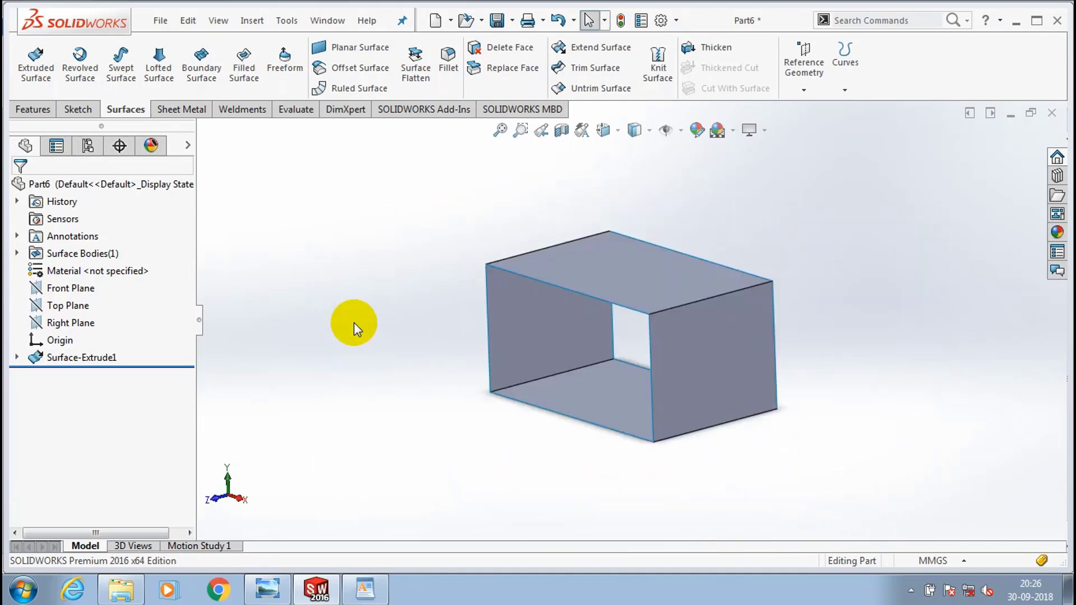
# - Sketch an open wavy spline through eight points, about 376 mm long, above the box on the Front Plane and exit the sketch
pyautogui.click(38, 289)
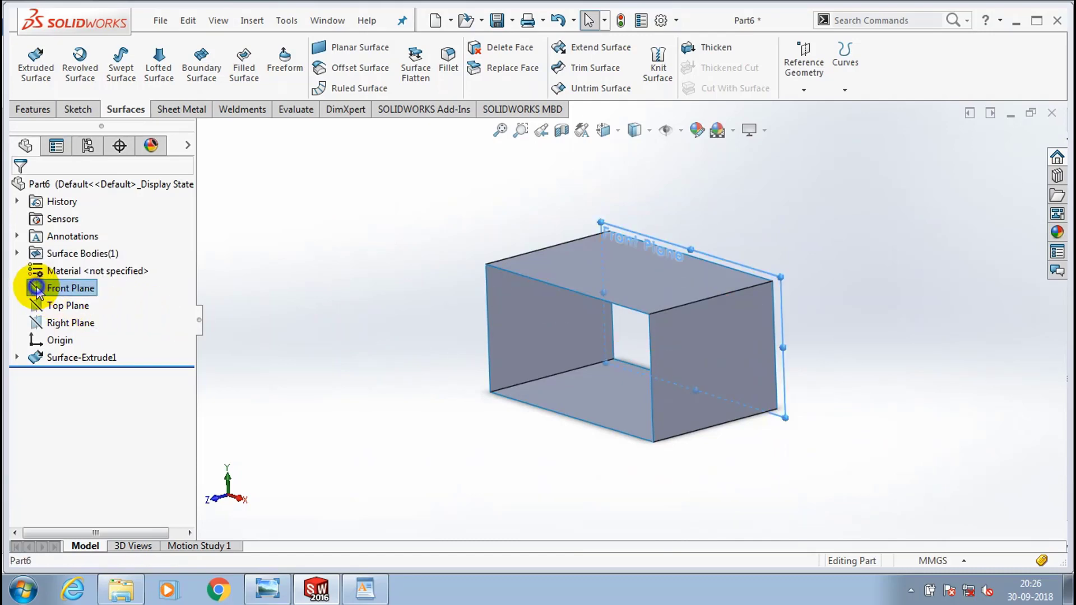
pyautogui.rightClick(155, 290)
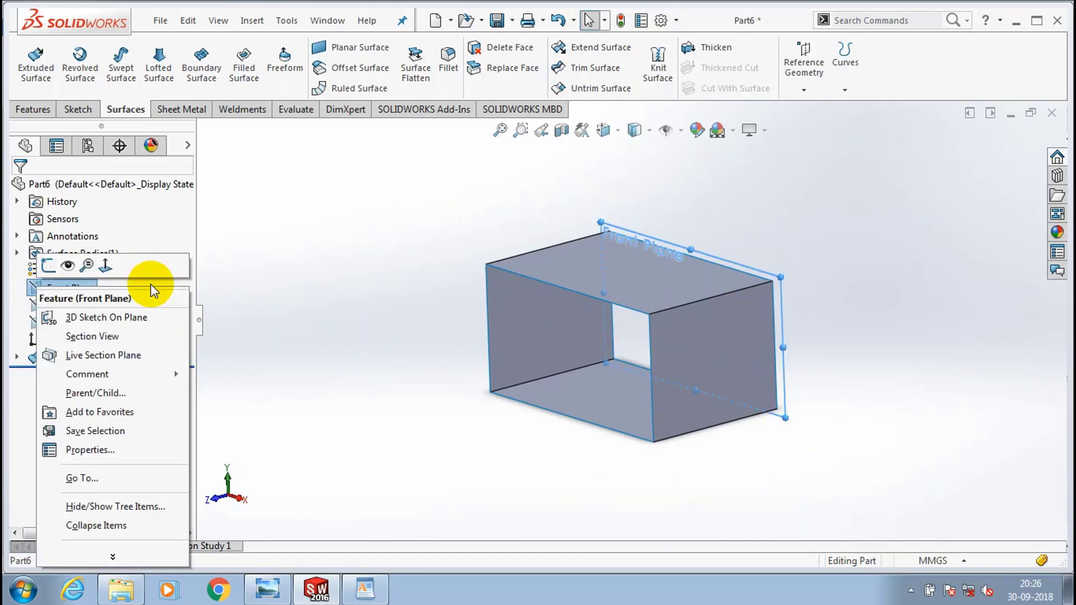
pyautogui.click(105, 265)
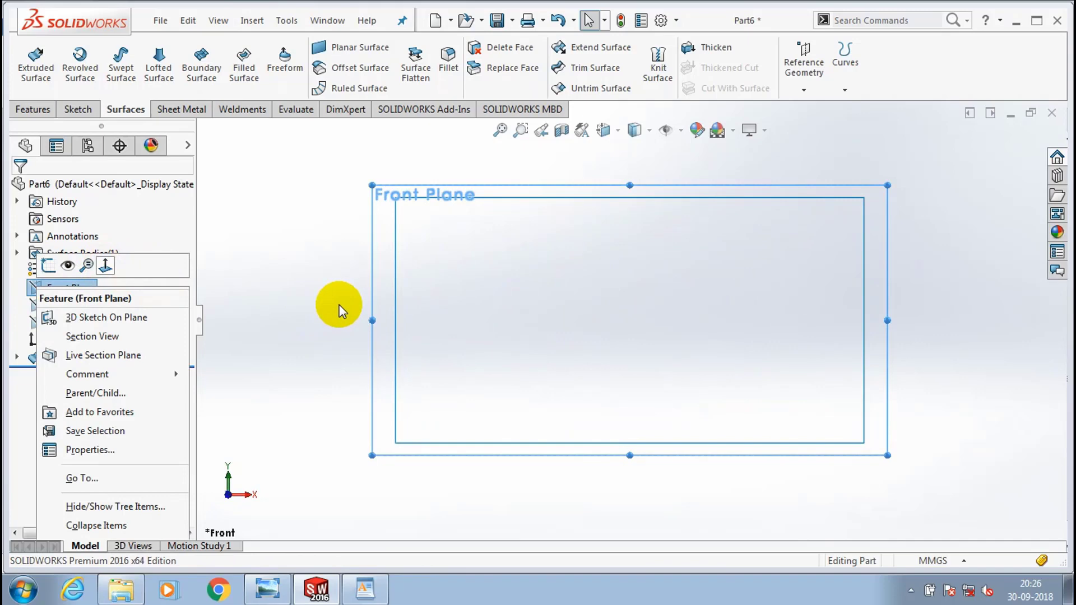
pyautogui.click(78, 108)
pyautogui.click(176, 48)
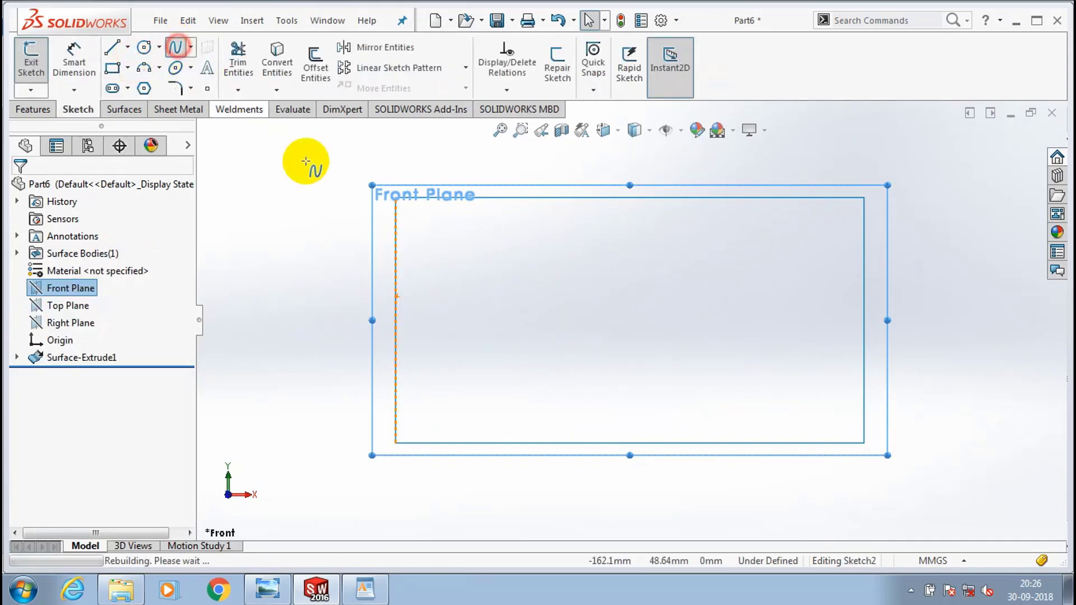
pyautogui.press('z')
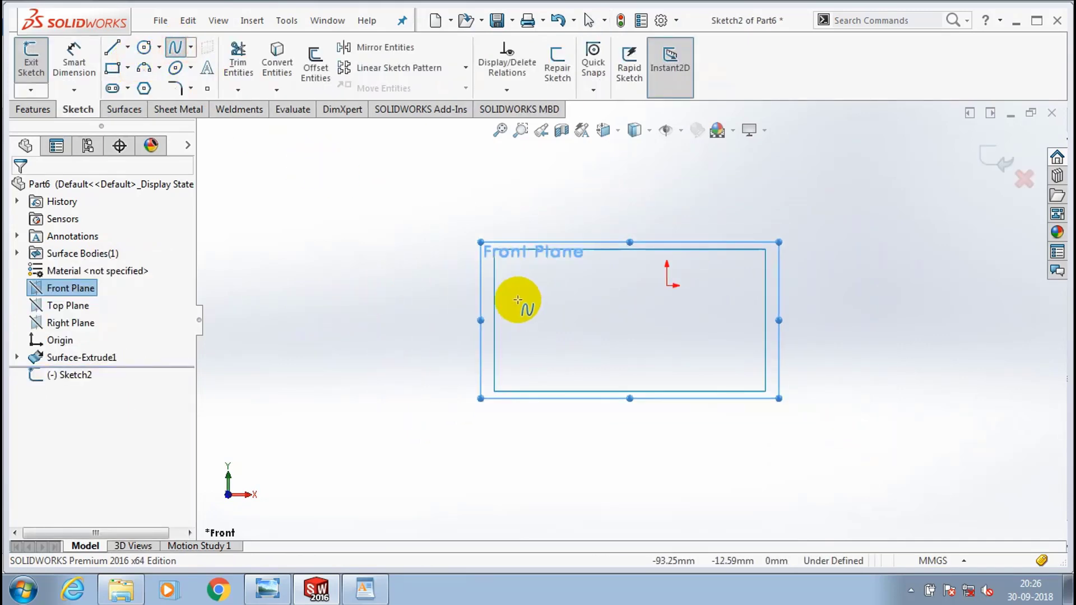
pyautogui.click(342, 195)
pyautogui.click(428, 157)
pyautogui.click(511, 208)
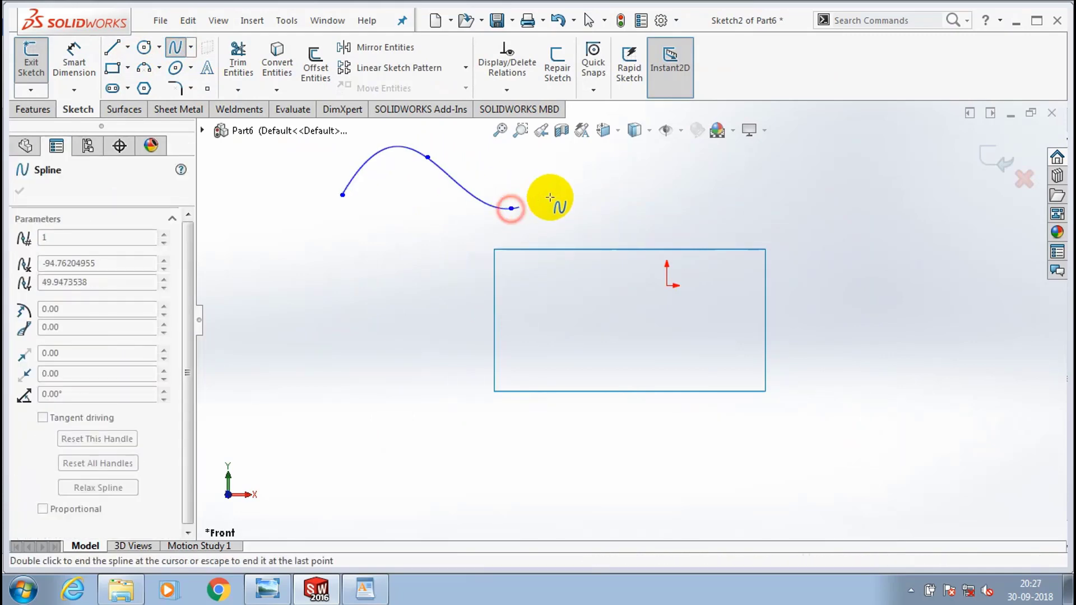
pyautogui.click(582, 177)
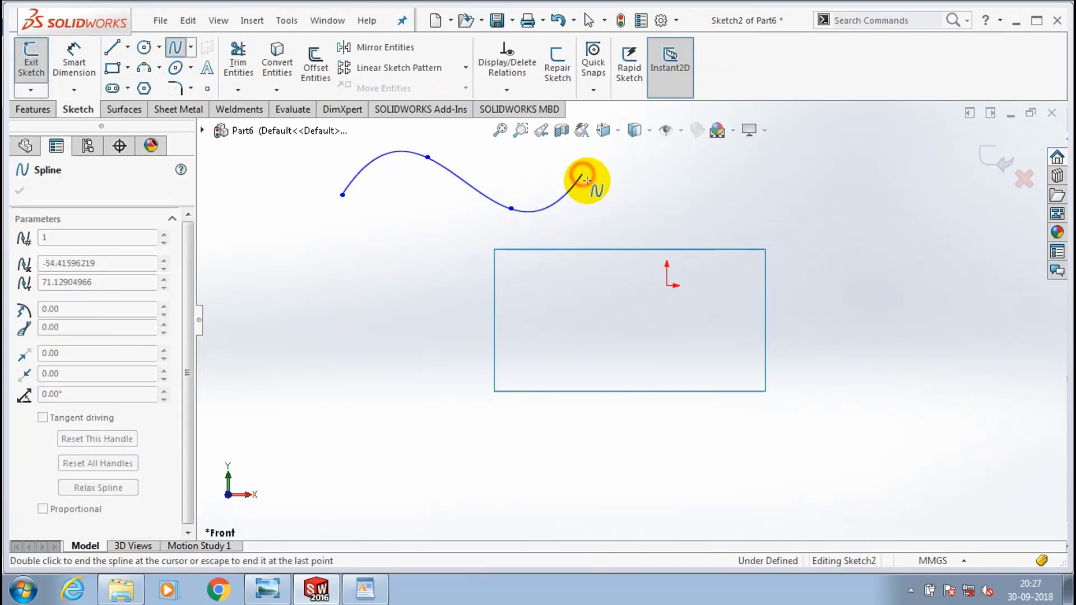
pyautogui.click(628, 204)
pyautogui.click(695, 187)
pyautogui.click(805, 239)
pyautogui.click(841, 216)
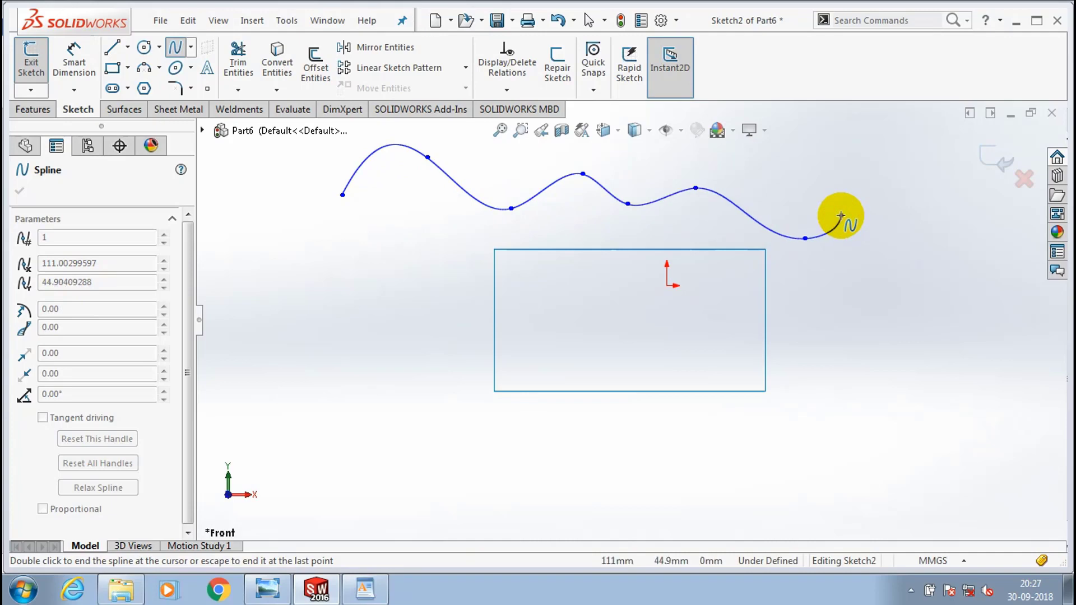
pyautogui.press('Escape')
pyautogui.press('Escape')
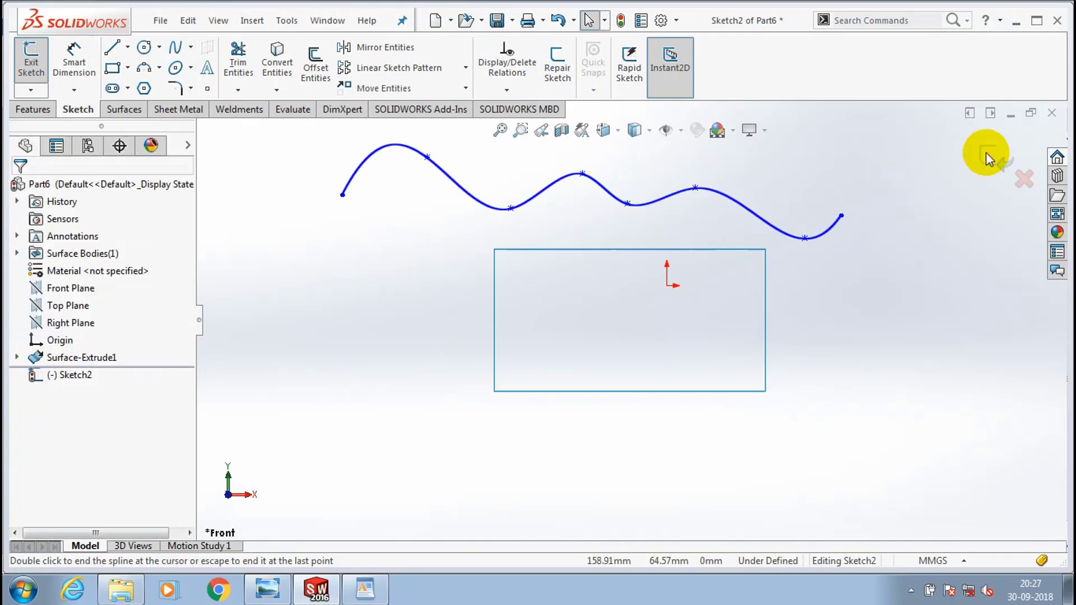
pyautogui.click(987, 153)
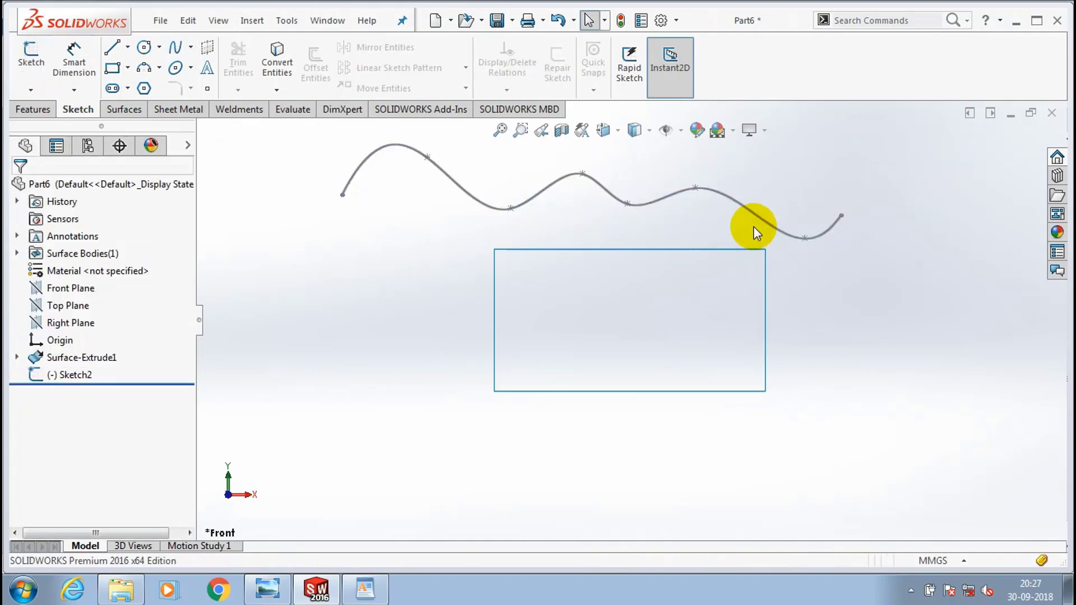
# - Create an extruded surface from the wavy spline using the Mid Plane end condition and a depth of 130 mm
pyautogui.moveTo(758, 227); pyautogui.dragTo(692, 288, button='middle')
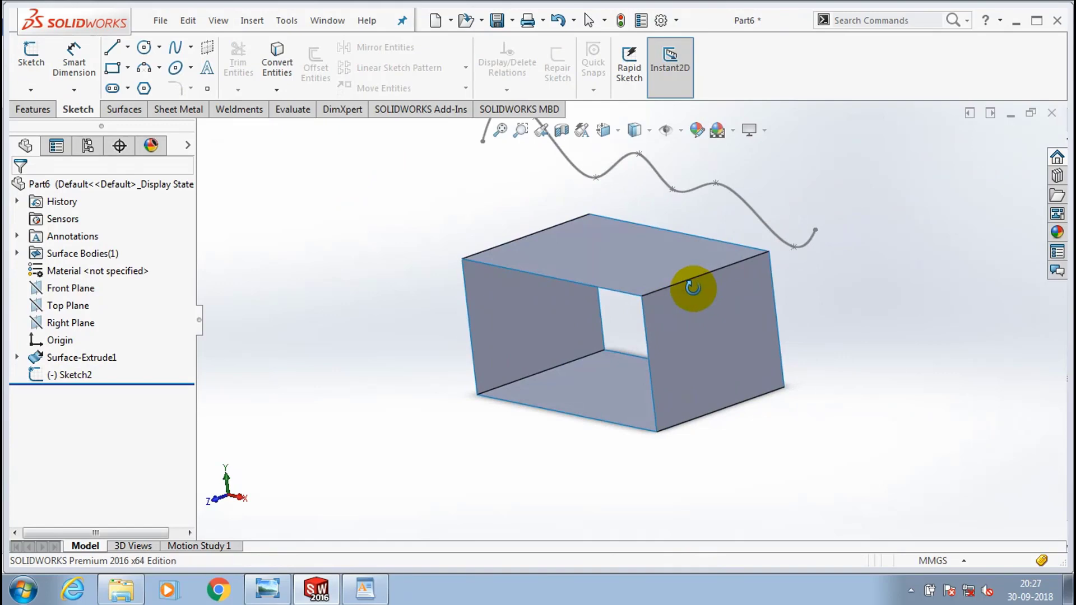
pyautogui.click(124, 110)
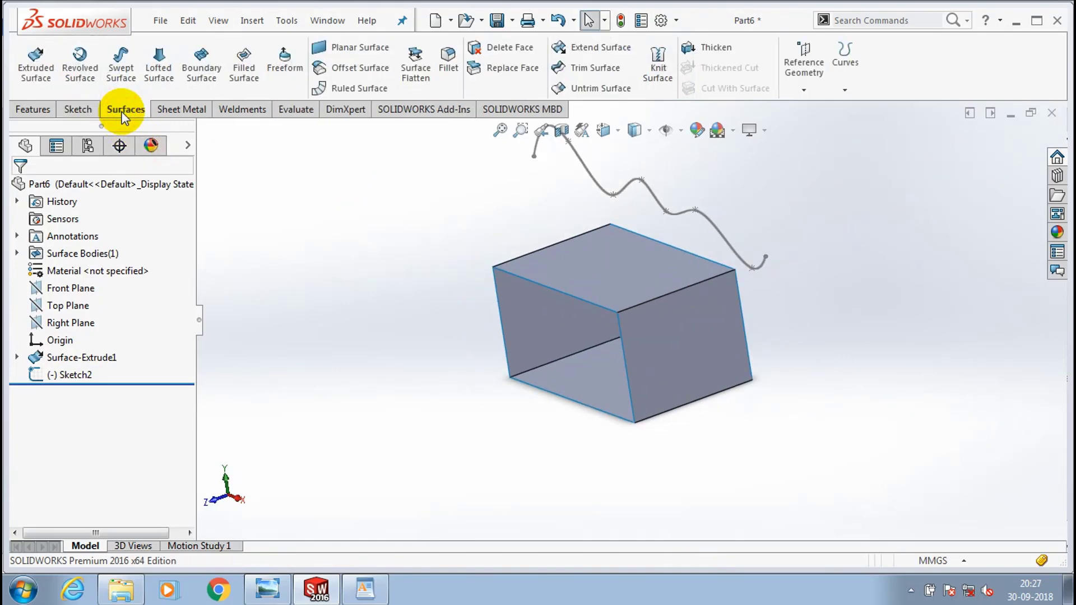
pyautogui.click(20, 93)
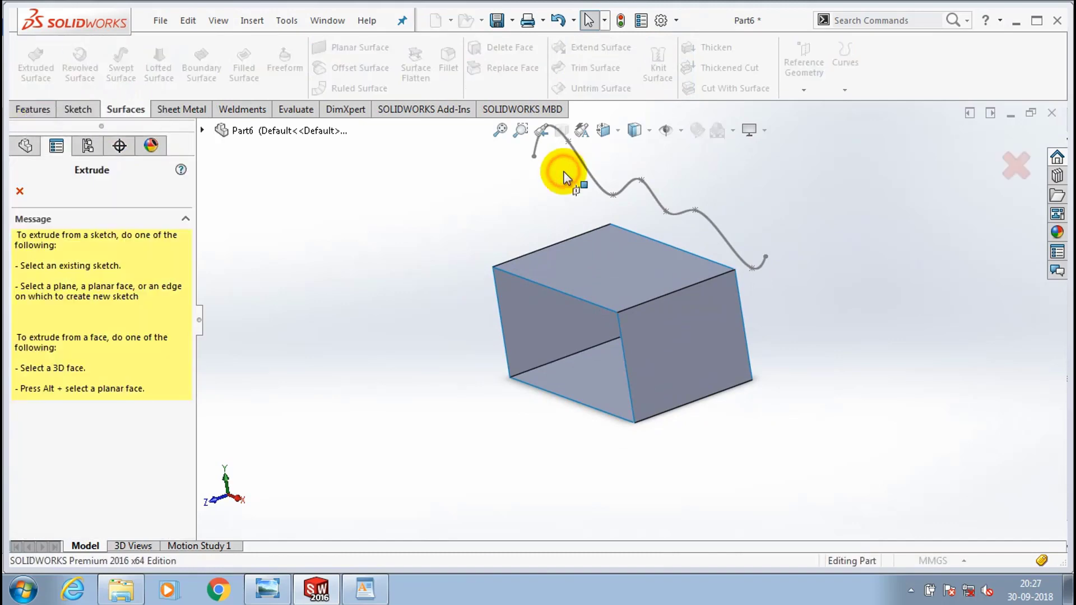
pyautogui.click(599, 188)
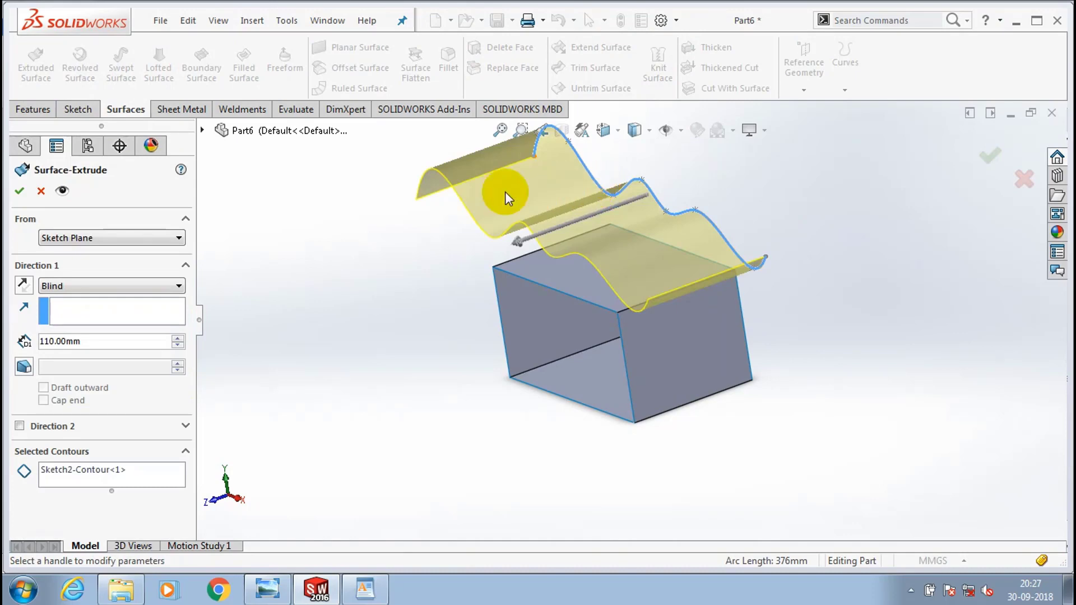
pyautogui.click(76, 285)
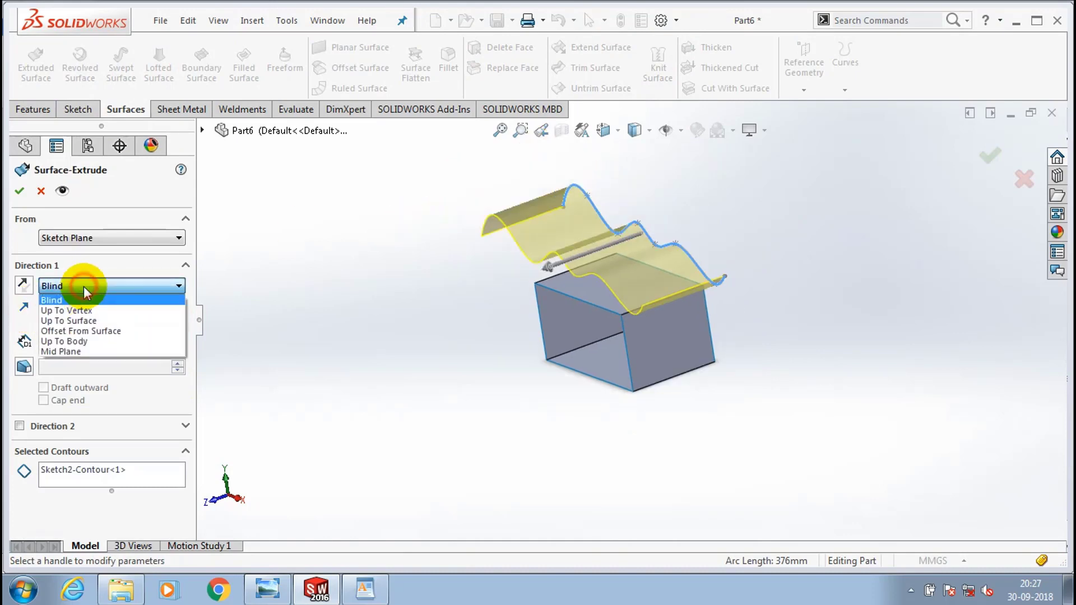
pyautogui.click(84, 352)
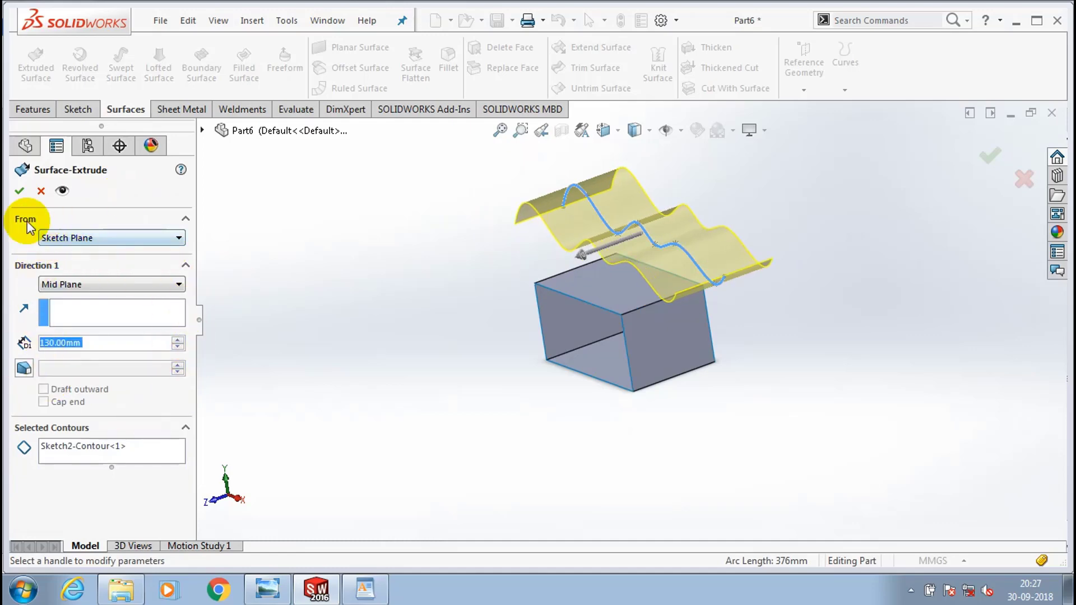
pyautogui.click(19, 192)
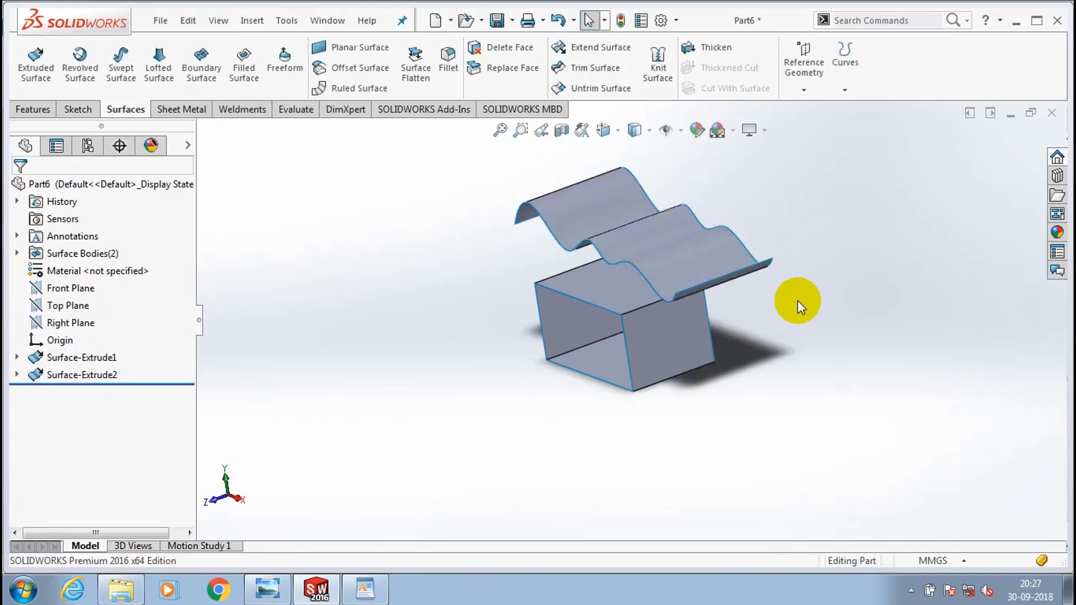
pyautogui.moveTo(762, 386)
pyautogui.mouseDown(button='middle')
pyautogui.moveTo(728, 446)
pyautogui.moveTo(776, 336)
pyautogui.moveTo(858, 307)
pyautogui.moveTo(825, 436)
pyautogui.mouseUp(button='middle')
pyautogui.scroll(2, 816, 268)
pyautogui.scroll(-2, 815, 264)
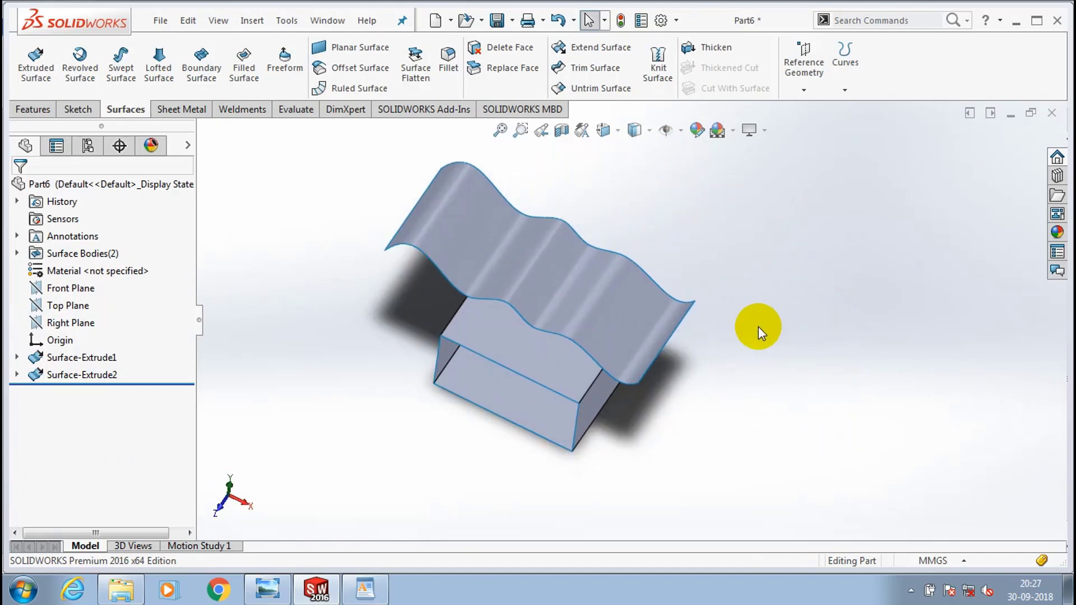
# - Delete both extruded surface features together with their absorbed sketches
pyautogui.moveTo(758, 328); pyautogui.dragTo(739, 270, button='middle')
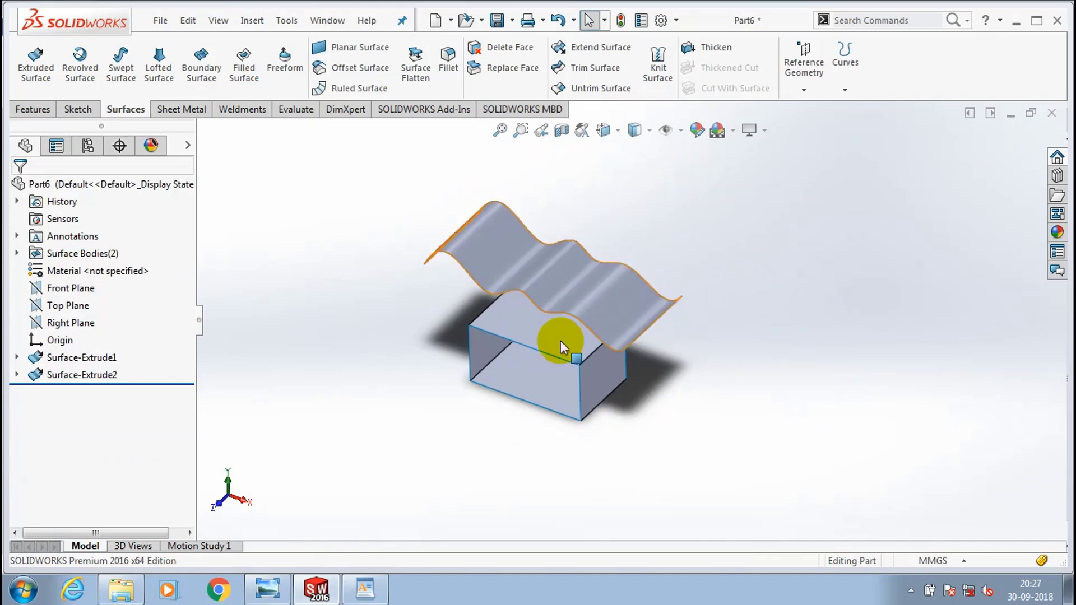
pyautogui.click(113, 379)
pyautogui.keyDown('ctrl'); pyautogui.click(93, 364); pyautogui.keyUp('ctrl')
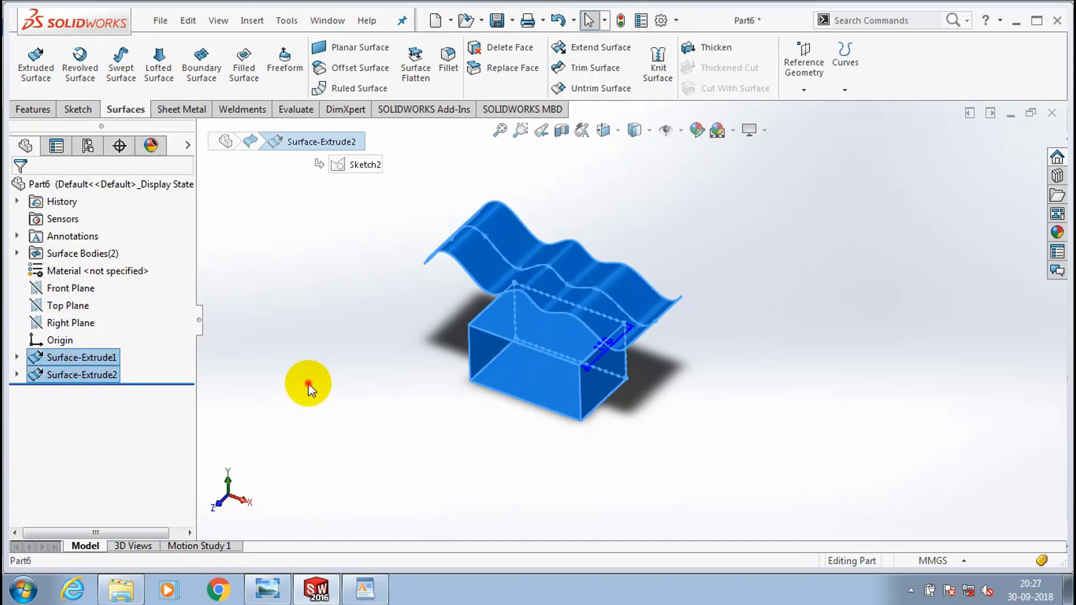
pyautogui.press('Delete')
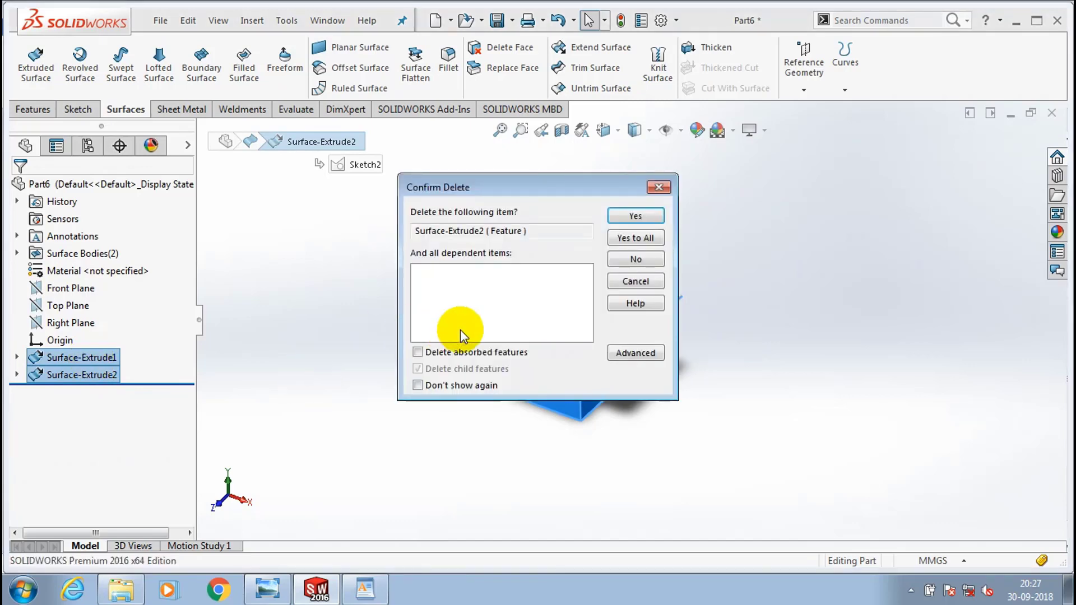
pyautogui.click(418, 352)
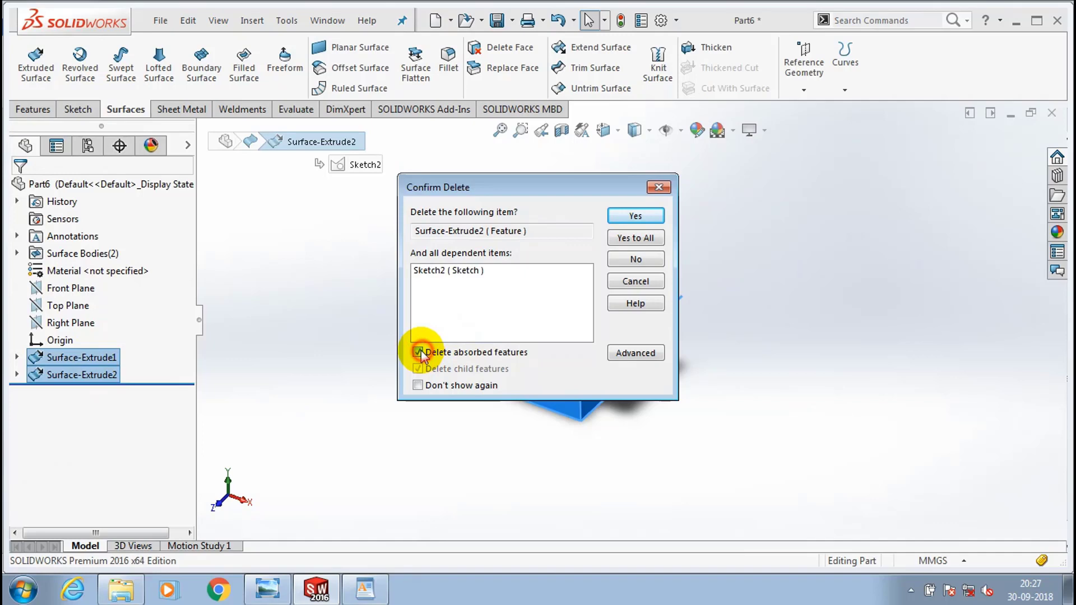
pyautogui.click(635, 238)
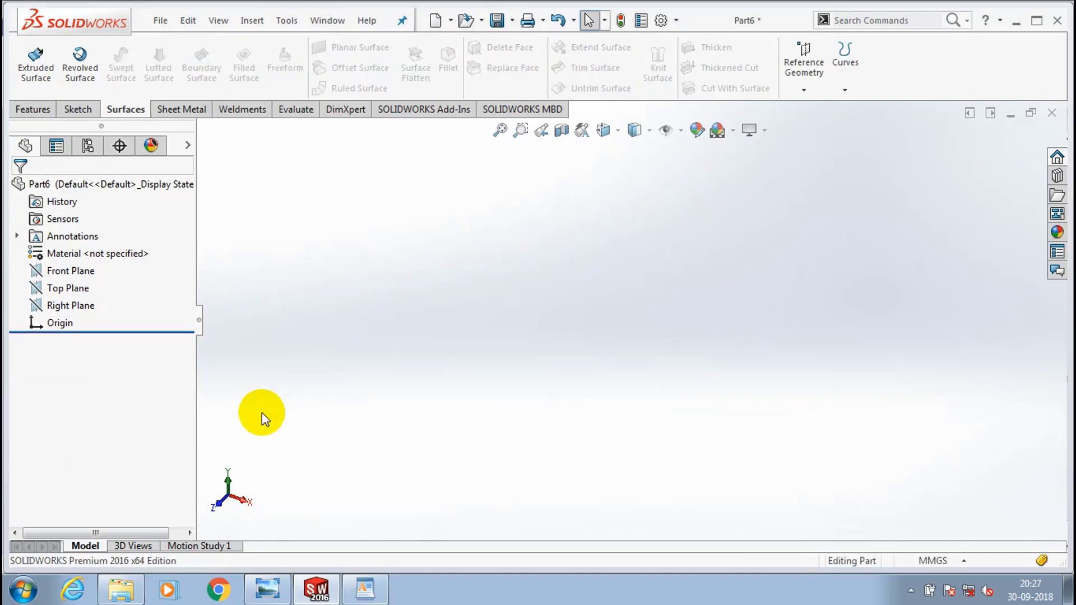
# - Highlight the REVOLVED SURFACE line in the WordPad topic list and return to SOLIDWORKS
pyautogui.click(367, 591)
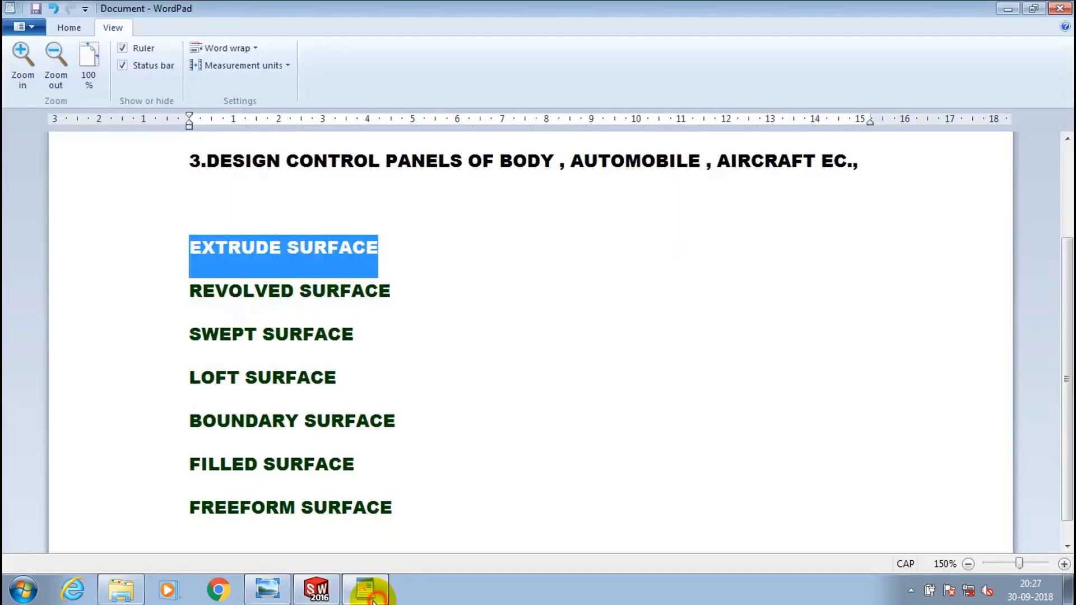
pyautogui.click(401, 295)
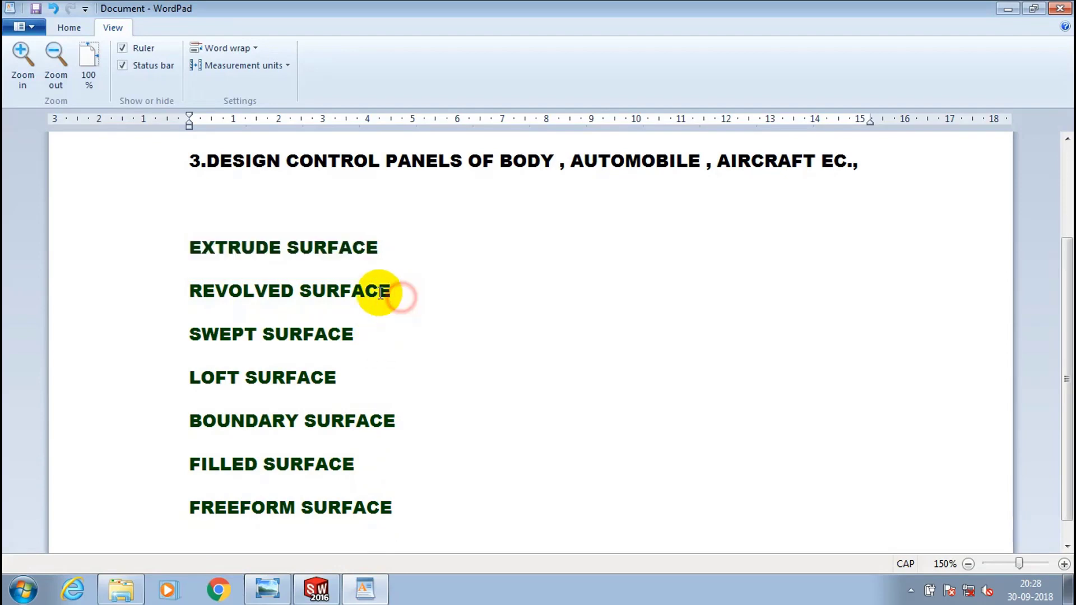
pyautogui.moveTo(380, 292); pyautogui.dragTo(287, 292)
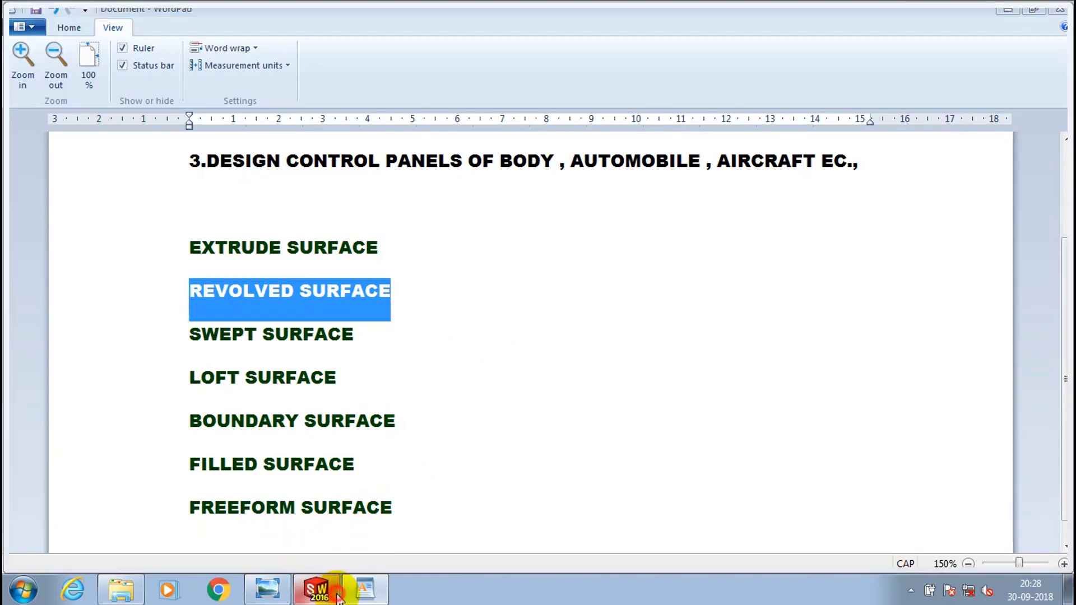
pyautogui.click(316, 588)
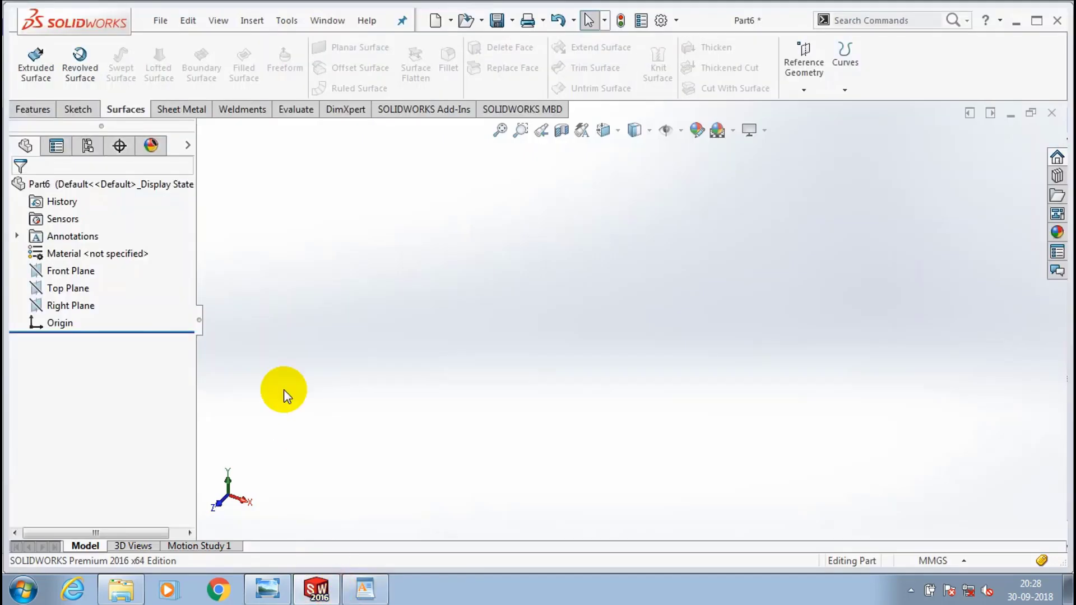
# - Sketch a vertical centerline about 163 mm long through the origin on the Front Plane
pyautogui.click(56, 272)
pyautogui.rightClick(56, 272)
pyautogui.click(134, 250)
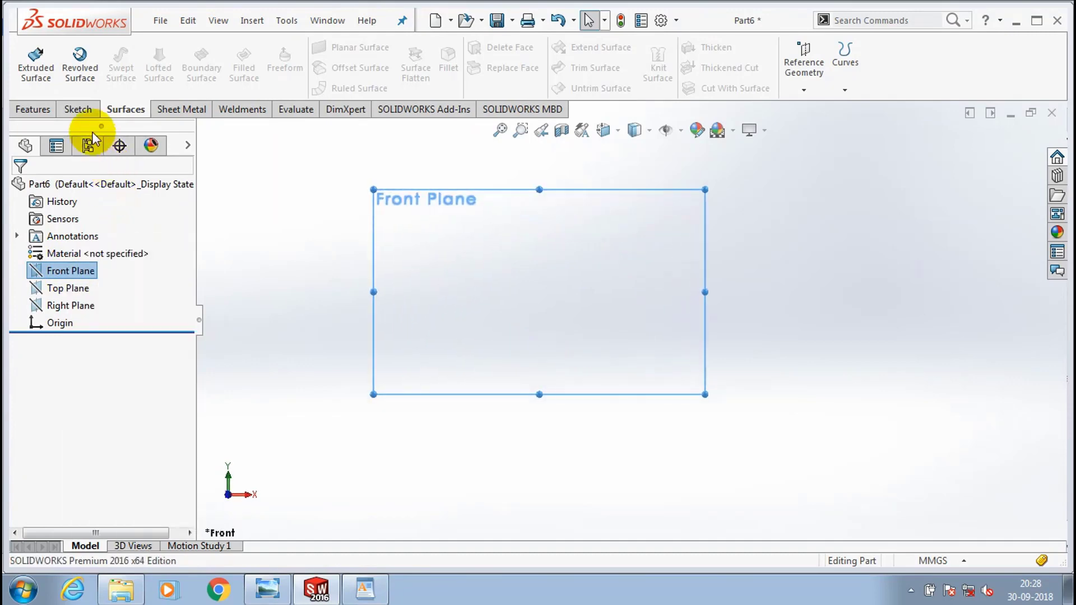
pyautogui.click(78, 109)
pyautogui.click(127, 47)
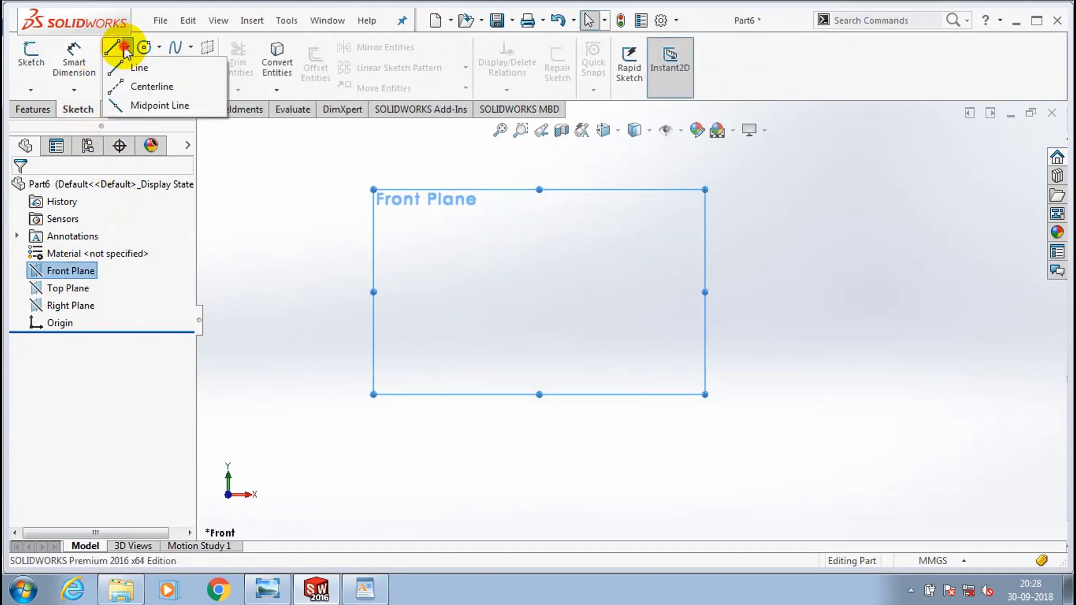
pyautogui.click(139, 86)
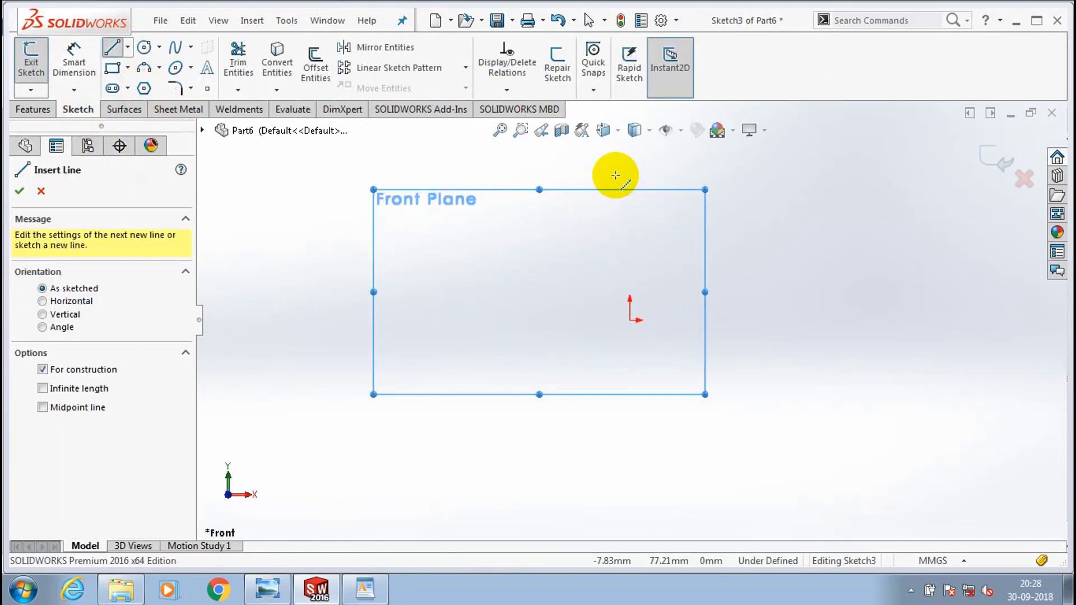
pyautogui.click(631, 169)
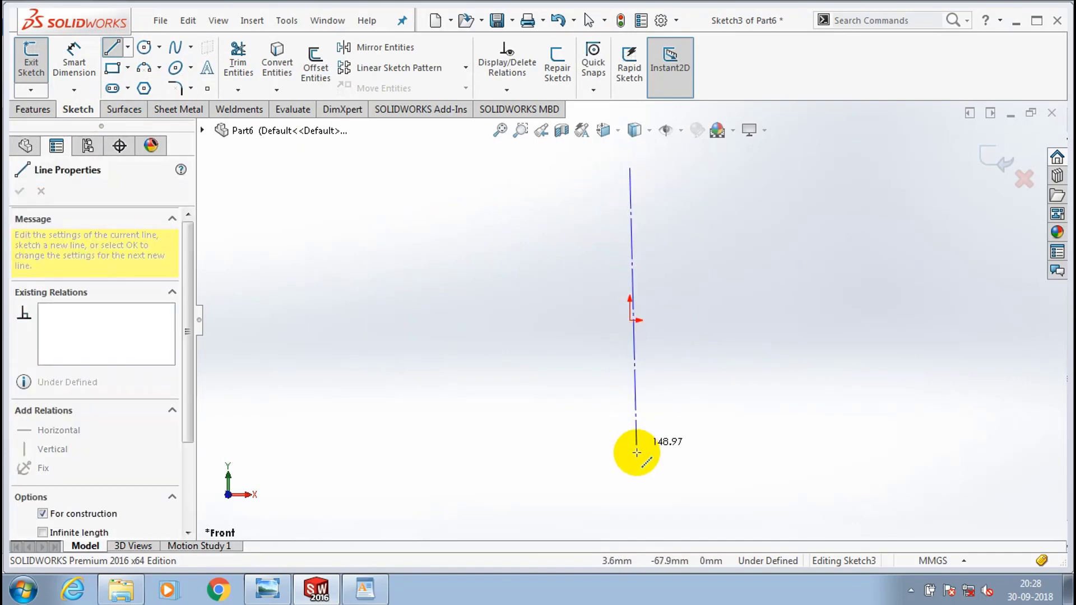
pyautogui.click(631, 469)
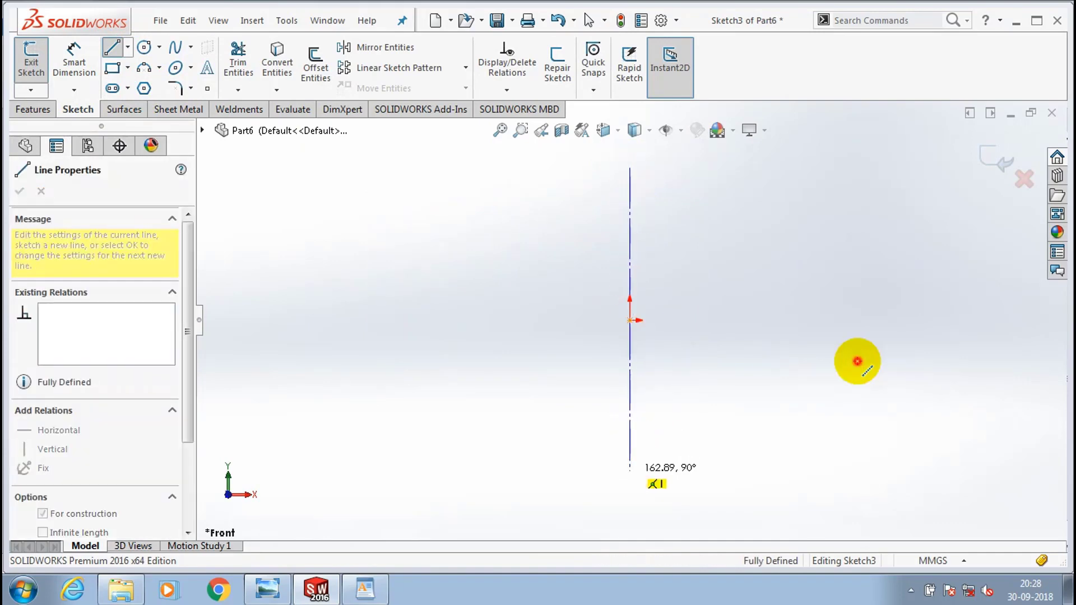
pyautogui.press('Escape')
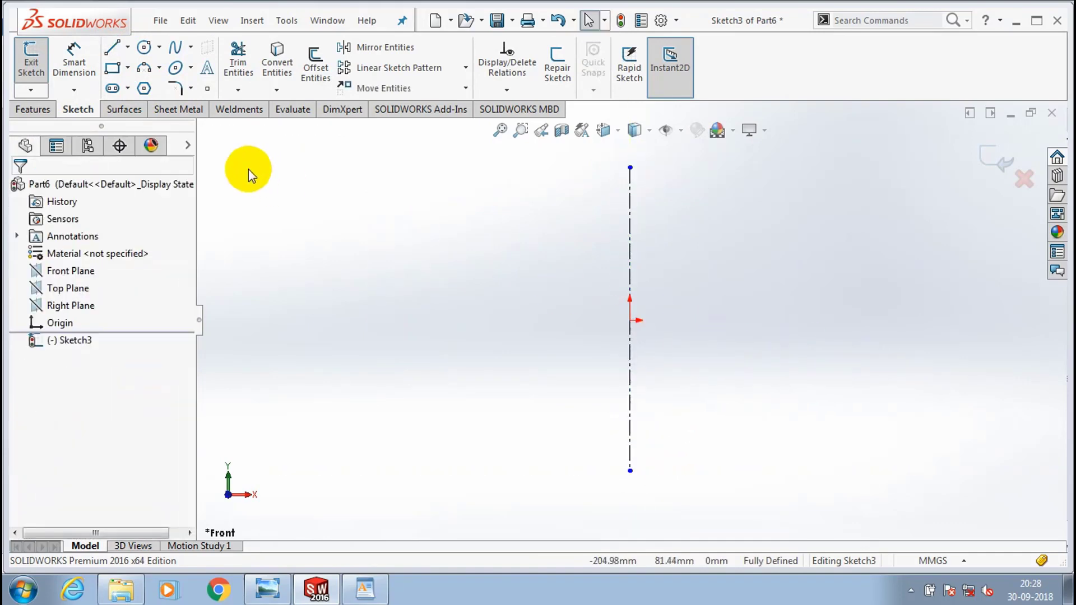
# - Sketch an open wavy spline through ten points on the +X side of the centerline and exit the sketch
pyautogui.click(175, 50)
pyautogui.click(837, 194)
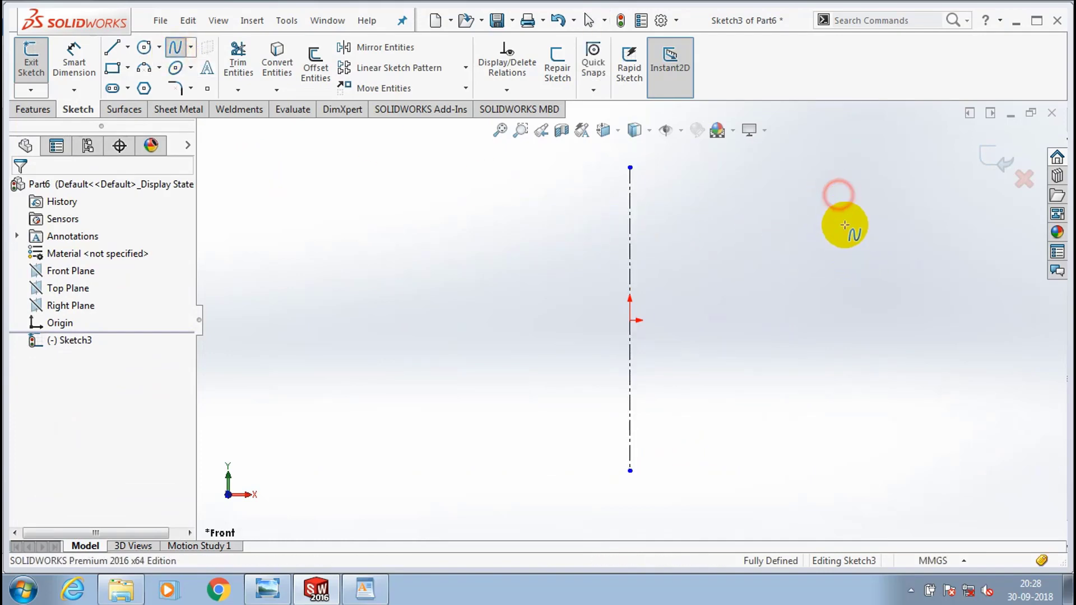
pyautogui.click(762, 277)
pyautogui.click(794, 320)
pyautogui.click(775, 357)
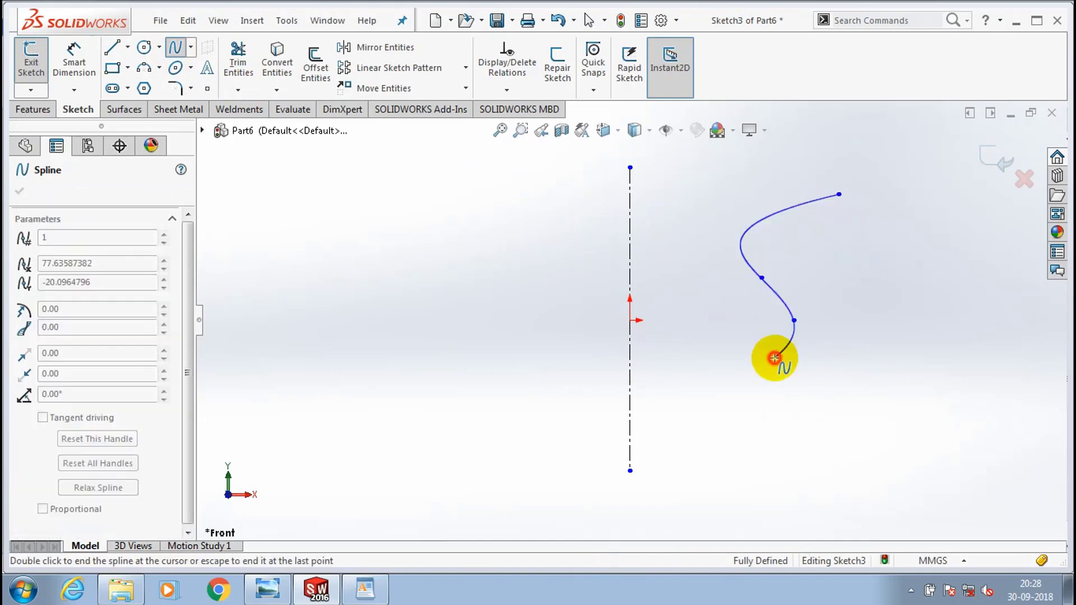
pyautogui.click(856, 411)
pyautogui.click(868, 461)
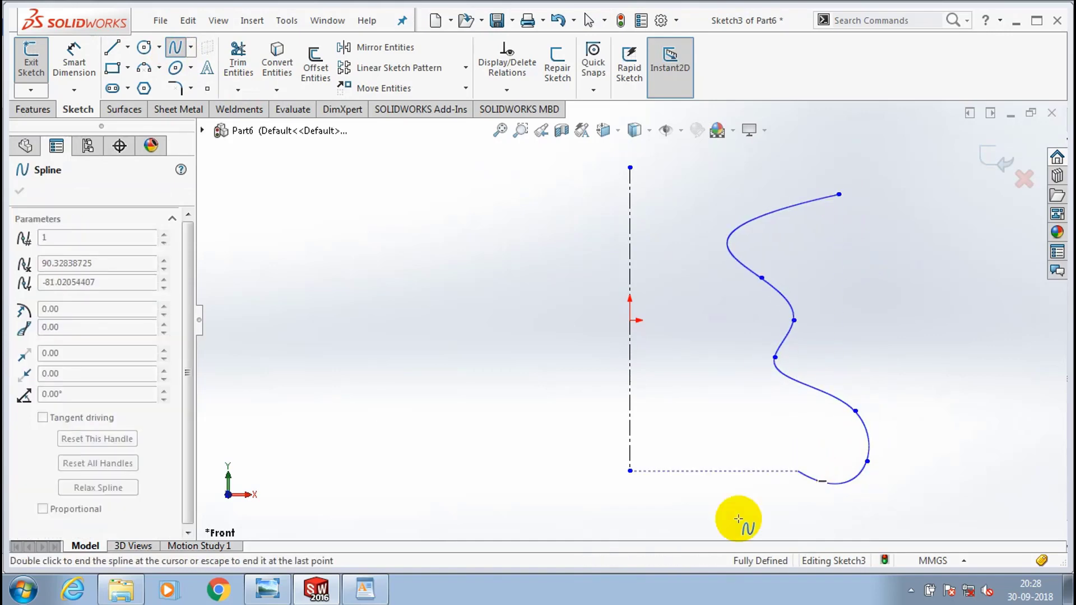
pyautogui.click(798, 470)
pyautogui.click(778, 509)
pyautogui.click(739, 519)
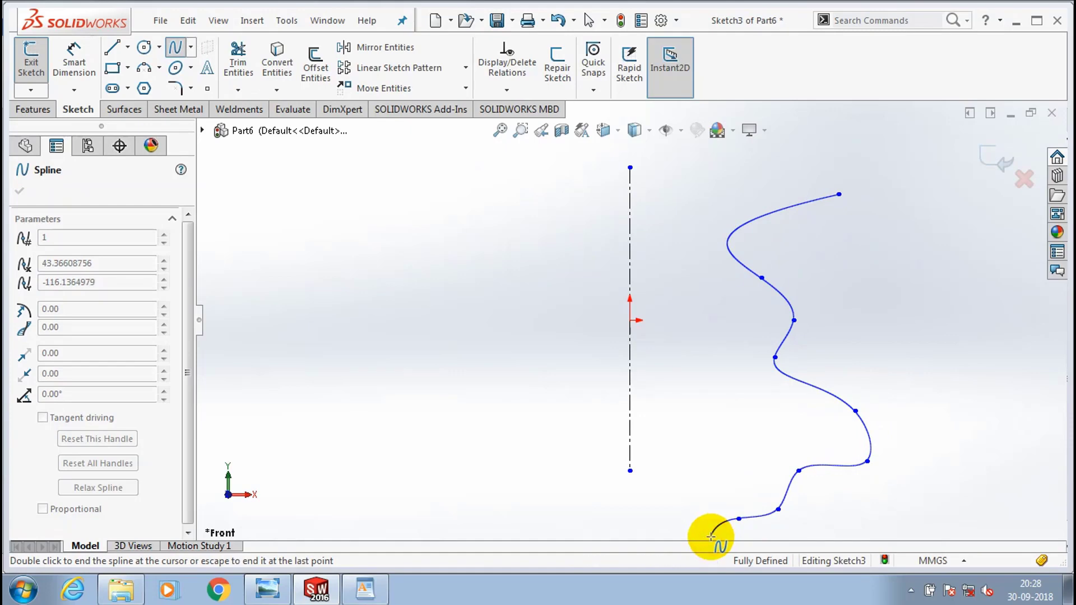
pyautogui.doubleClick(711, 537)
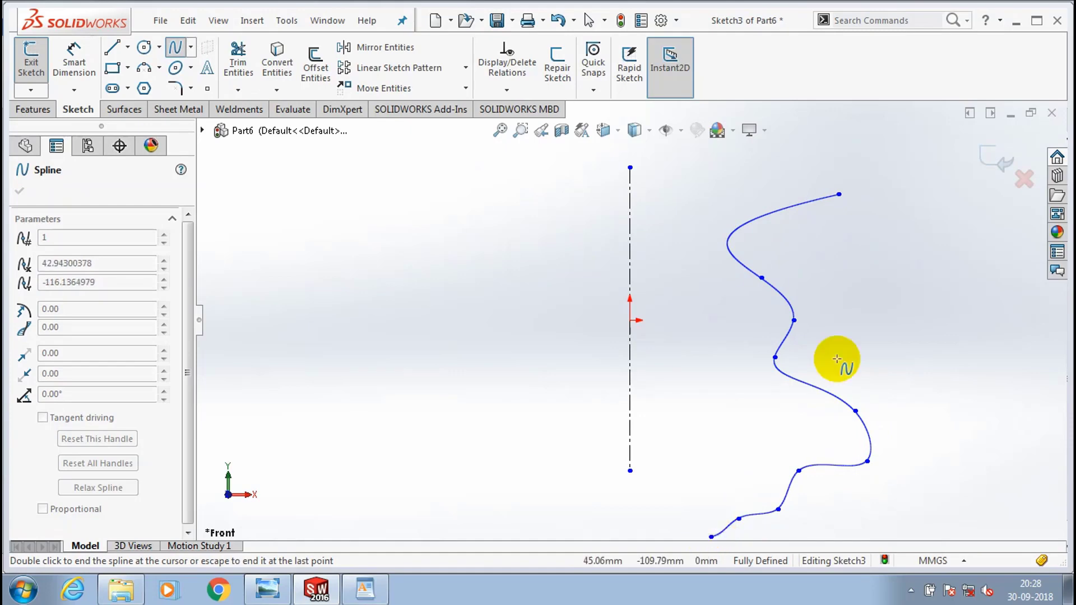
pyautogui.press('Escape')
pyautogui.press('f')
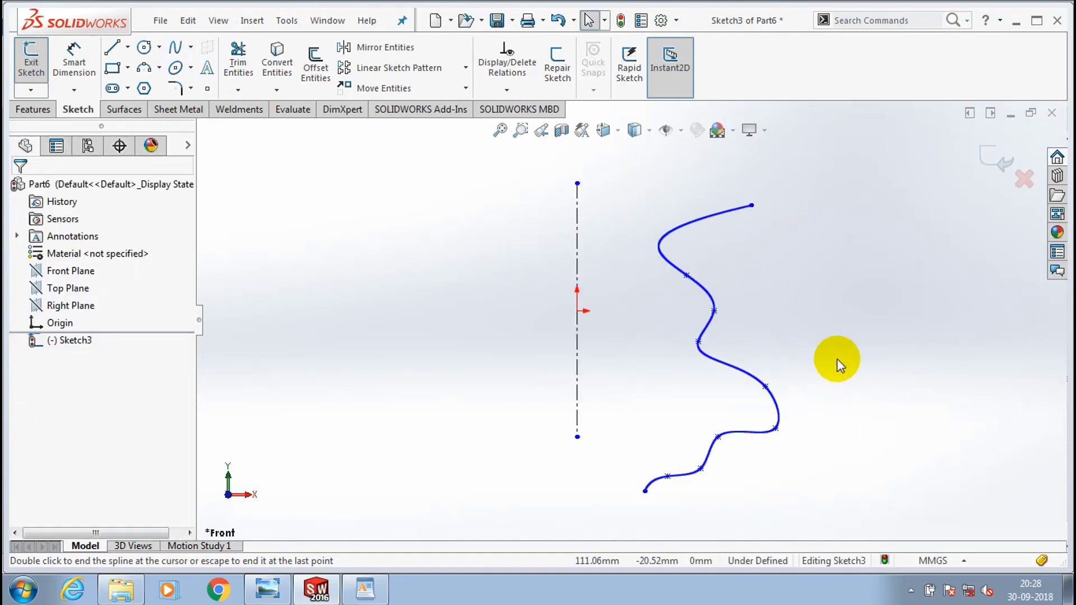
pyautogui.click(32, 71)
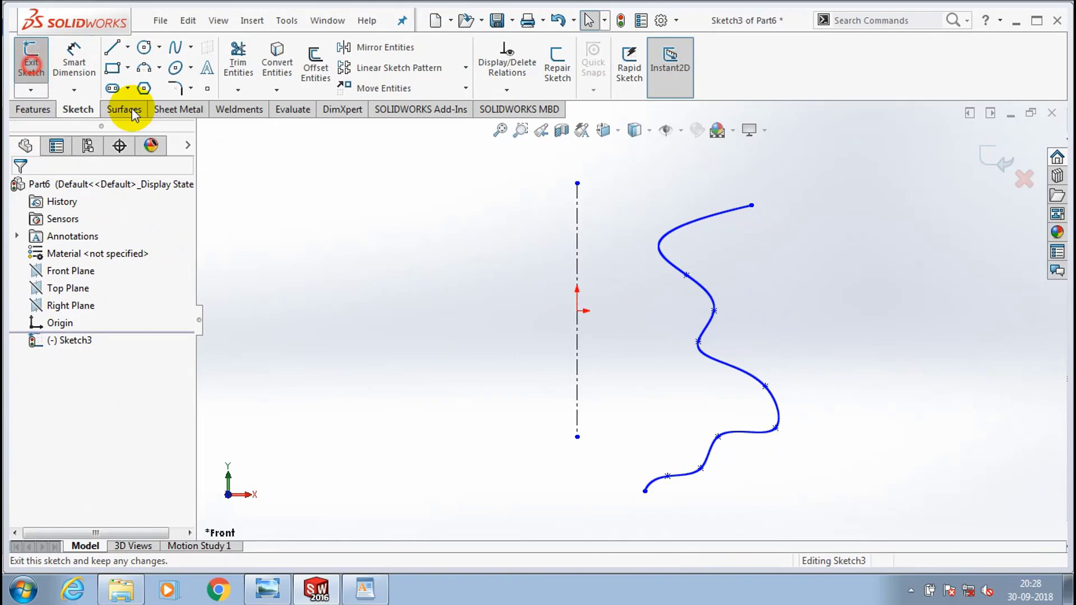
# - Create a revolved surface from the spline sketch, 360 degrees Blind about the vertical centerline
pyautogui.click(129, 110)
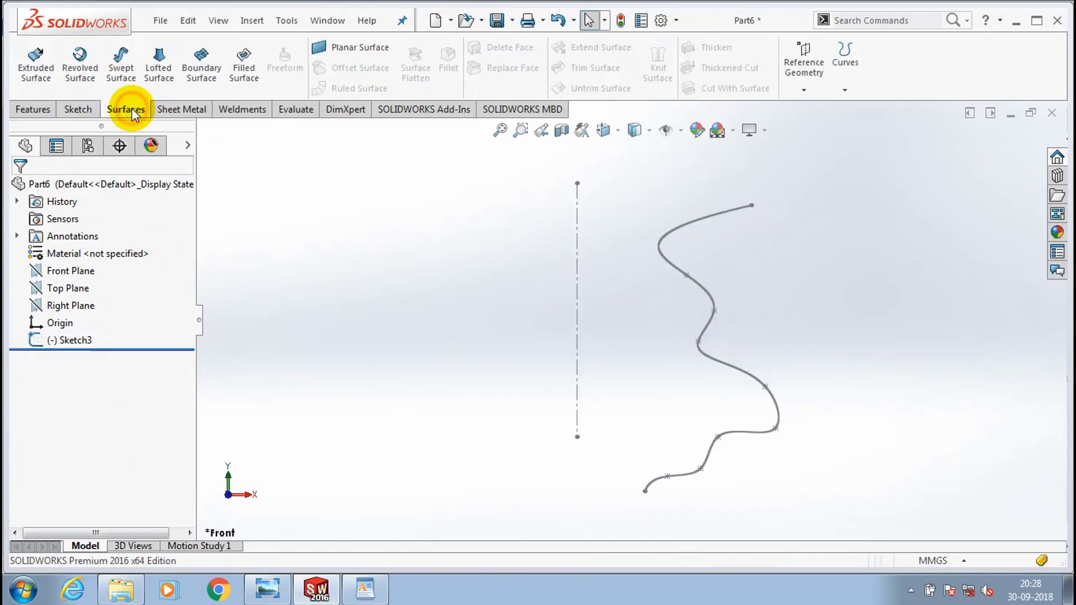
pyautogui.click(80, 74)
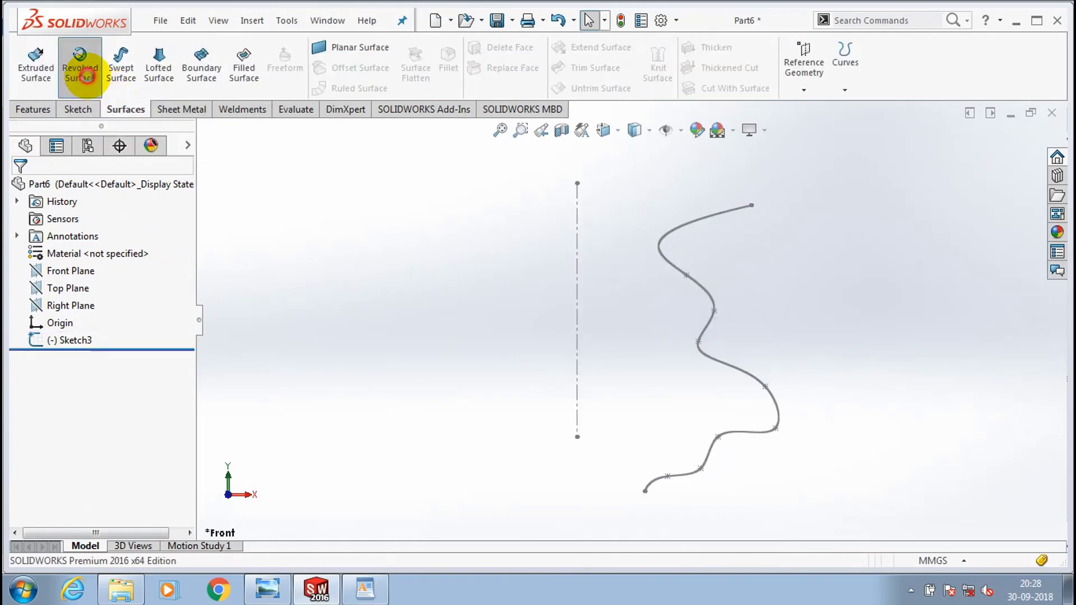
pyautogui.click(576, 280)
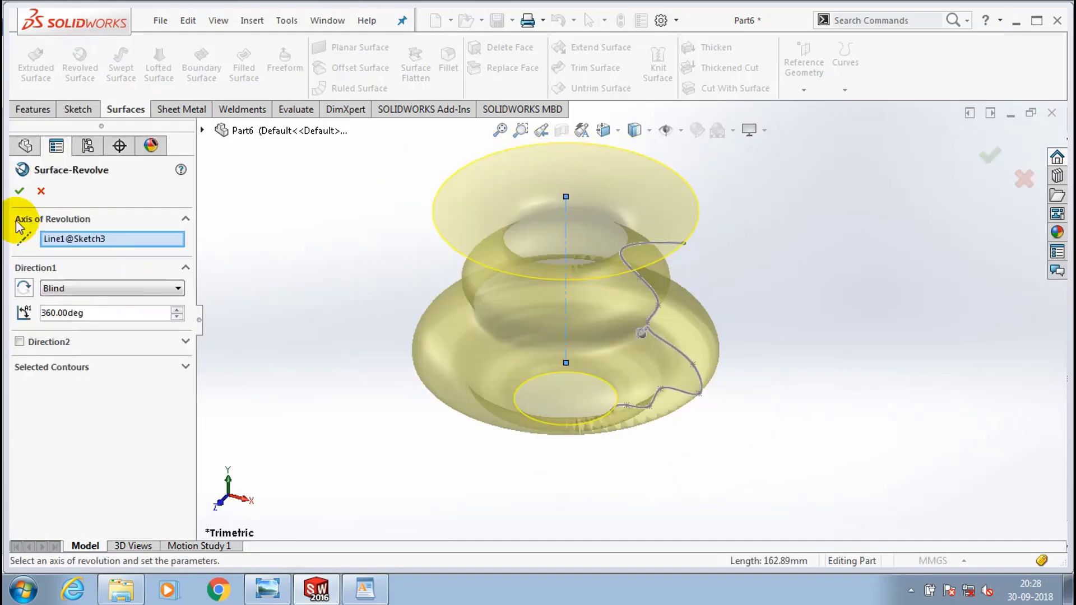
pyautogui.click(19, 191)
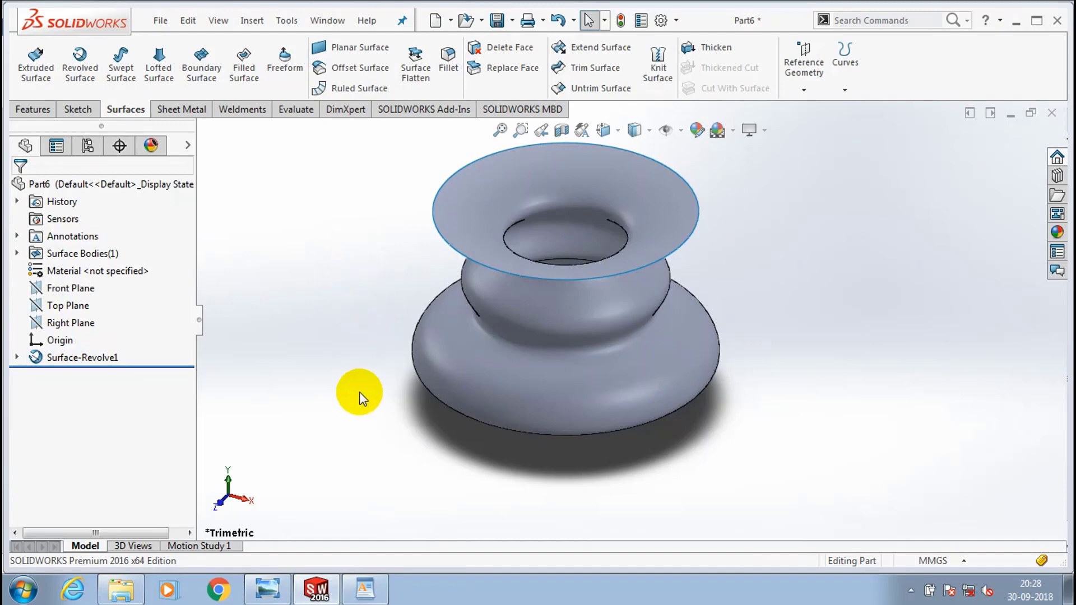
# - Inspect the inside of the revolved surface with a section view on the Front Plane, and turn the section off
pyautogui.moveTo(359, 391); pyautogui.dragTo(464, 403, button='middle')
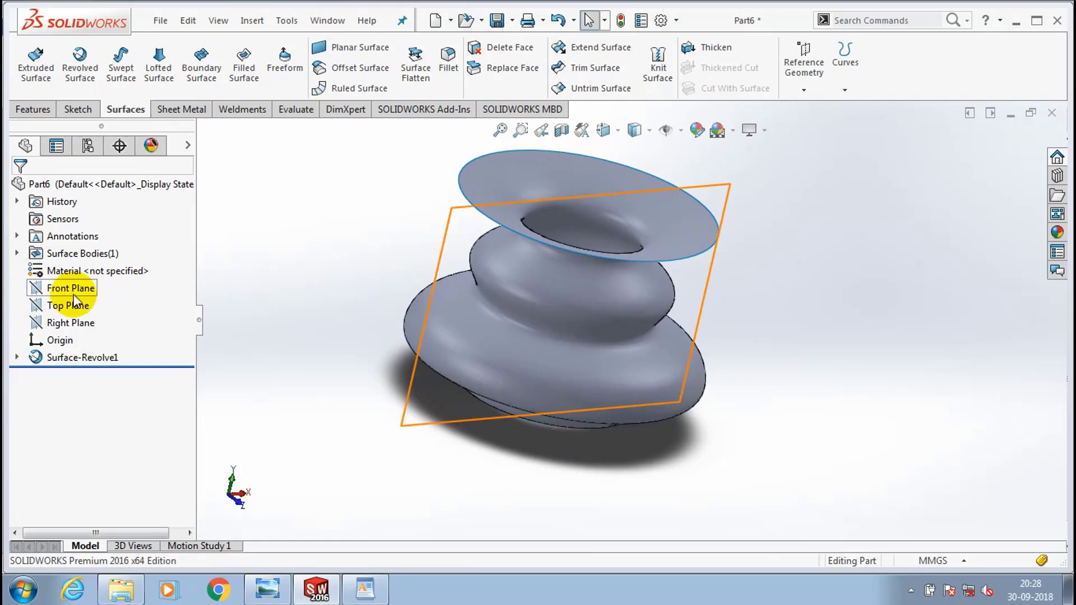
pyautogui.click(53, 288)
pyautogui.click(565, 131)
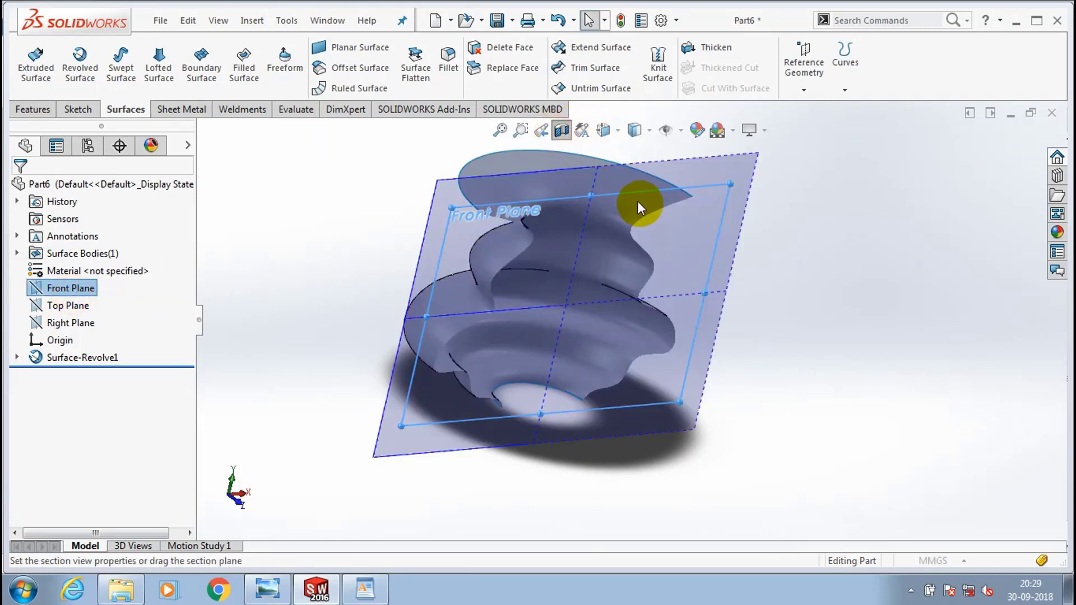
pyautogui.scroll(-3, 671, 287)
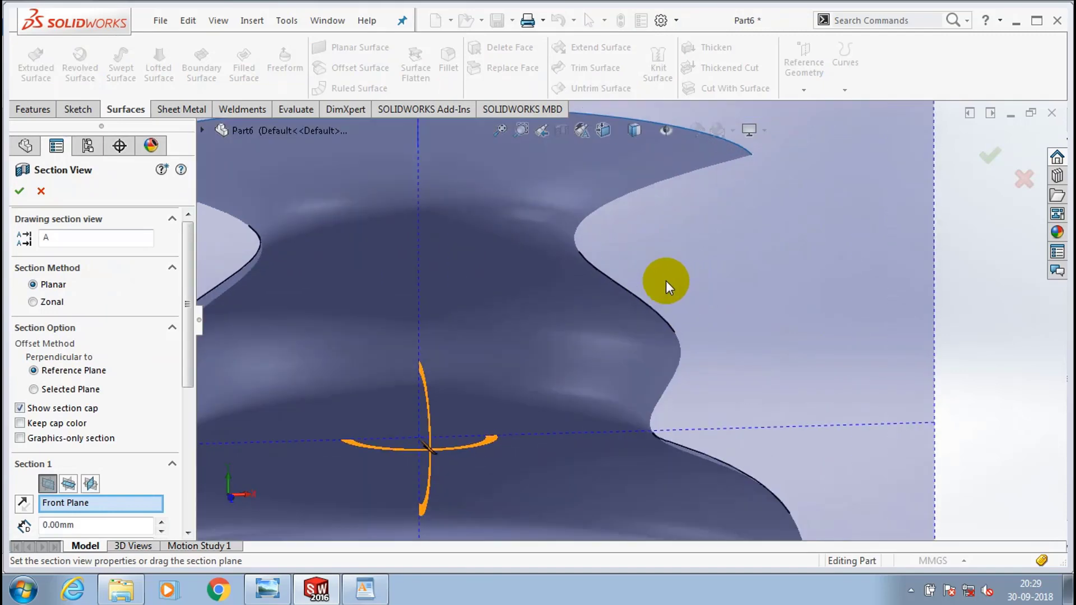
pyautogui.scroll(5, 666, 280)
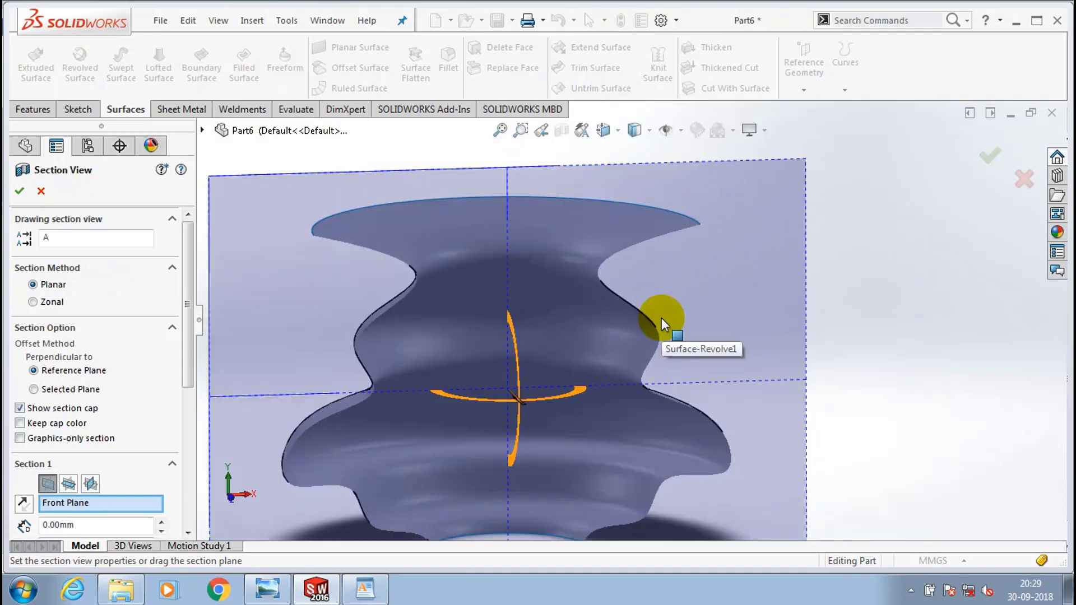
pyautogui.moveTo(684, 319); pyautogui.dragTo(764, 363, button='middle')
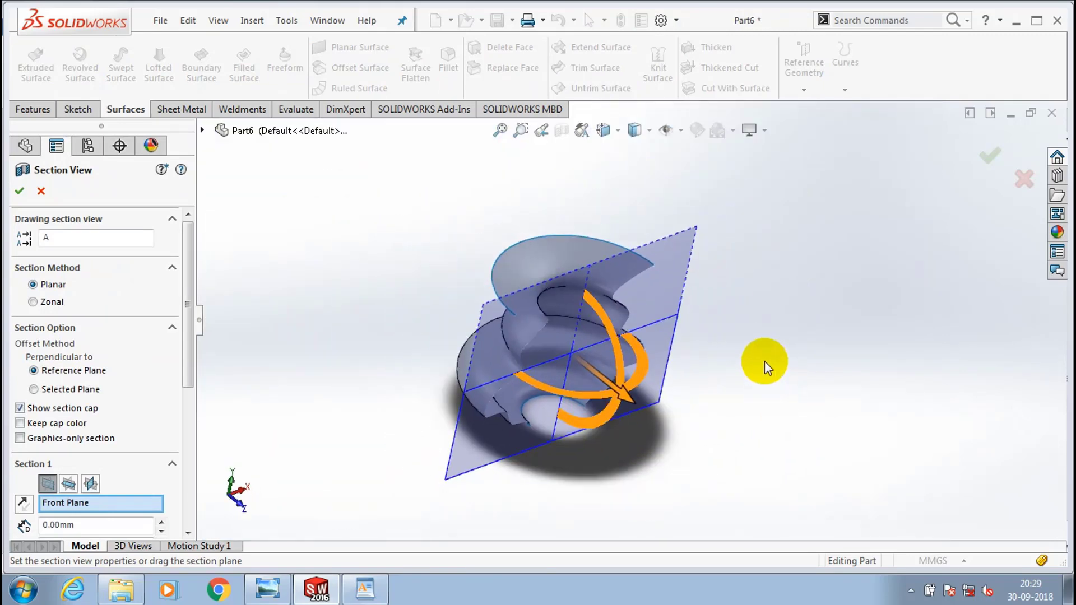
pyautogui.click(19, 191)
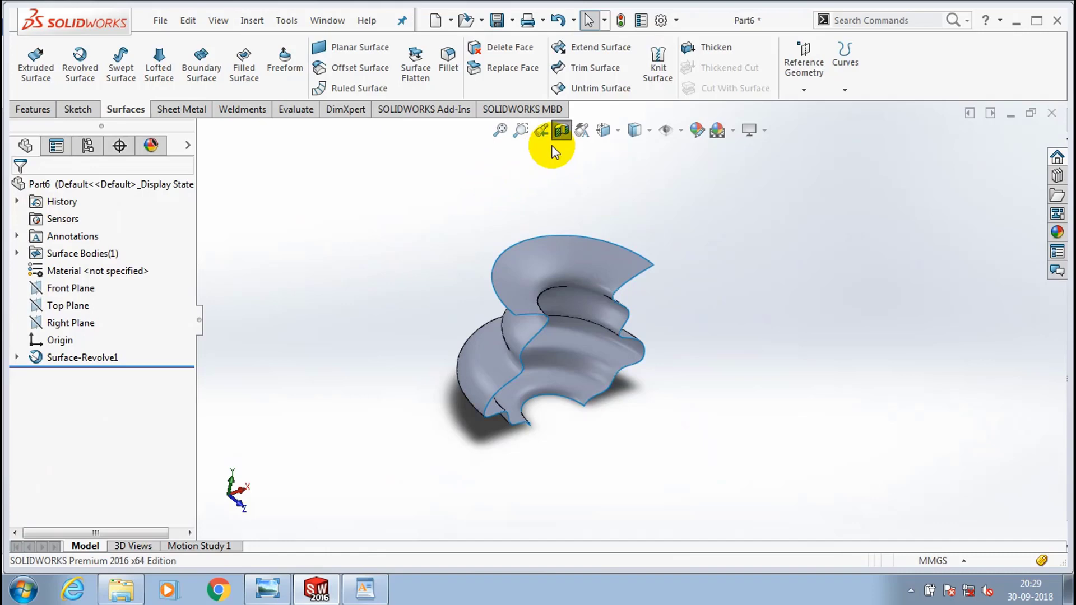
pyautogui.click(552, 145)
pyautogui.moveTo(718, 255); pyautogui.dragTo(718, 242, button='middle')
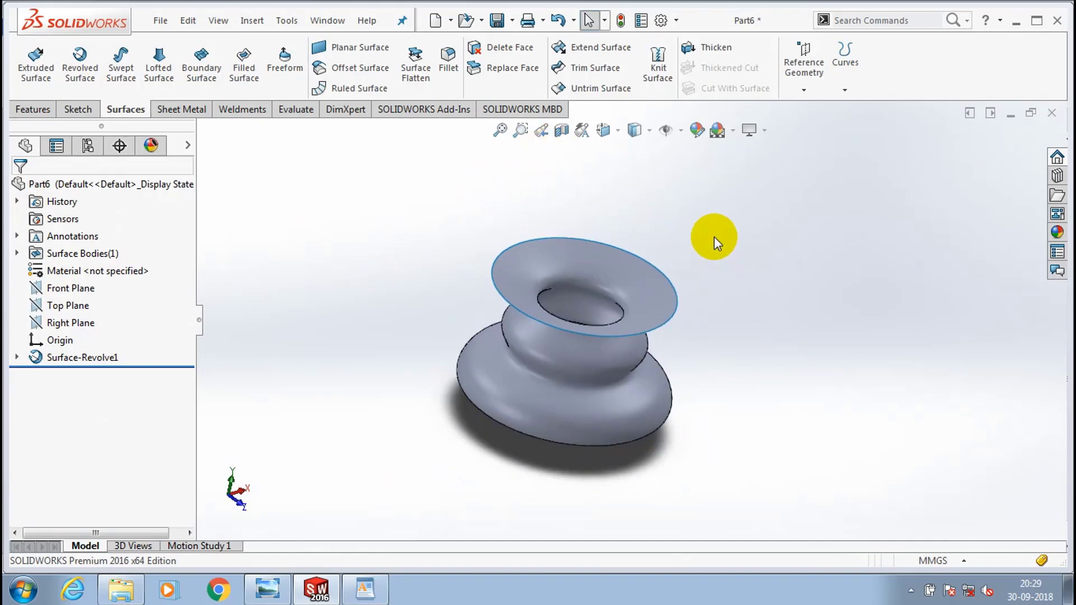
# - Delete the revolved surface together with its absorbed sketch
pyautogui.click(90, 357)
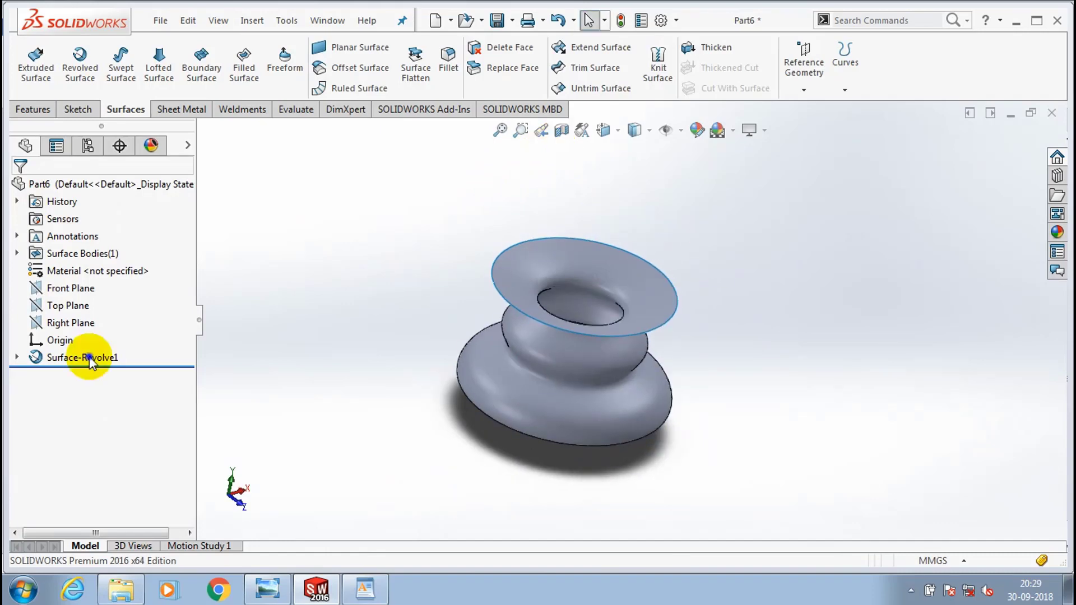
pyautogui.rightClick(89, 357)
pyautogui.click(143, 381)
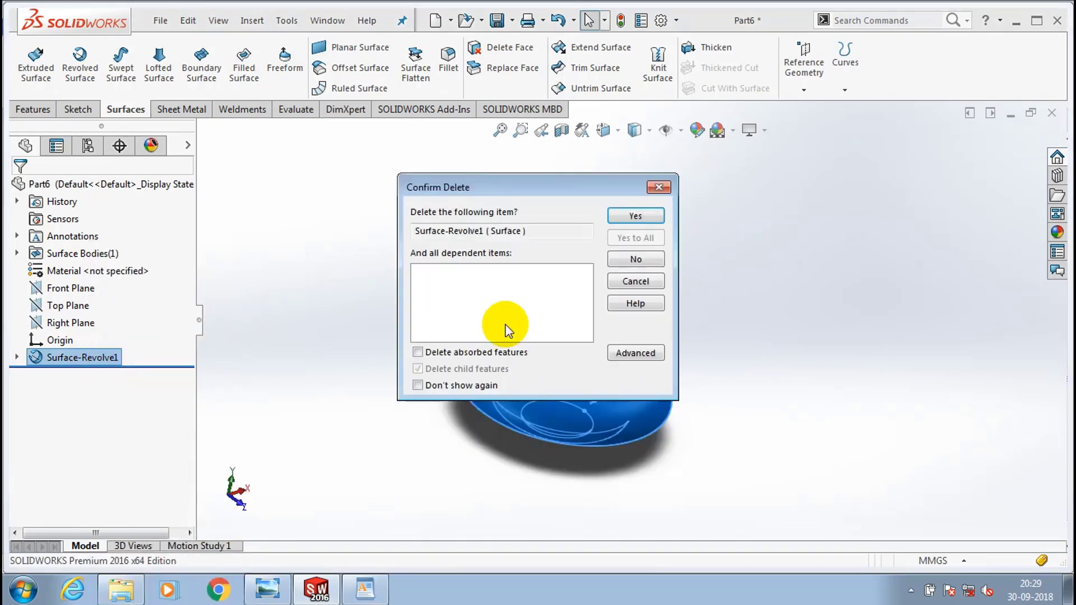
pyautogui.click(470, 353)
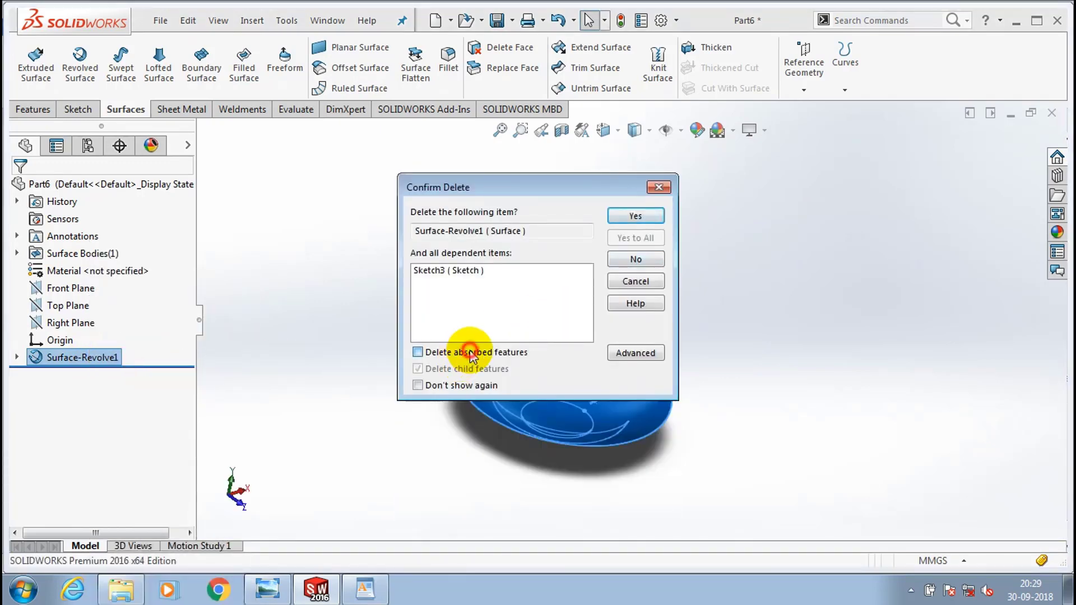
pyautogui.click(636, 219)
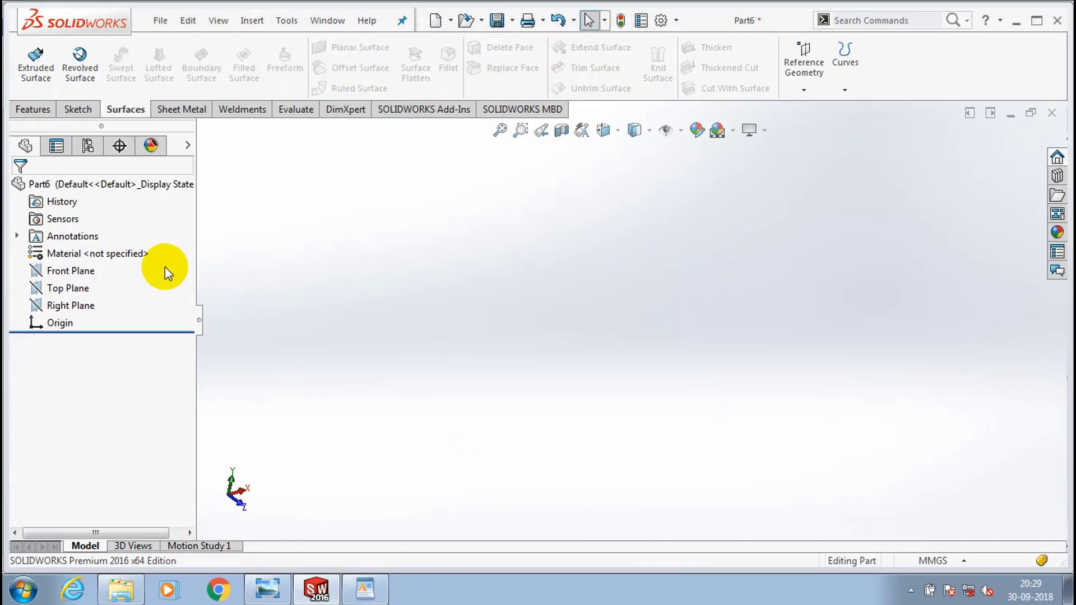
# - Sketch a vertical centerline about 140 mm long through the origin on the Front Plane
pyautogui.click(65, 270)
pyautogui.rightClick(65, 268)
pyautogui.click(134, 241)
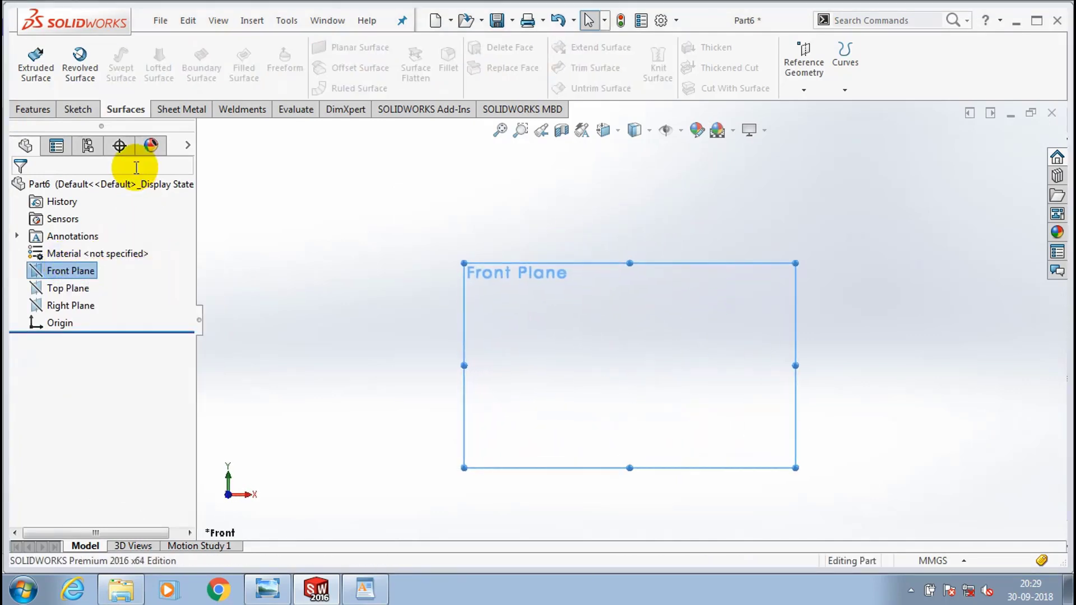
pyautogui.click(84, 110)
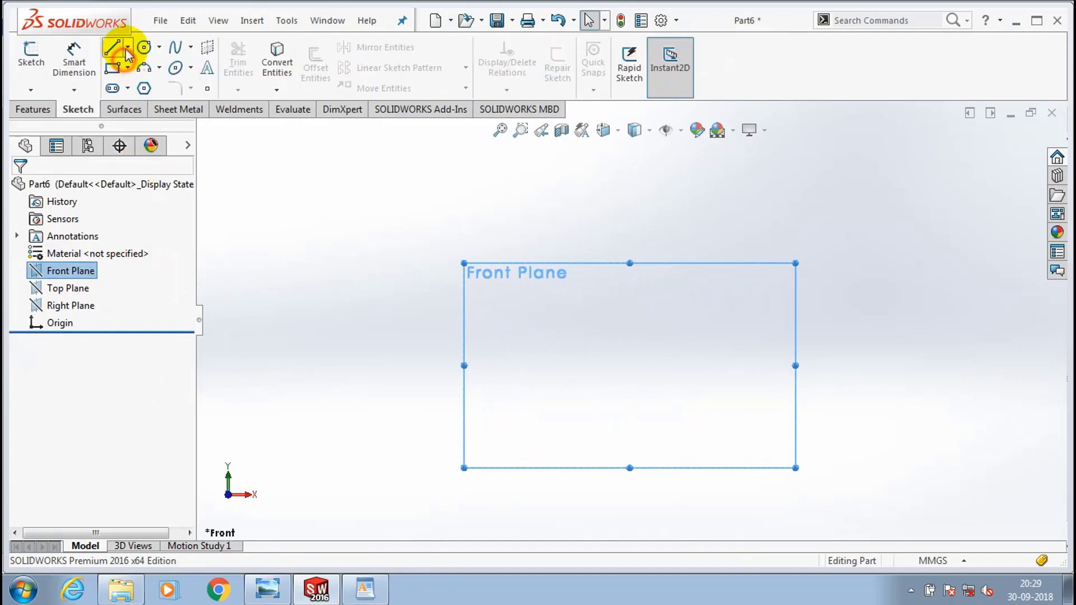
pyautogui.click(128, 47)
pyautogui.click(130, 80)
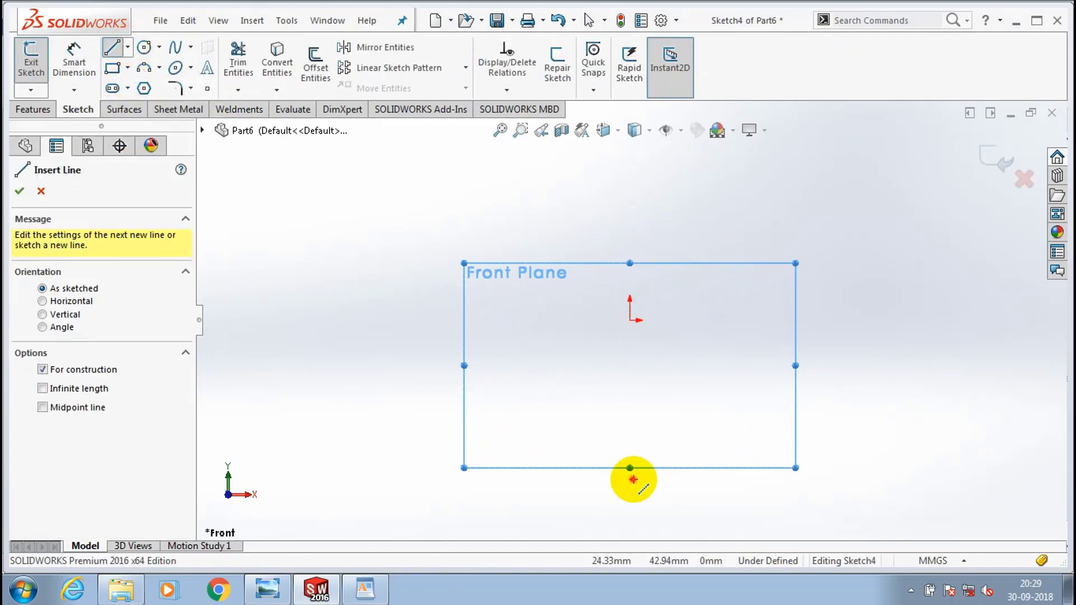
pyautogui.click(630, 460)
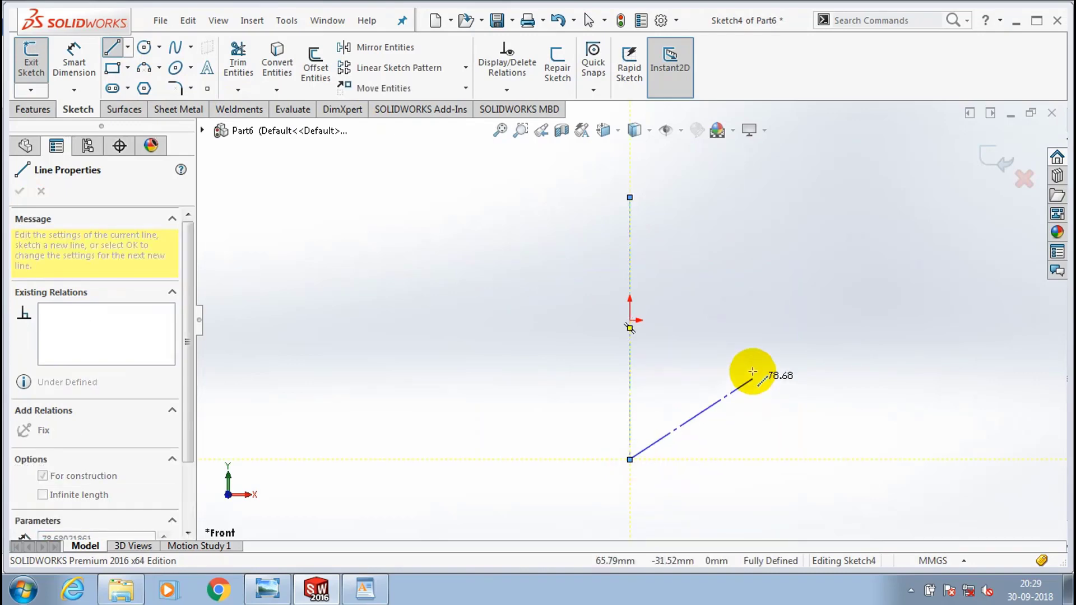
pyautogui.press('Escape')
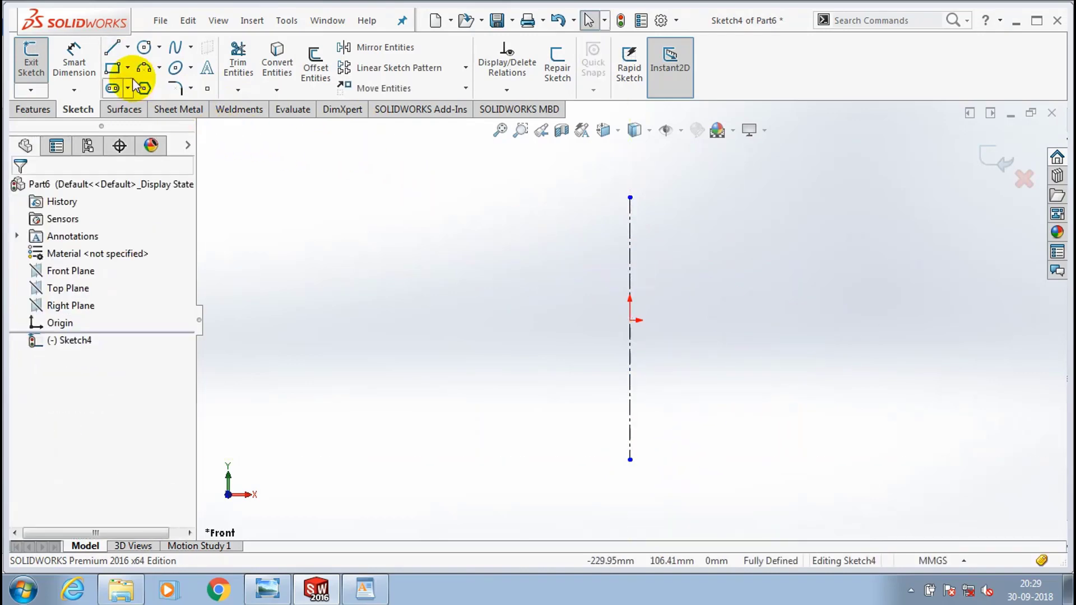
# - Sketch a closed kidney-shaped spline through eight points on the +X side of the centerline and exit the sketch
pyautogui.click(175, 49)
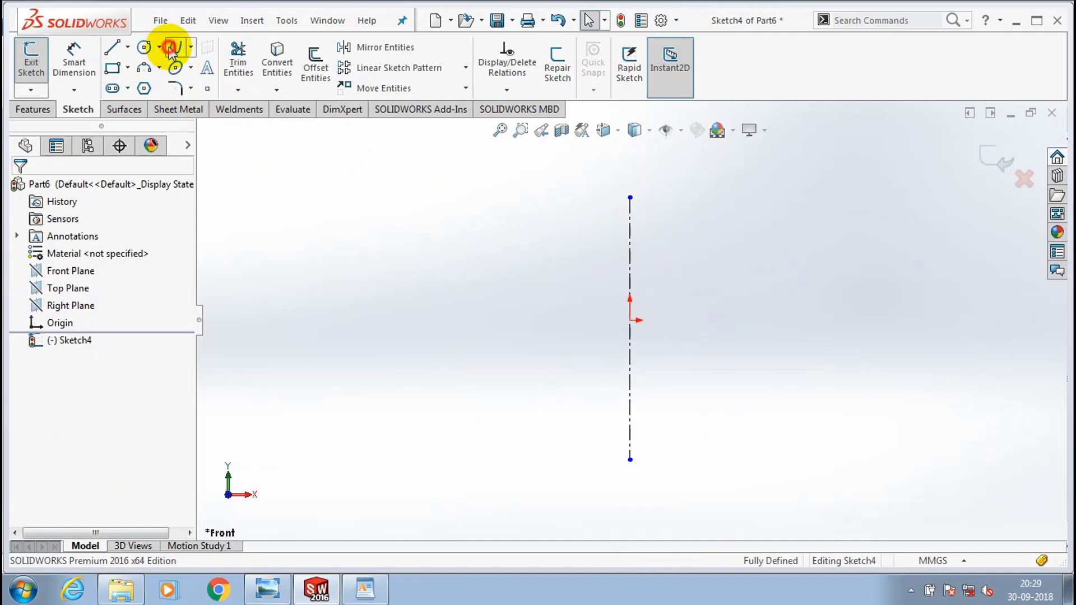
pyautogui.click(732, 251)
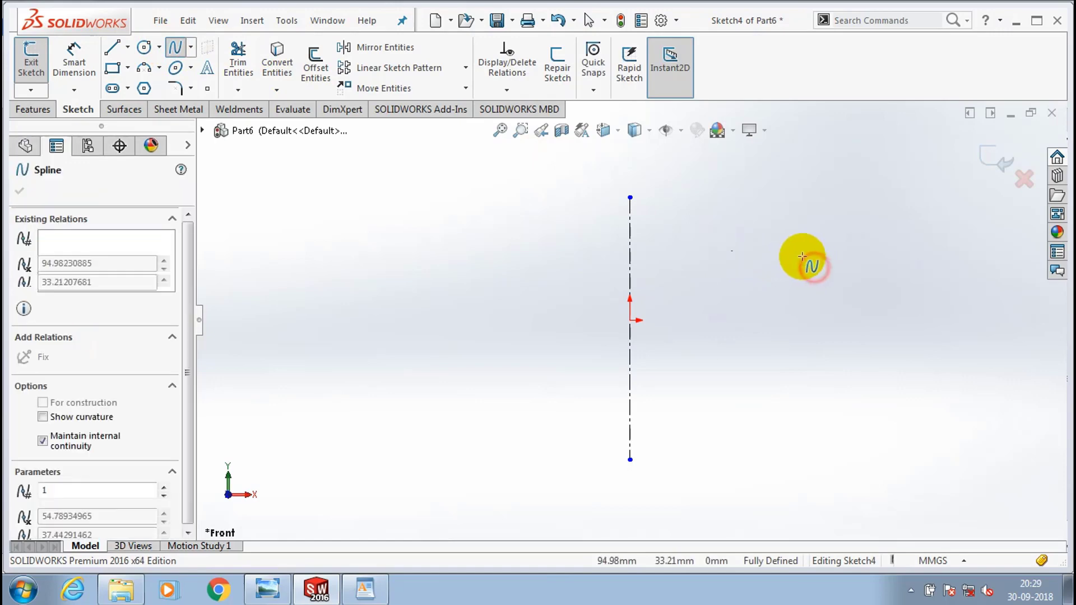
pyautogui.click(803, 265)
pyautogui.click(775, 350)
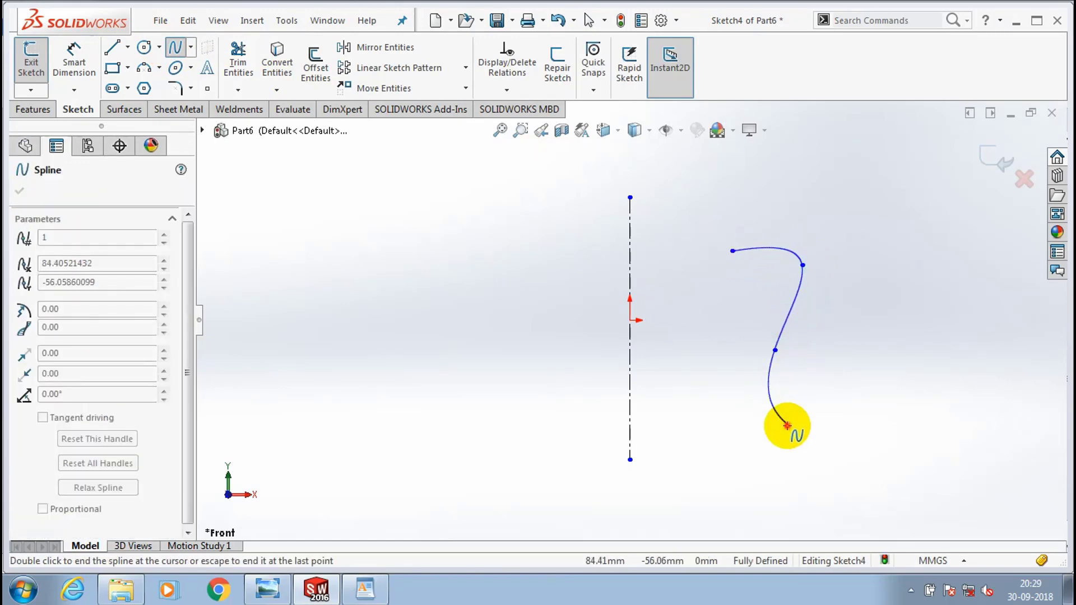
pyautogui.doubleClick(787, 425)
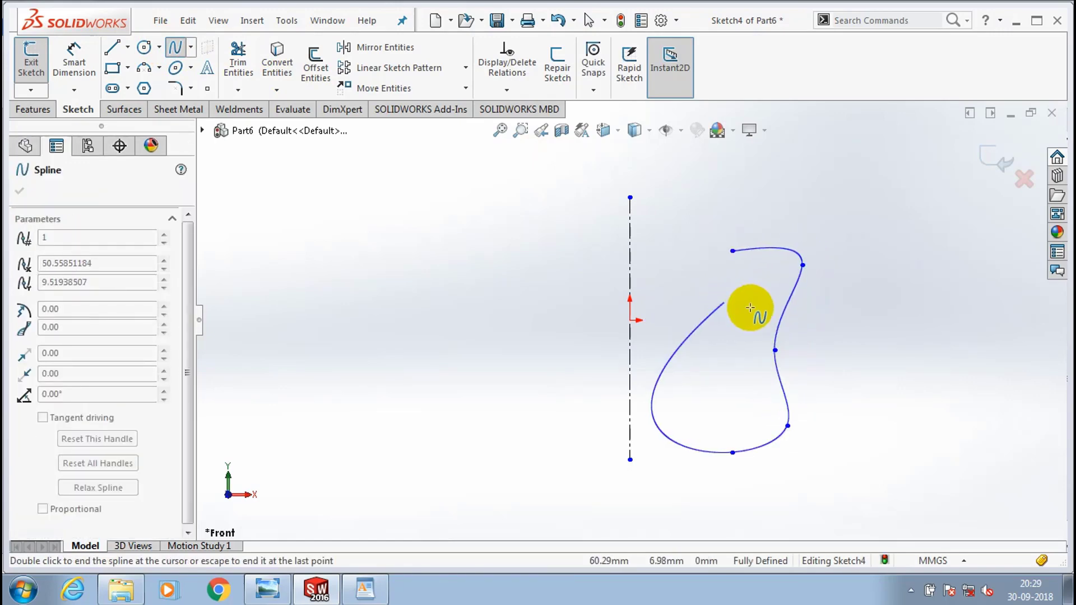
pyautogui.click(733, 452)
pyautogui.click(714, 404)
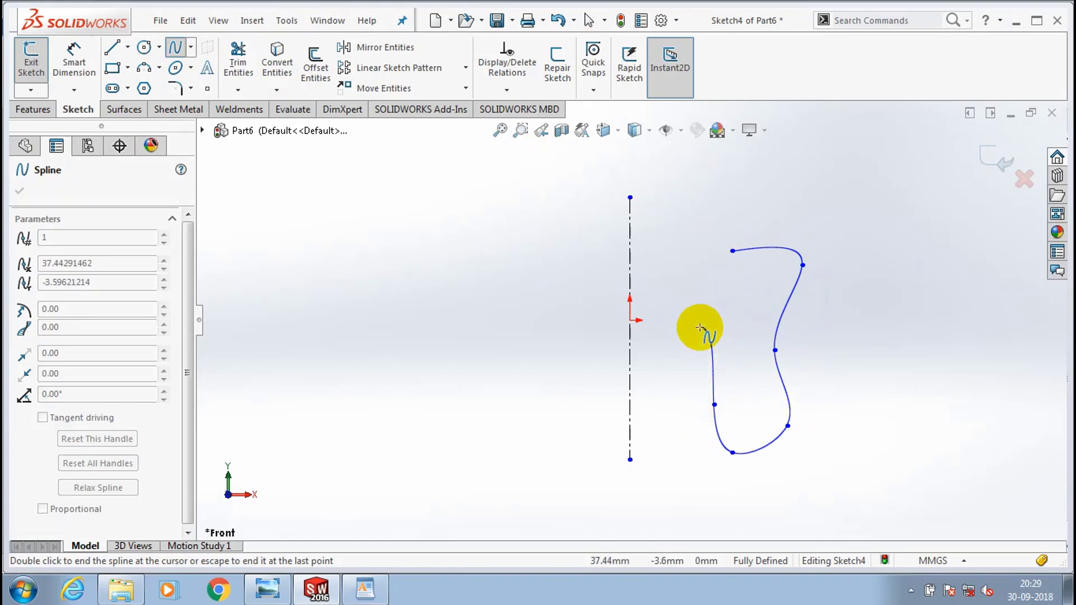
pyautogui.click(733, 250)
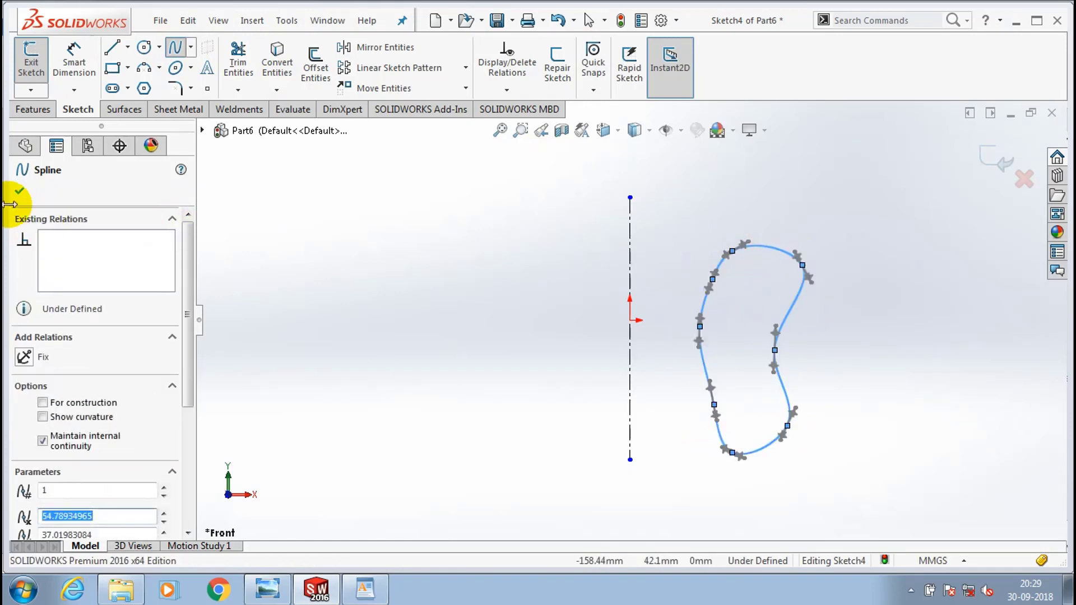
pyautogui.press('Escape')
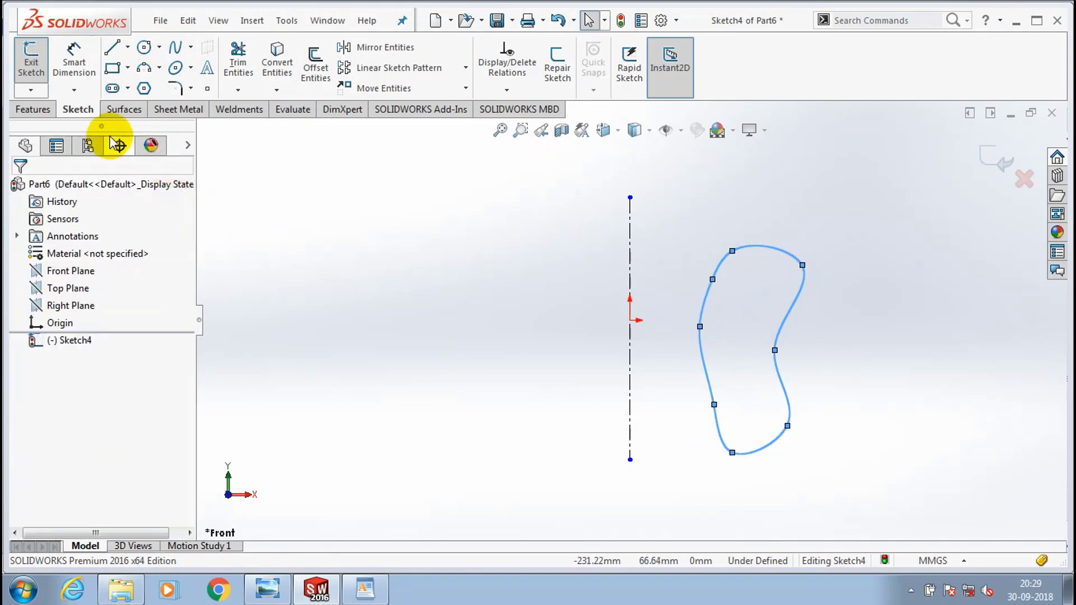
pyautogui.click(23, 63)
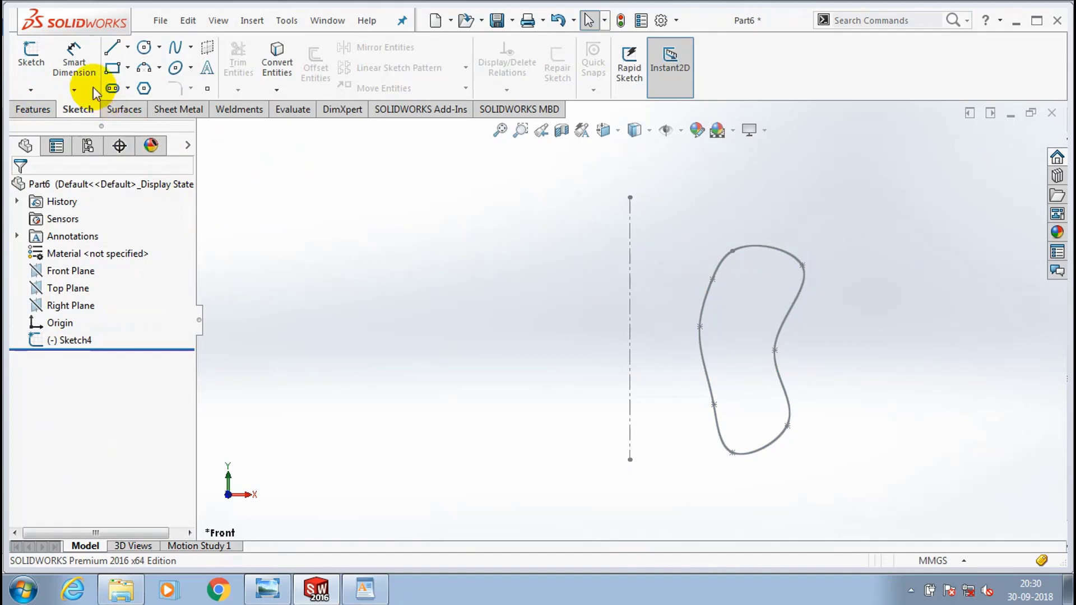
# - Create a revolved surface from the closed spline sketch, 360 degrees Blind about the vertical centerline
pyautogui.click(121, 110)
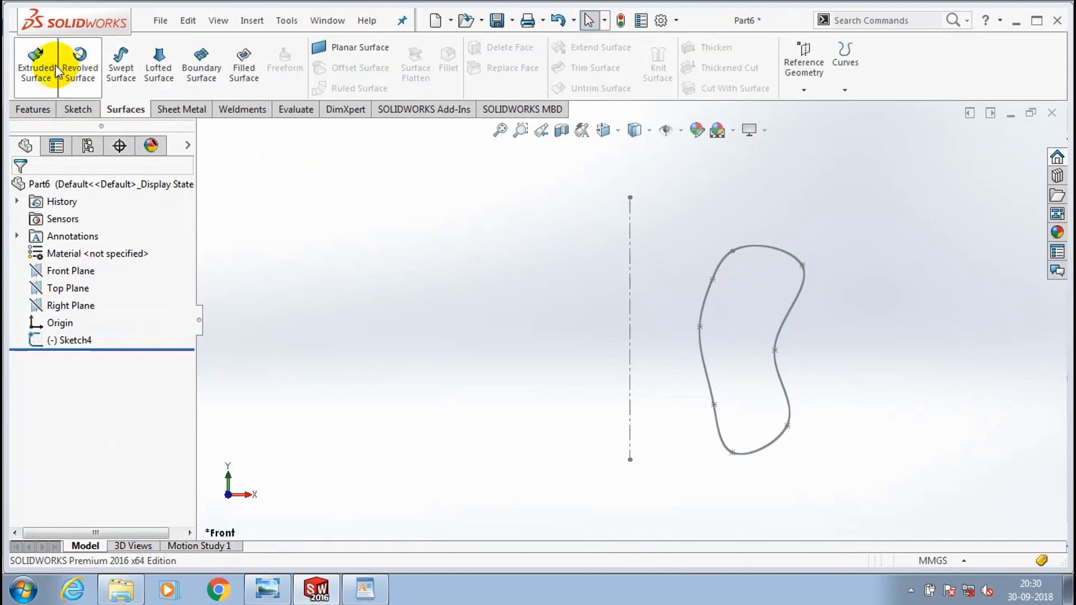
pyautogui.click(86, 82)
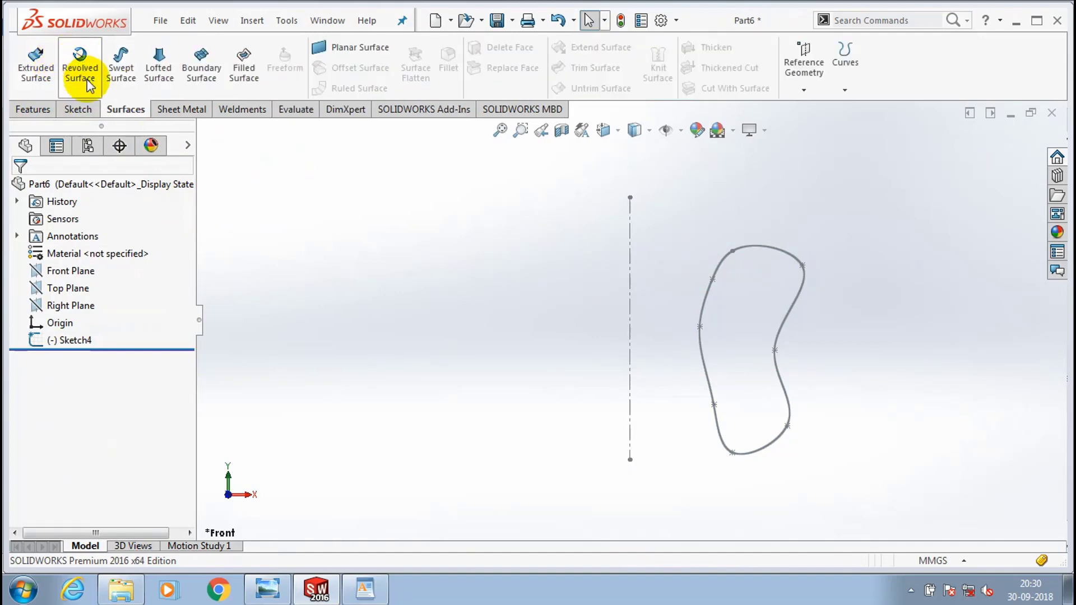
pyautogui.click(632, 262)
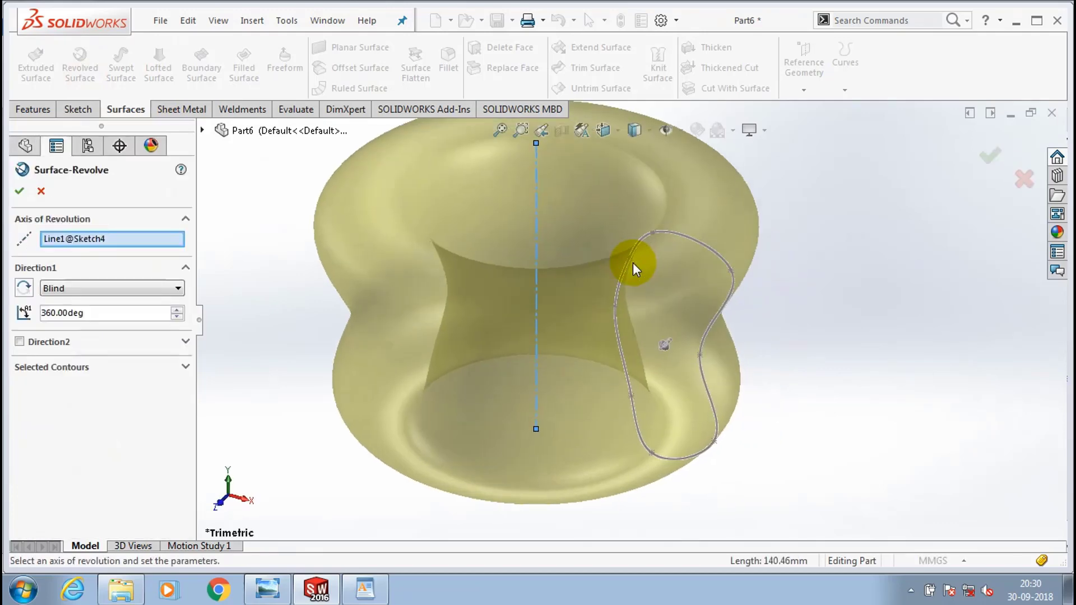
pyautogui.click(19, 191)
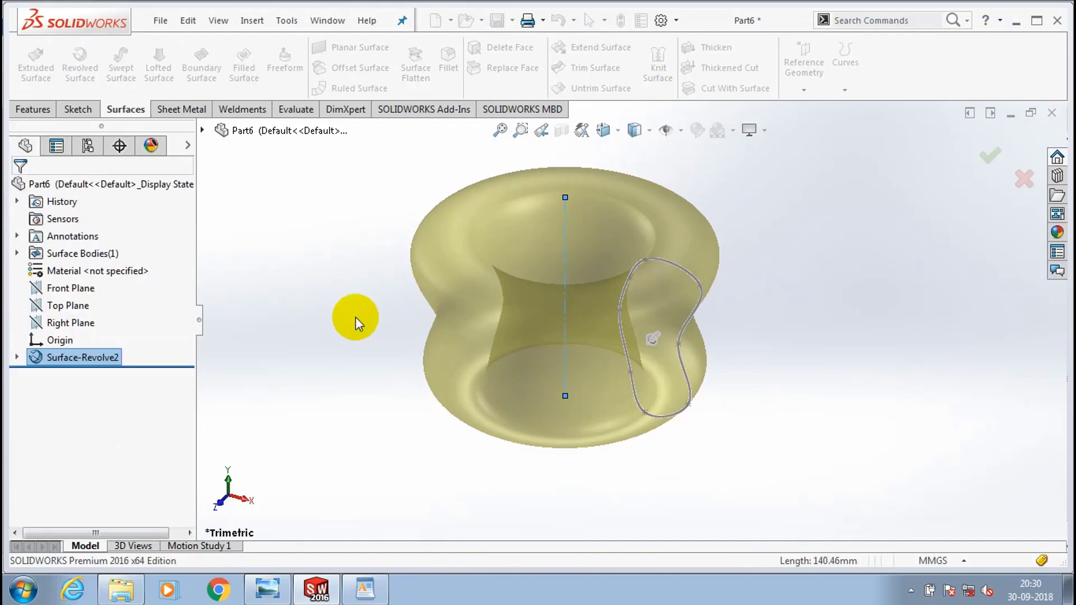
# - Inspect the hollow interior of the ring-shaped surface with a section view on the Front Plane, and turn the section off
pyautogui.moveTo(355, 326); pyautogui.dragTo(566, 214, button='middle')
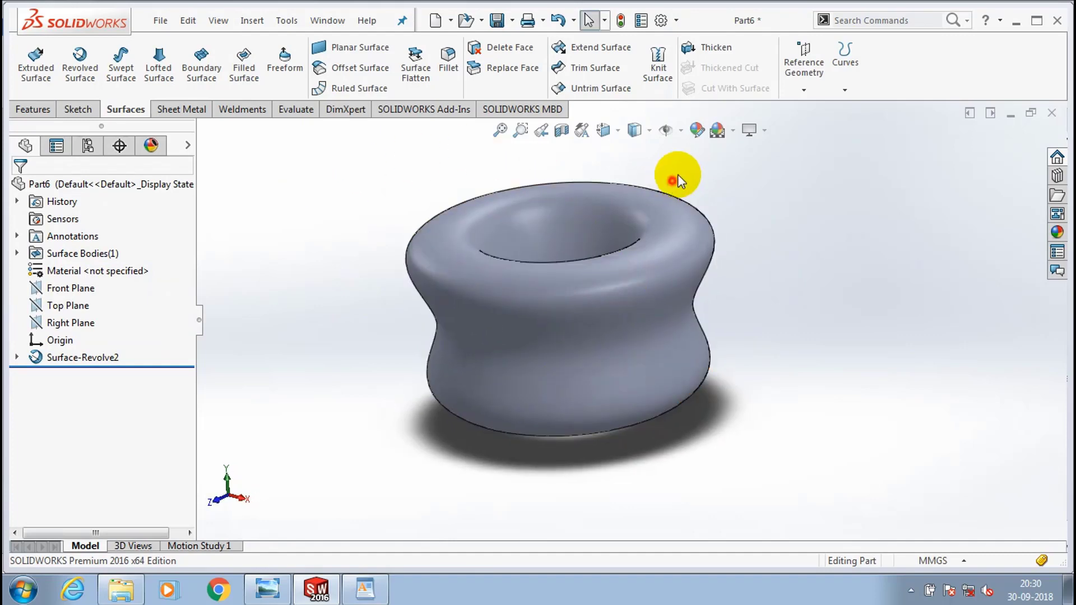
pyautogui.click(562, 130)
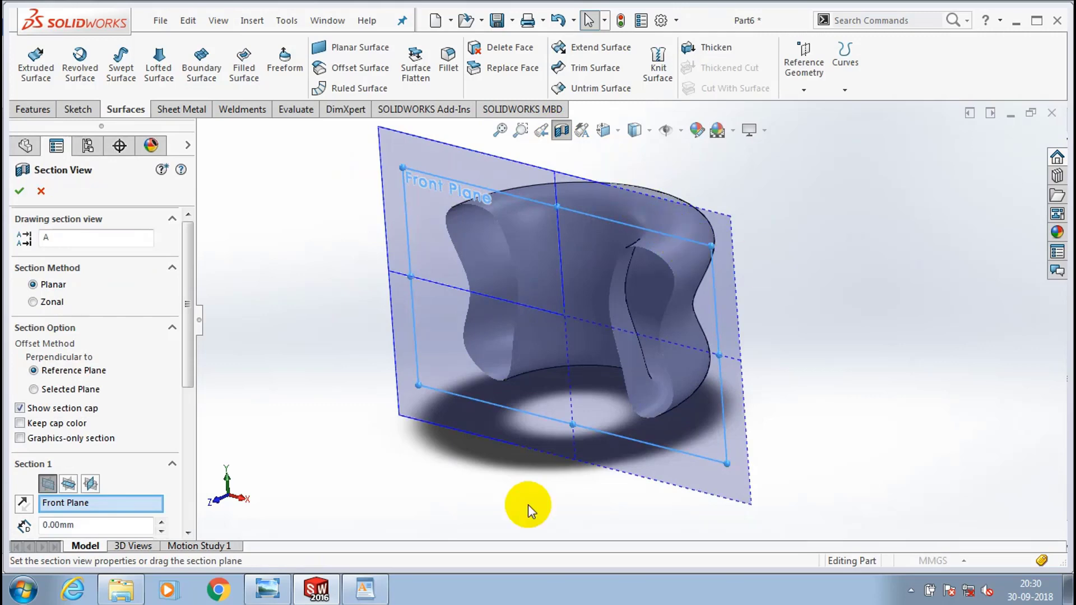
pyautogui.moveTo(528, 504); pyautogui.dragTo(561, 331, button='middle')
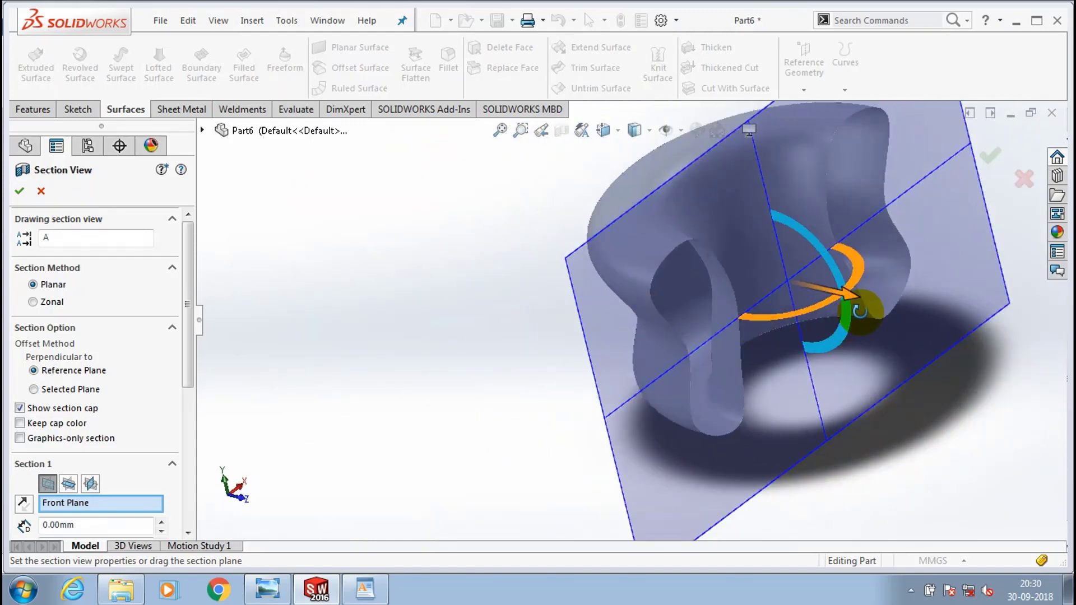
pyautogui.moveTo(861, 312); pyautogui.dragTo(828, 289, button='middle')
pyautogui.scroll(-4, 872, 329)
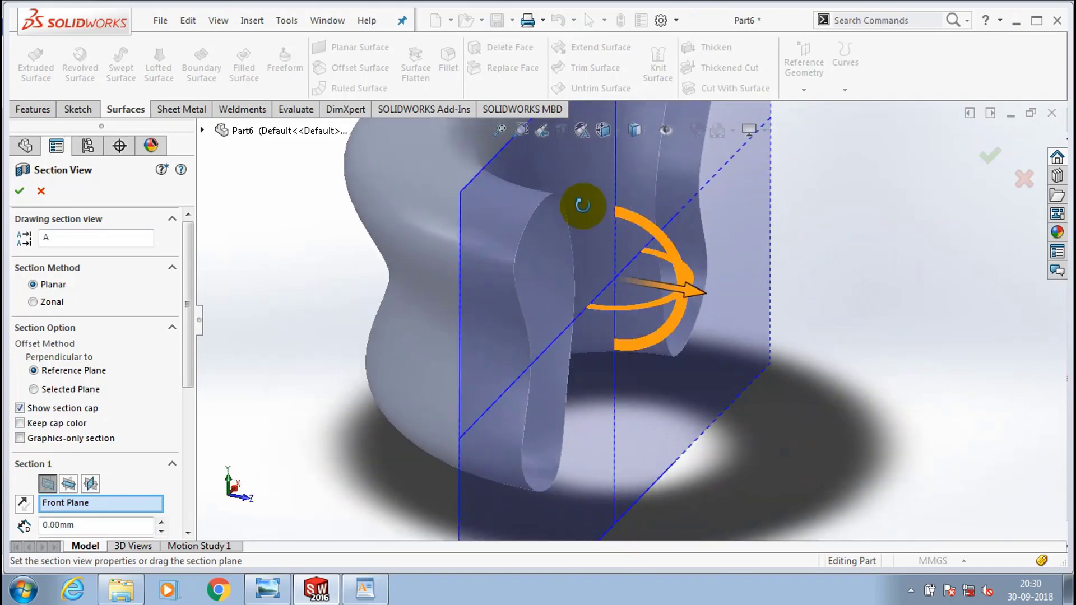
pyautogui.scroll(5, 583, 206)
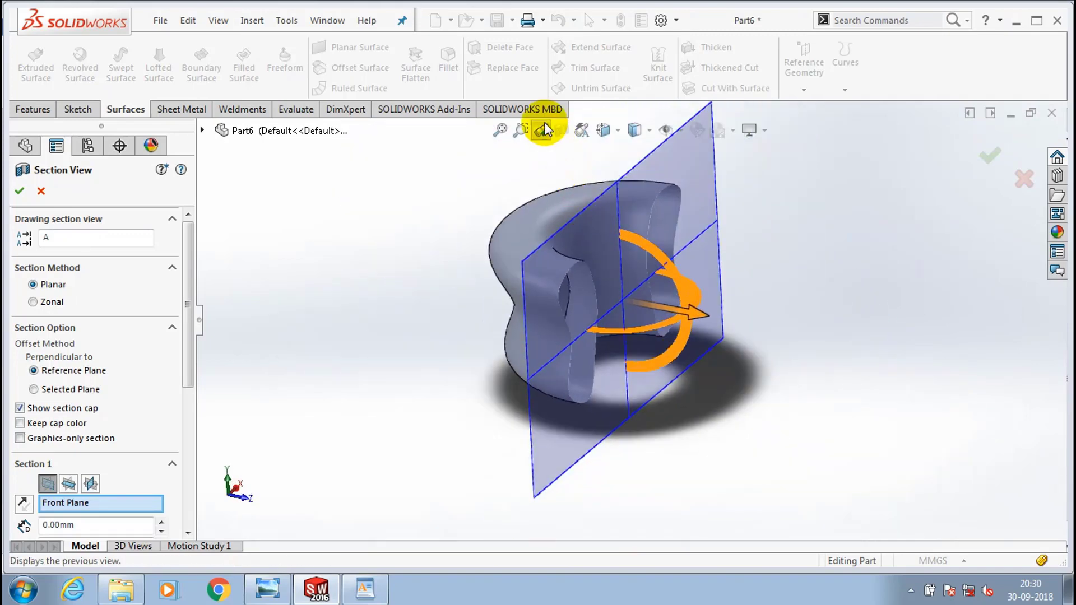
pyautogui.click(993, 159)
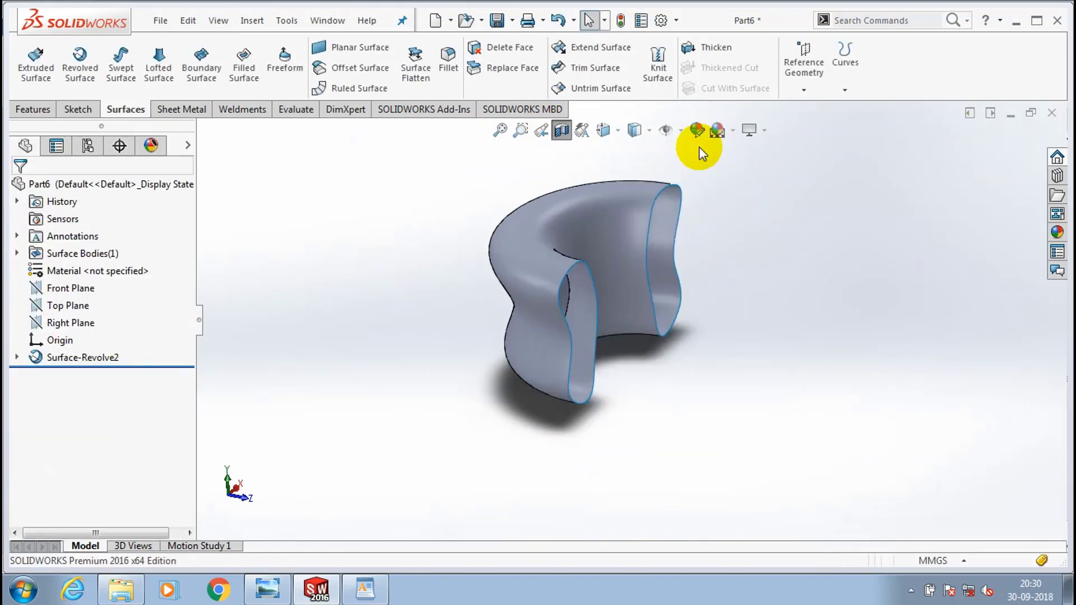
pyautogui.click(550, 136)
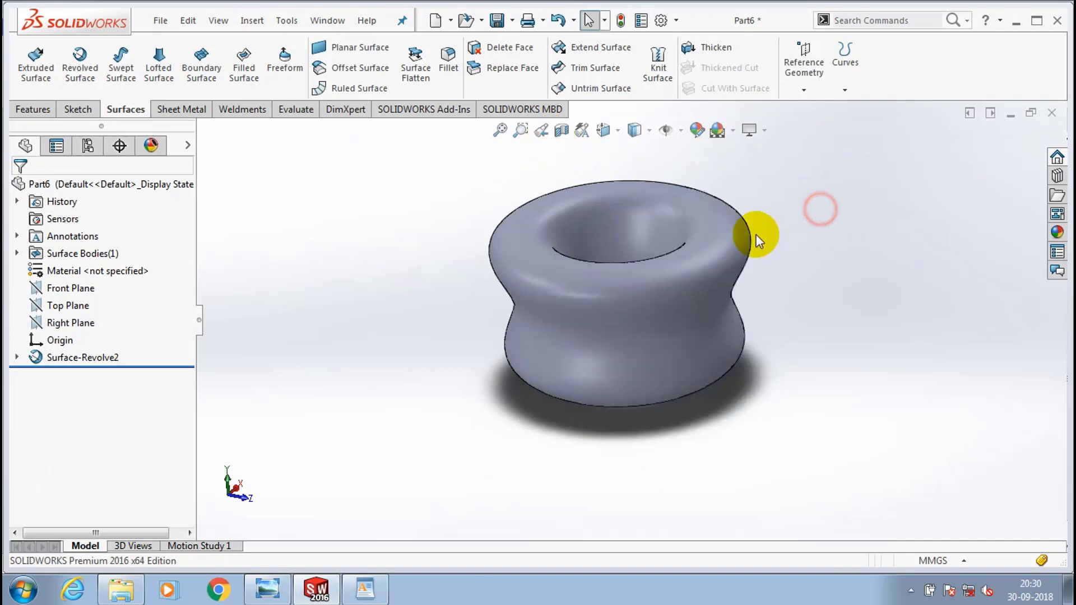
# - Delete the ring-shaped revolved surface including its absorbed sketch
pyautogui.click(126, 356)
pyautogui.rightClick(67, 357)
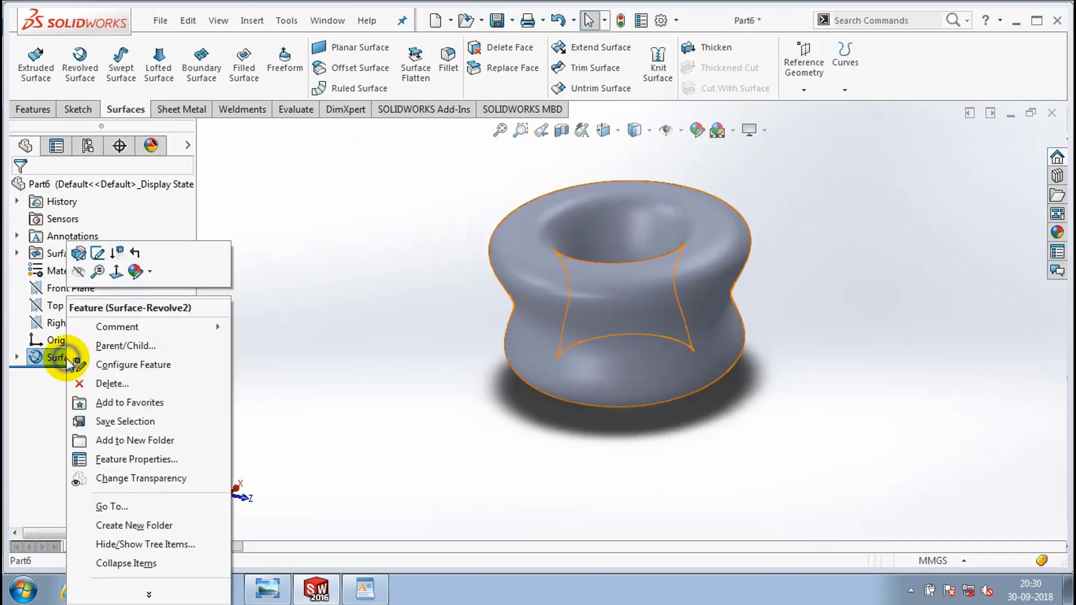
pyautogui.click(112, 383)
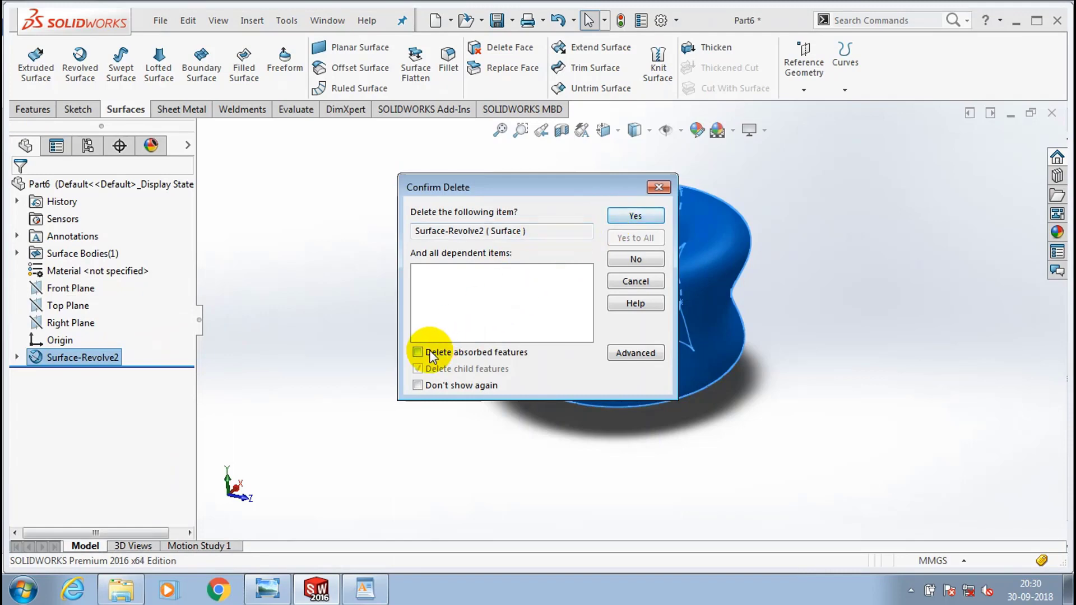
pyautogui.press('Return')
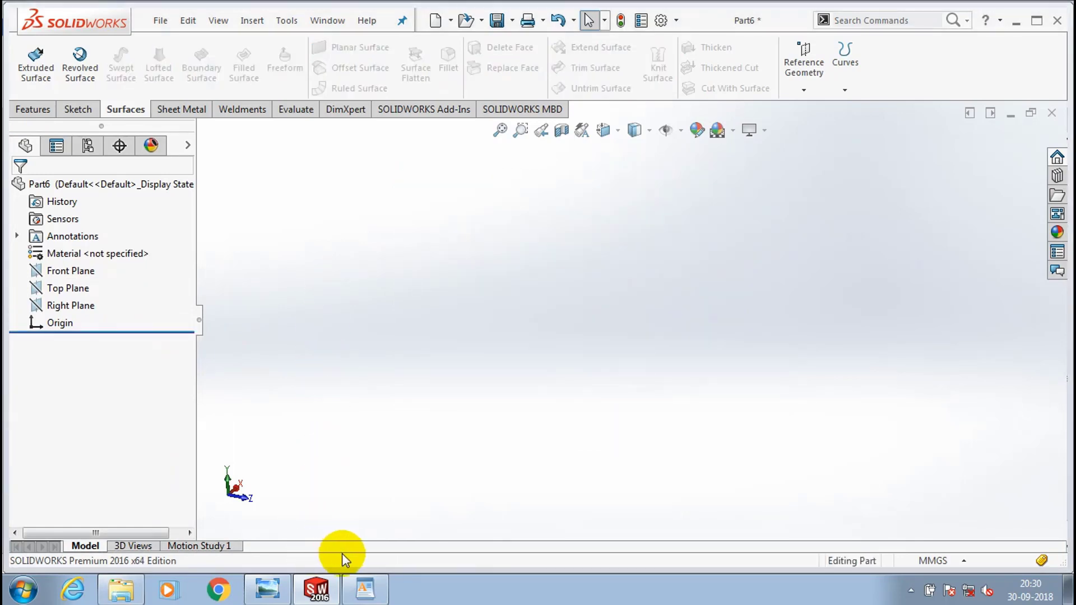
# - Switch to WordPad, highlight the SWEPT SURFACE entry in the list of surface commands, and return to SOLIDWORKS
pyautogui.click(363, 584)
pyautogui.moveTo(365, 338); pyautogui.dragTo(213, 340)
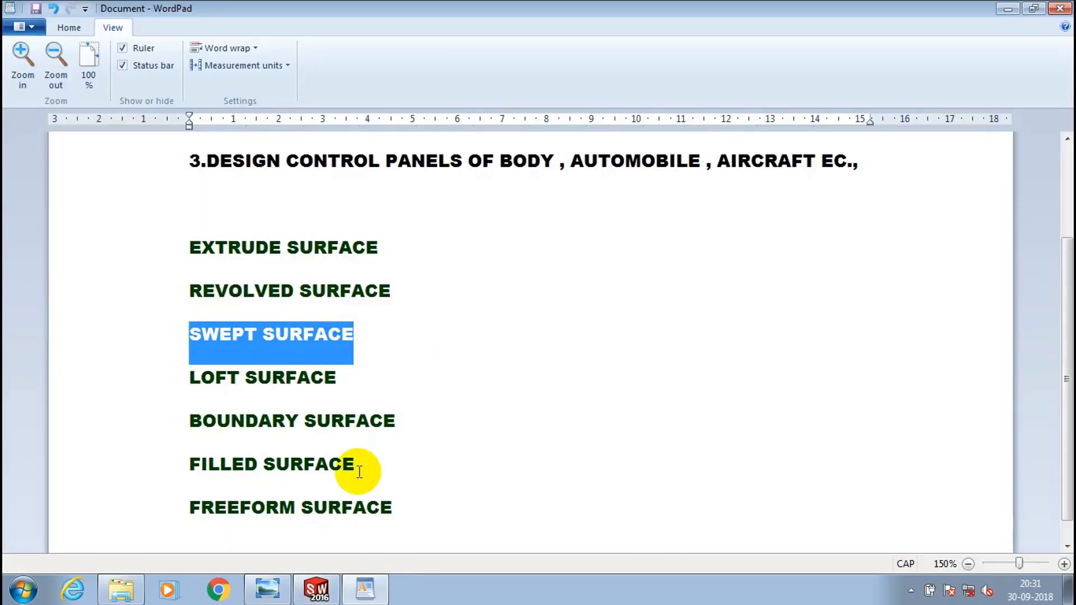
pyautogui.click(316, 588)
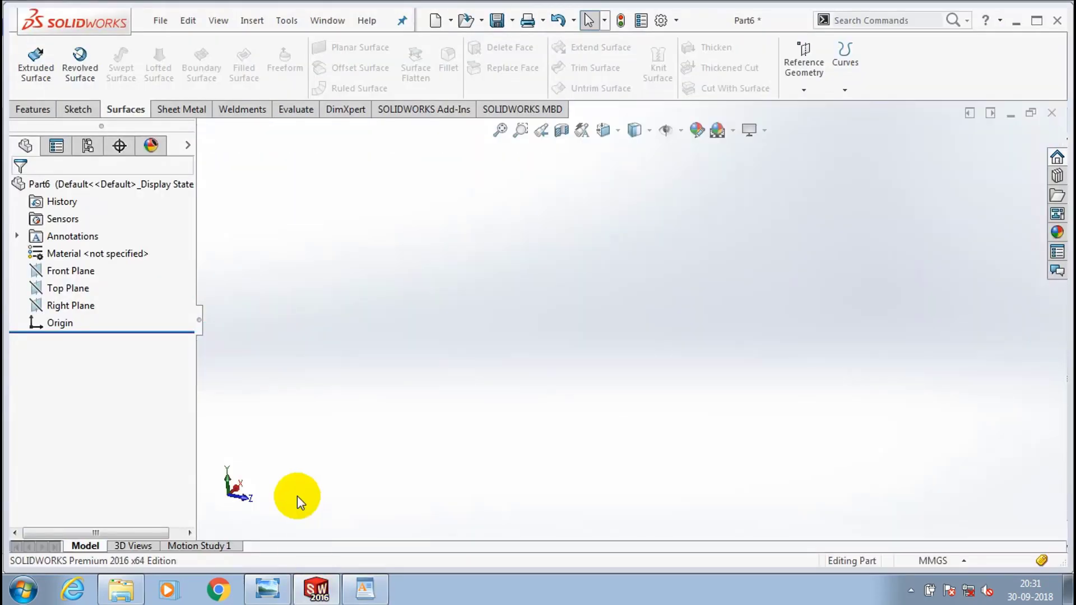
# - Sketch a circle about 55 mm in diameter centered on the origin of the Front Plane, and close the sketch
pyautogui.rightClick(70, 271)
pyautogui.click(144, 255)
pyautogui.click(80, 110)
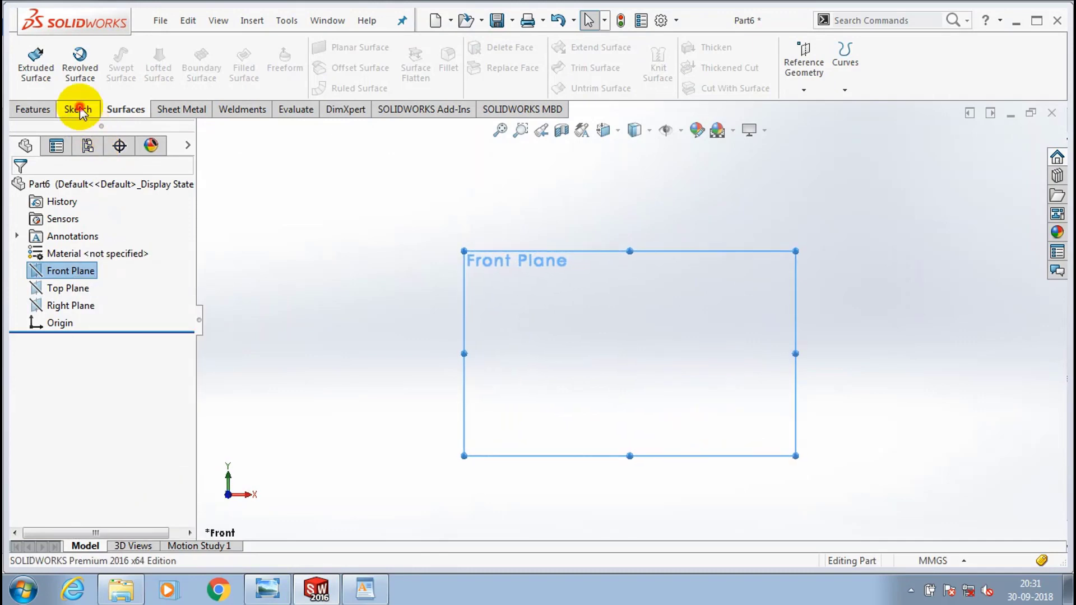
pyautogui.click(144, 47)
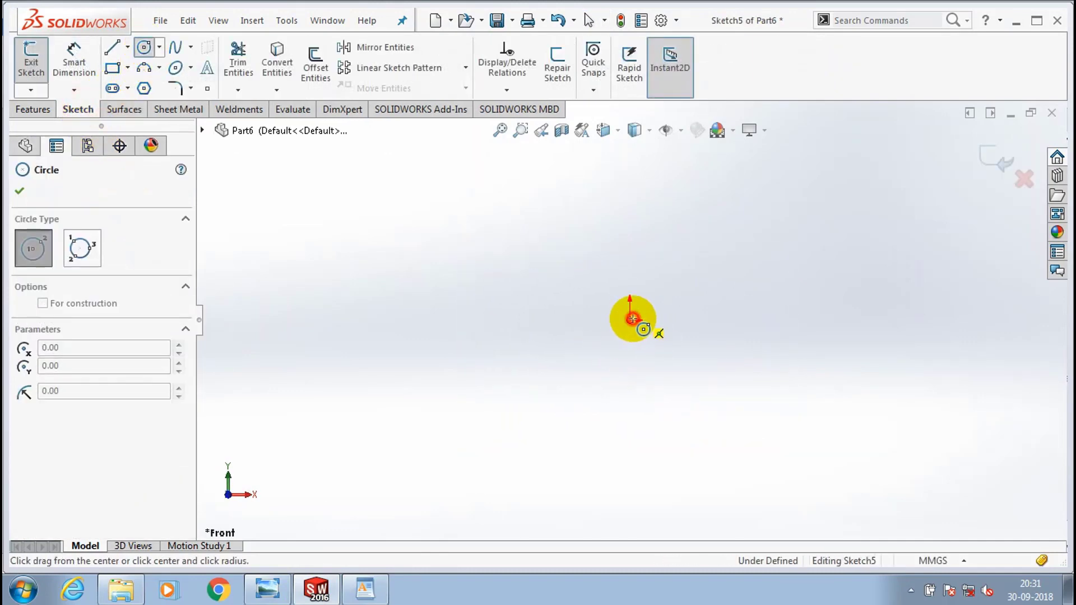
pyautogui.click(632, 319)
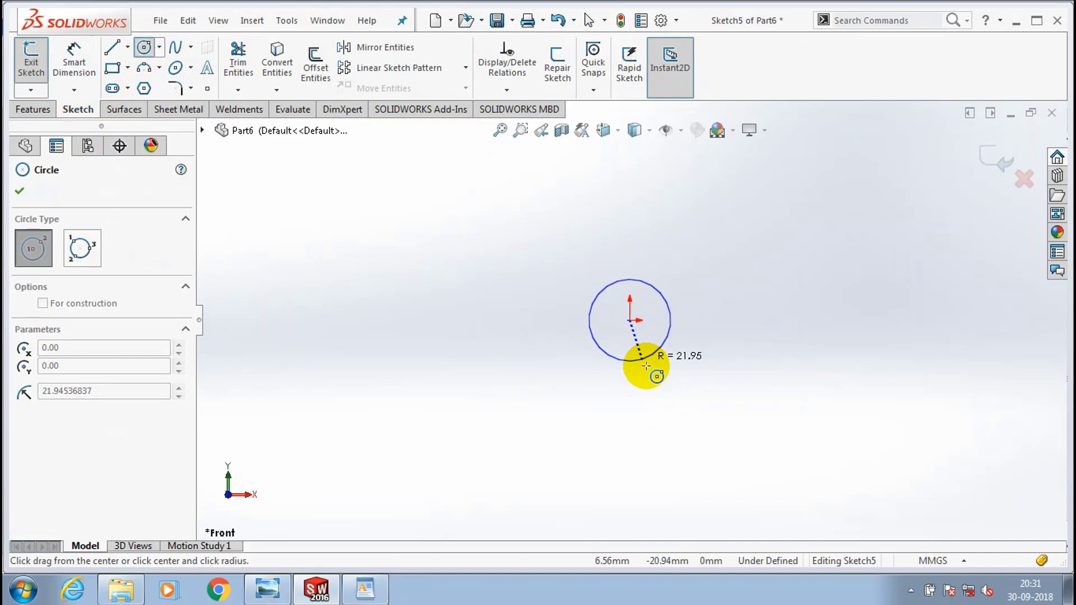
pyautogui.click(648, 369)
pyautogui.click(19, 191)
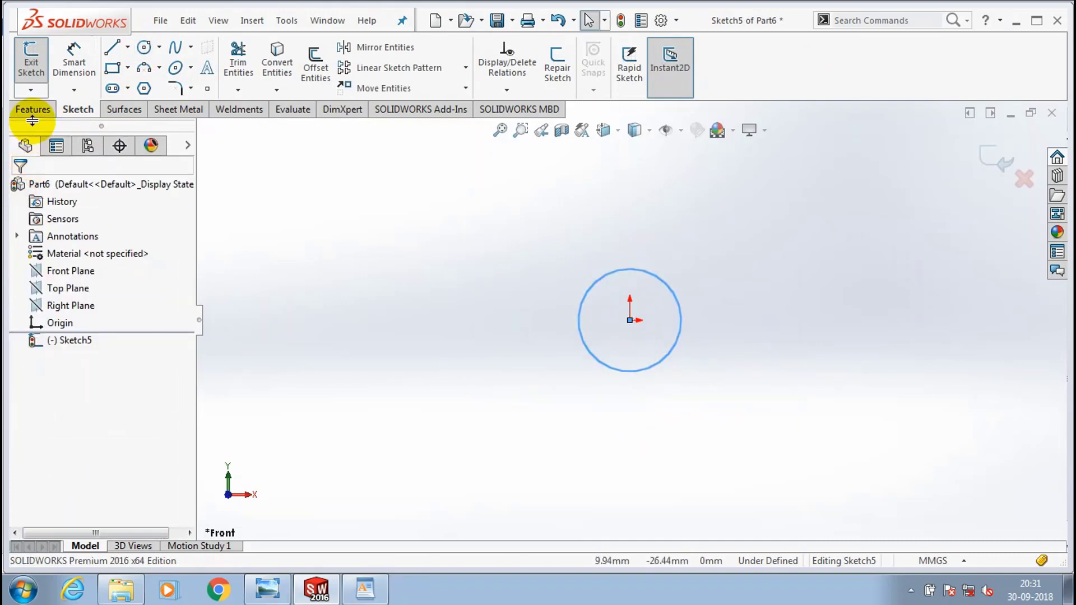
pyautogui.click(30, 56)
# - Create a clockwise constant-pitch helix from the circle with 55 mm pitch, 4.75 revolutions and 0 degree start angle
pyautogui.click(124, 111)
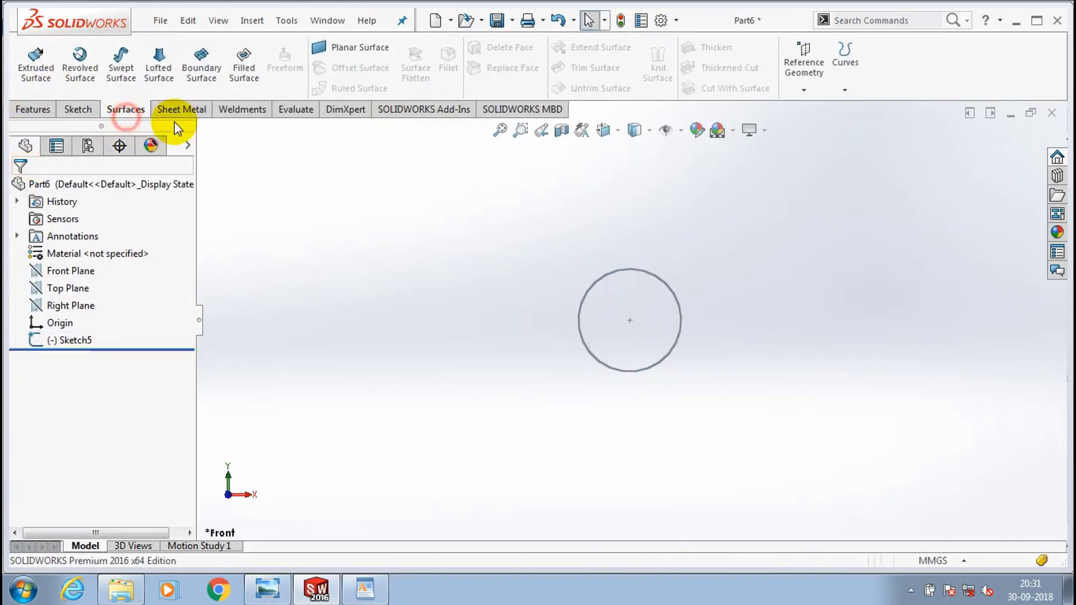
pyautogui.click(842, 96)
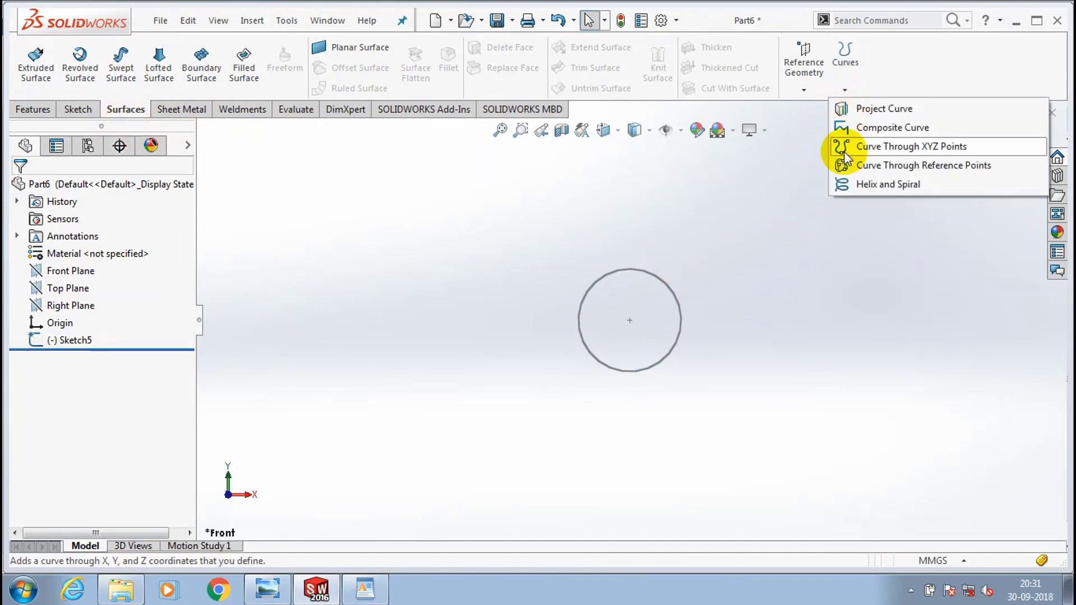
pyautogui.click(863, 184)
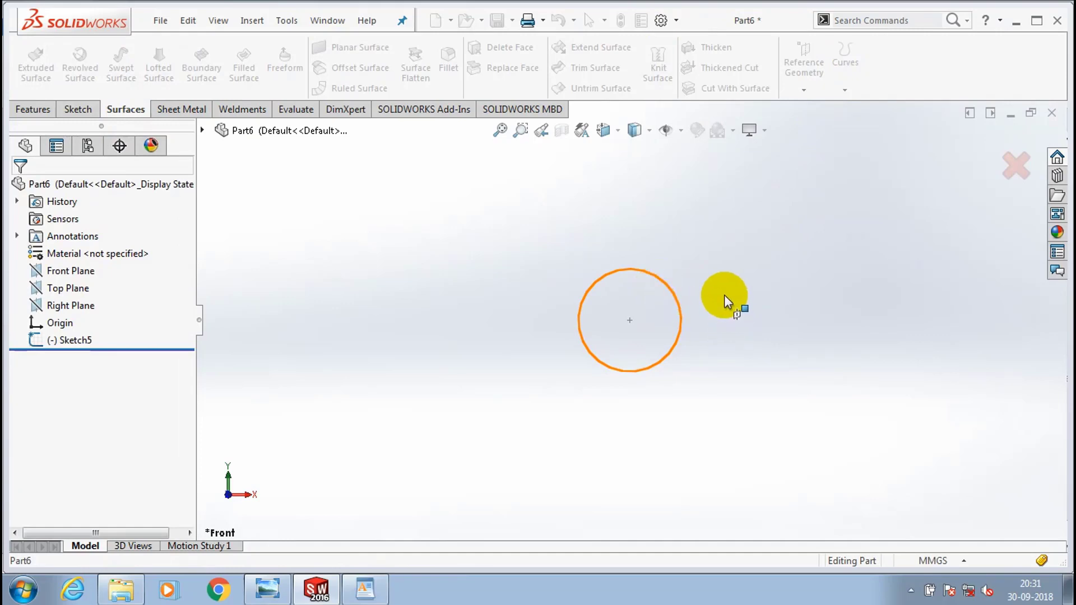
pyautogui.click(681, 328)
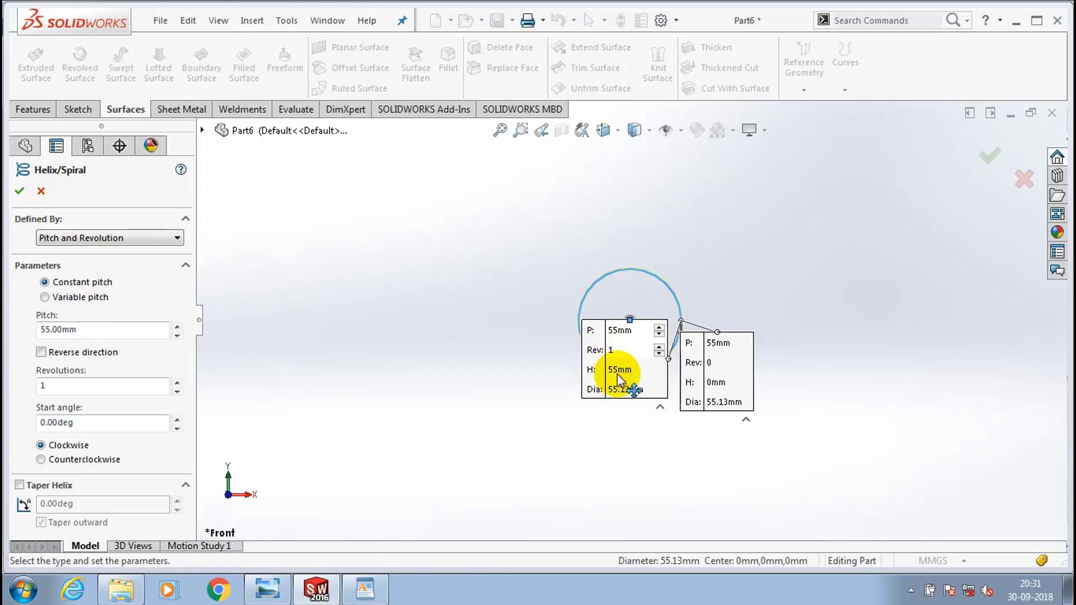
pyautogui.moveTo(617, 375); pyautogui.dragTo(451, 270)
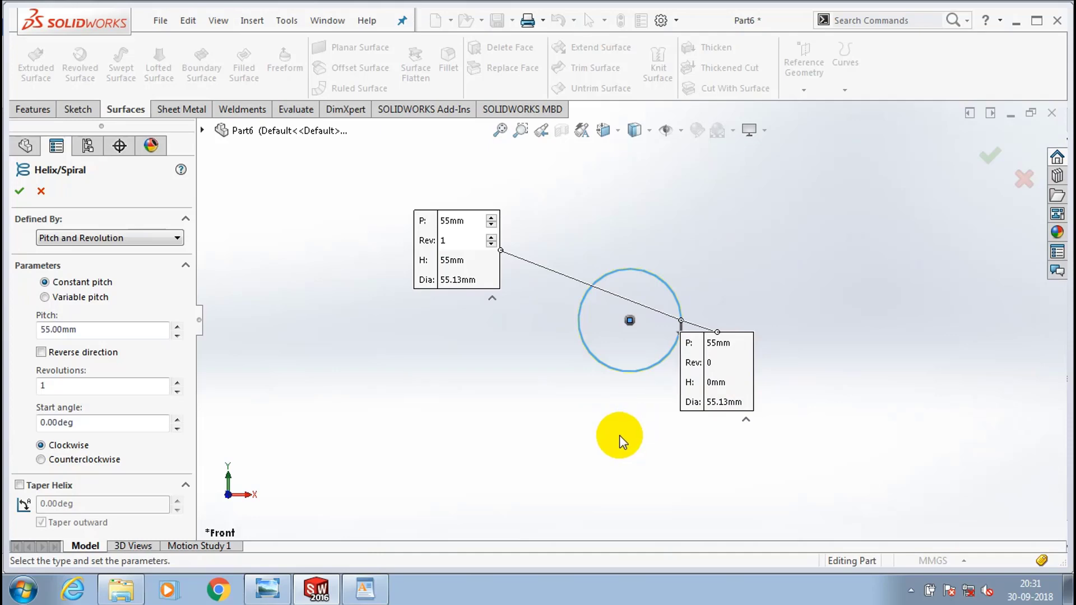
pyautogui.moveTo(620, 435); pyautogui.dragTo(657, 389, button='middle')
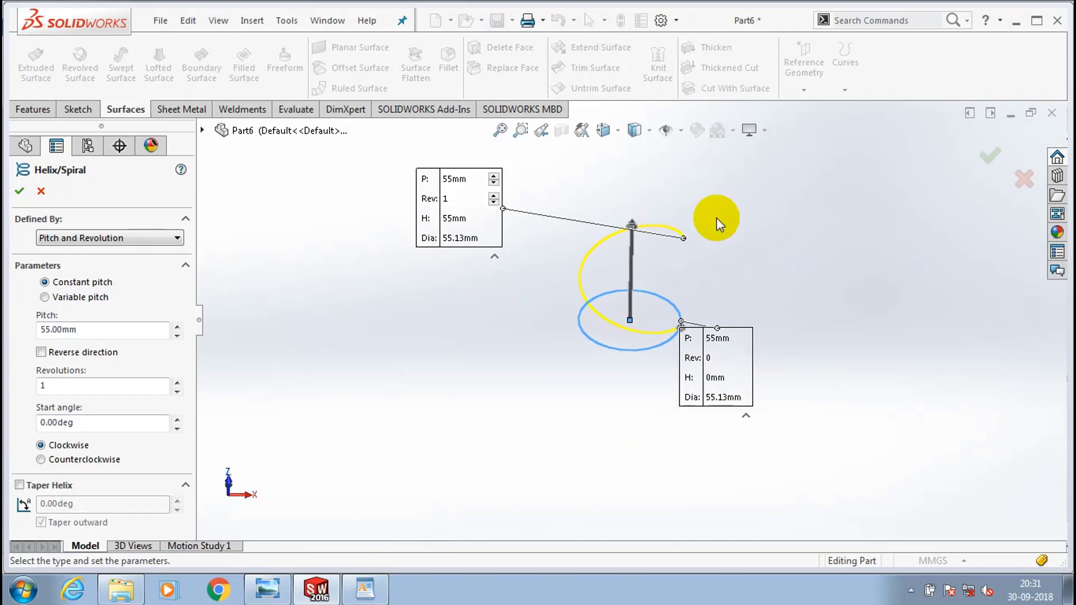
pyautogui.scroll(-2, 716, 218)
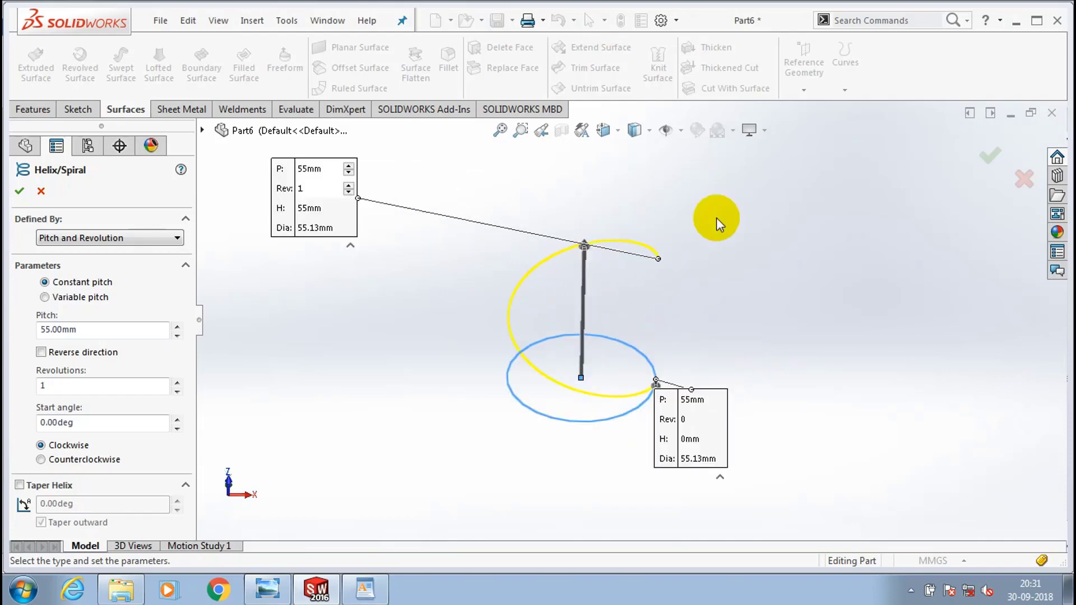
pyautogui.click(179, 383)
pyautogui.scroll(6, 363, 385)
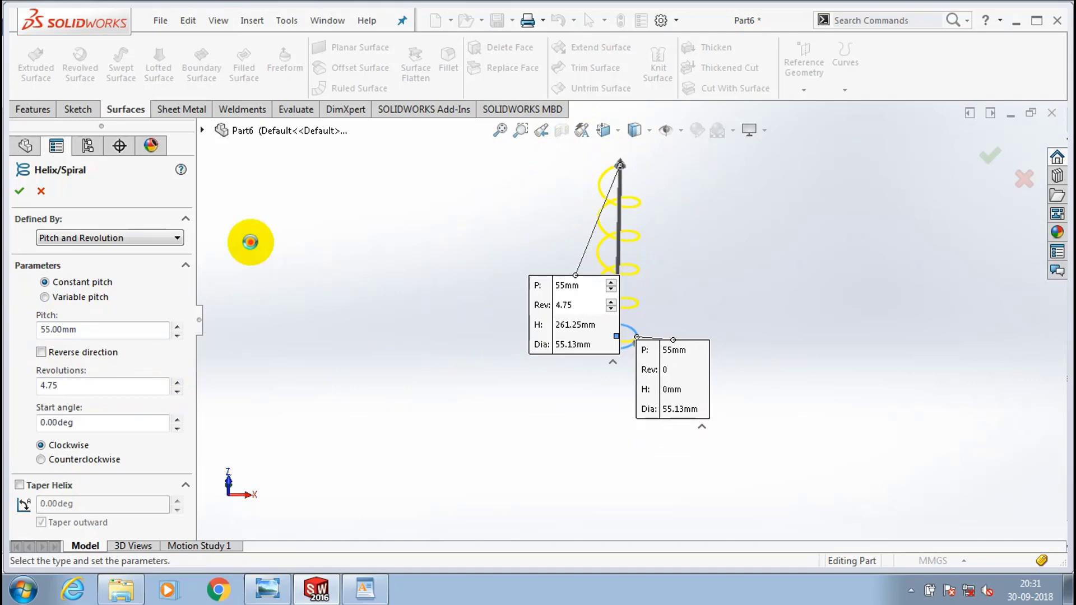
pyautogui.click(396, 257)
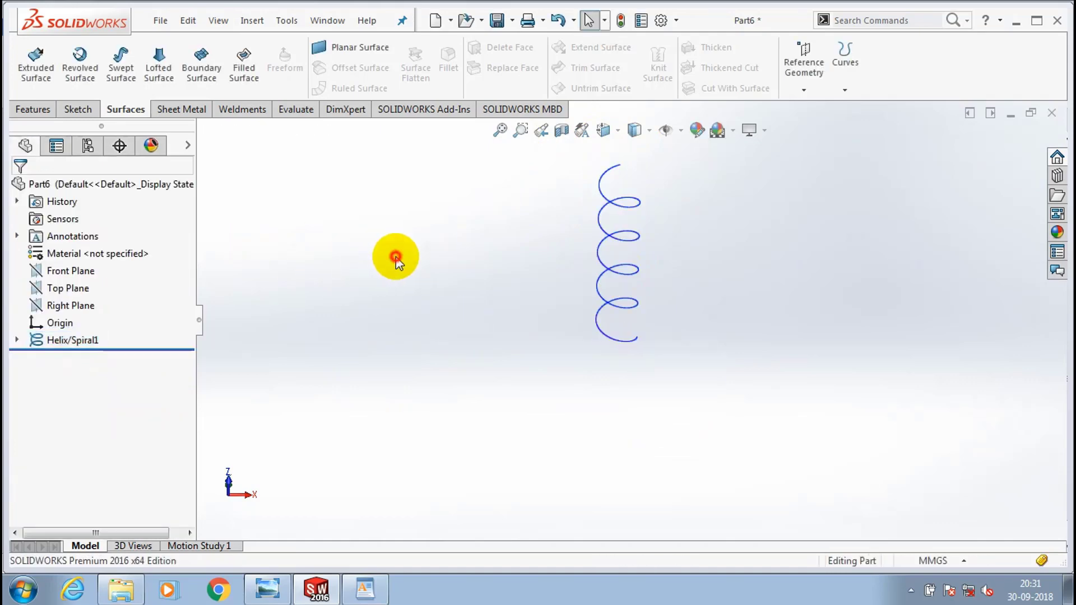
# - Create a reference plane coincident with the helix's upper endpoint and perpendicular to the helix curve
pyautogui.scroll(-1, 676, 178)
pyautogui.scroll(-1, 677, 177)
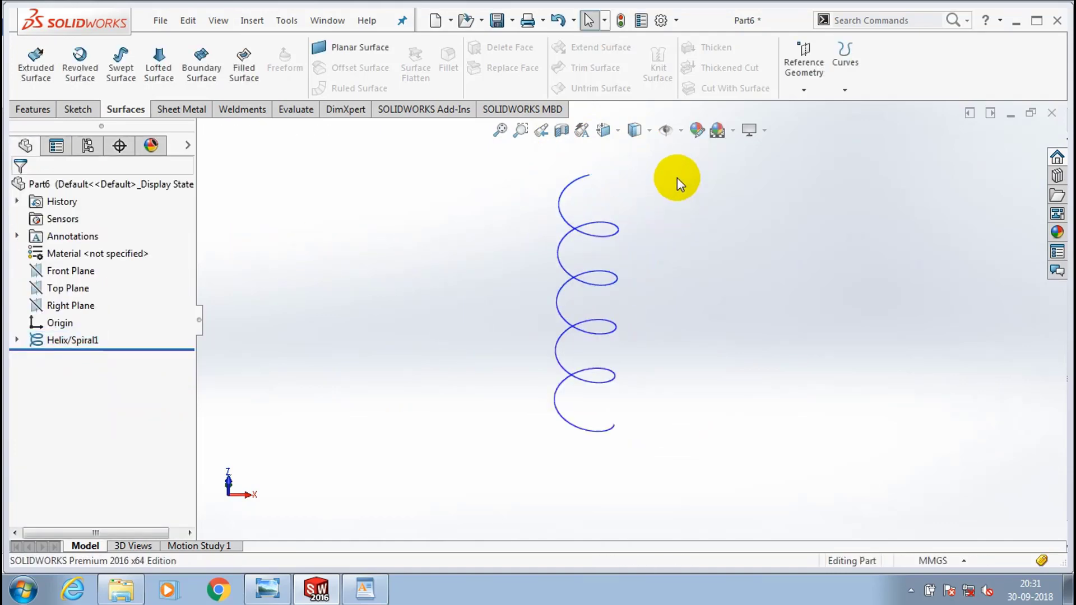
pyautogui.scroll(-1, 677, 177)
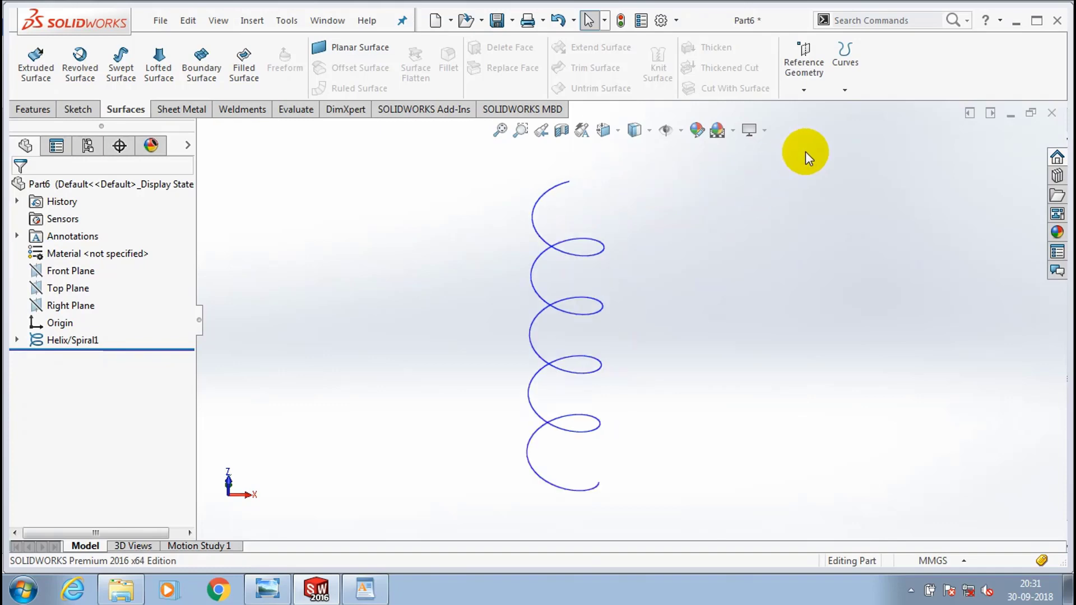
pyautogui.click(804, 90)
pyautogui.click(810, 109)
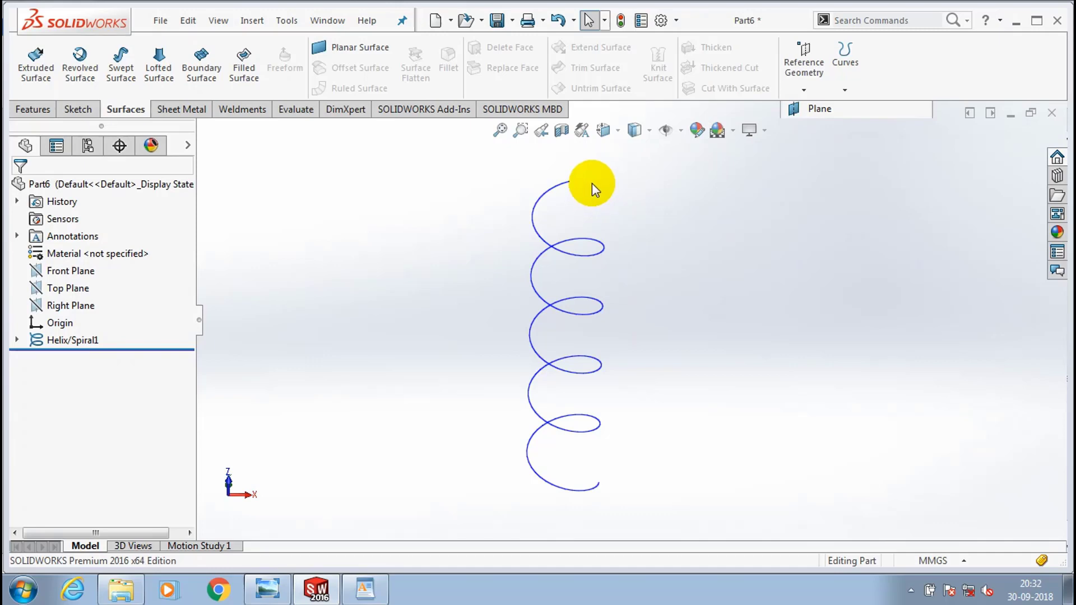
pyautogui.click(828, 111)
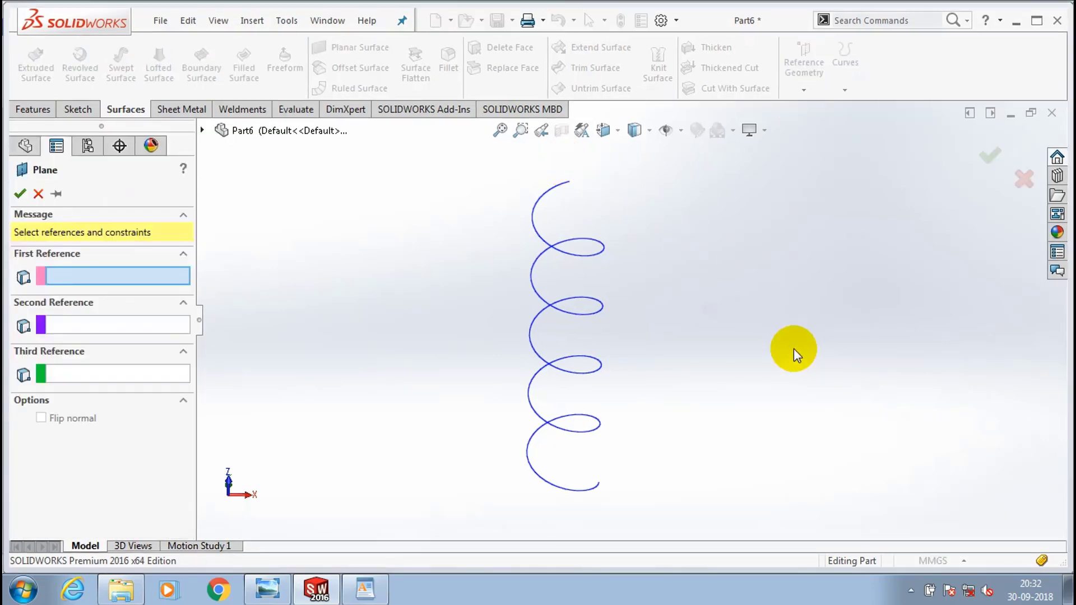
pyautogui.scroll(-2, 586, 172)
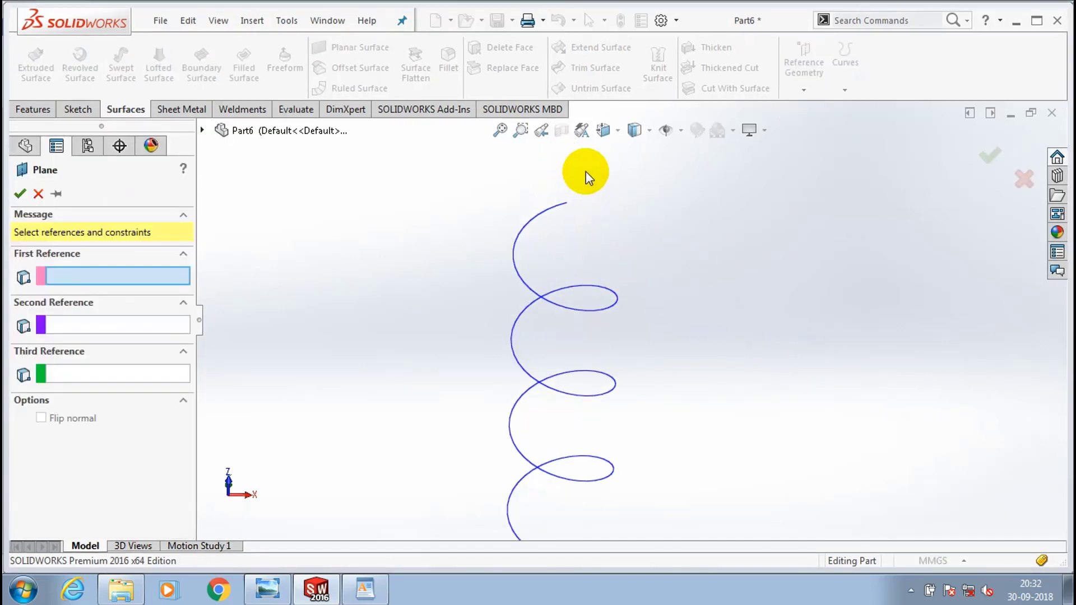
pyautogui.click(546, 217)
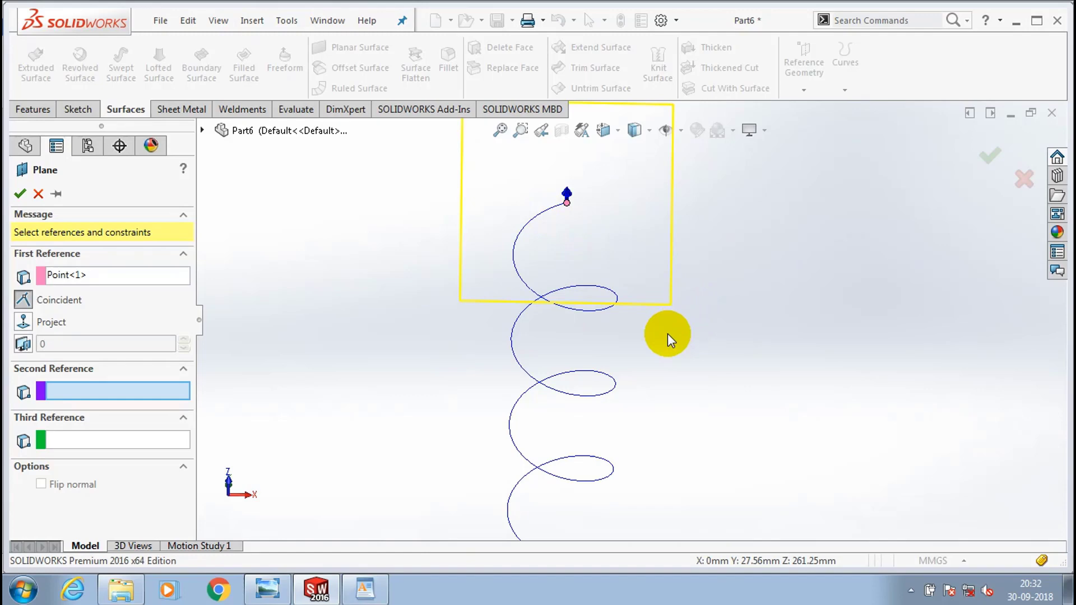
pyautogui.click(584, 331)
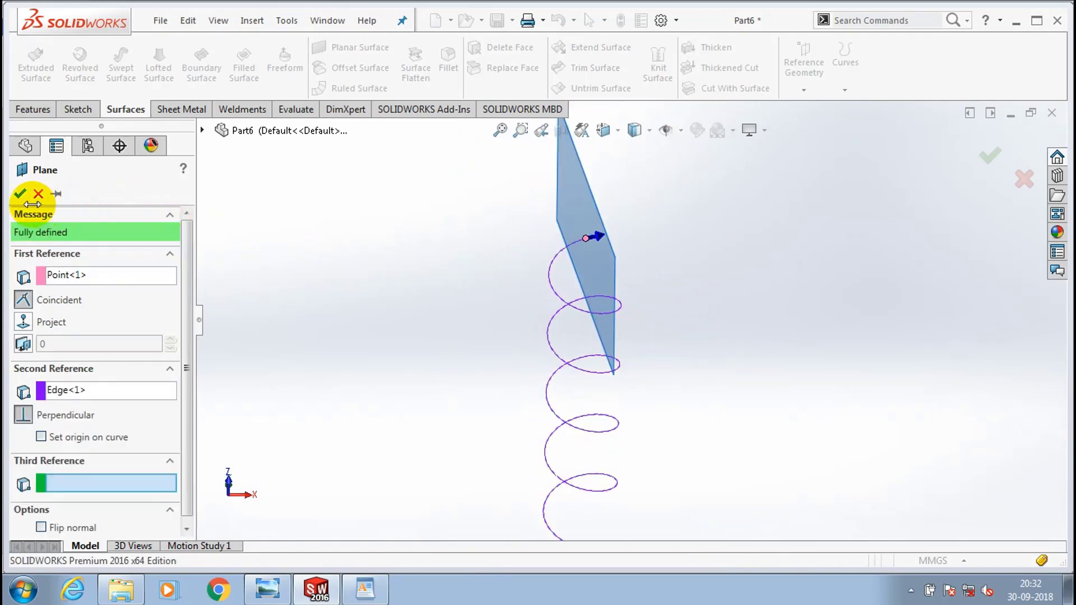
pyautogui.click(18, 194)
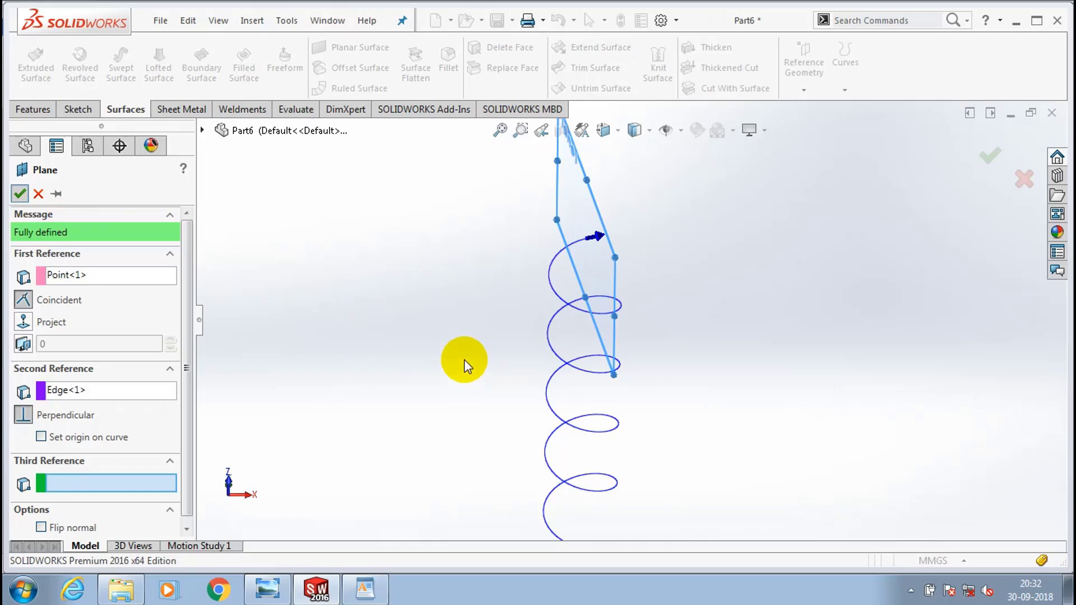
# - Sketch an open wavy spline about 91 mm long on the new plane, running outward from the helix's upper end
pyautogui.scroll(2, 813, 458)
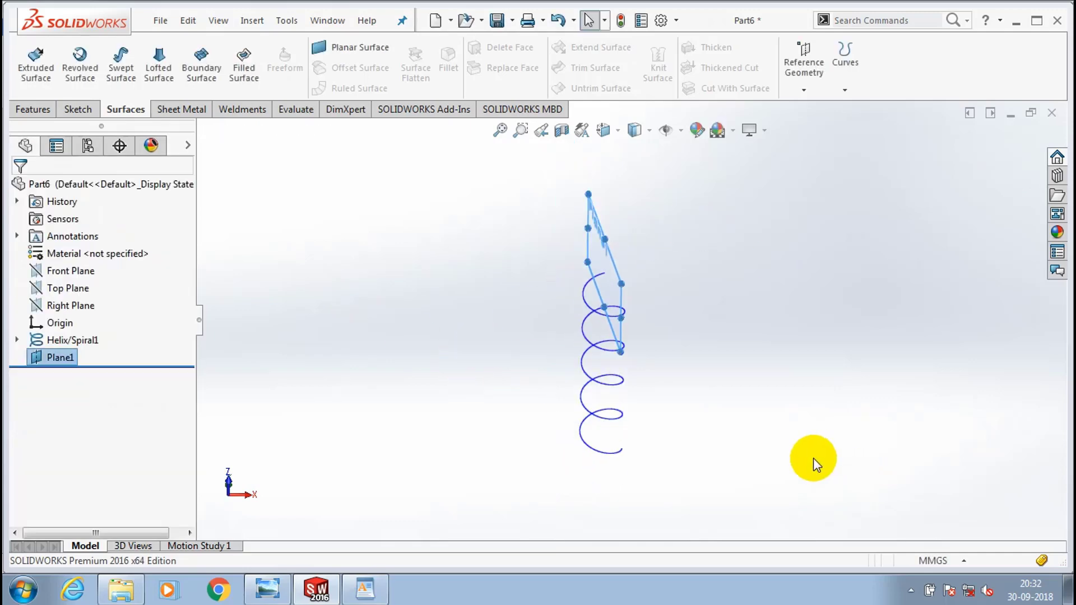
pyautogui.moveTo(813, 459); pyautogui.dragTo(627, 287, button='middle')
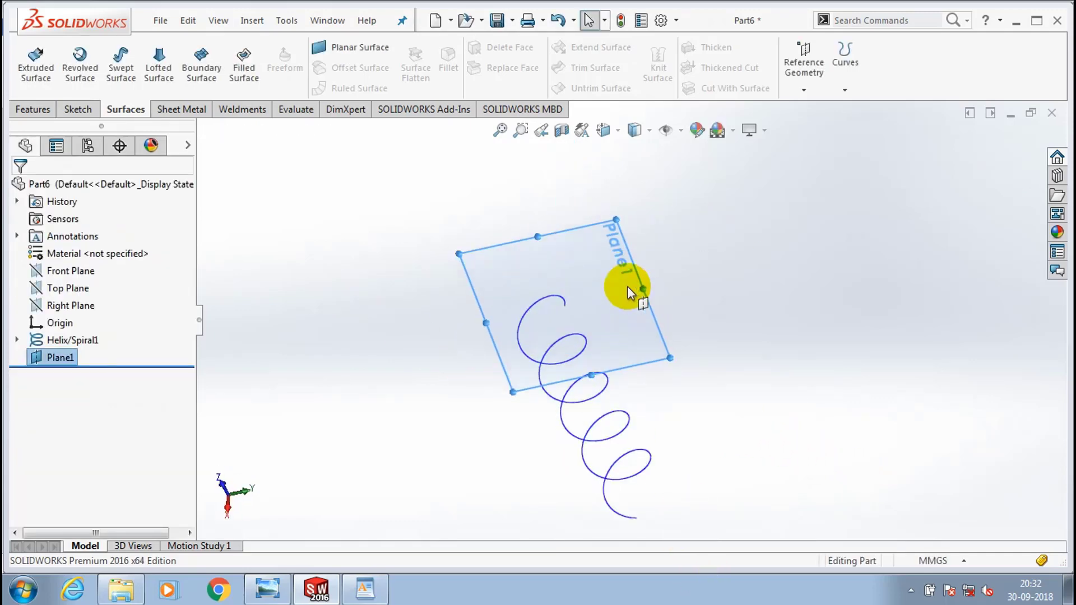
pyautogui.click(78, 111)
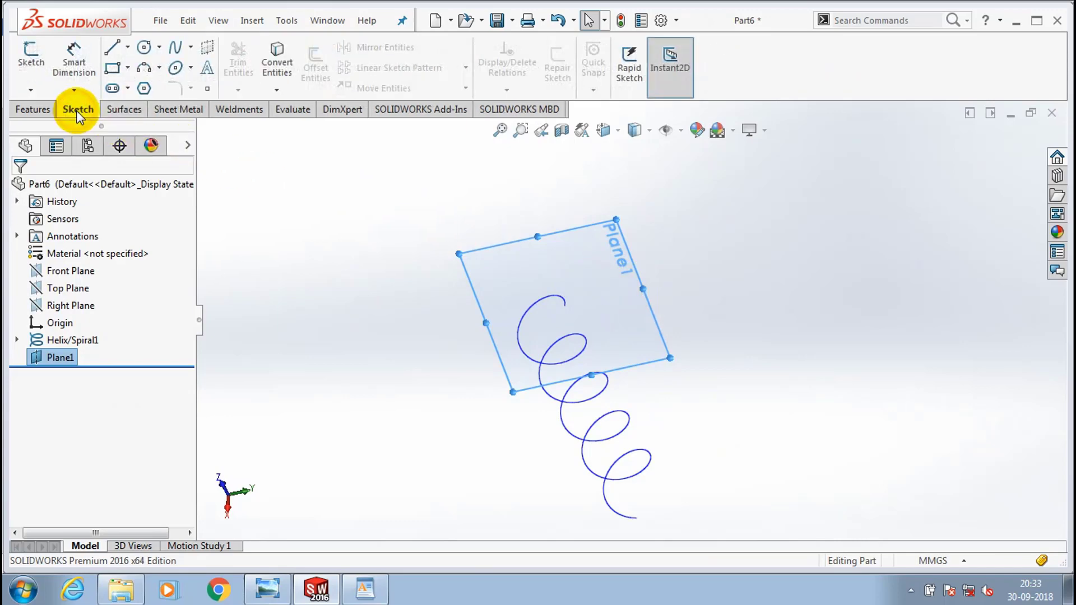
pyautogui.click(176, 47)
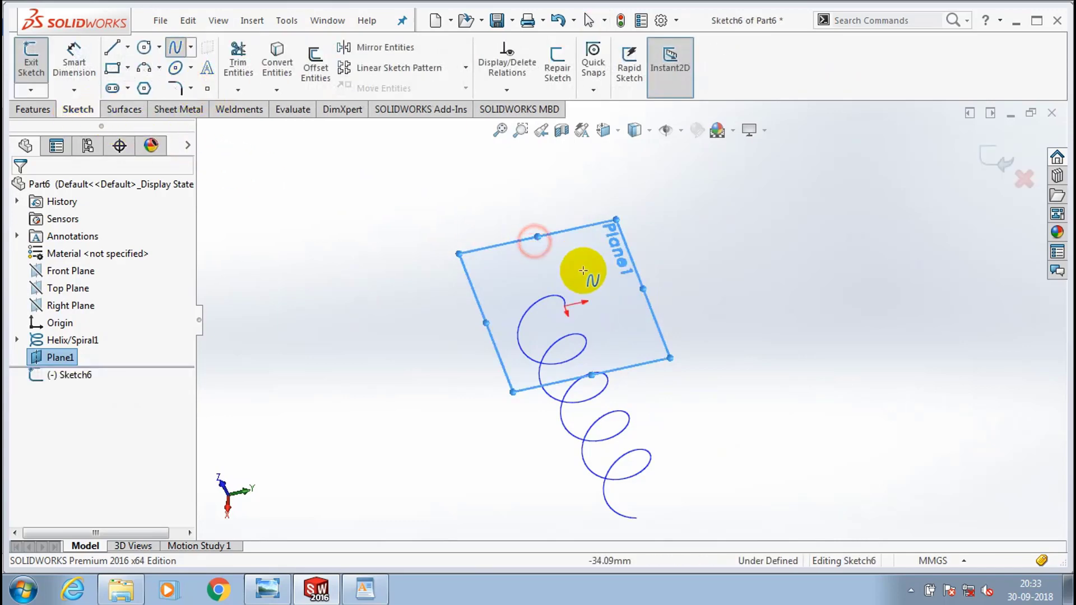
pyautogui.scroll(-2, 569, 308)
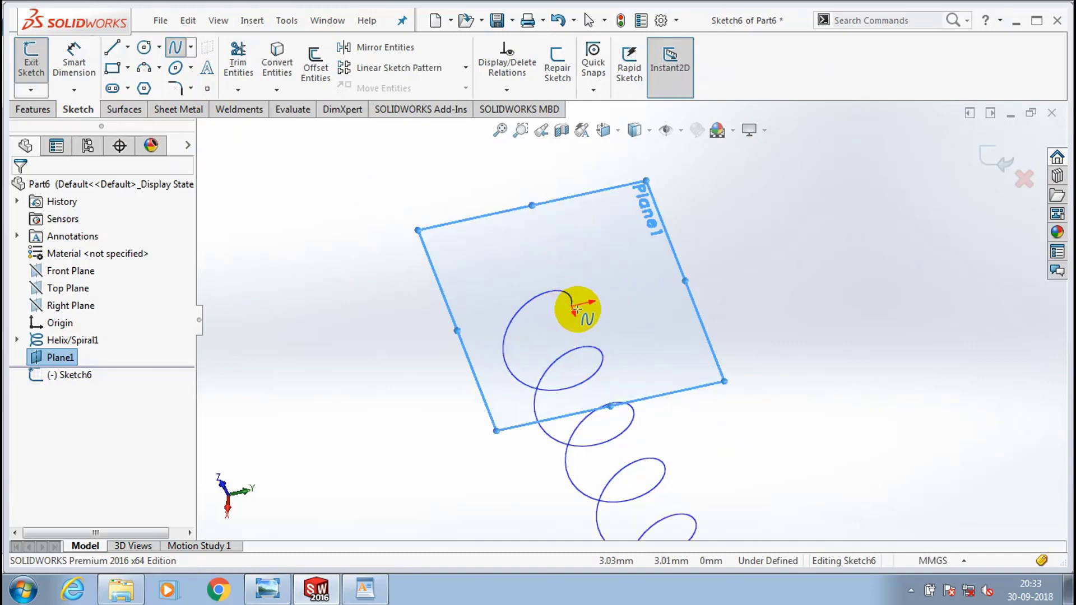
pyautogui.scroll(-2, 577, 309)
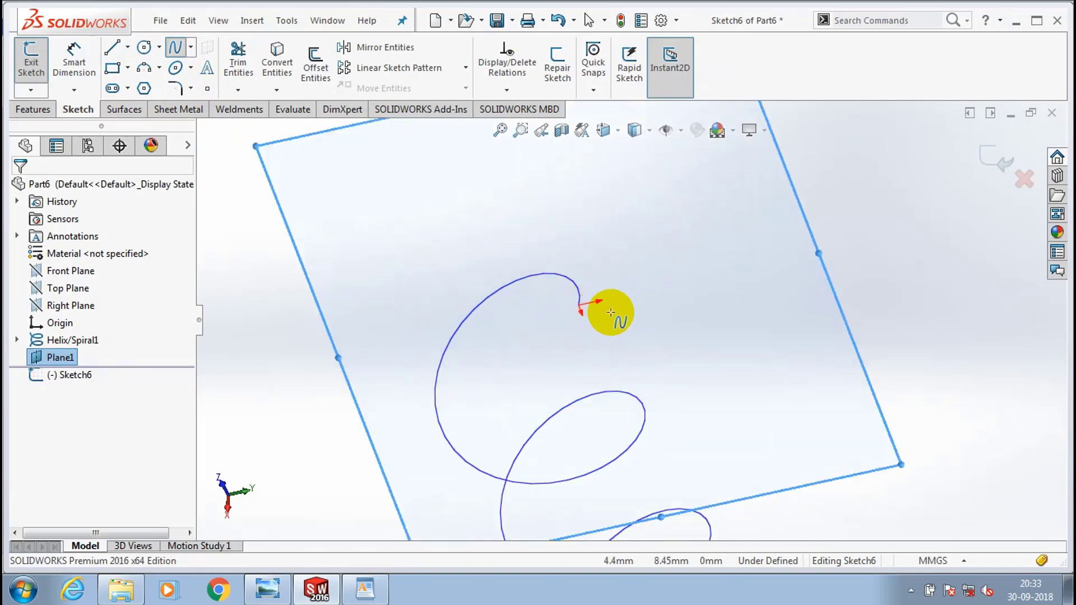
pyautogui.click(580, 306)
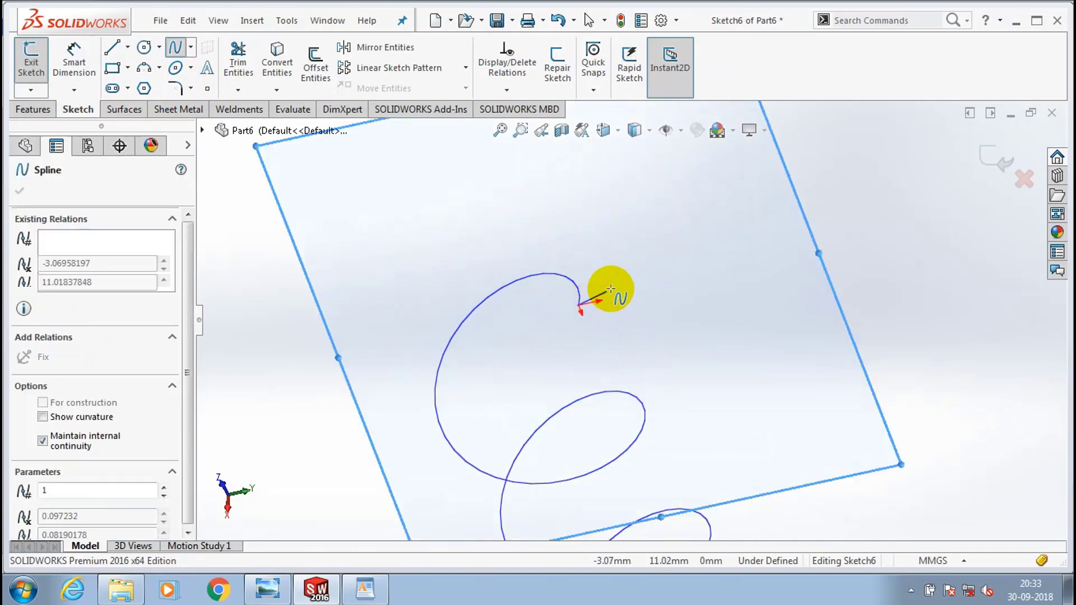
pyautogui.click(627, 282)
pyautogui.click(674, 304)
pyautogui.click(711, 277)
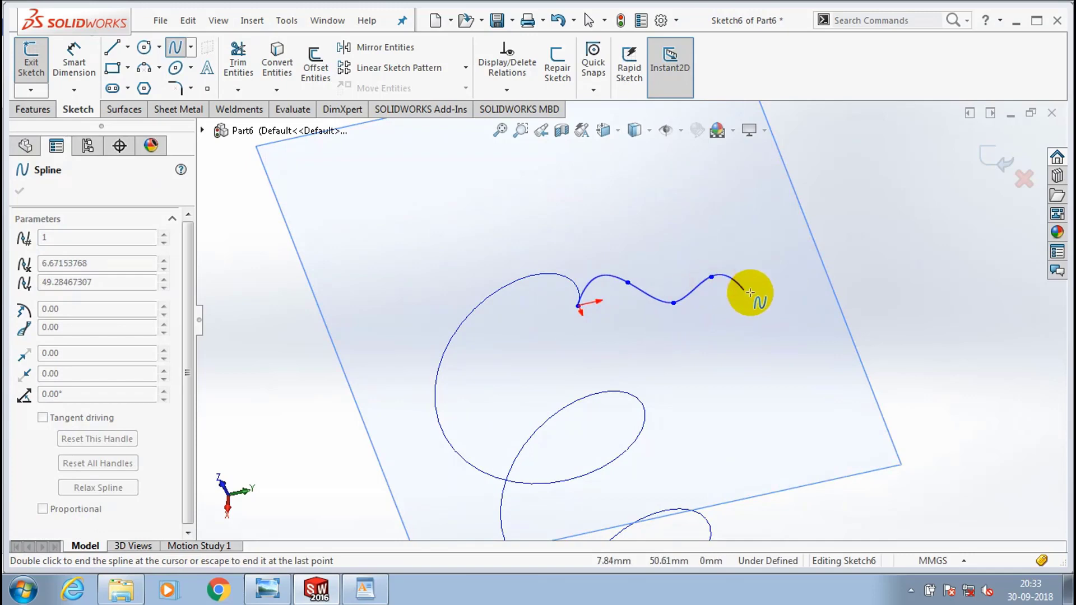
pyautogui.click(751, 292)
pyautogui.click(779, 278)
pyautogui.click(805, 282)
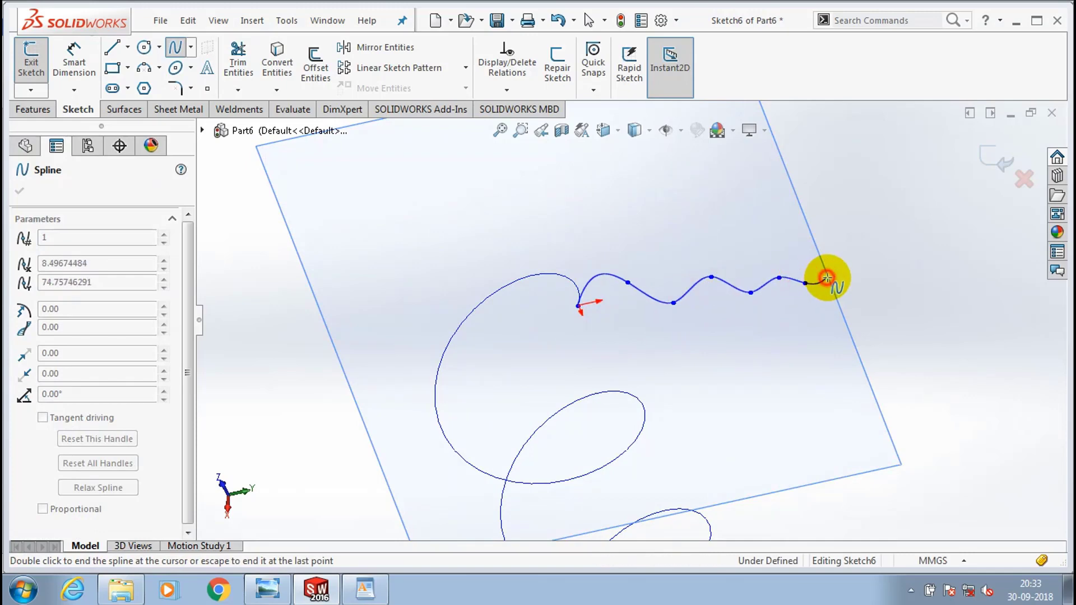
pyautogui.click(827, 278)
pyautogui.click(845, 286)
pyautogui.click(857, 280)
pyautogui.click(869, 286)
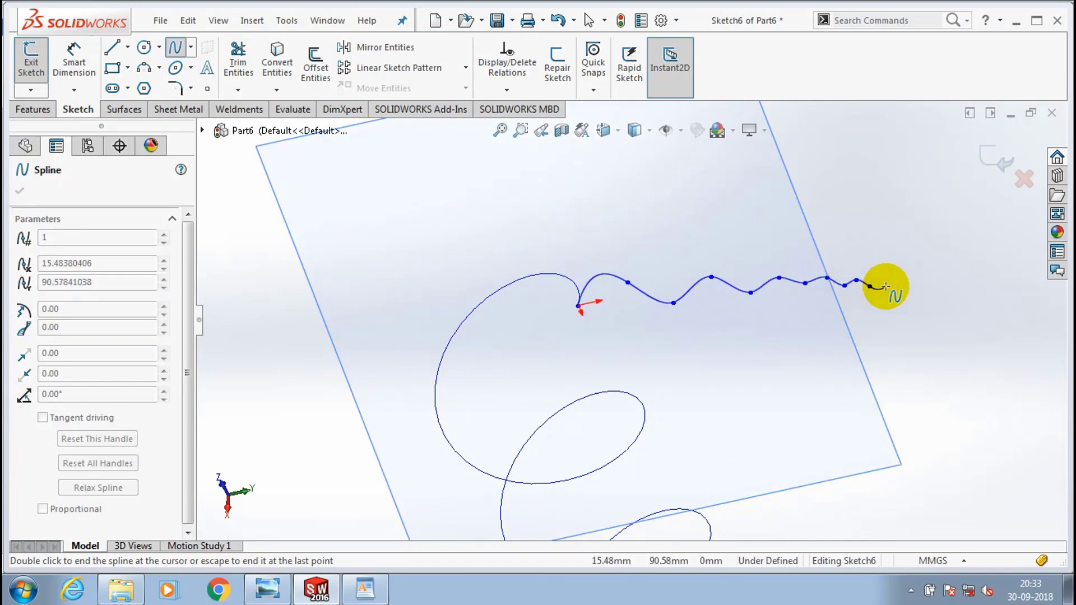
pyautogui.doubleClick(885, 286)
# - Set the coordinates of the spline's start point to X 0 and Y 0 so it meets the helix's upper endpoint
pyautogui.scroll(-5, 697, 260)
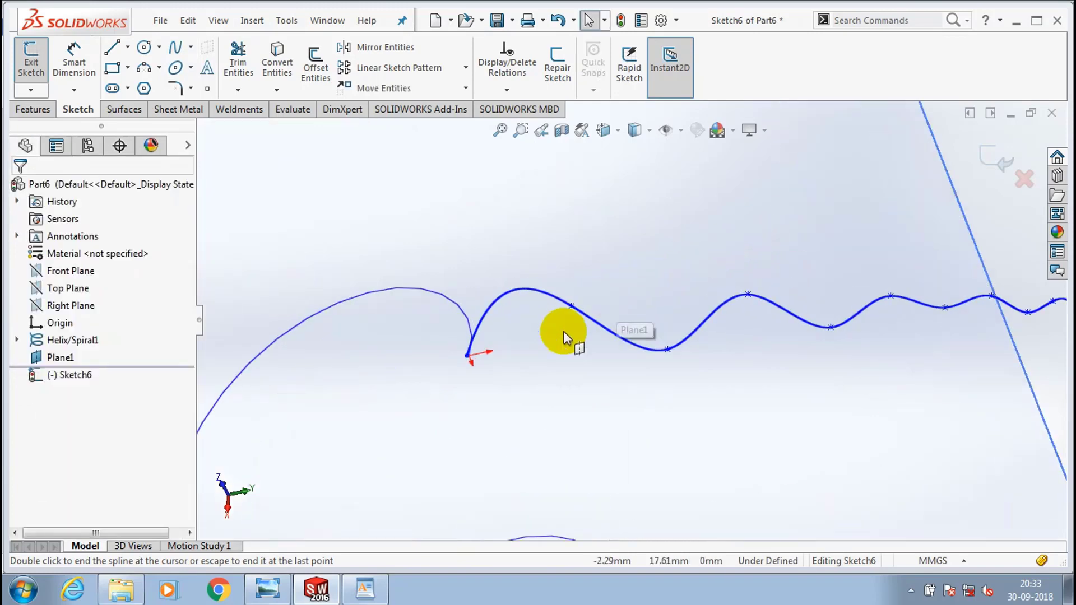
pyautogui.scroll(-3, 468, 354)
pyautogui.click(484, 355)
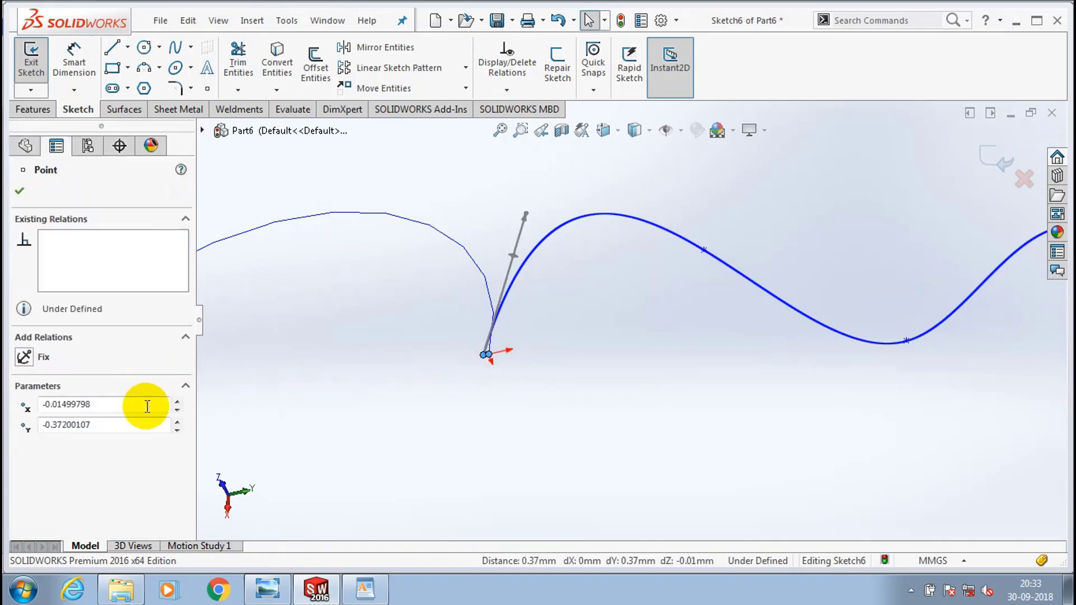
pyautogui.moveTo(149, 404); pyautogui.dragTo(5, 401)
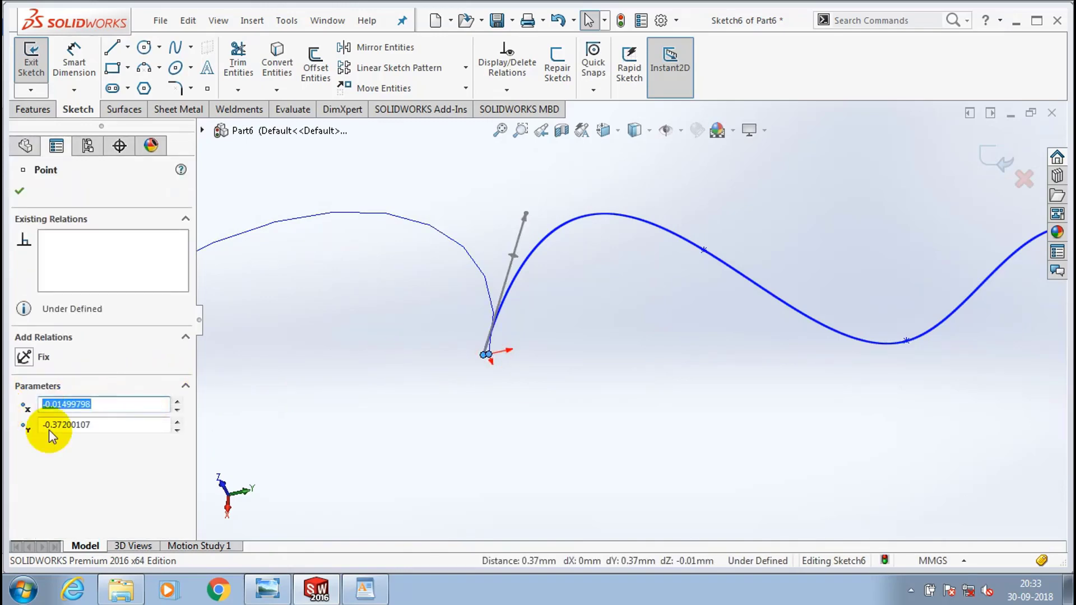
pyautogui.write('0')
pyautogui.click(98, 427)
pyautogui.moveTo(98, 427); pyautogui.dragTo(34, 426)
pyautogui.write('0')
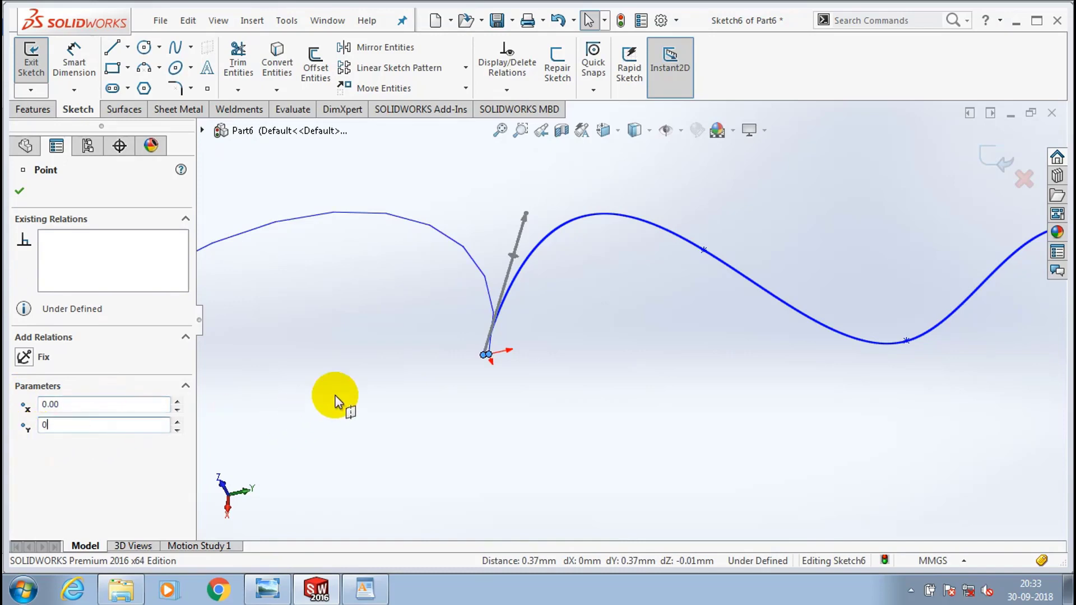
pyautogui.click(378, 384)
pyautogui.scroll(13, 221, 307)
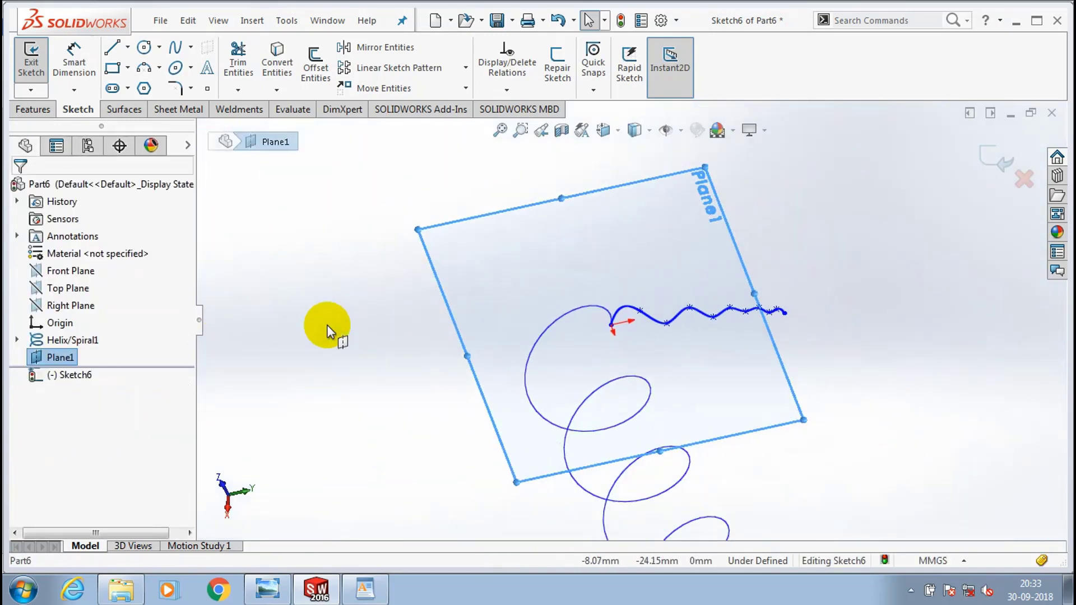
# - Close the spline sketch and turn off the display of reference planes
pyautogui.click(993, 158)
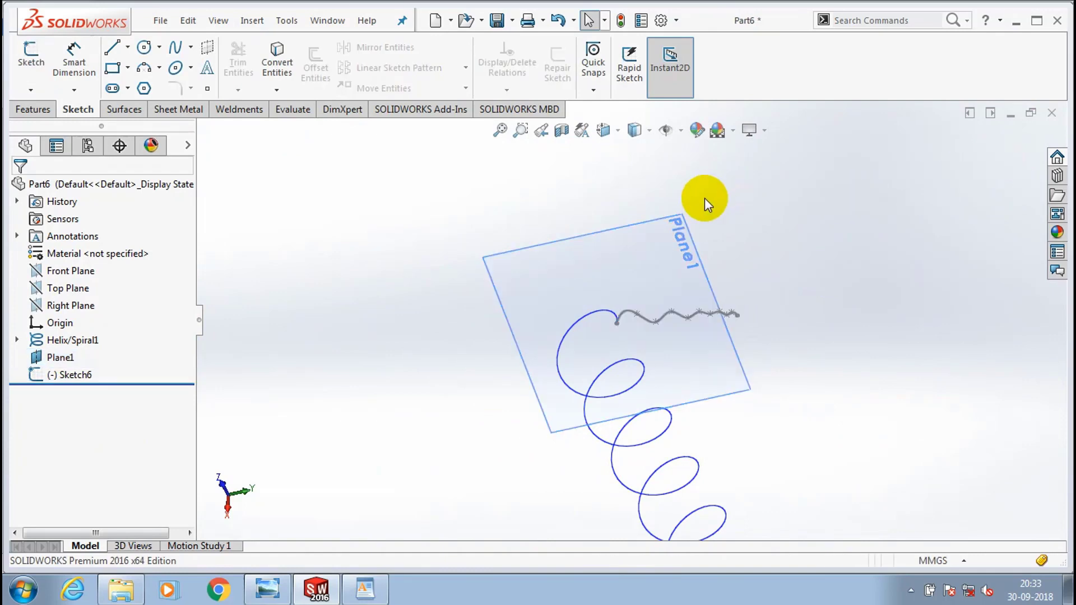
pyautogui.click(677, 136)
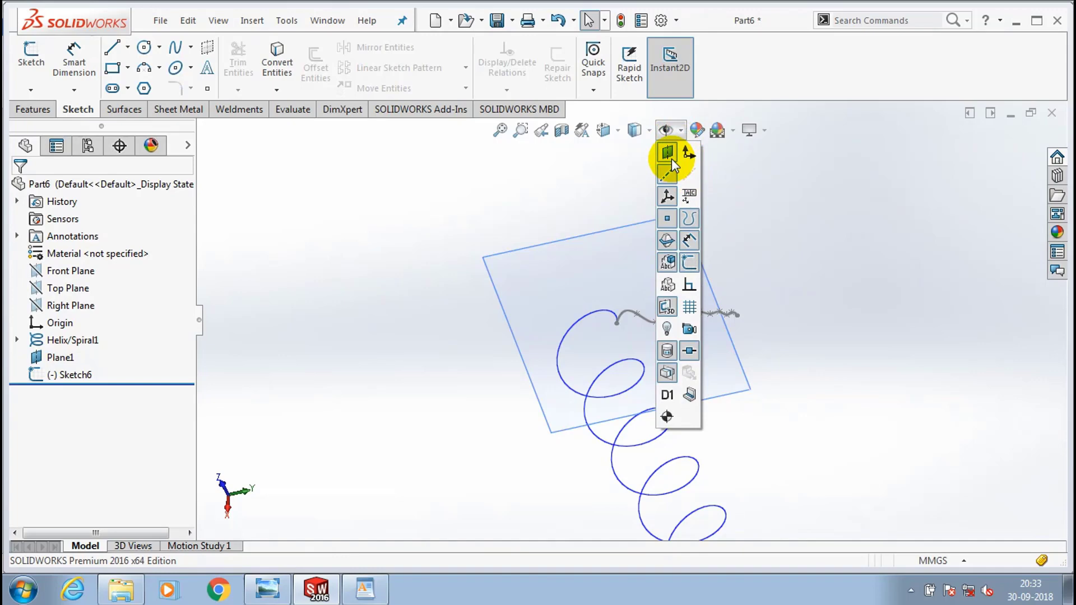
pyautogui.click(672, 159)
pyautogui.scroll(2, 733, 396)
pyautogui.scroll(-4, 696, 341)
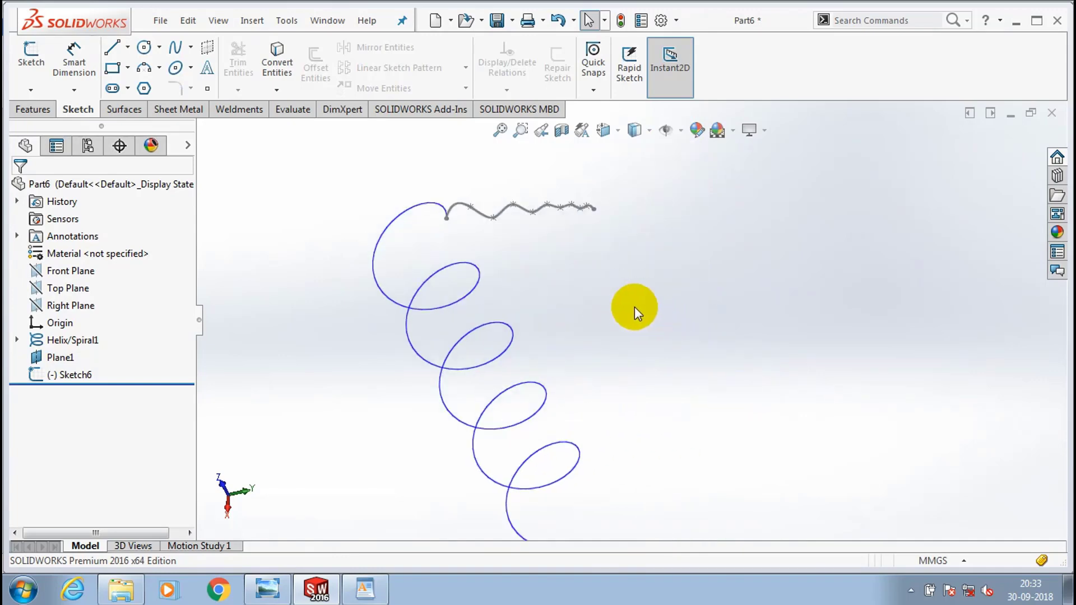
# - Examine the helix path and the wavy spline profile at its upper end from several angles
pyautogui.moveTo(635, 307); pyautogui.dragTo(648, 224, button='middle')
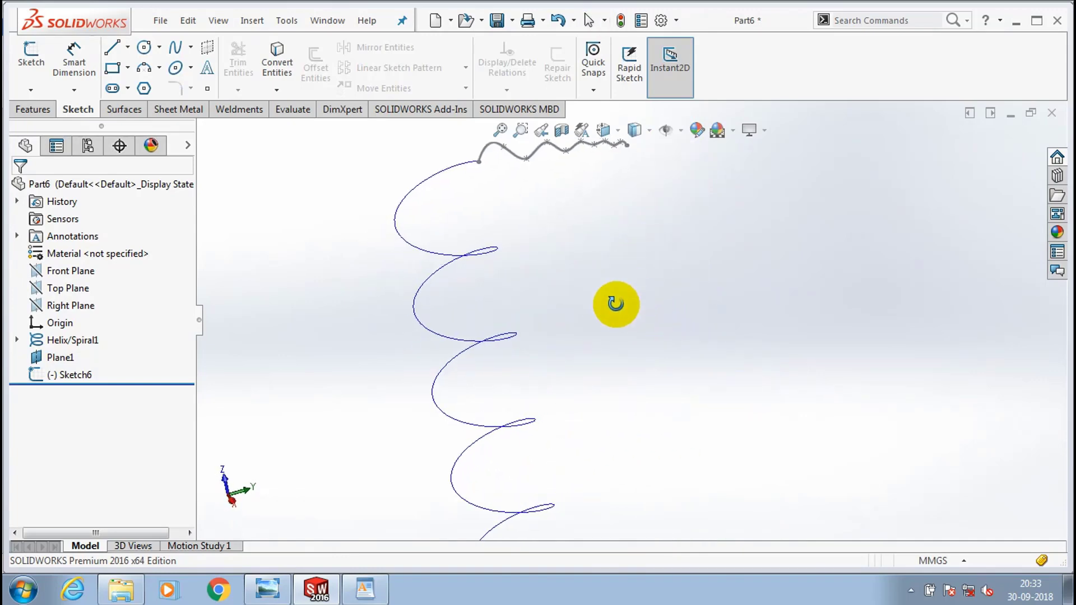
pyautogui.moveTo(616, 304); pyautogui.dragTo(590, 257, button='middle')
pyautogui.scroll(2, 602, 324)
pyautogui.scroll(-4, 607, 289)
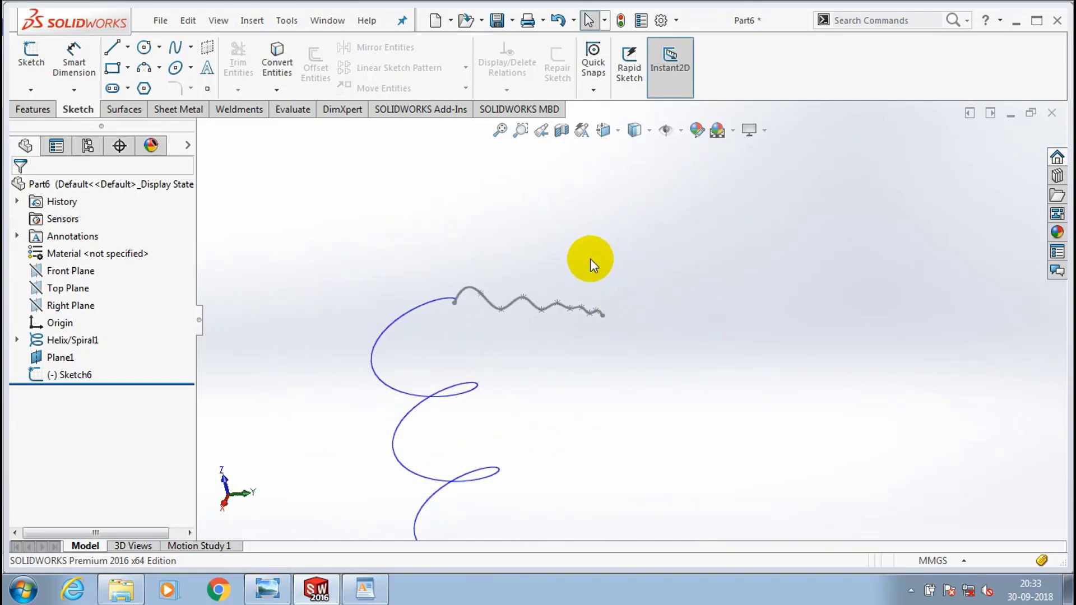
pyautogui.scroll(5, 590, 259)
pyautogui.scroll(-2, 626, 314)
pyautogui.scroll(-1, 607, 434)
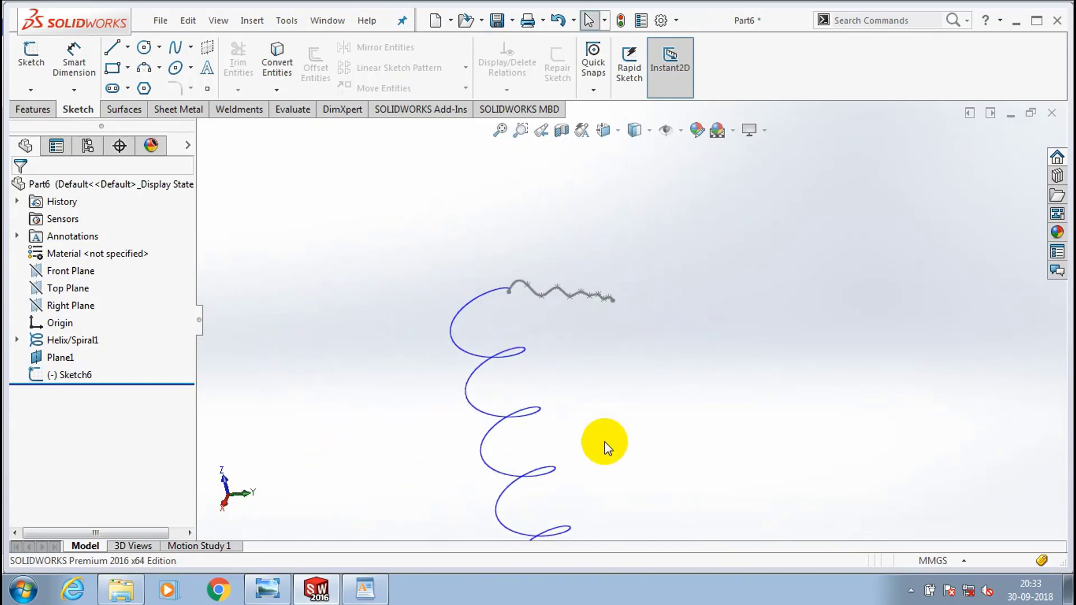
pyautogui.scroll(-1, 604, 442)
pyautogui.scroll(2, 605, 442)
pyautogui.scroll(-1, 605, 442)
pyautogui.scroll(-1, 623, 306)
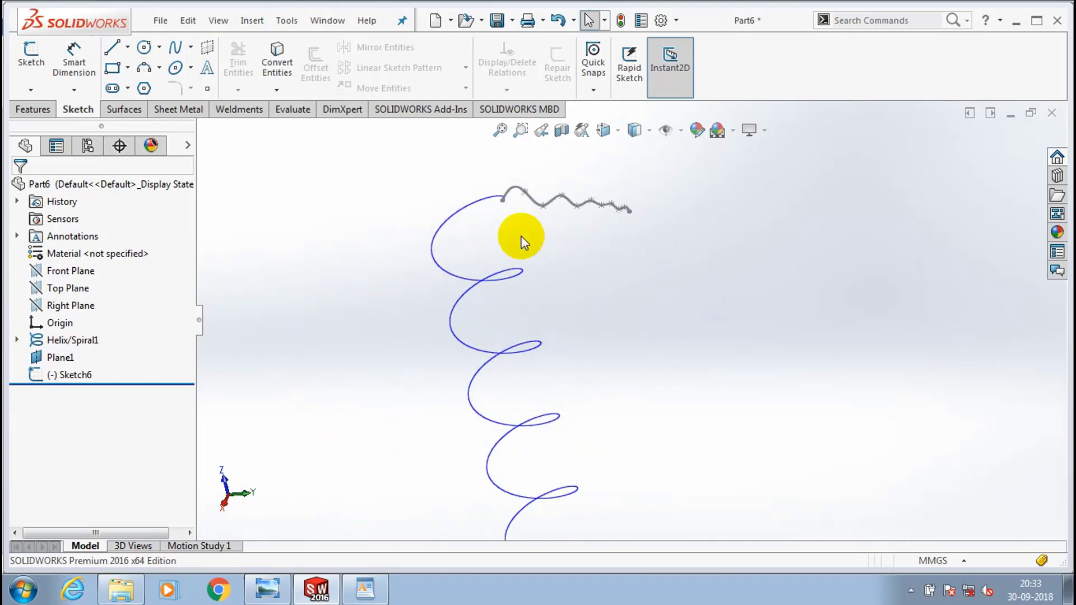
# - Create a Swept Surface using the wavy spline sketch as the profile and the helix as the path
pyautogui.click(122, 110)
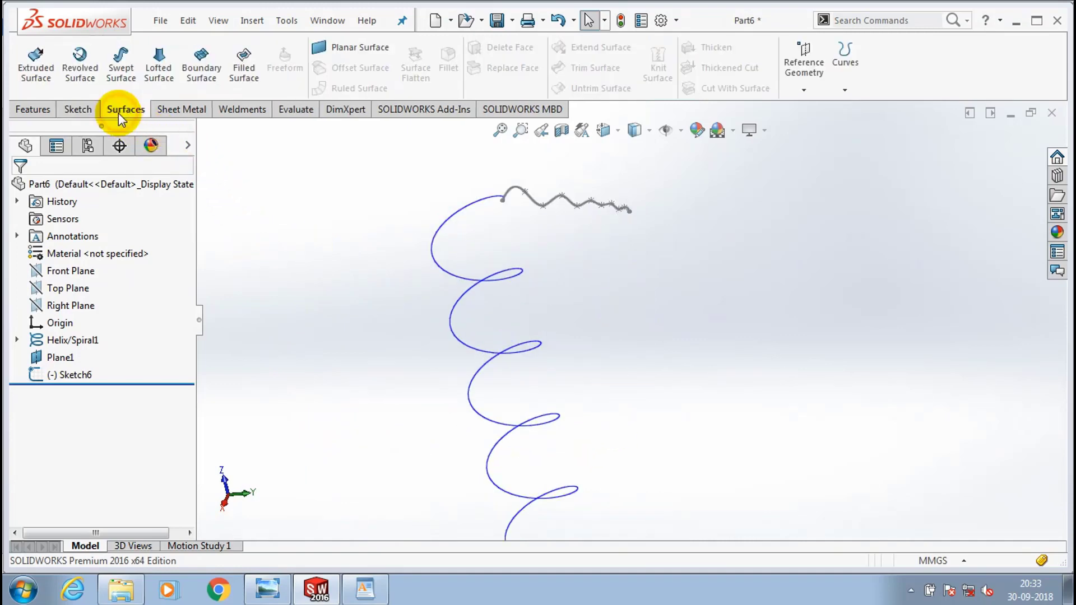
pyautogui.click(121, 65)
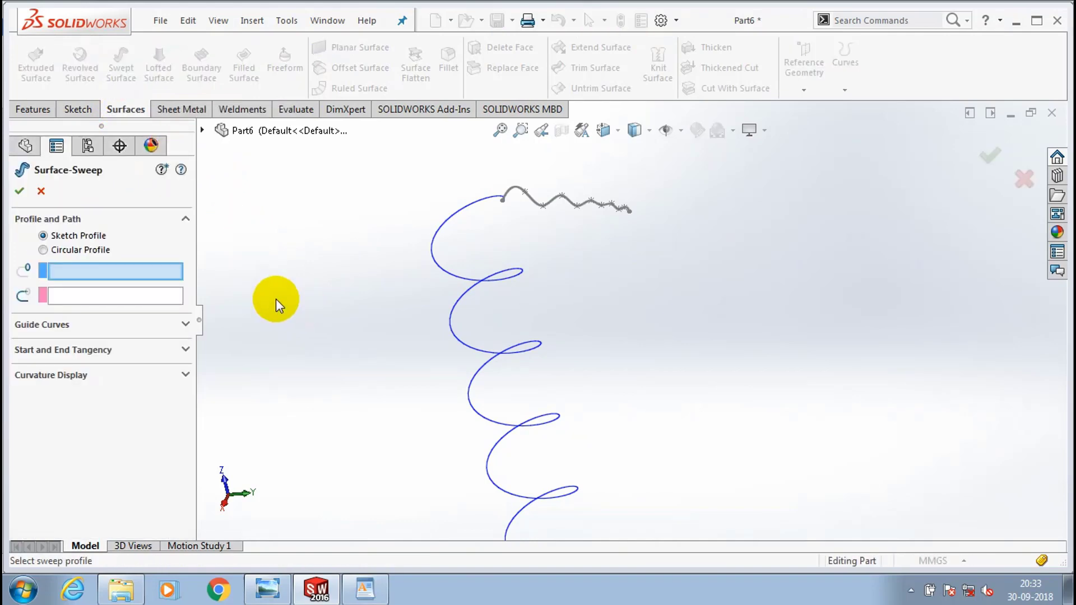
pyautogui.click(599, 205)
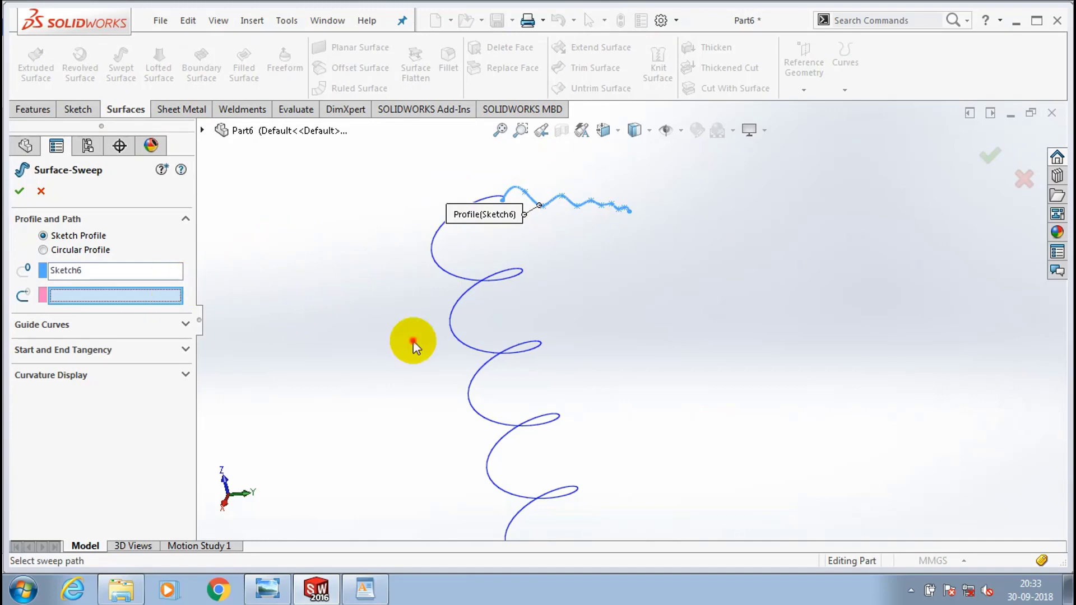
pyautogui.click(477, 285)
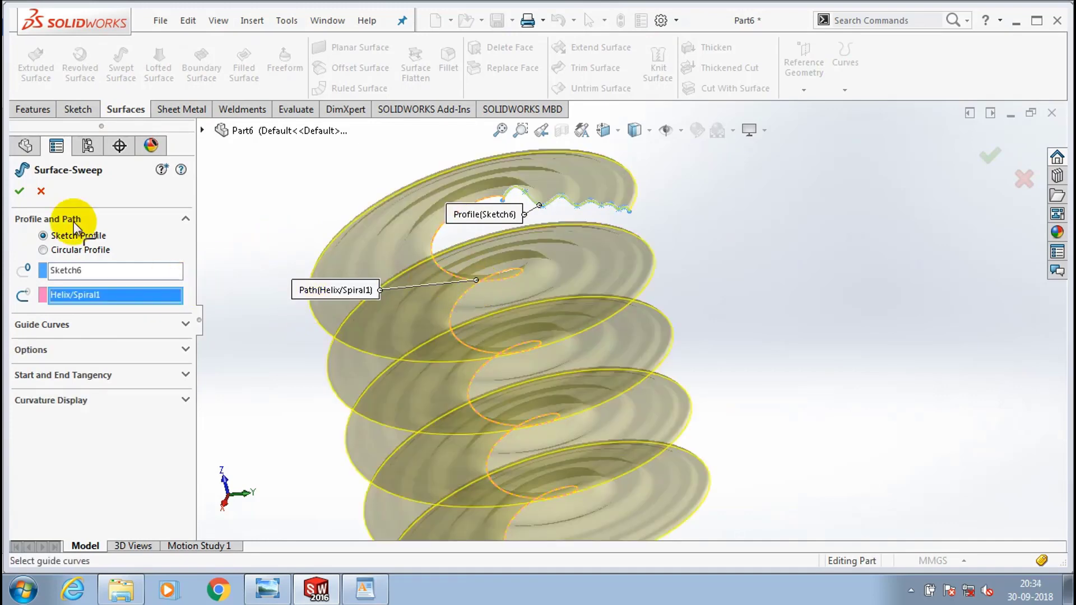
pyautogui.scroll(1, 53, 214)
pyautogui.click(22, 195)
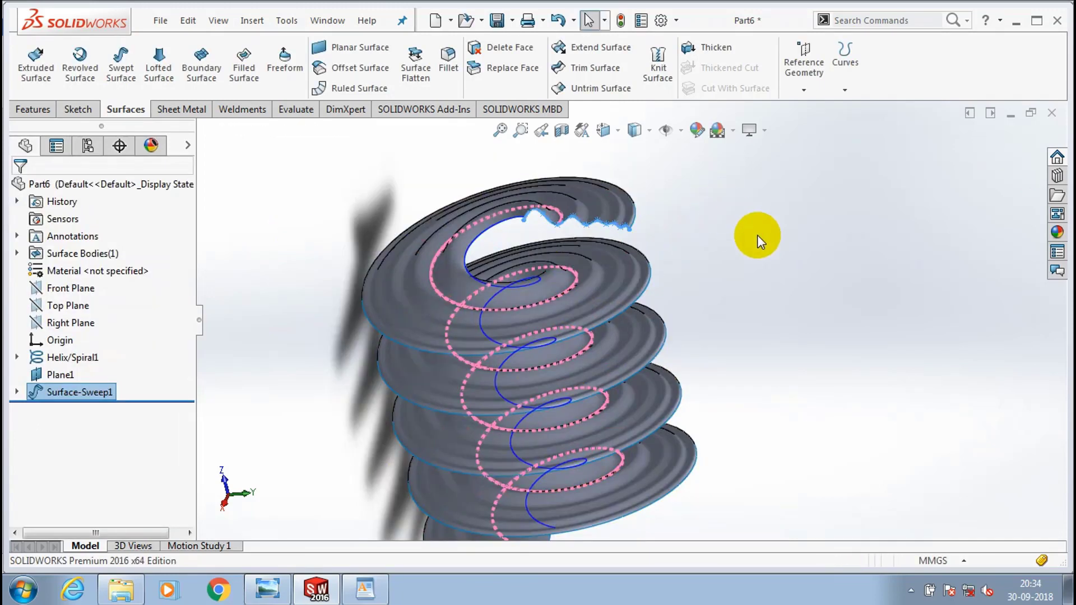
pyautogui.click(759, 235)
# - Hide the helix curve that served as the path of the swept surface
pyautogui.scroll(3, 765, 281)
pyautogui.moveTo(753, 291); pyautogui.dragTo(775, 343, button='middle')
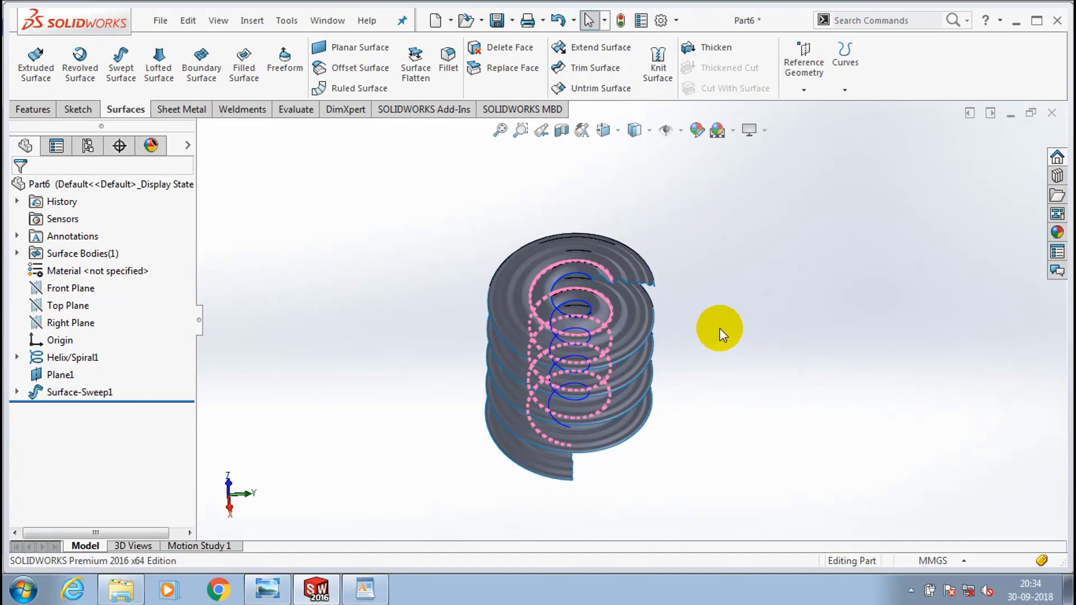
pyautogui.scroll(-1, 719, 328)
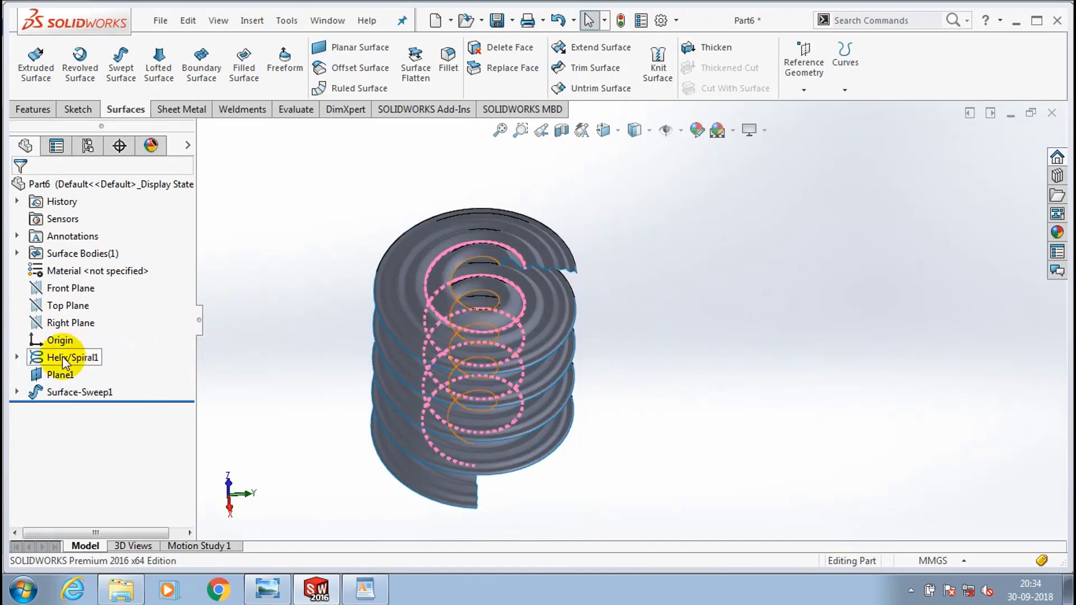
pyautogui.click(17, 358)
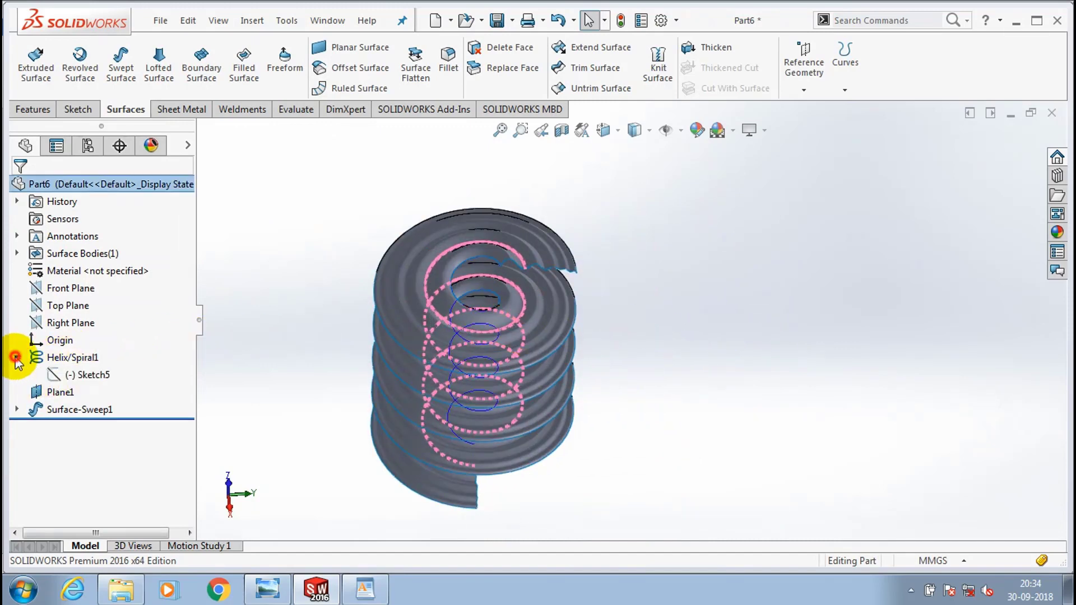
pyautogui.rightClick(56, 358)
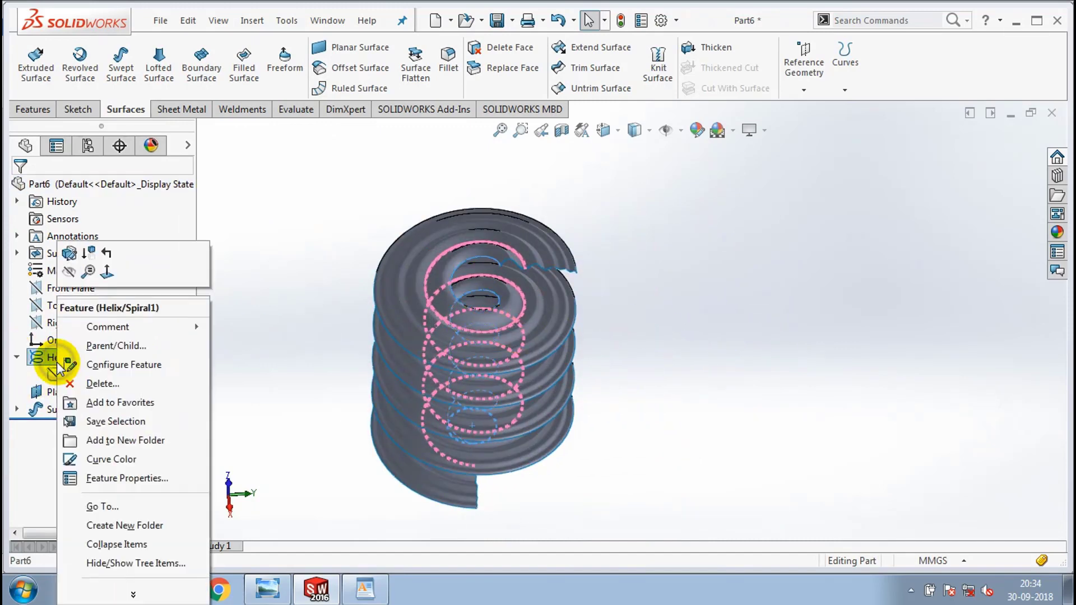
pyautogui.click(69, 272)
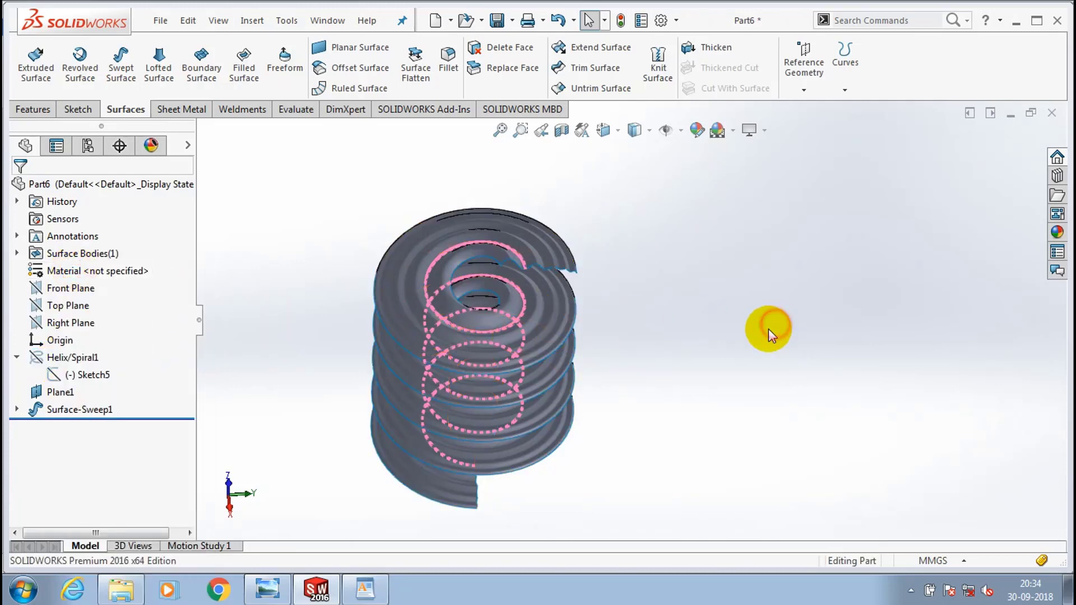
# - Apply a yellow color from the standard swatches to the face of the swept surface
pyautogui.moveTo(768, 328); pyautogui.dragTo(670, 306, button='middle')
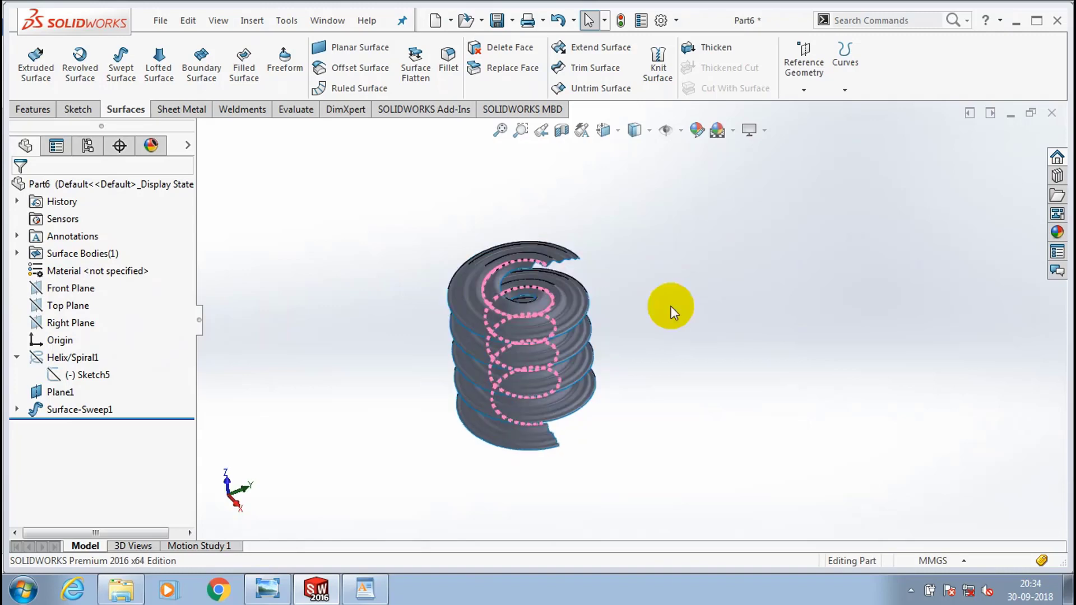
pyautogui.rightClick(528, 328)
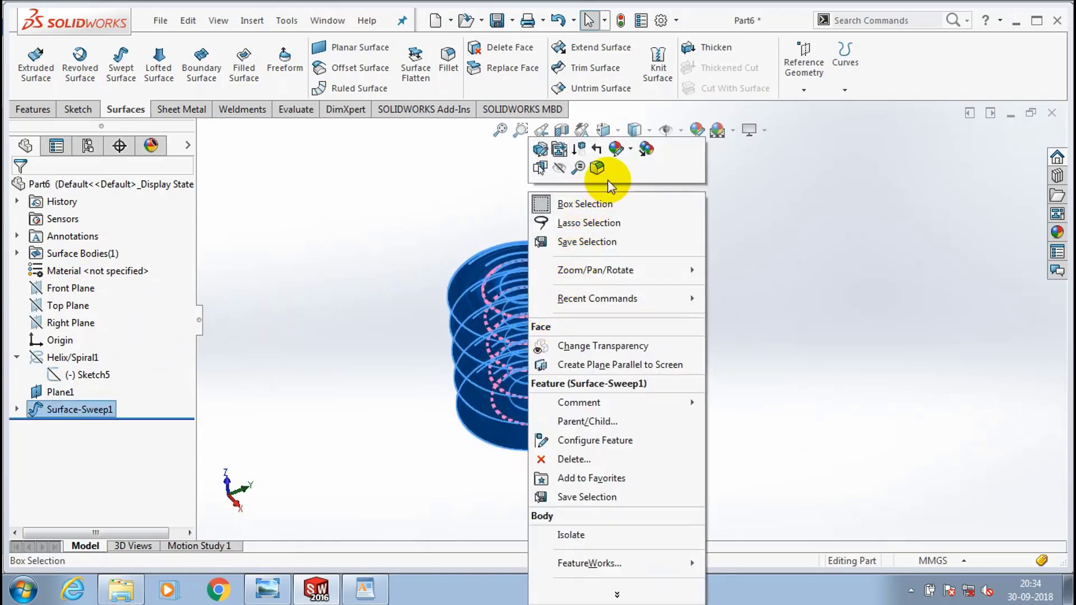
pyautogui.click(631, 149)
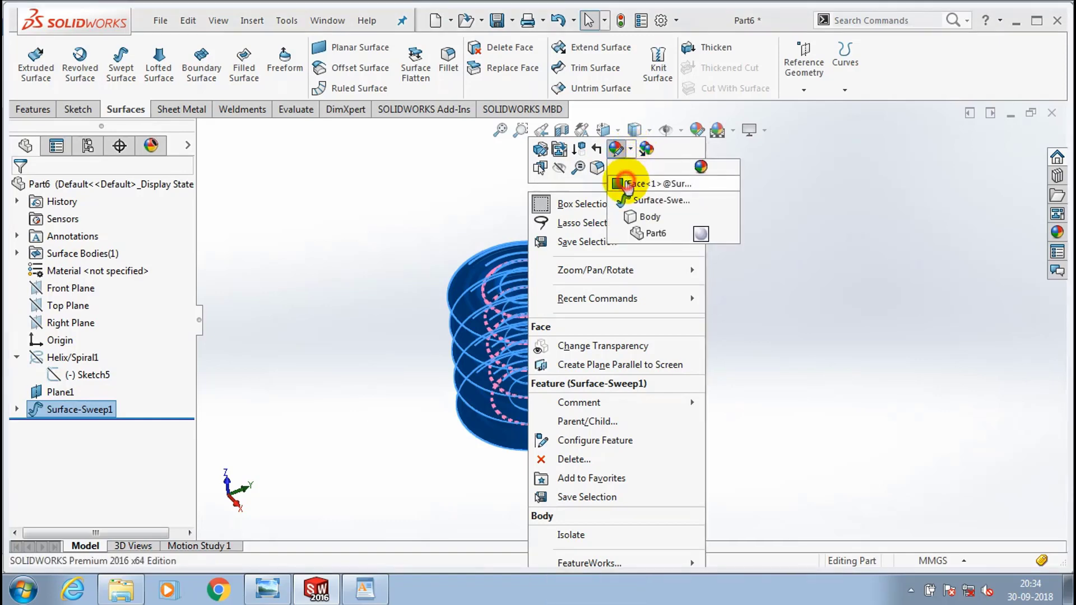
pyautogui.click(394, 261)
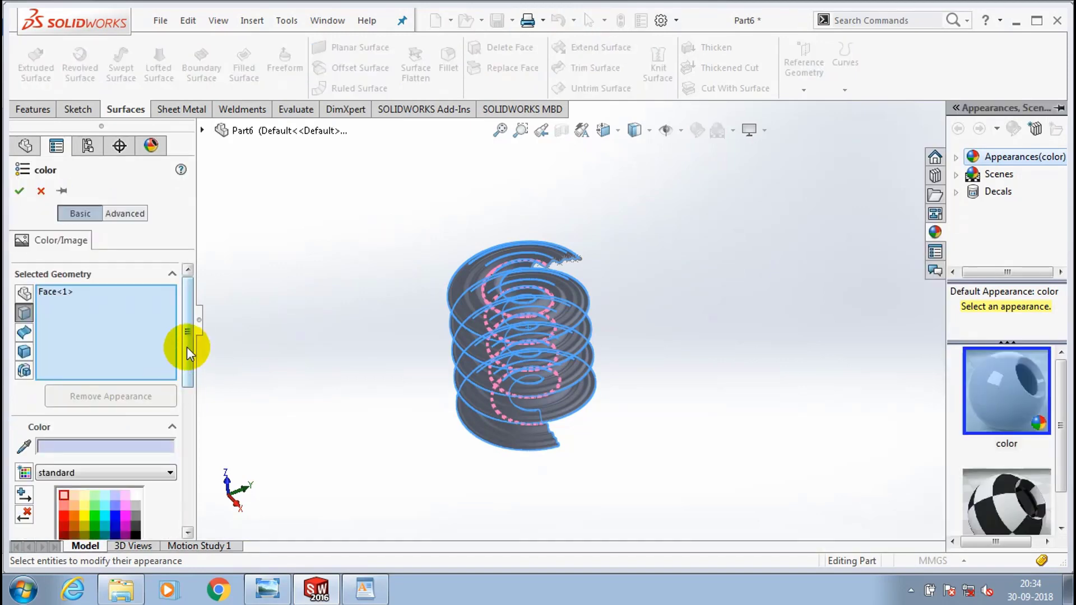
pyautogui.moveTo(187, 348); pyautogui.dragTo(190, 396)
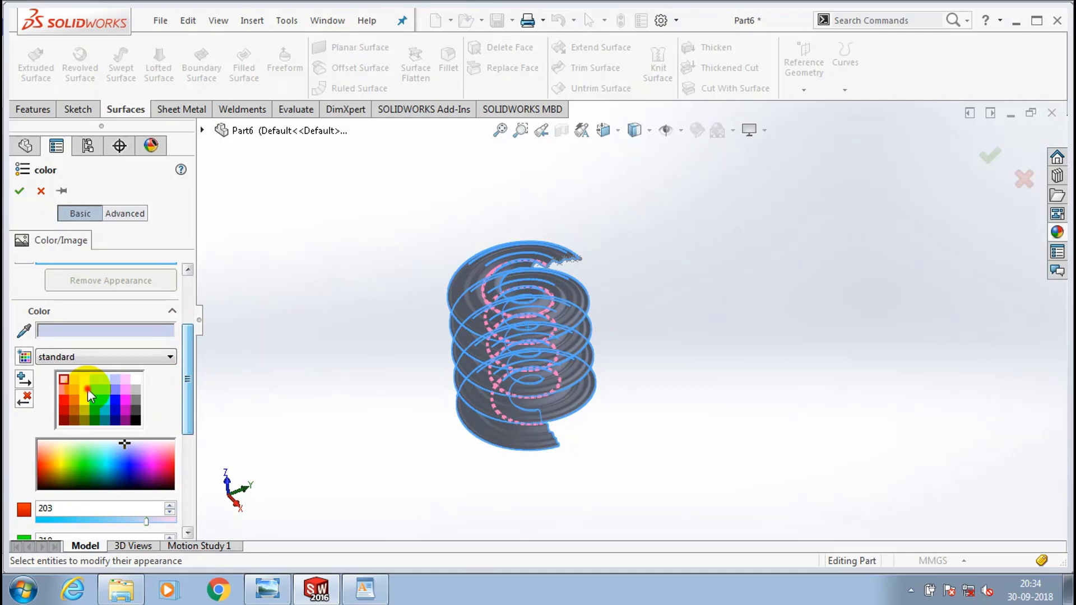
pyautogui.click(87, 389)
pyautogui.click(86, 396)
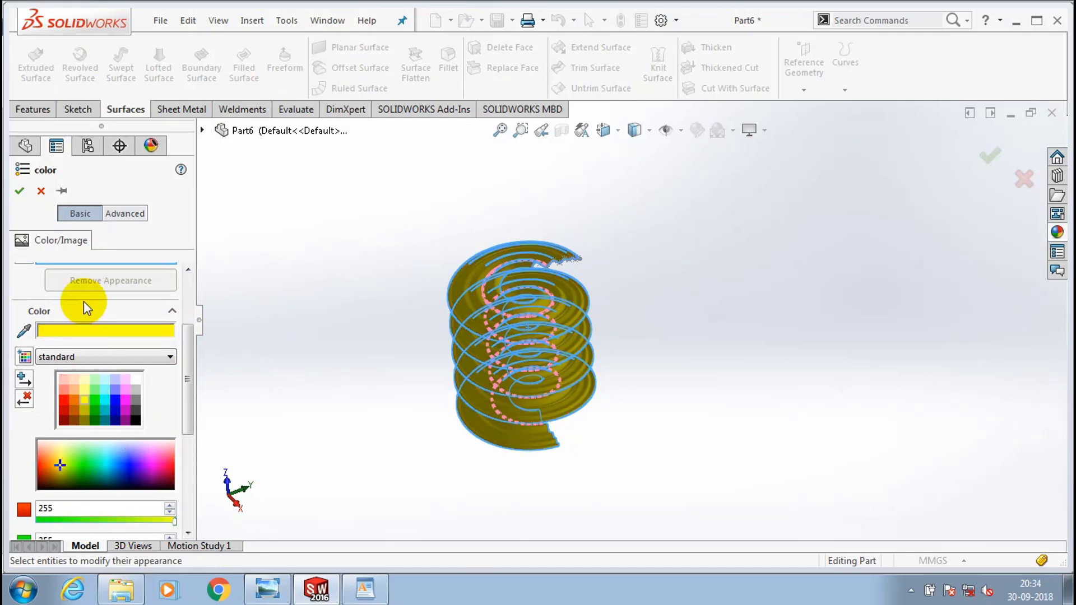
pyautogui.click(19, 191)
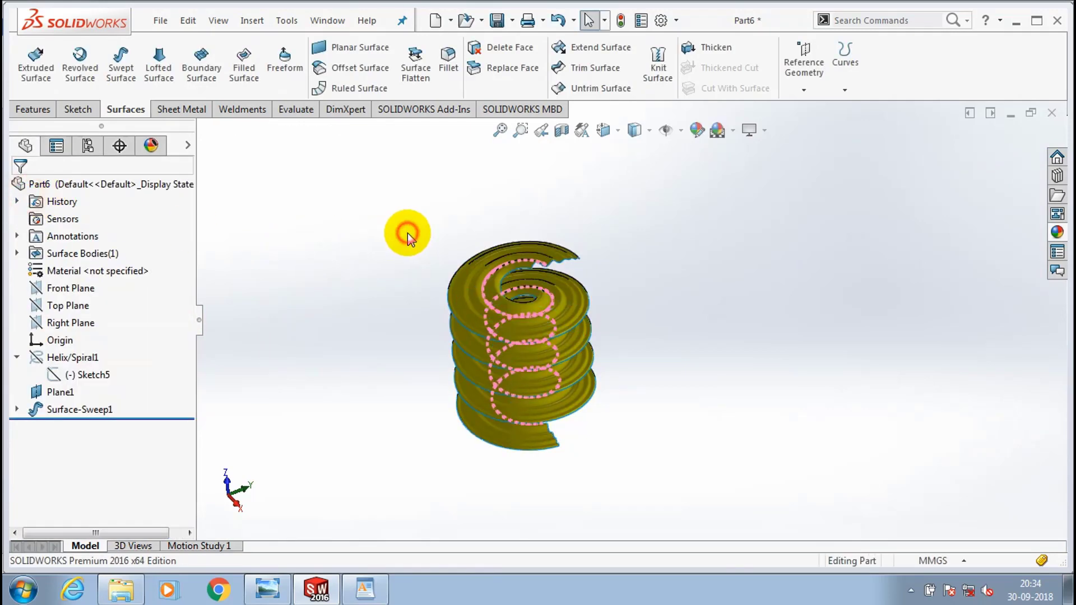
# - Inspect the yellow spiral swept surface up close and from different sides
pyautogui.scroll(-3, 509, 254)
pyautogui.scroll(3, 653, 343)
pyautogui.scroll(-5, 728, 401)
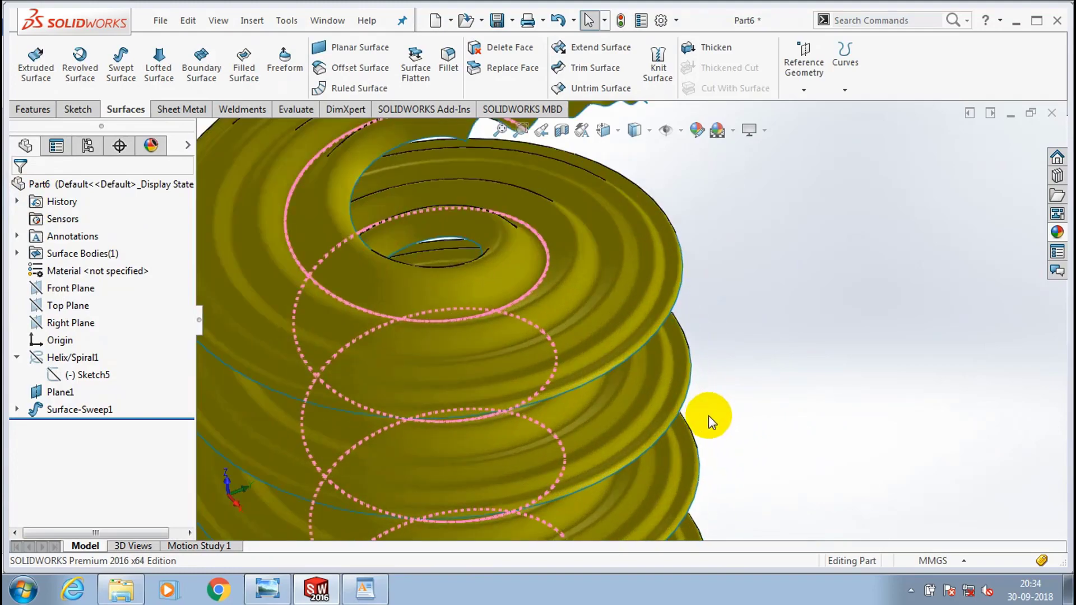
pyautogui.scroll(2, 694, 425)
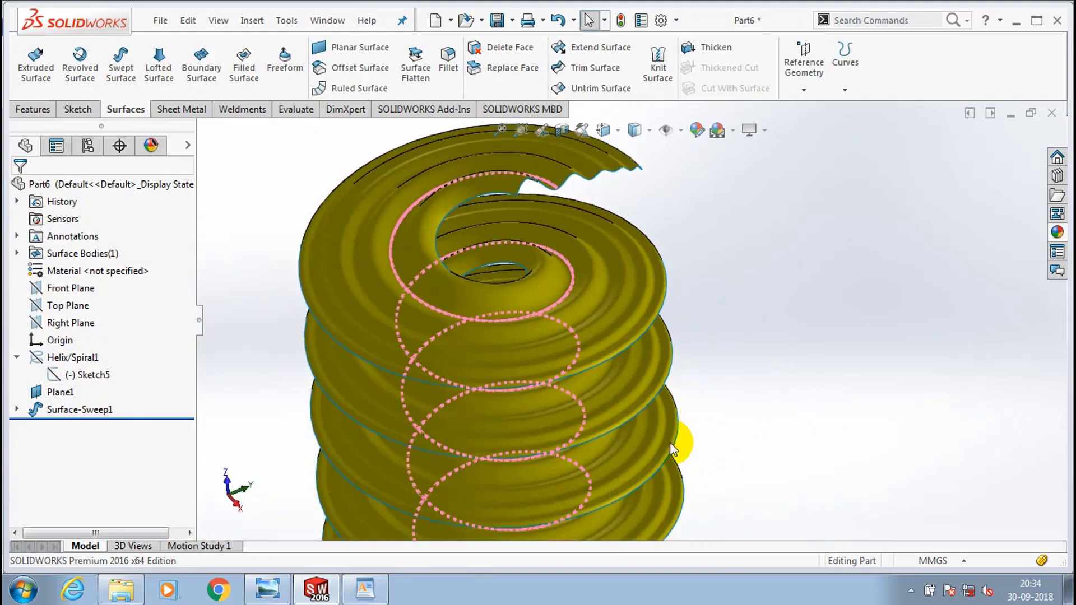
pyautogui.moveTo(671, 442)
pyautogui.mouseDown(button='middle')
pyautogui.moveTo(636, 427)
pyautogui.moveTo(620, 396)
pyautogui.moveTo(685, 461)
pyautogui.moveTo(677, 435)
pyautogui.mouseUp(button='middle')
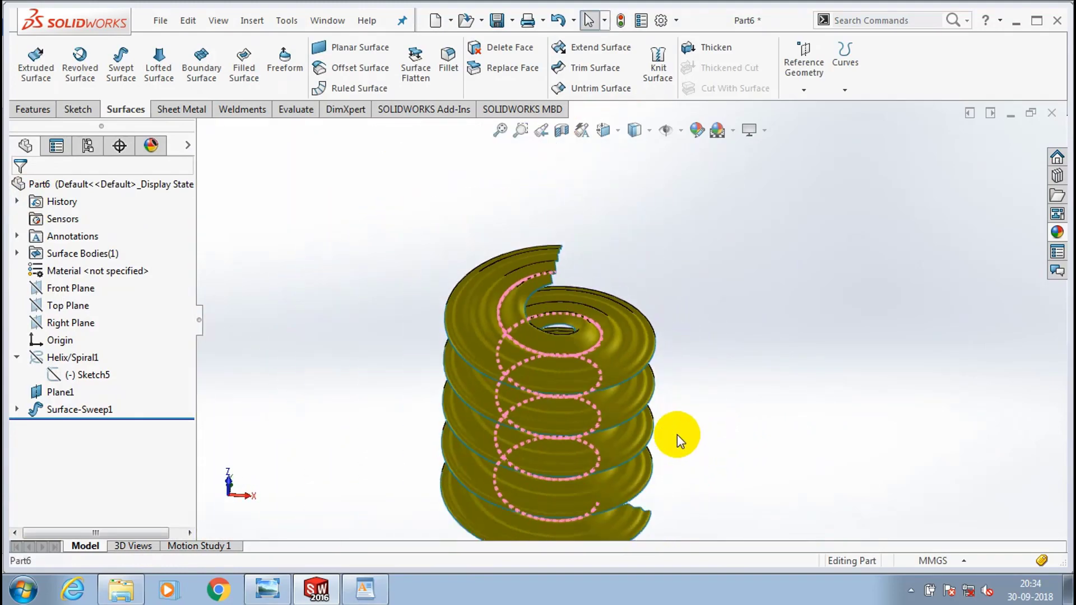
pyautogui.scroll(1, 677, 434)
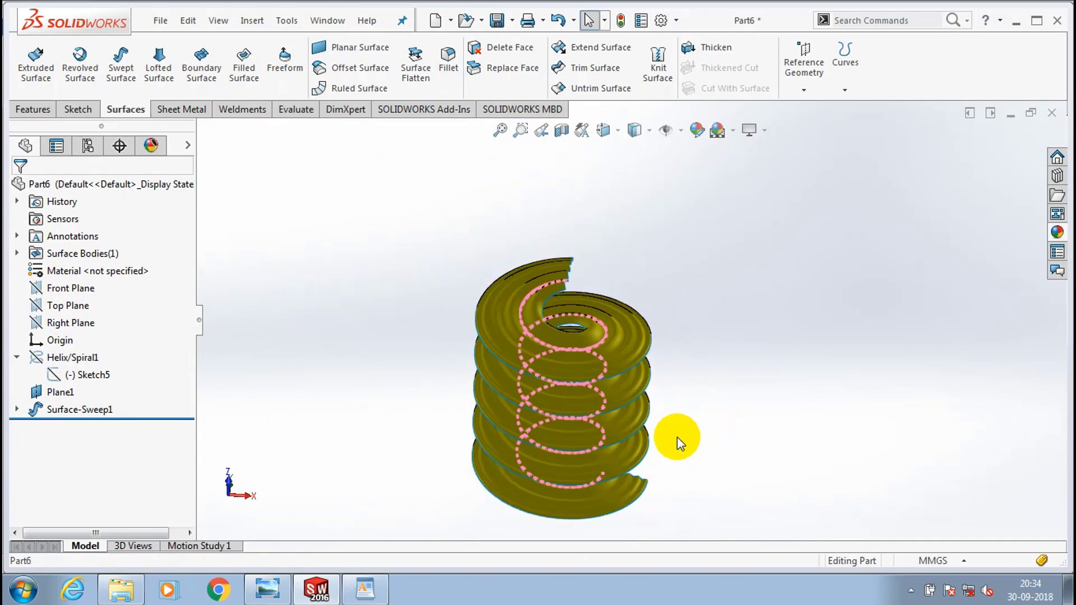
pyautogui.scroll(-2, 677, 436)
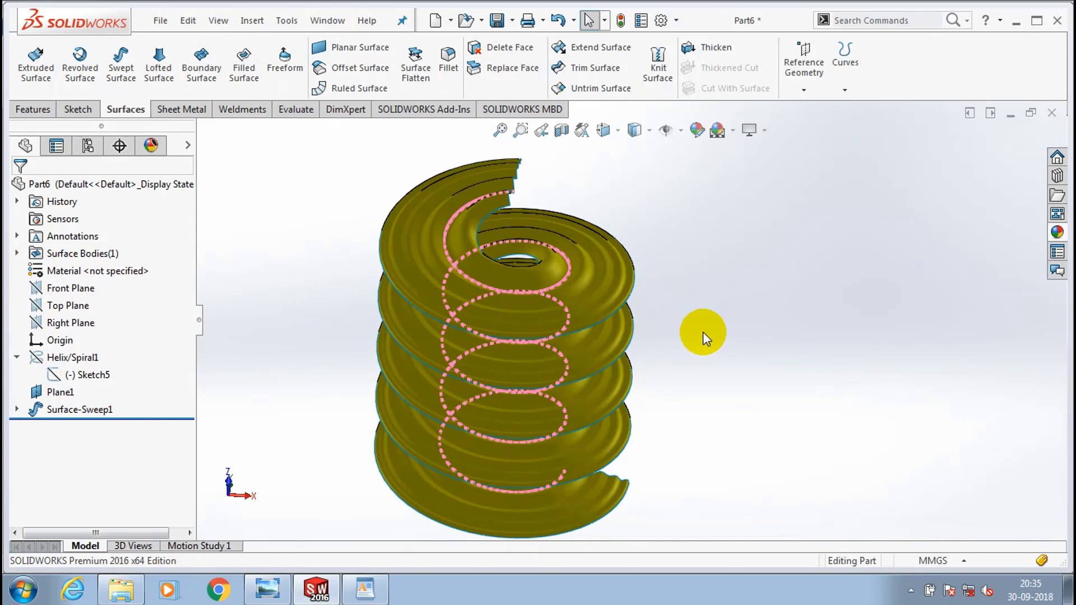
pyautogui.click(703, 331)
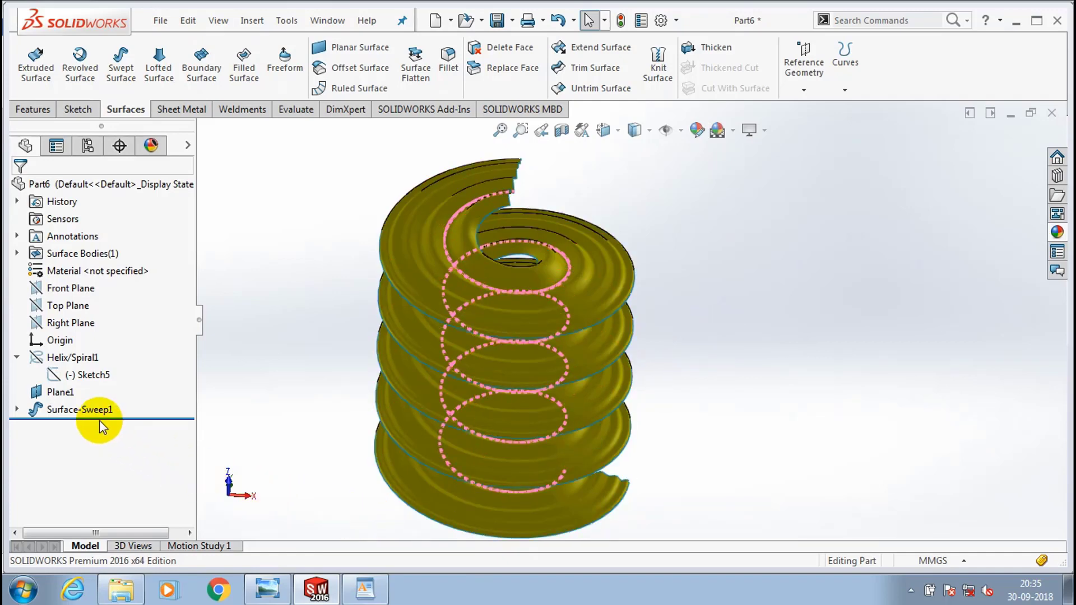
# - Delete the helix together with its sketch, the plane and the swept surface, and close the part without saving
pyautogui.click(77, 359)
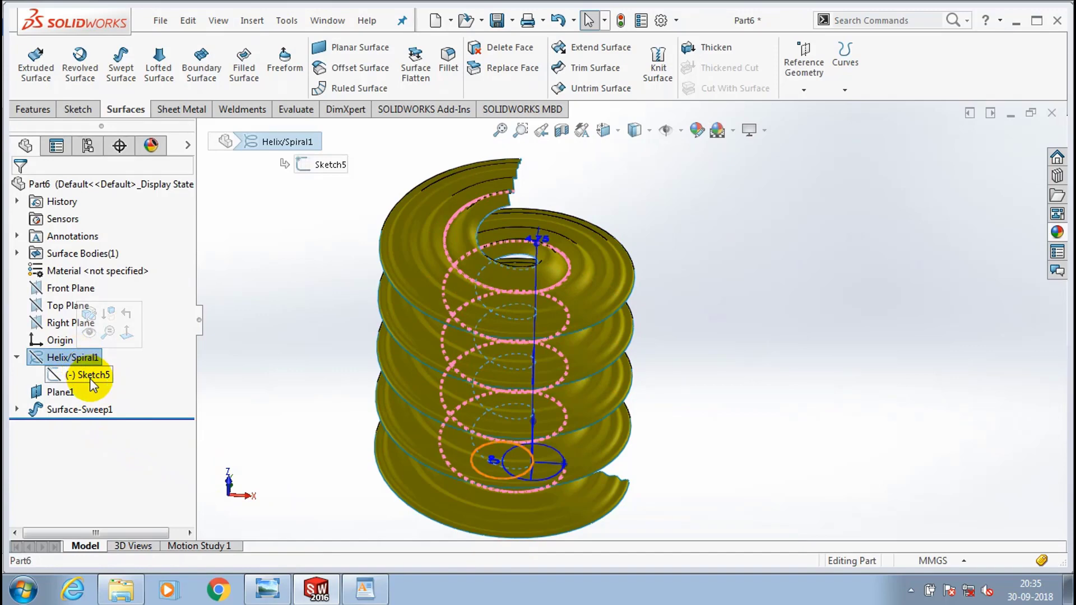
pyautogui.keyDown('shift'); pyautogui.click(71, 412); pyautogui.keyUp('shift')
pyautogui.rightClick(74, 411)
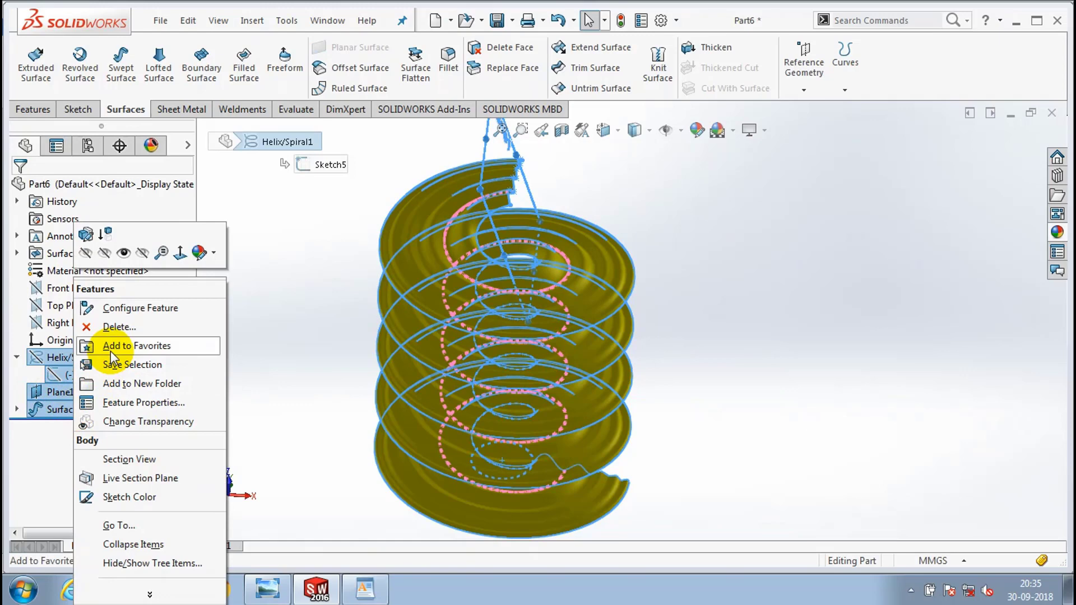
pyautogui.click(119, 326)
pyautogui.click(477, 353)
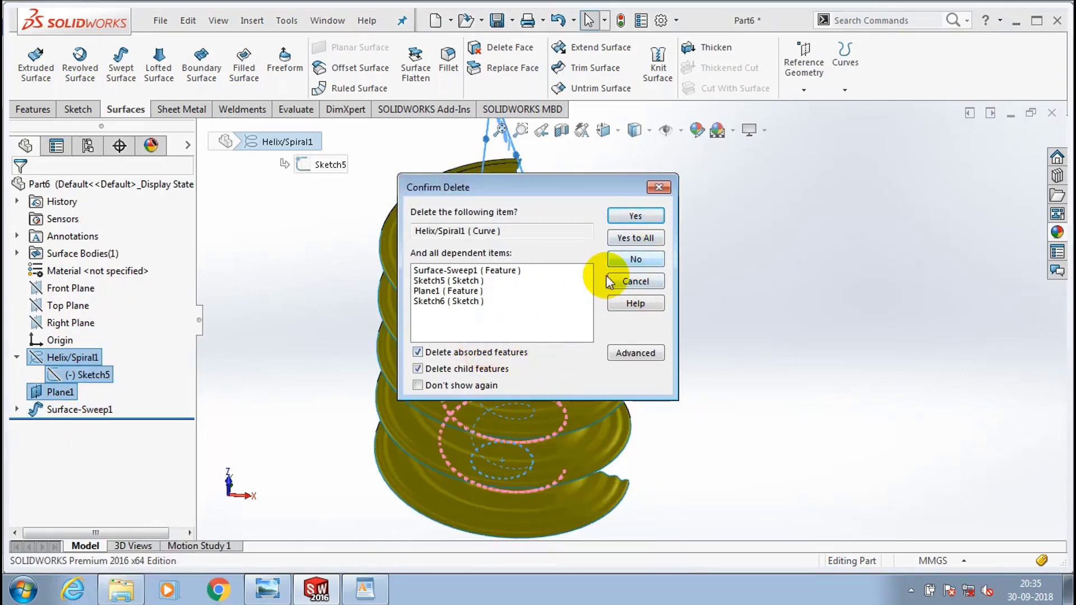
pyautogui.press('Return')
pyautogui.scroll(4, 615, 275)
pyautogui.scroll(-3, 615, 274)
pyautogui.click(735, 373)
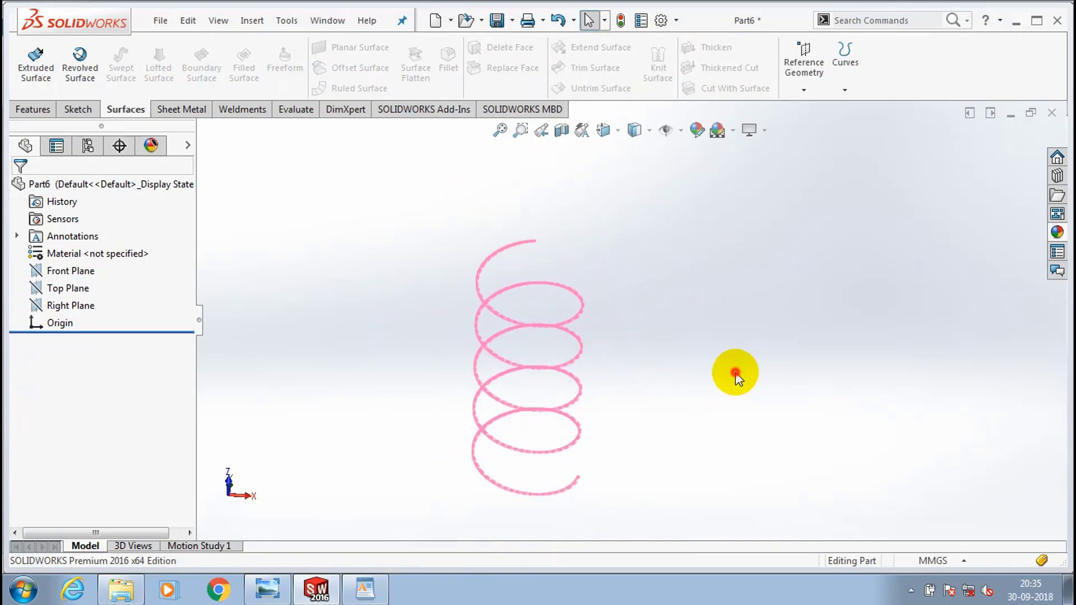
pyautogui.click(1052, 112)
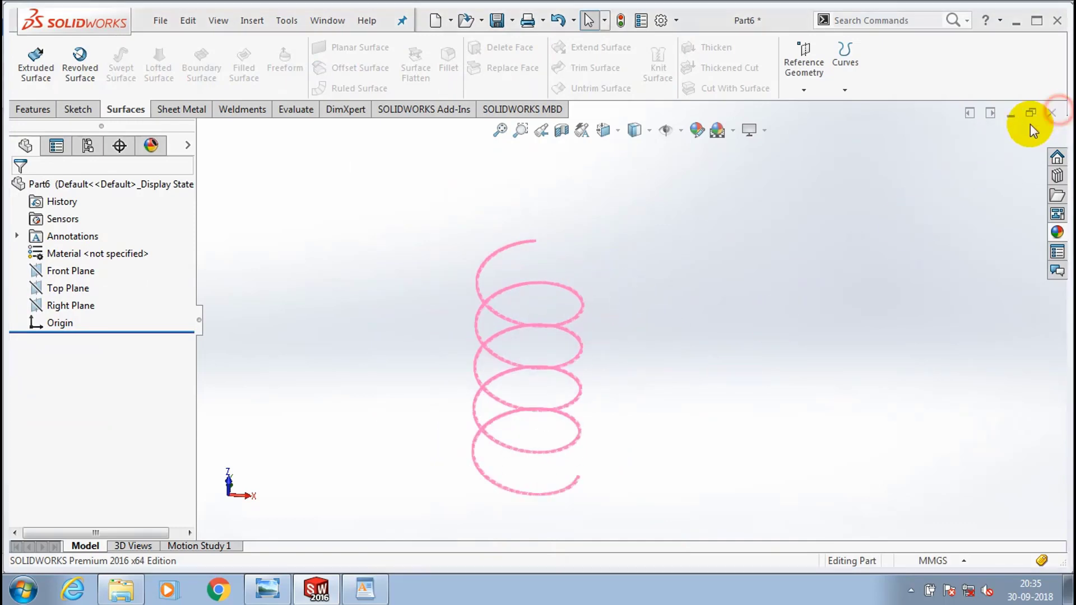
pyautogui.click(567, 296)
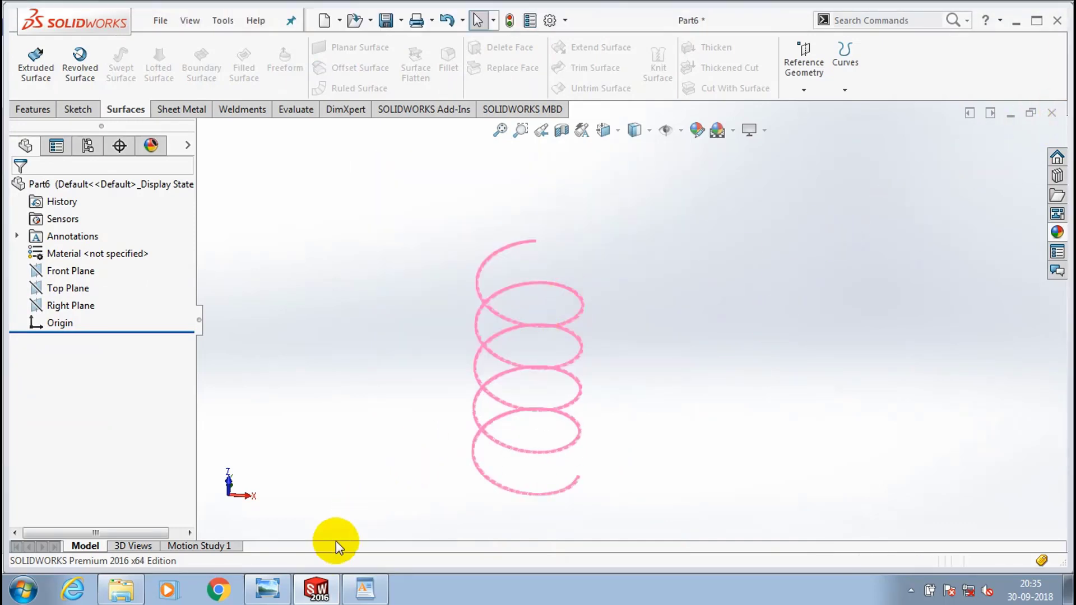
# - Switch to the WordPad document and highlight the LOFT SURFACE line in the list of surface commands
pyautogui.click(364, 588)
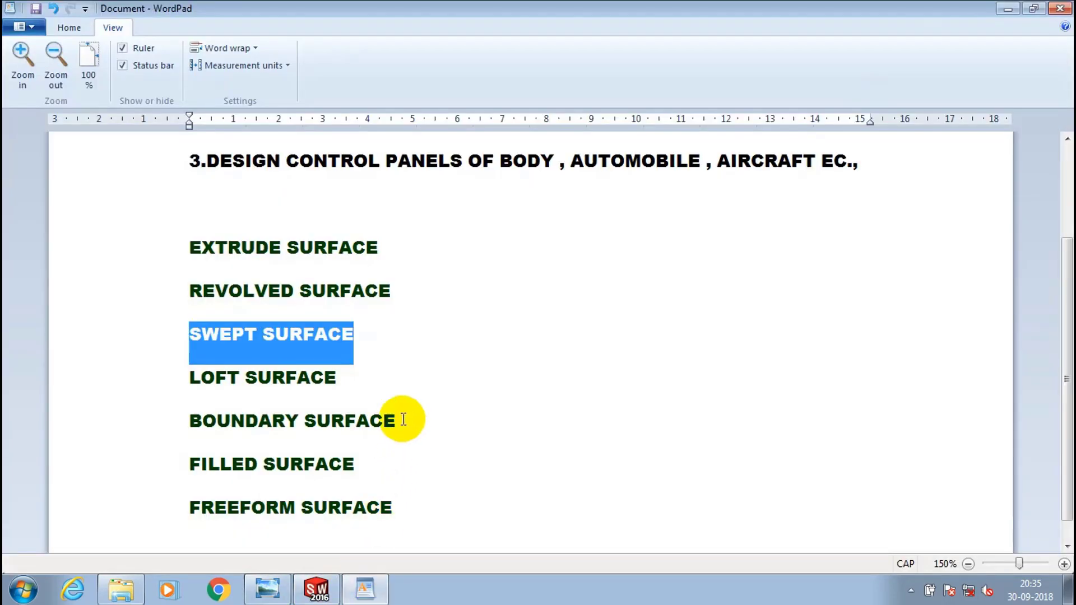
pyautogui.click(410, 373)
pyautogui.doubleClick(300, 377)
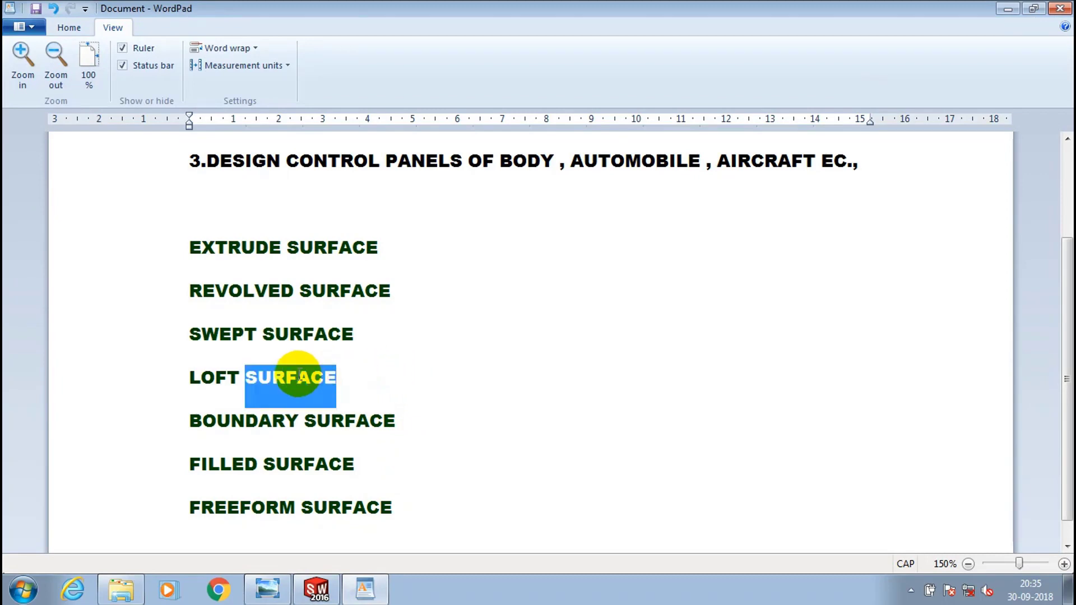
pyautogui.keyDown('shift'); pyautogui.click(188, 375); pyautogui.keyUp('shift')
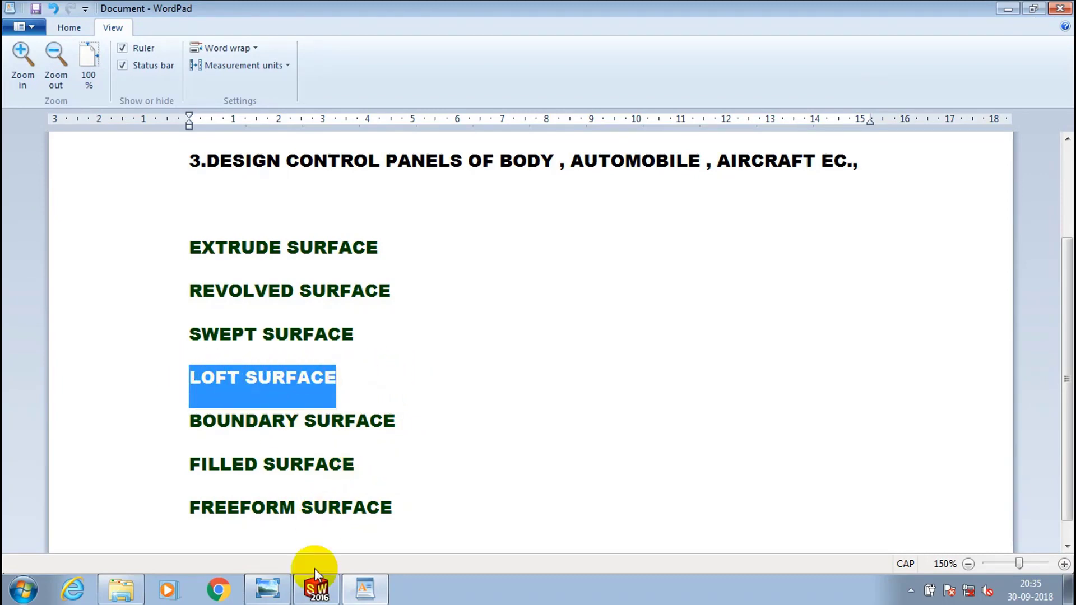
# - Switch back to SOLIDWORKS and create a new part document
pyautogui.click(315, 586)
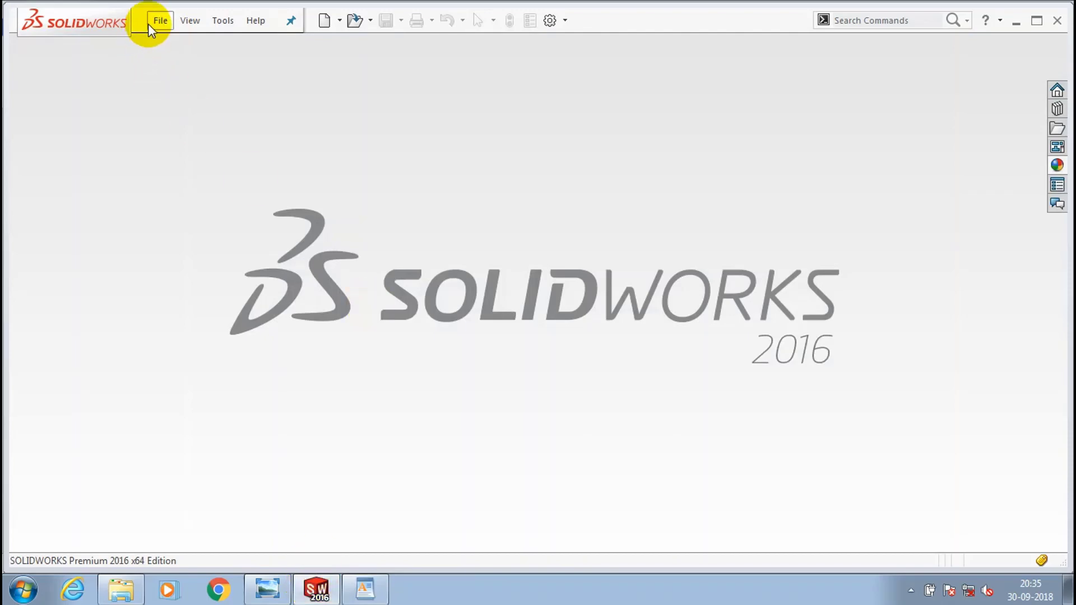
pyautogui.click(170, 186)
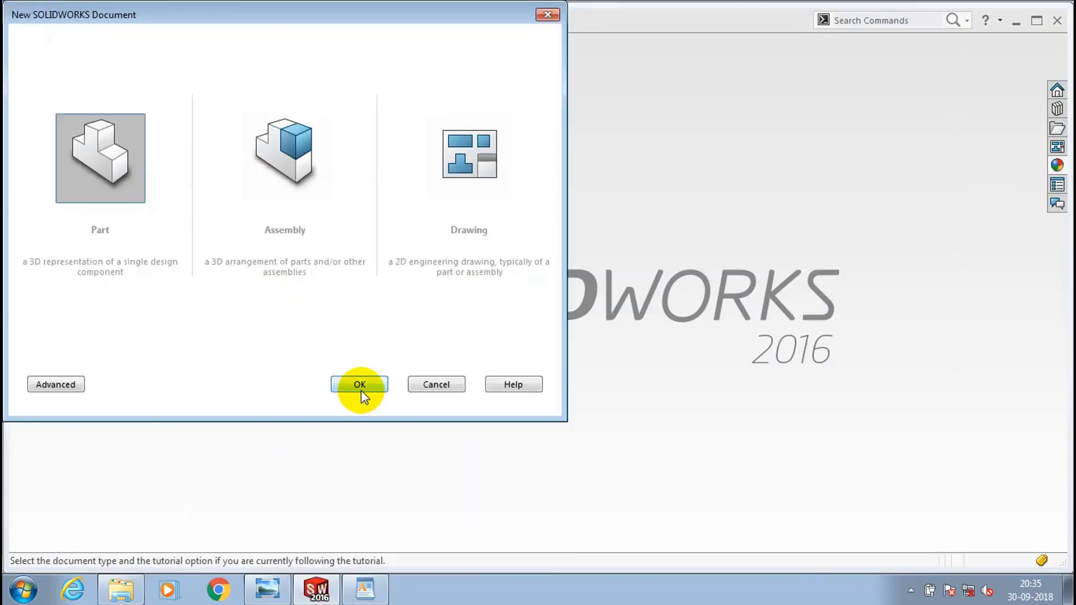
pyautogui.click(361, 385)
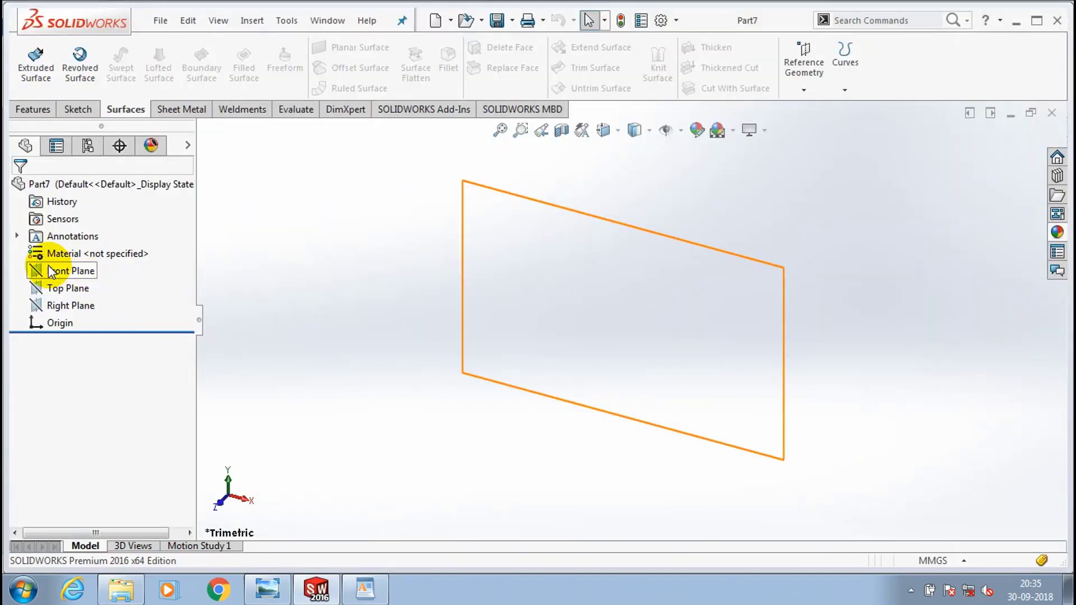
# - Sketch a wavy open spline across the origin on the Front Plane, ending about 125 mm from the origin in the positive X direction
pyautogui.click(67, 270)
pyautogui.rightClick(66, 270)
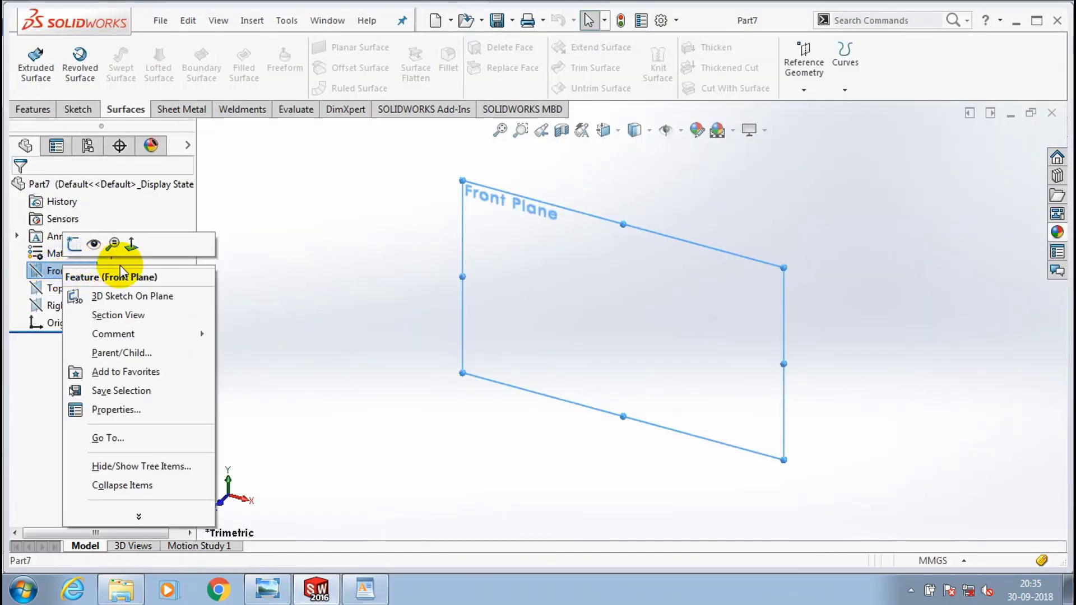
pyautogui.click(131, 244)
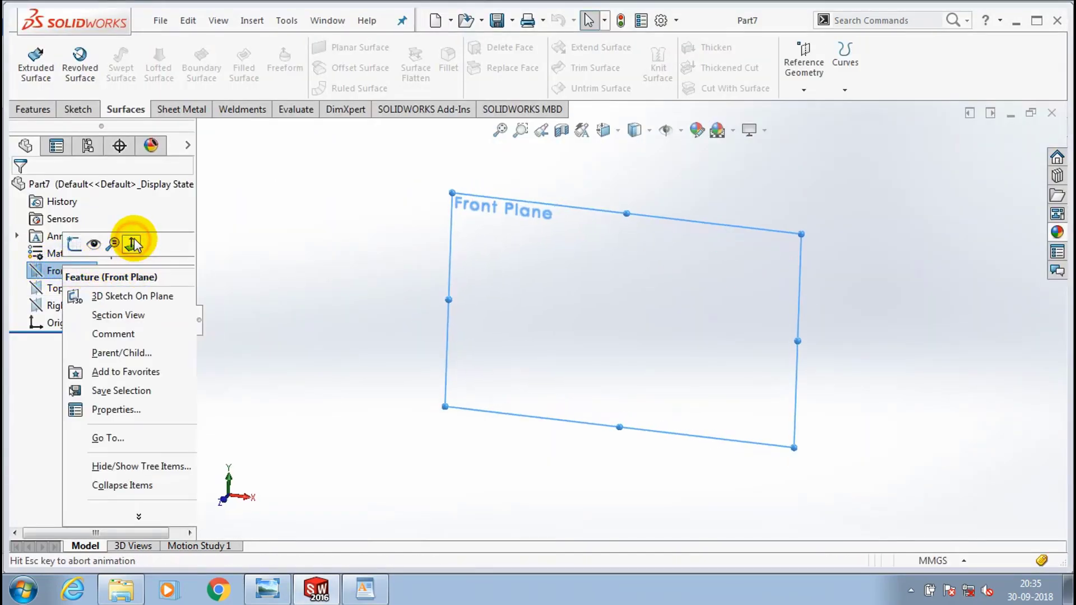
pyautogui.click(81, 110)
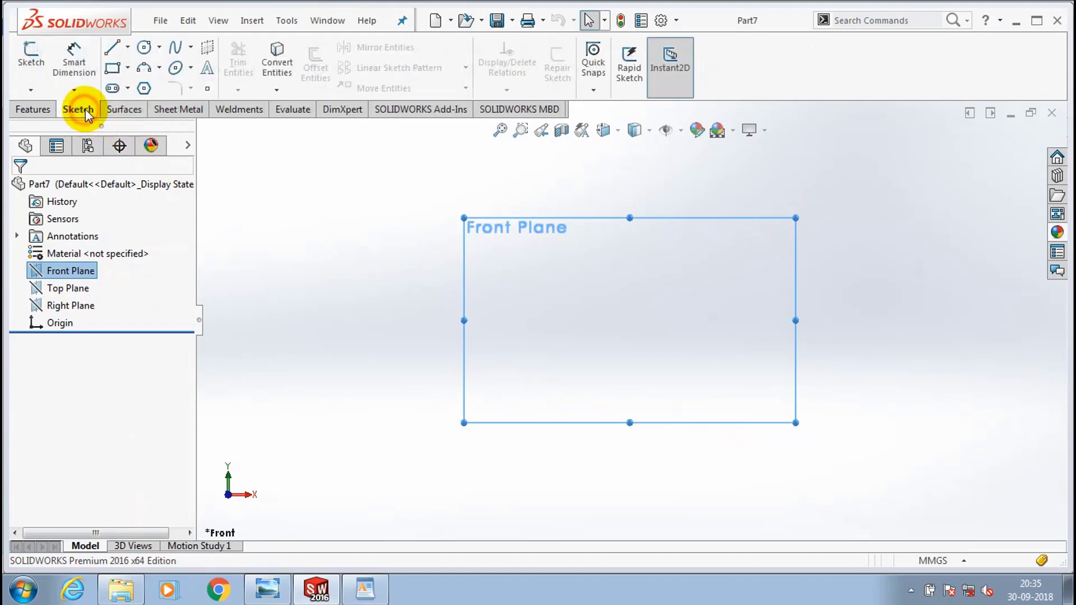
pyautogui.click(192, 51)
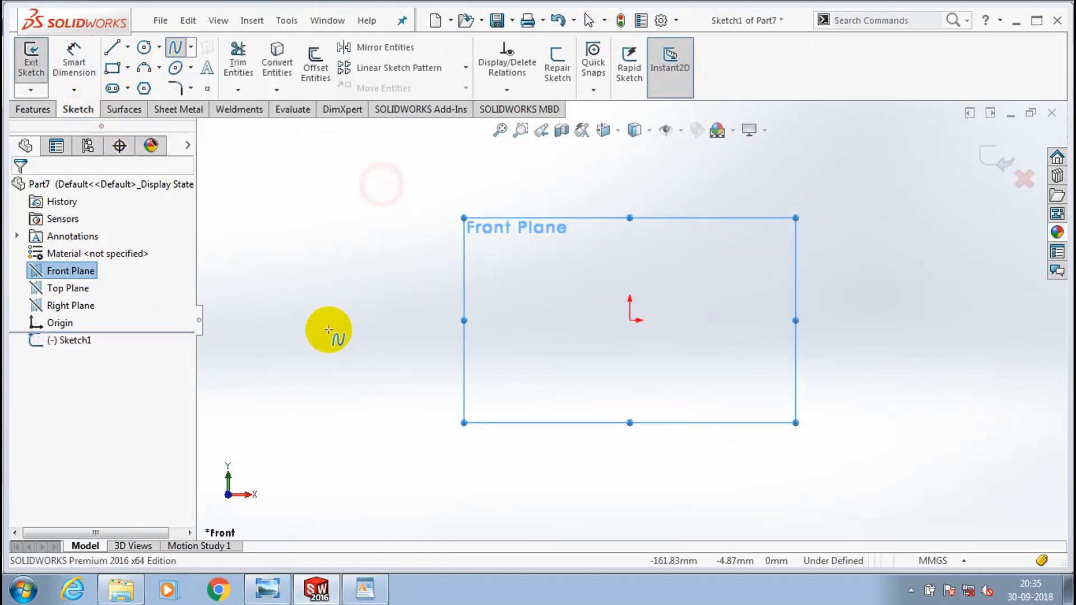
pyautogui.click(329, 329)
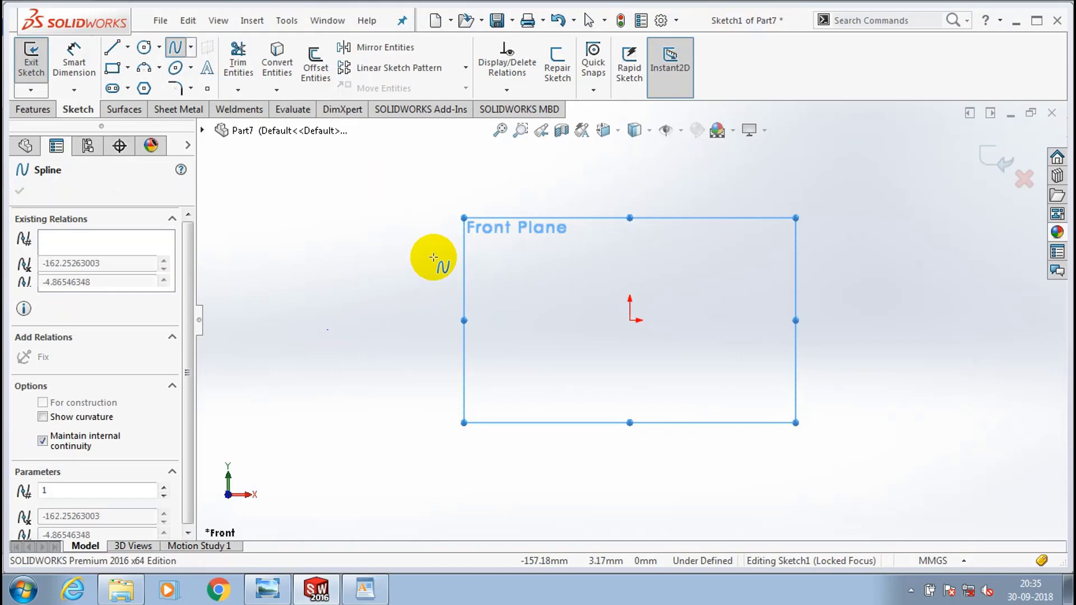
pyautogui.click(433, 257)
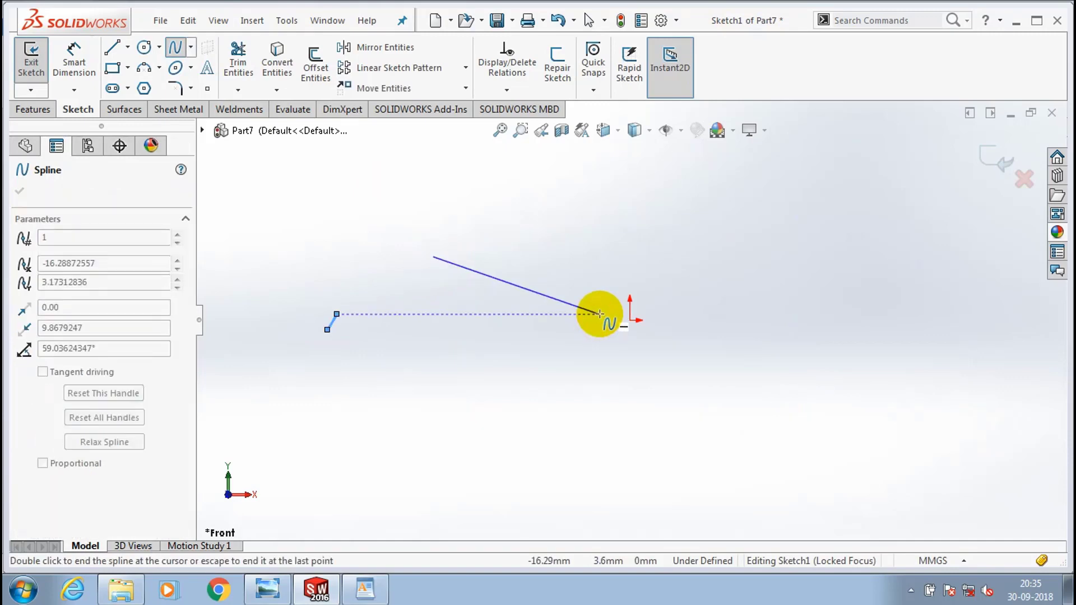
pyautogui.click(600, 313)
pyautogui.click(682, 286)
pyautogui.click(799, 339)
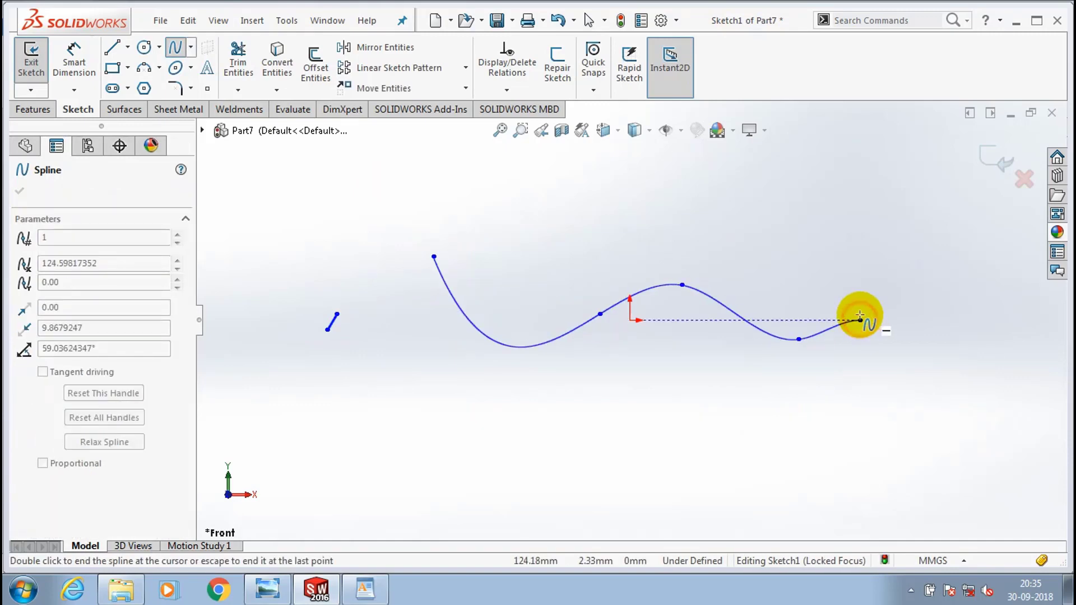
pyautogui.doubleClick(860, 320)
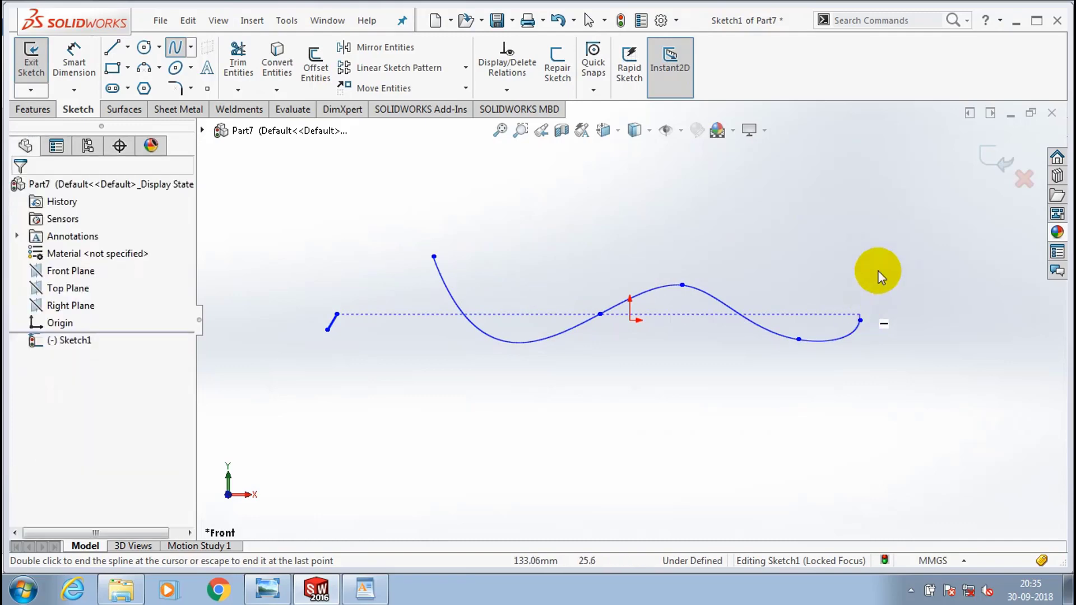
pyautogui.scroll(3, 855, 270)
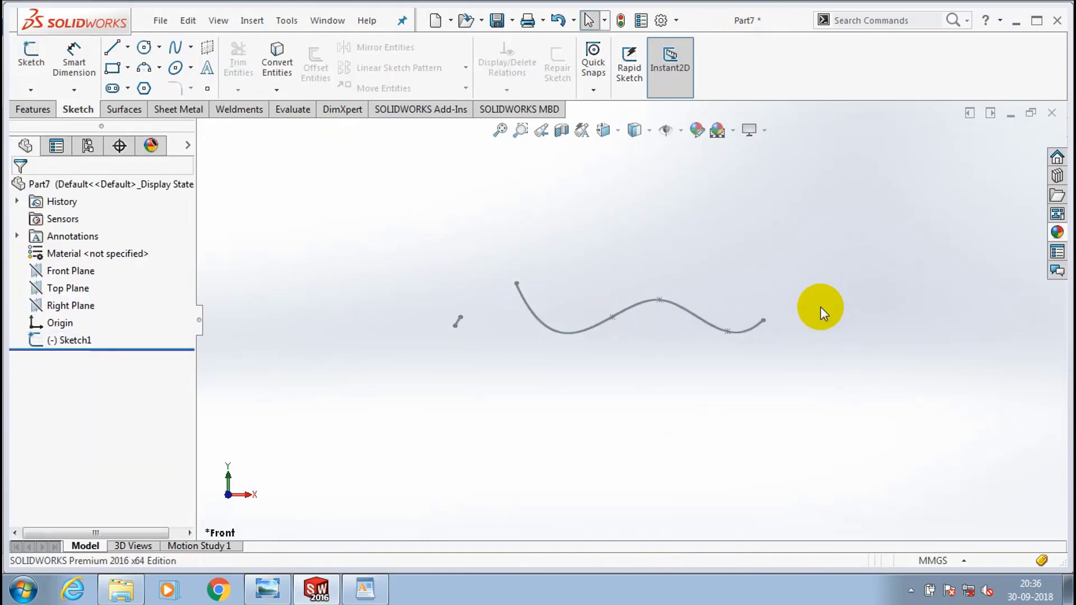
# - Create a reference plane offset 160 mm from the Front Plane
pyautogui.click(77, 273)
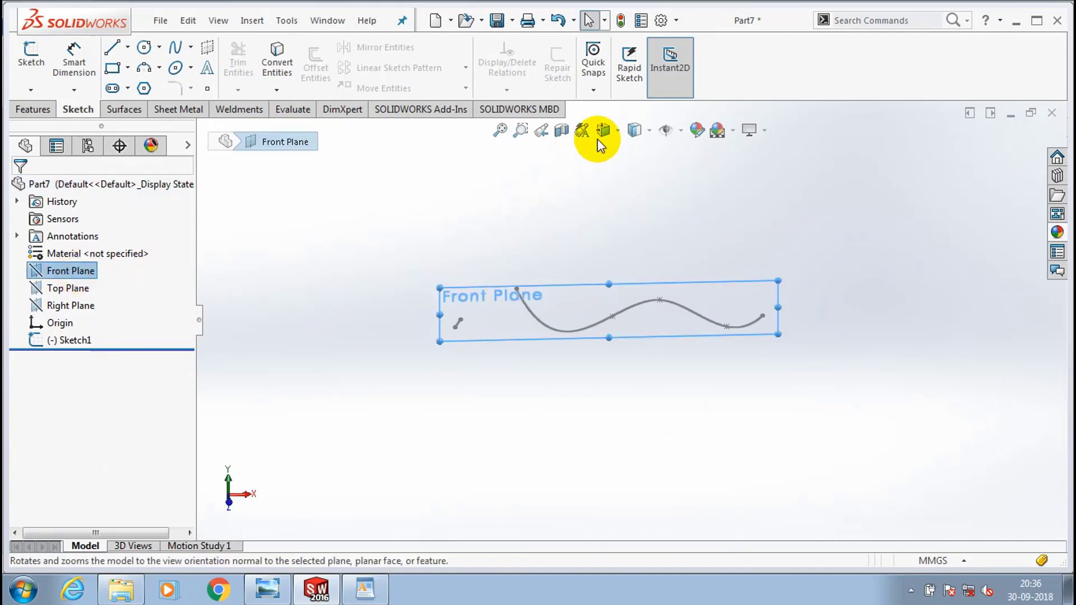
pyautogui.click(126, 109)
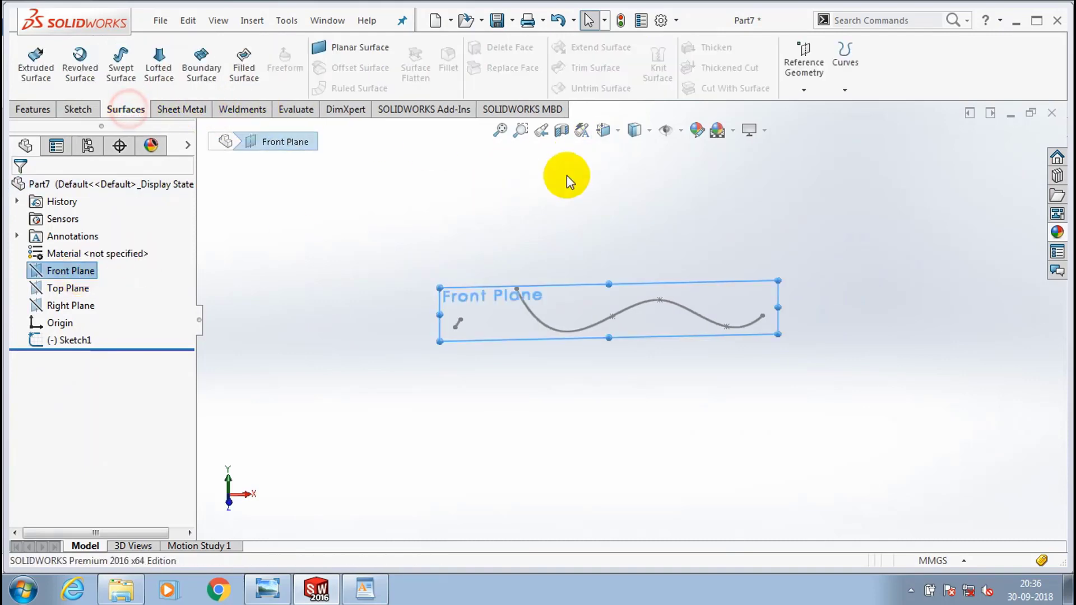
pyautogui.click(803, 87)
pyautogui.click(797, 107)
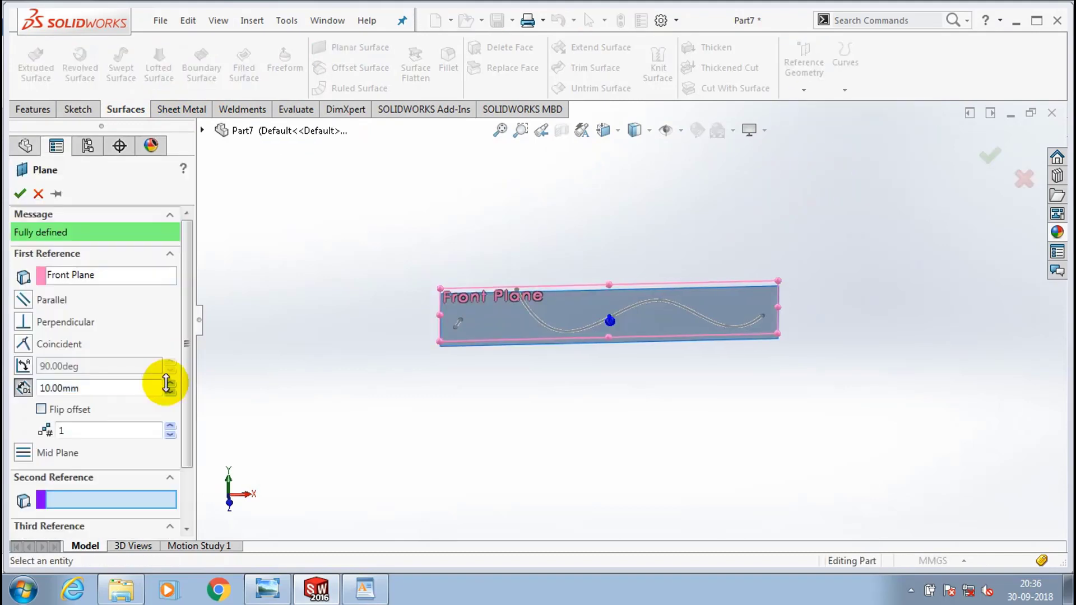
pyautogui.moveTo(167, 384); pyautogui.dragTo(166, 388)
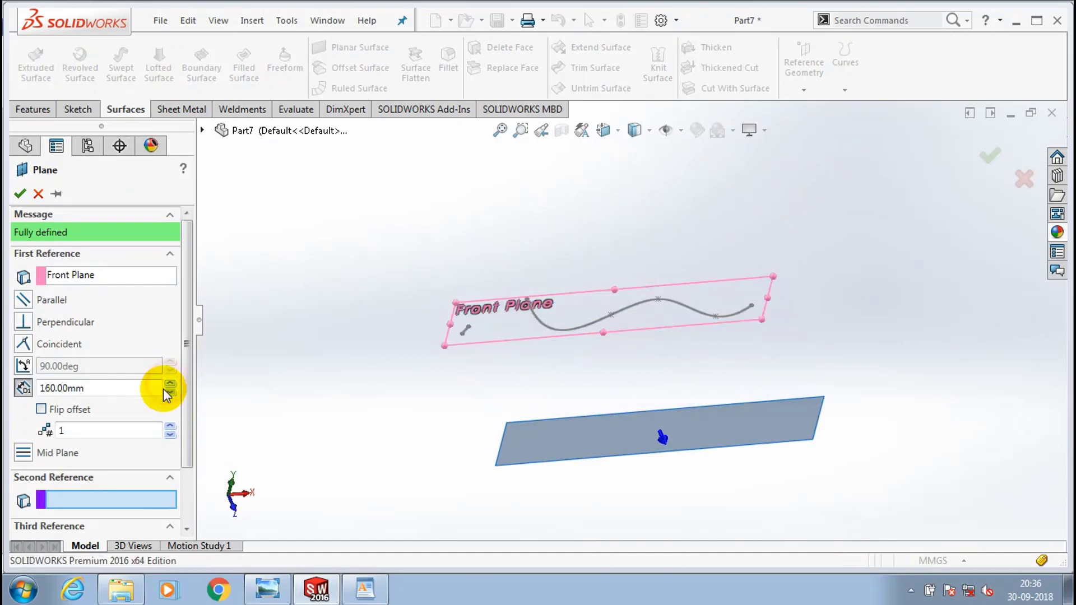
pyautogui.click(20, 194)
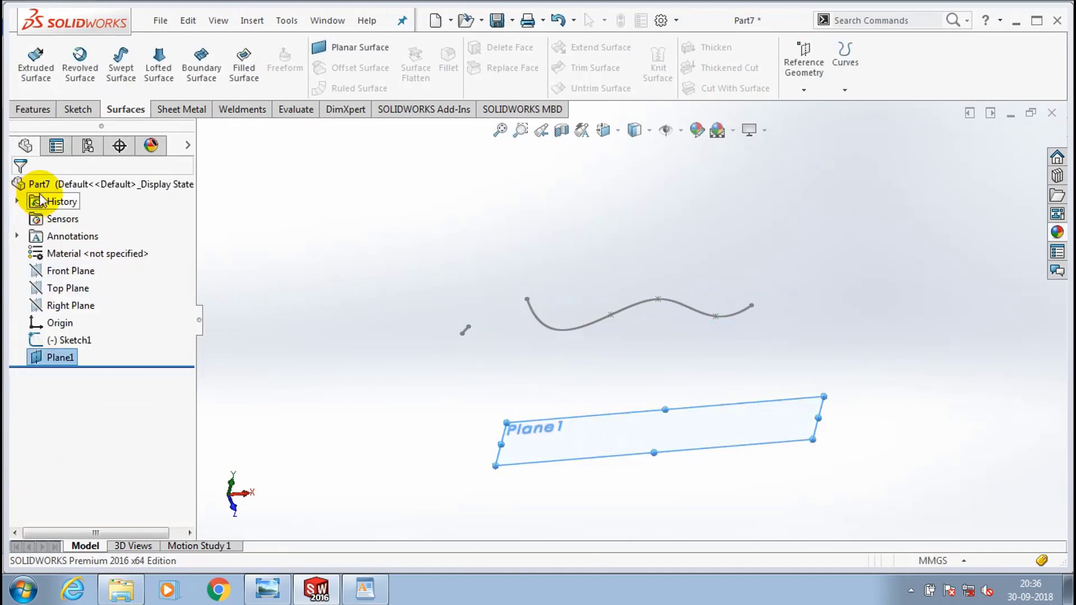
# - Sketch an open zigzag of four connected lines on the offset plane, with a first segment about 93 mm long
pyautogui.click(78, 110)
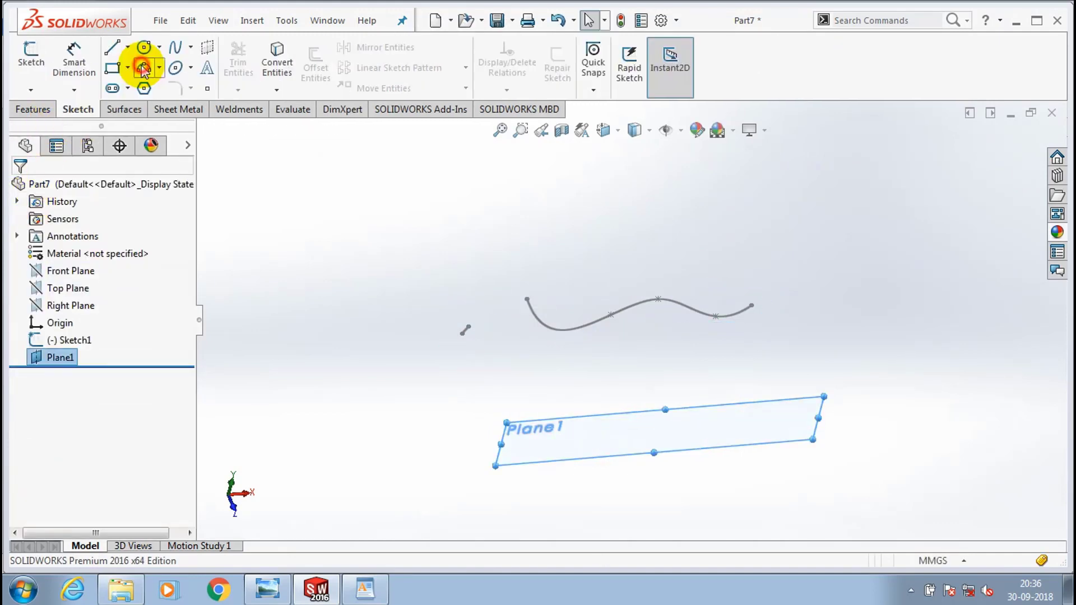
pyautogui.click(112, 48)
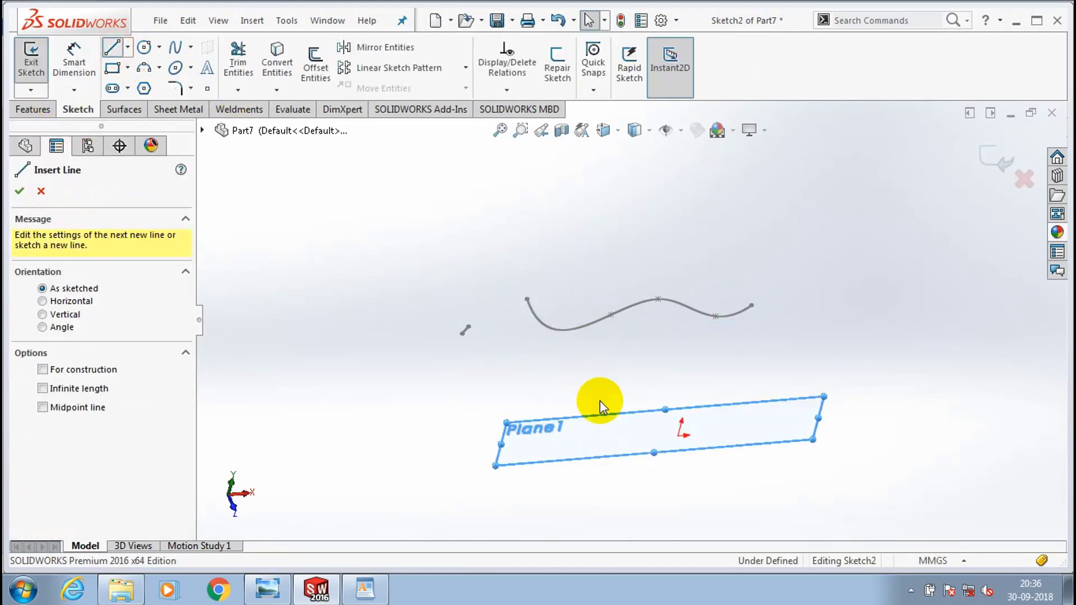
pyautogui.click(550, 455)
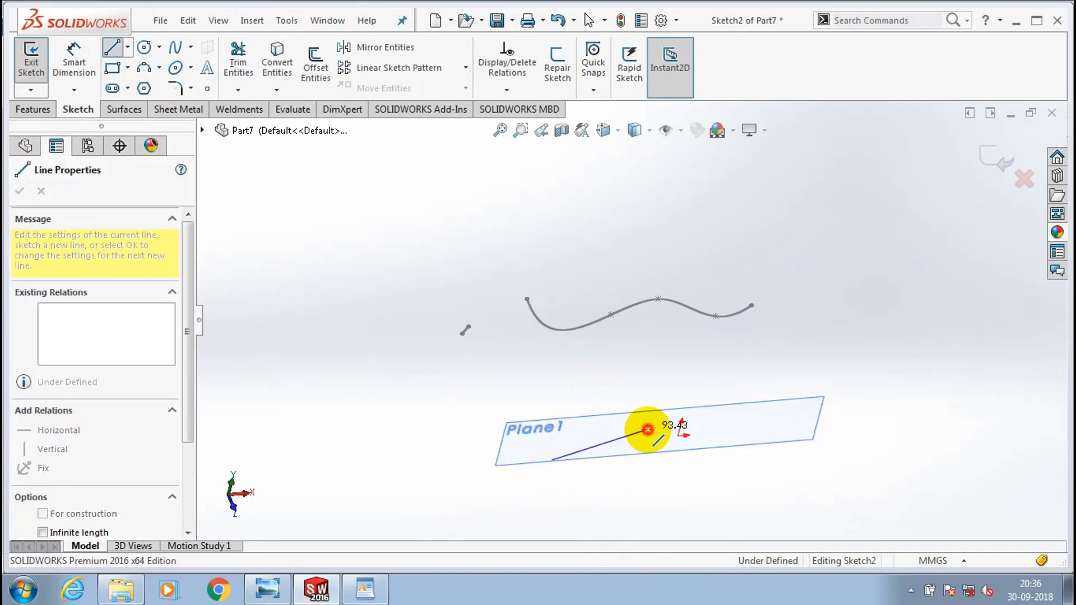
pyautogui.click(648, 430)
pyautogui.click(730, 446)
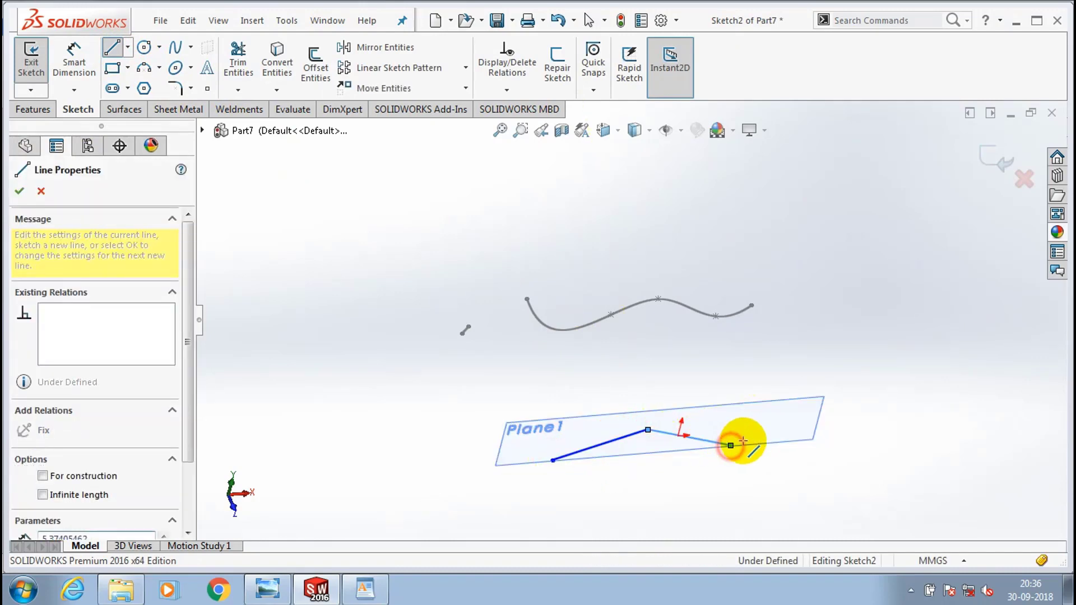
pyautogui.click(790, 420)
pyautogui.click(853, 448)
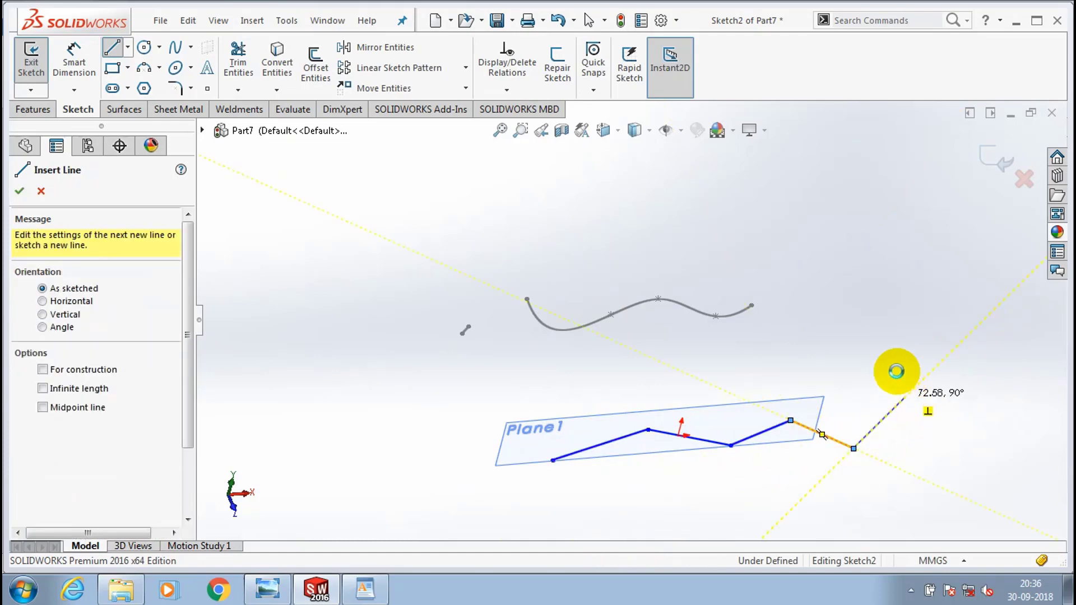
pyautogui.press('Escape')
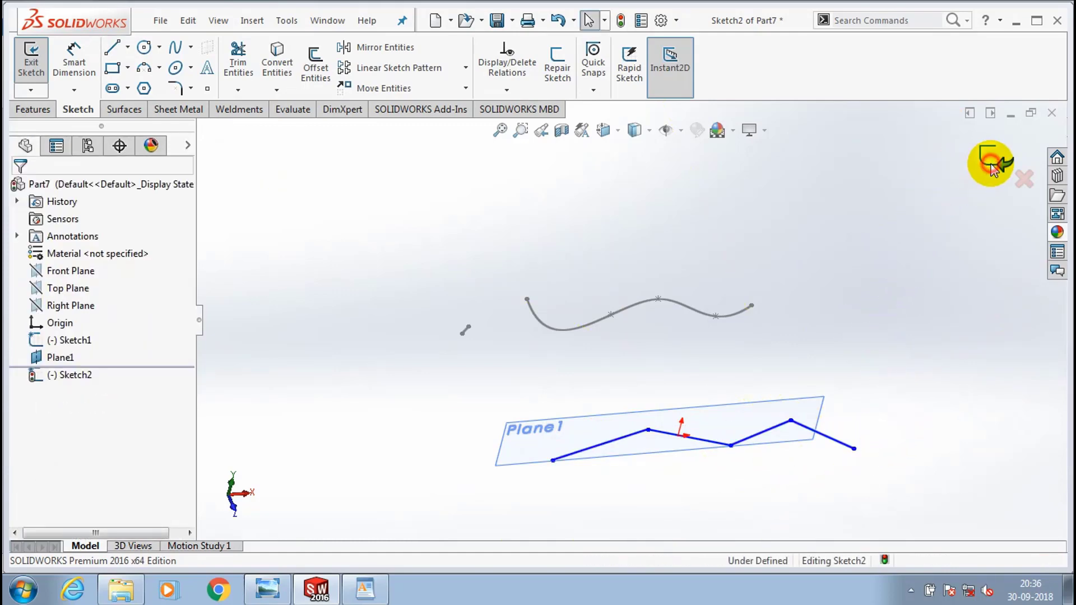
pyautogui.click(990, 162)
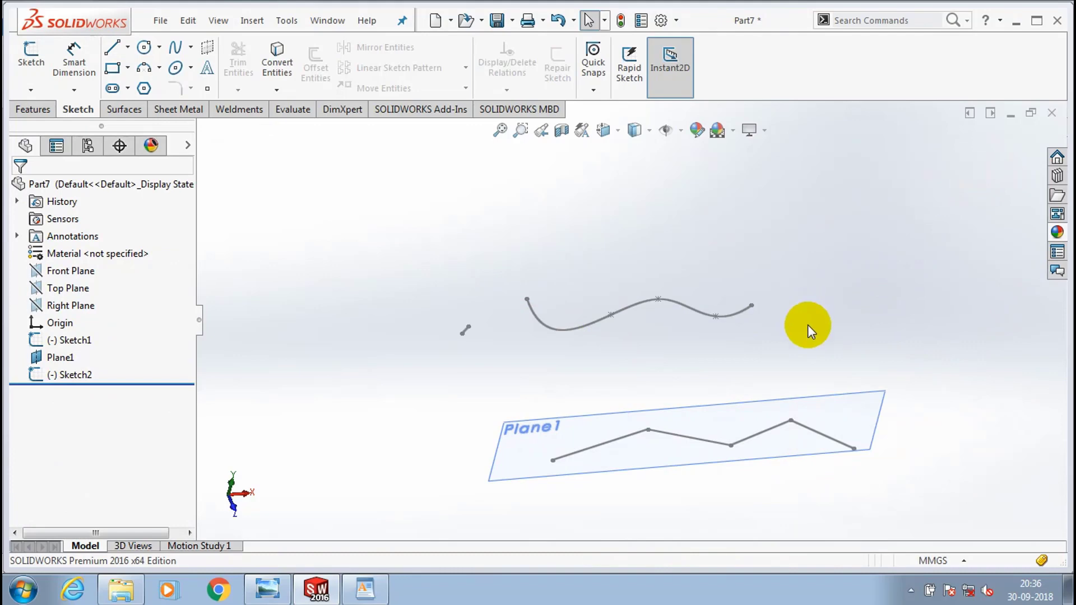
# - Start a Lofted Surface with the spline's open loop and the zigzag sketch on Plane1 as profiles
pyautogui.moveTo(808, 325); pyautogui.dragTo(788, 280, button='middle')
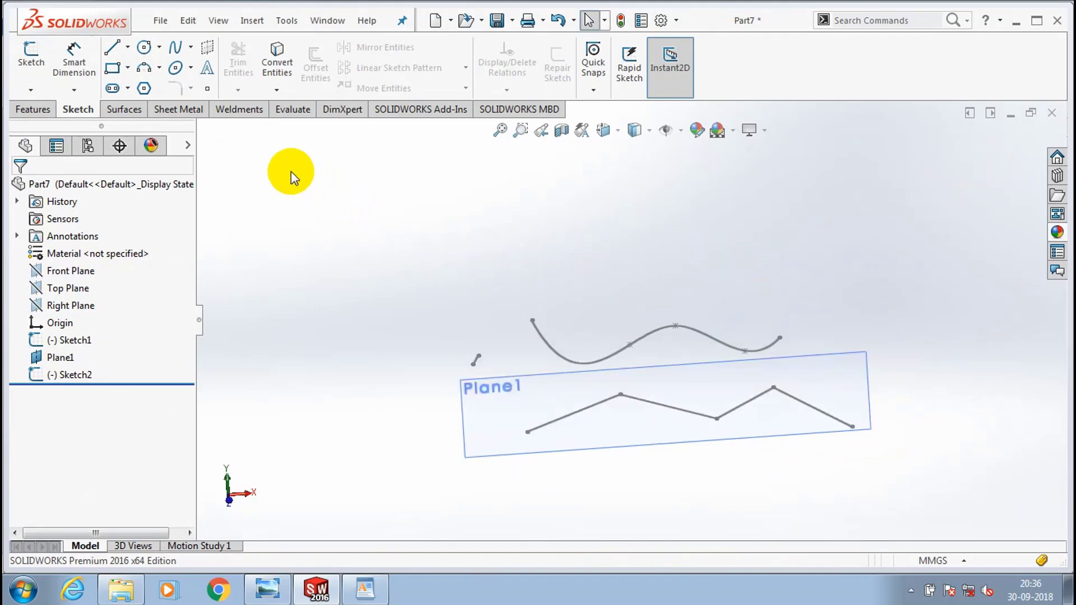
pyautogui.click(121, 110)
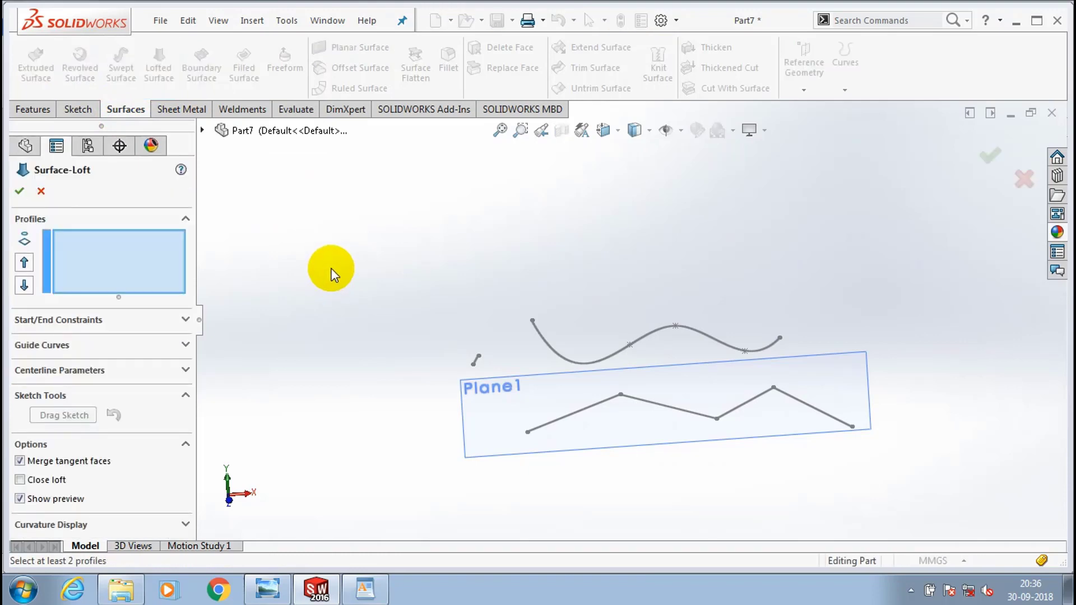
pyautogui.click(701, 331)
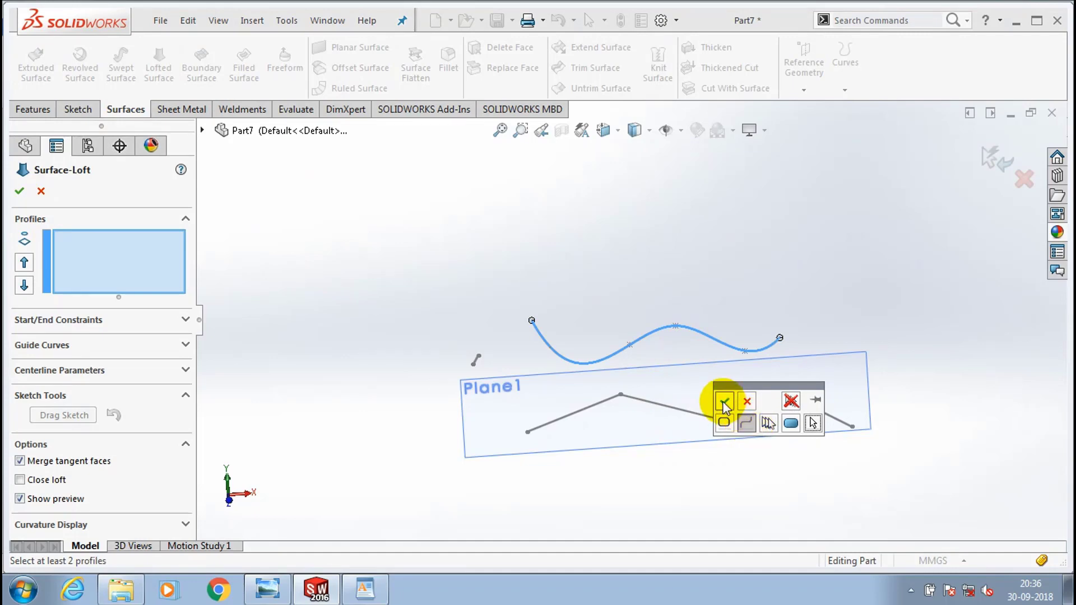
pyautogui.click(724, 405)
pyautogui.click(665, 407)
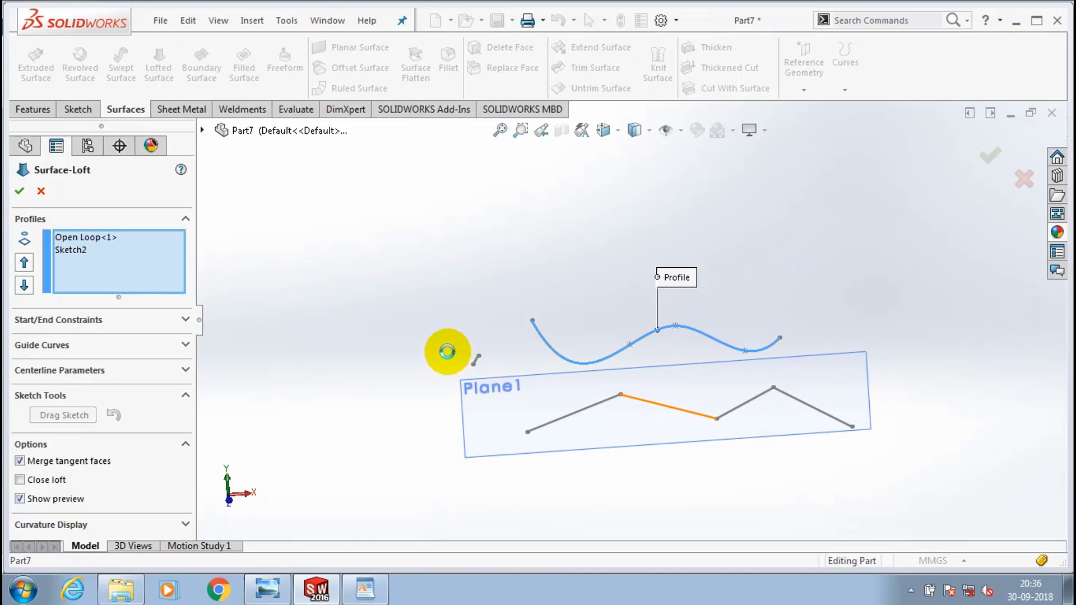
# - Move the zigzag profile's loft connector to the end matching the spline's connected end, and create the lofted surface
pyautogui.click(519, 429)
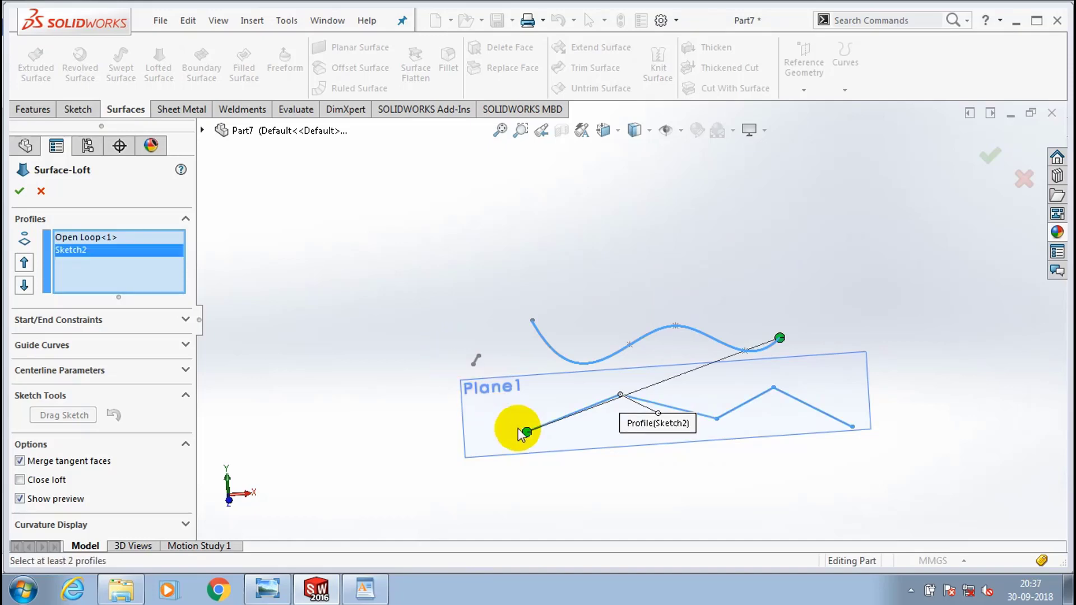
pyautogui.moveTo(518, 430); pyautogui.dragTo(852, 420)
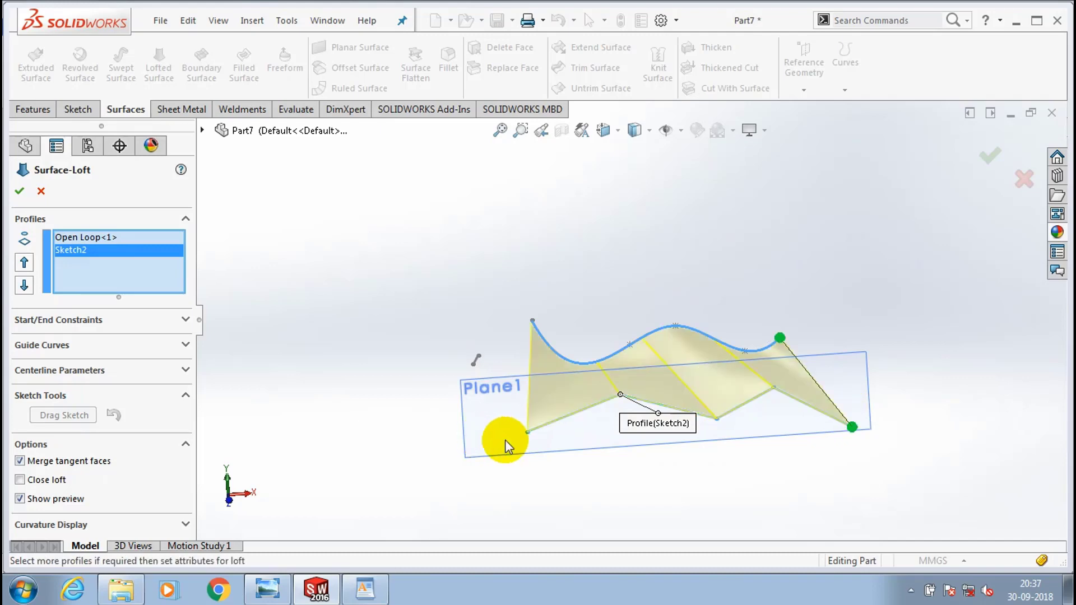
pyautogui.moveTo(687, 478); pyautogui.dragTo(624, 509, button='middle')
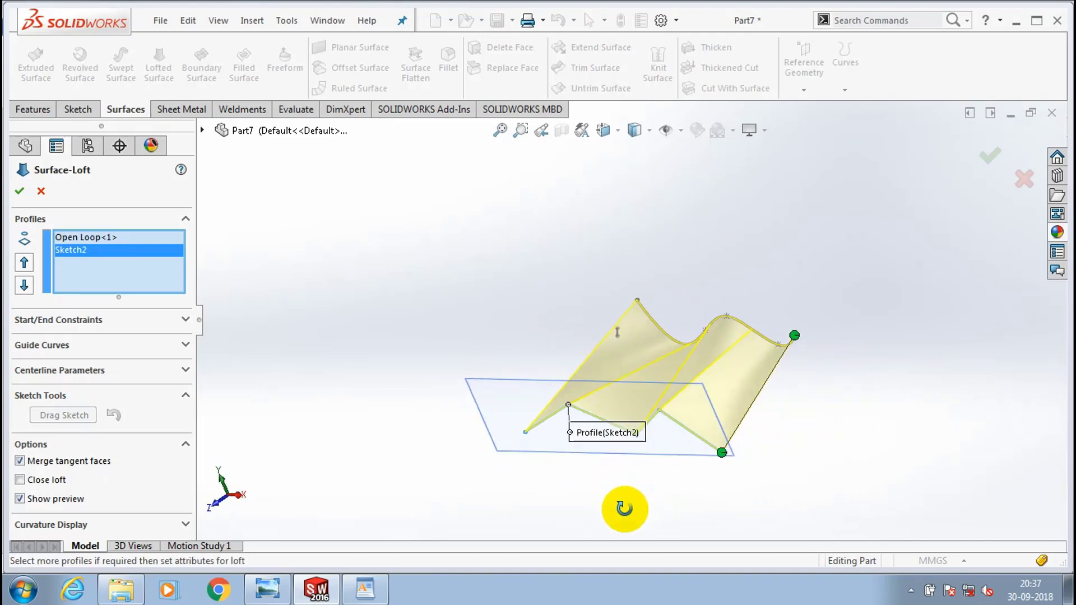
pyautogui.click(16, 191)
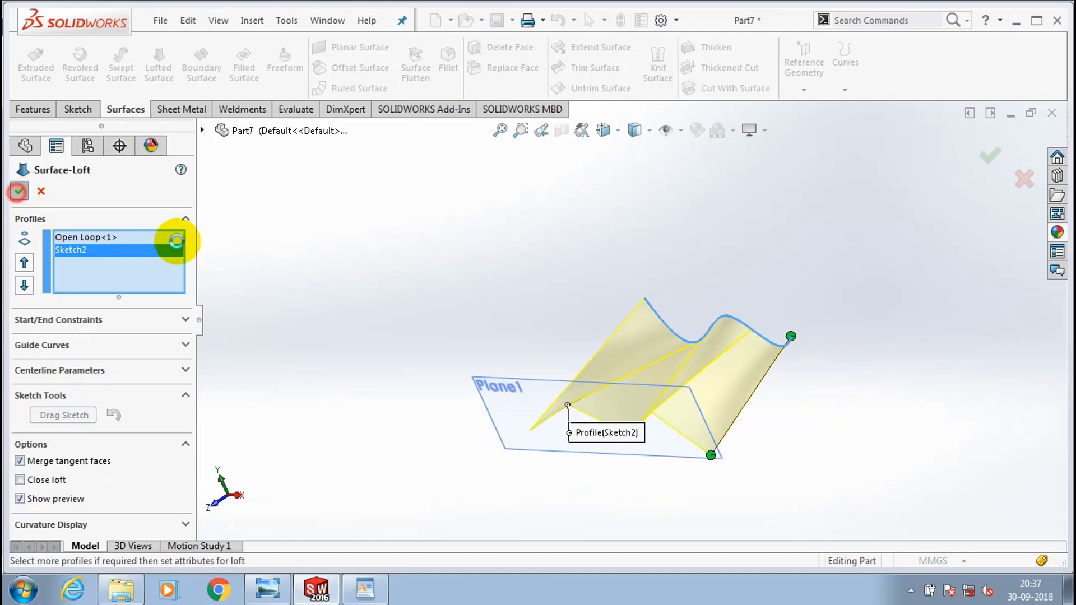
pyautogui.click(371, 304)
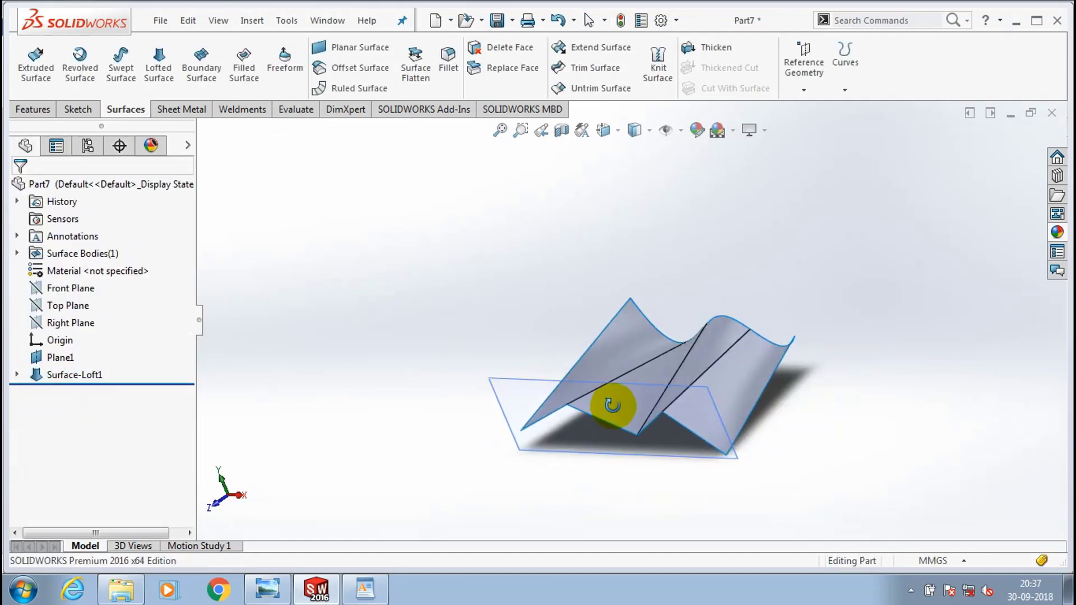
pyautogui.moveTo(641, 477); pyautogui.dragTo(892, 479, button='middle')
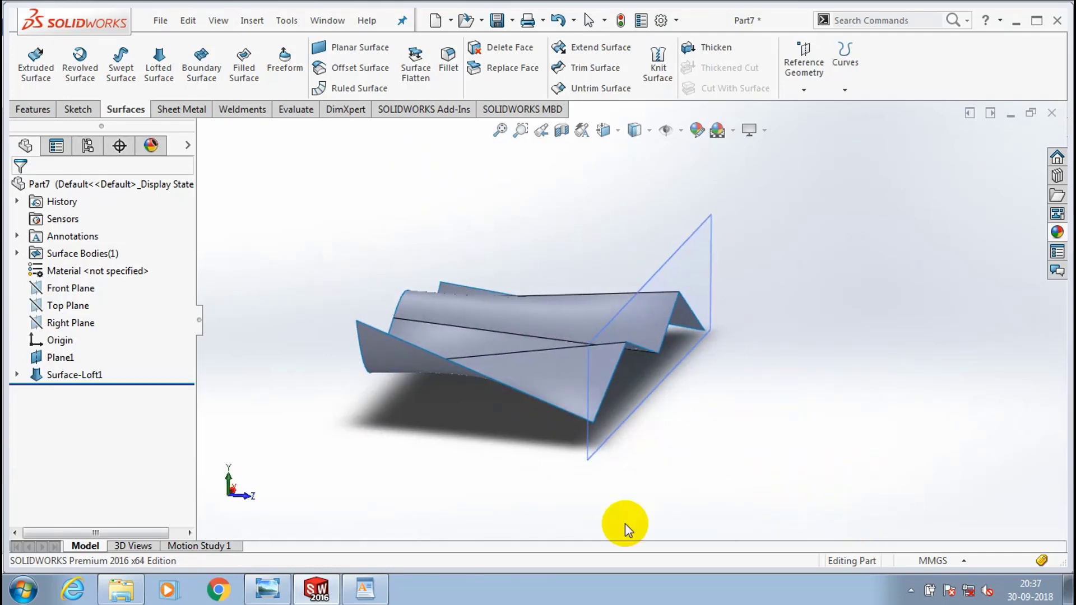
pyautogui.moveTo(624, 524); pyautogui.dragTo(515, 539, button='middle')
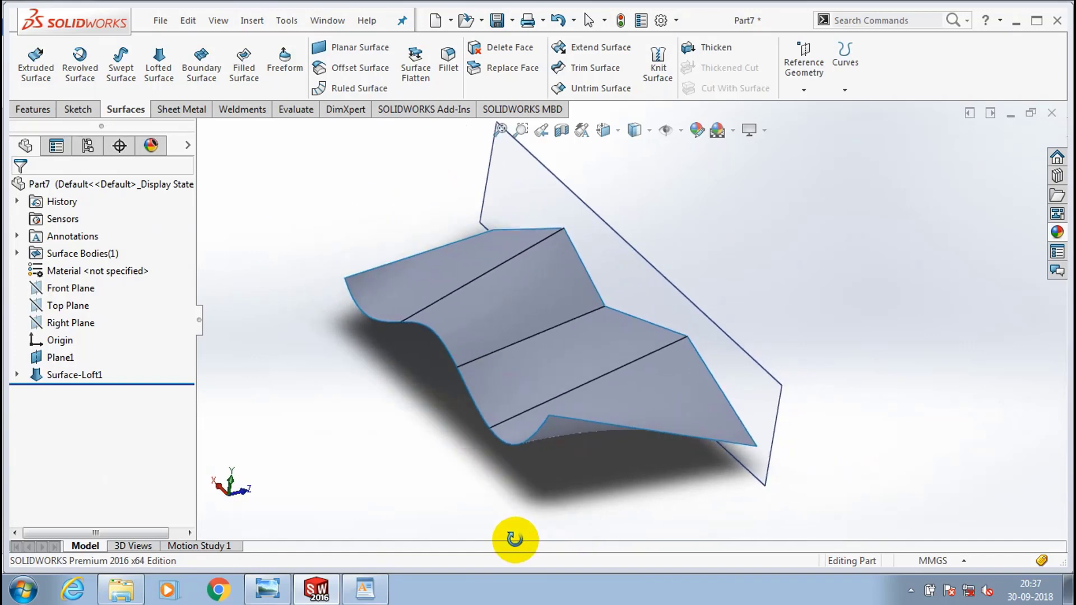
pyautogui.scroll(2, 765, 330)
pyautogui.moveTo(767, 317); pyautogui.dragTo(722, 264, button='middle')
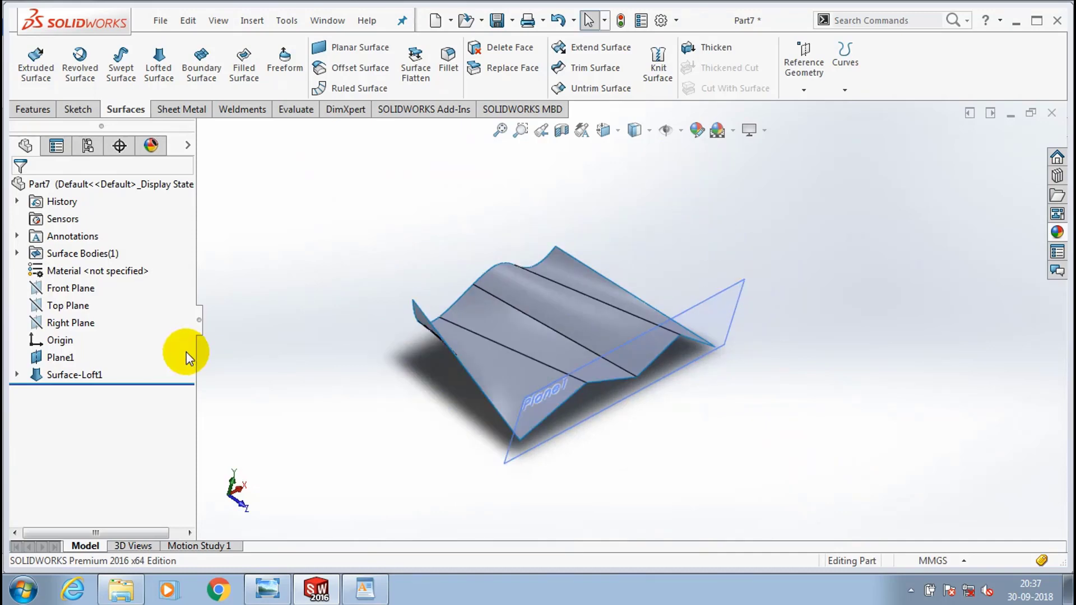
# - Delete Plane1 with its dependent loft and zigzag sketch, and delete the remaining spline sketch
pyautogui.rightClick(70, 368)
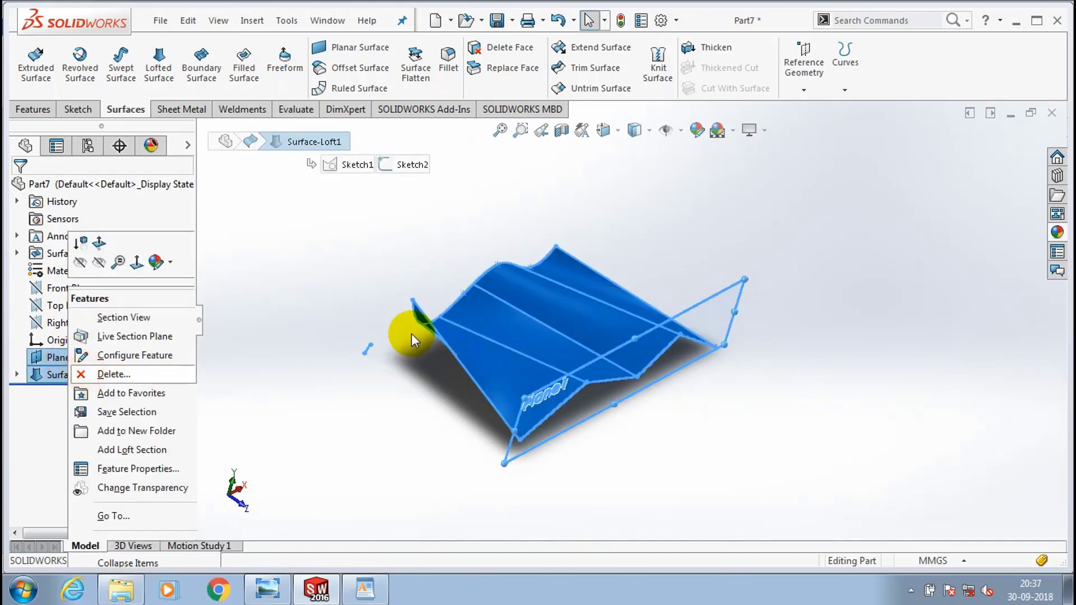
pyautogui.press('Delete')
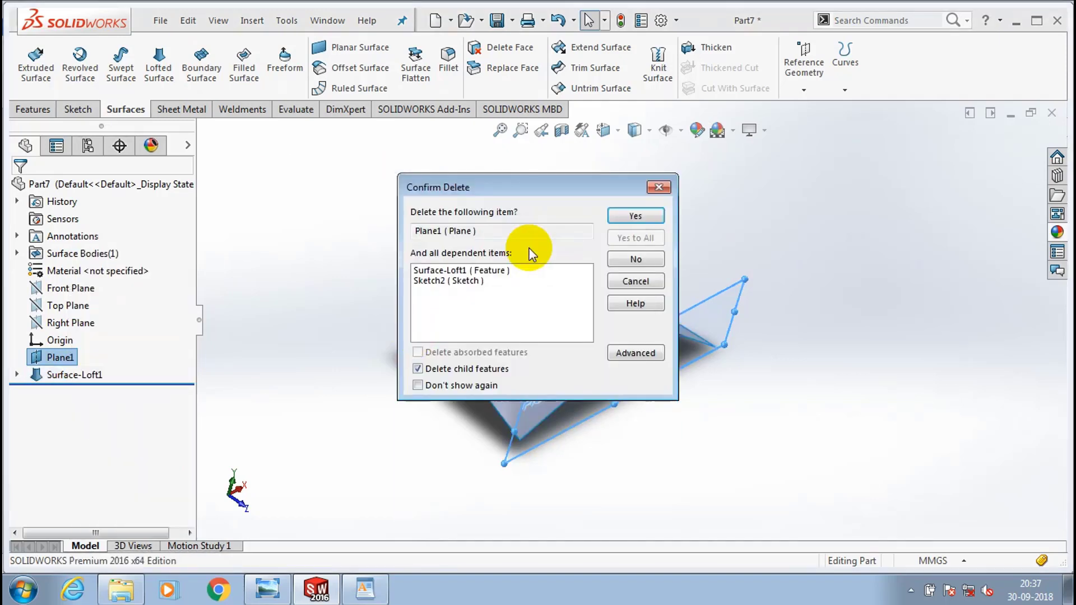
pyautogui.click(619, 218)
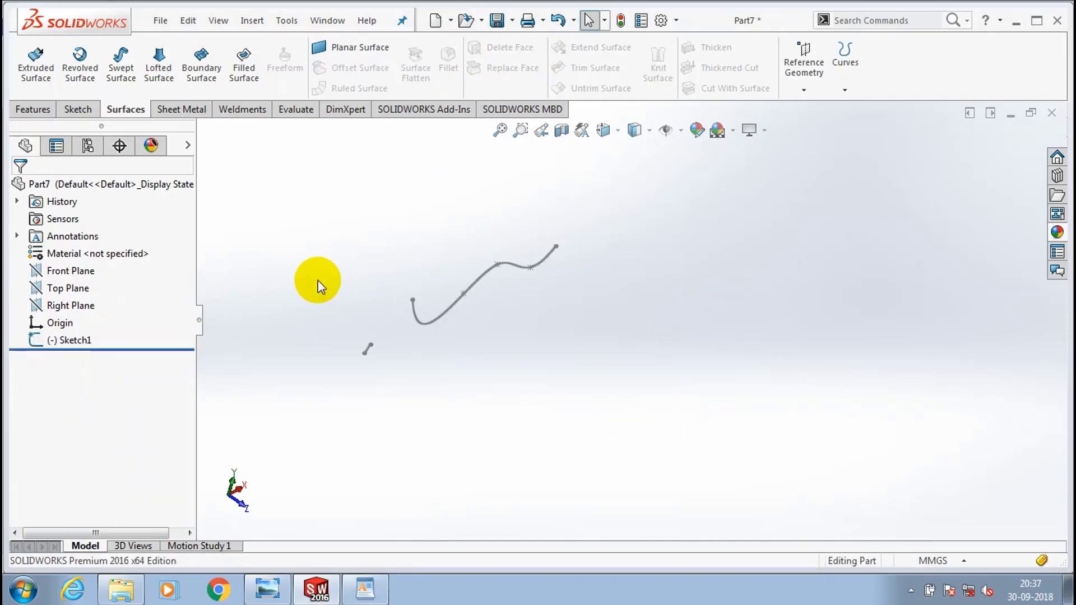
pyautogui.rightClick(82, 340)
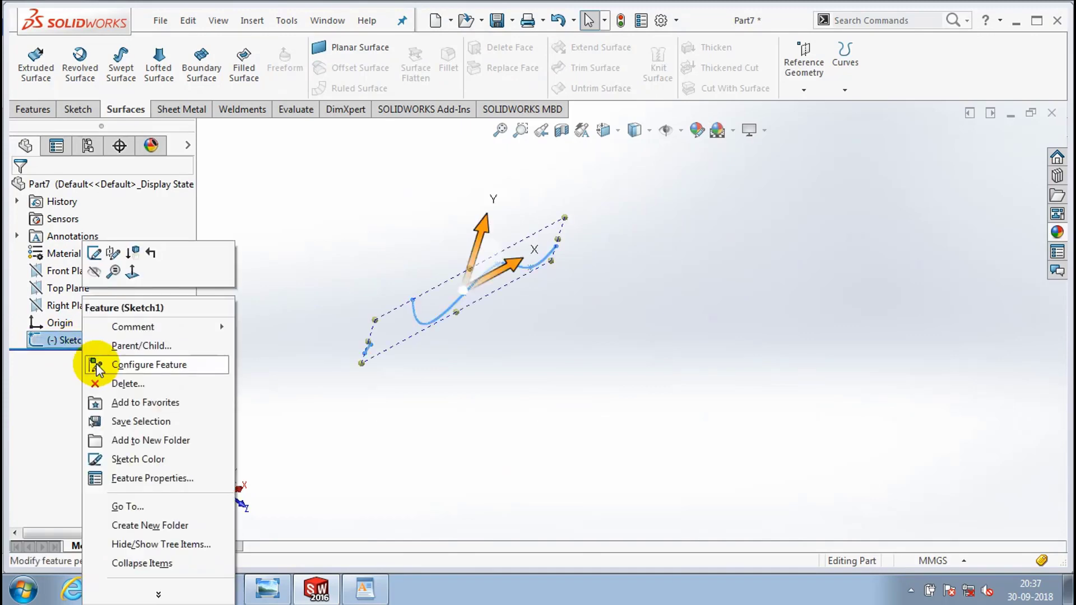
pyautogui.click(110, 386)
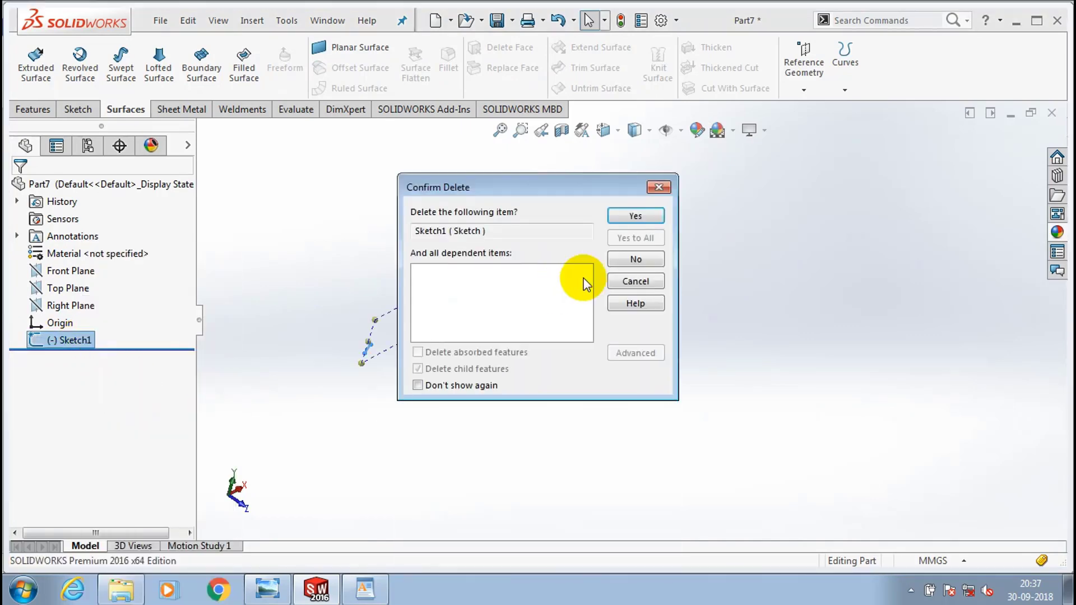
pyautogui.click(644, 214)
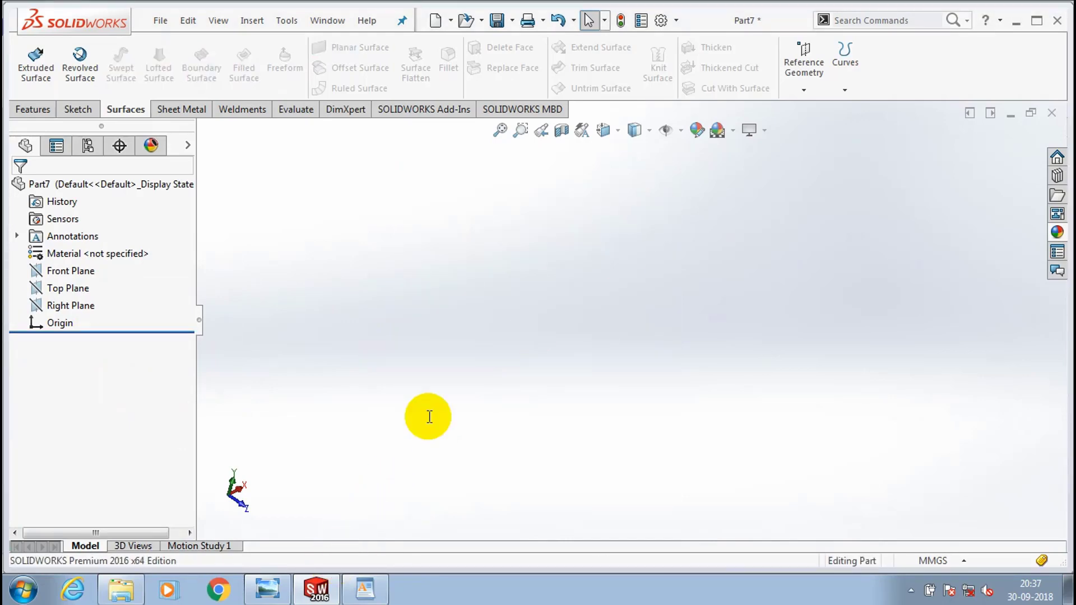
# - Sketch a vertical line about 67 mm long on the Front Plane, about 78 mm from the origin in negative X
pyautogui.moveTo(395, 422); pyautogui.dragTo(247, 423)
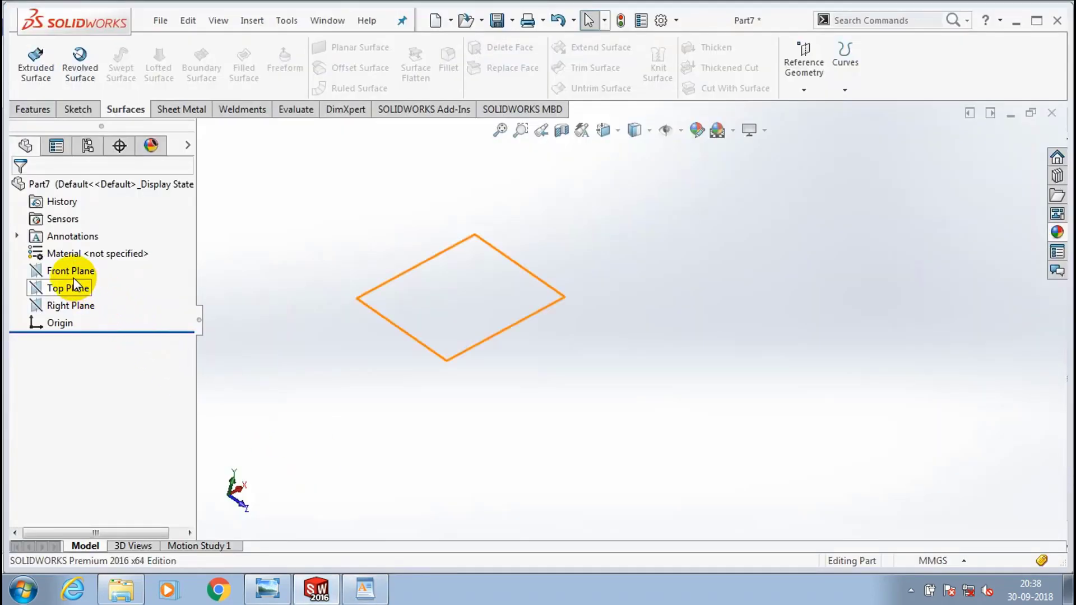
pyautogui.click(71, 273)
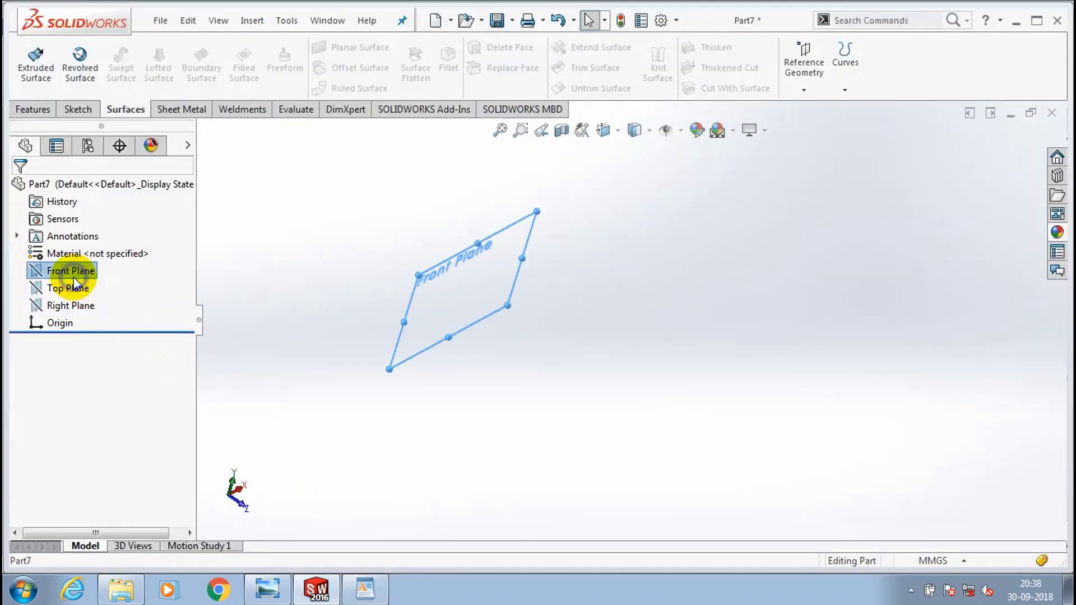
pyautogui.rightClick(71, 272)
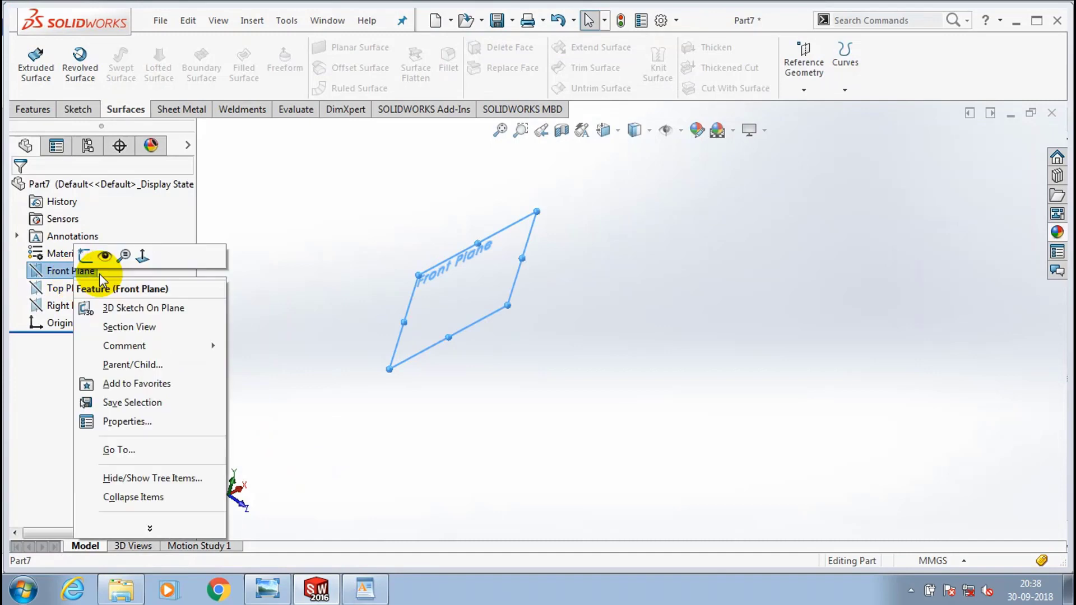
pyautogui.click(143, 256)
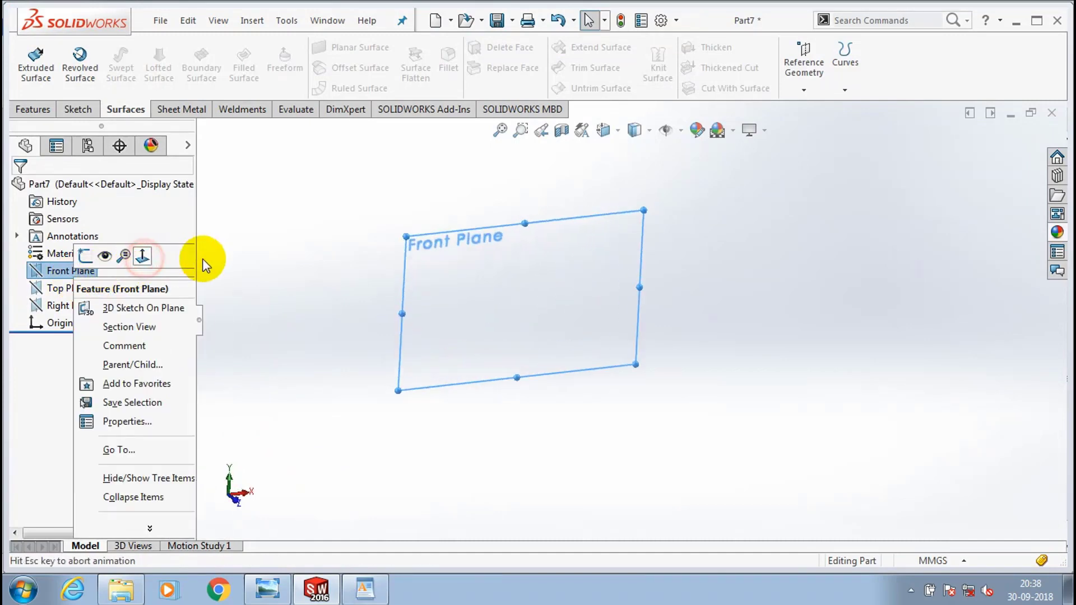
pyautogui.click(78, 110)
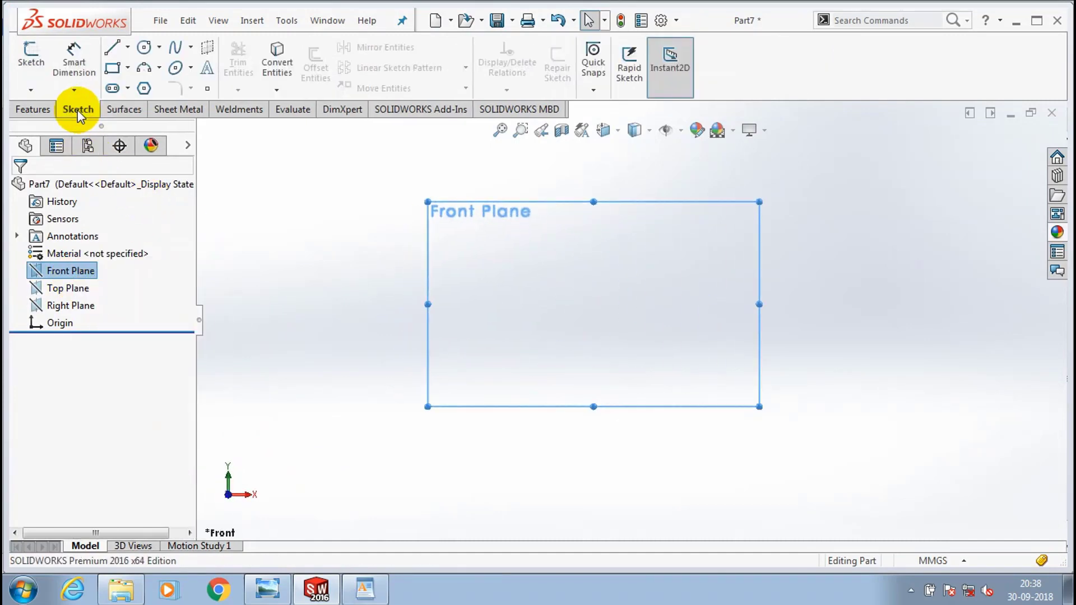
pyautogui.click(114, 50)
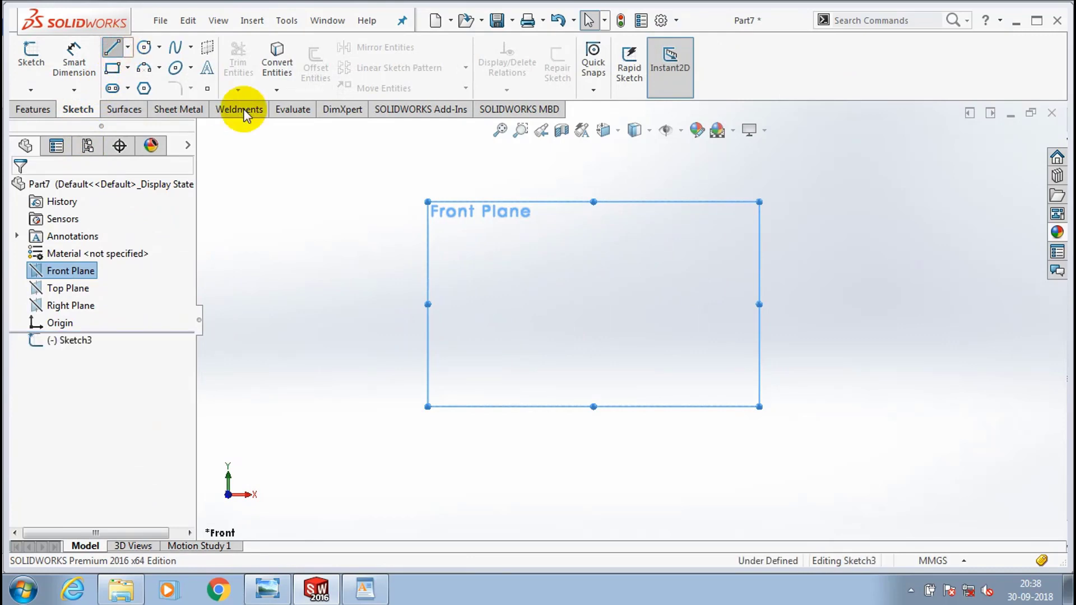
pyautogui.click(480, 186)
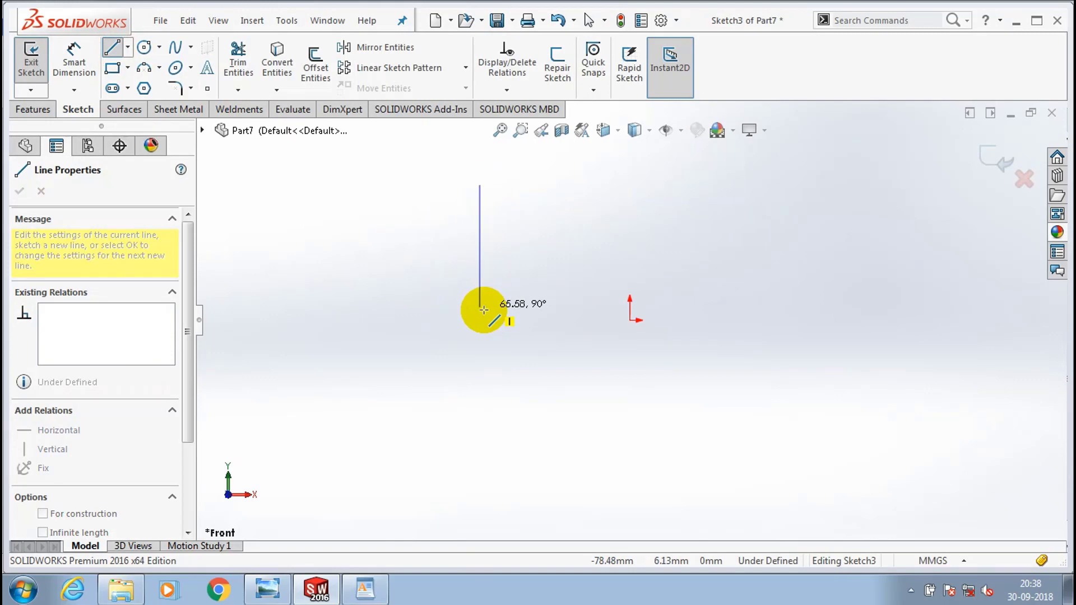
pyautogui.click(483, 310)
pyautogui.press('Escape')
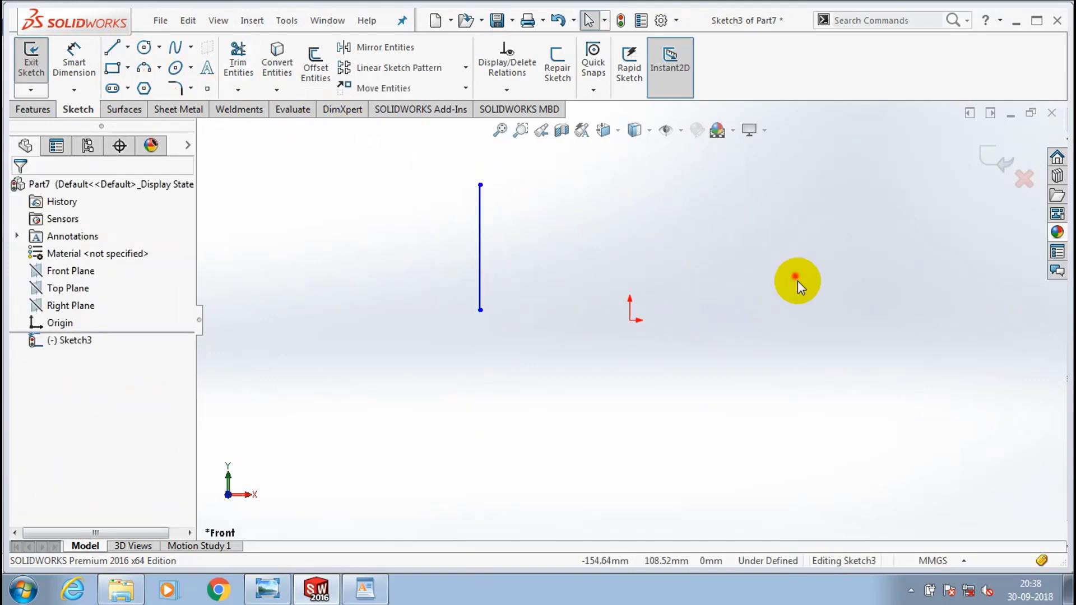
# - Add a separate horizontal line below the origin, extending mostly in the positive X direction, and finish the sketch
pyautogui.press('l')
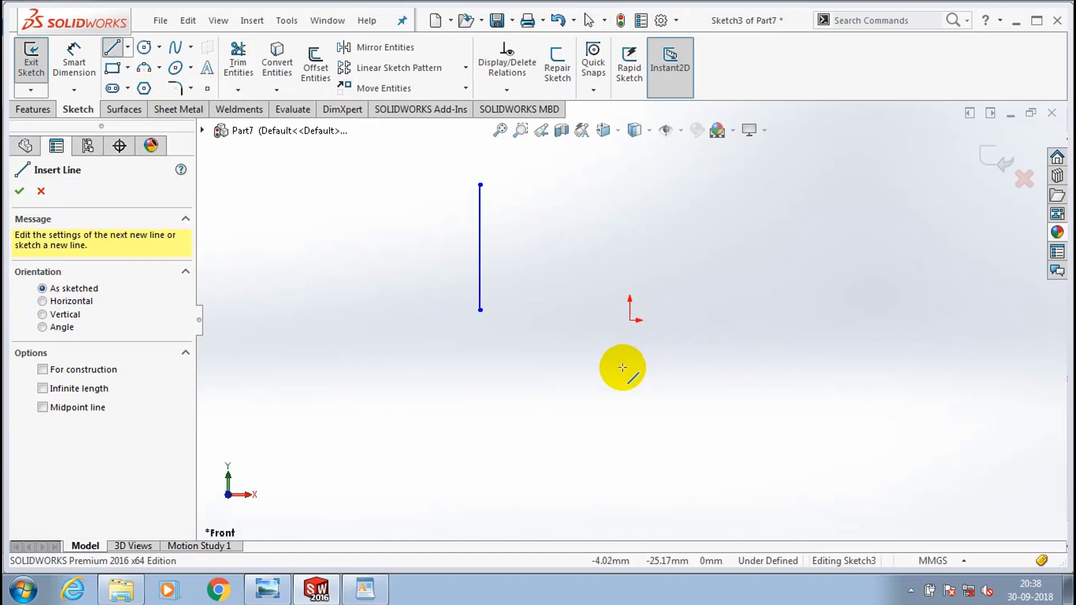
pyautogui.click(619, 375)
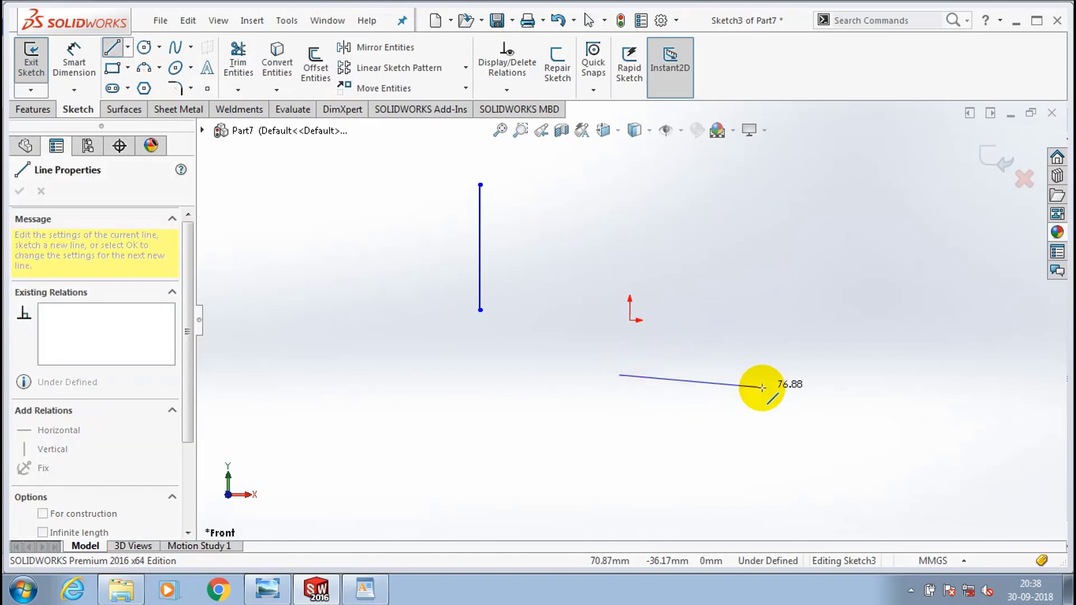
pyautogui.click(773, 374)
pyautogui.press('Escape')
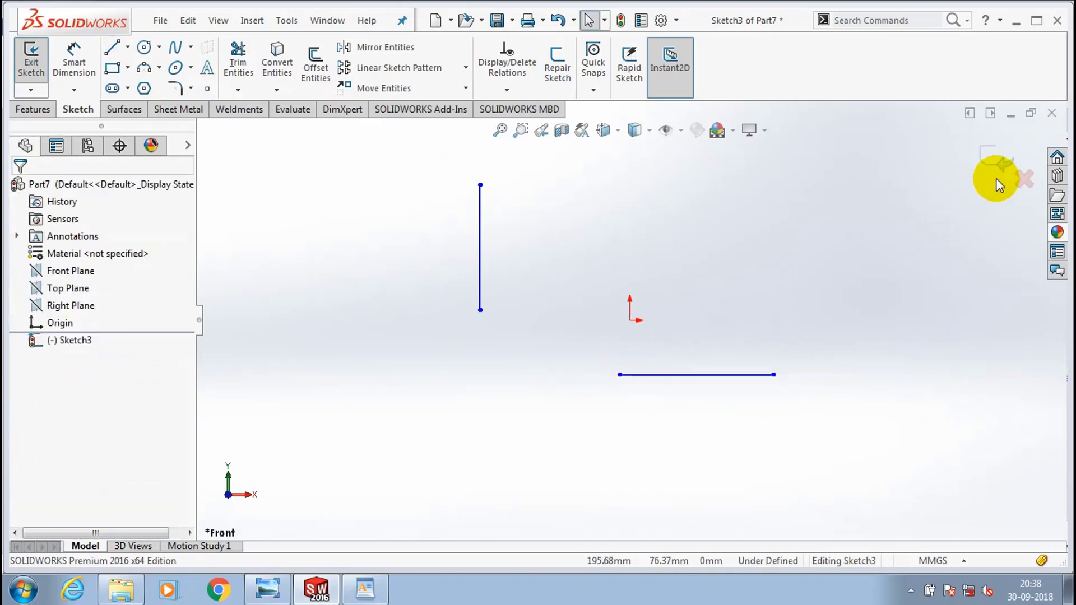
pyautogui.click(994, 156)
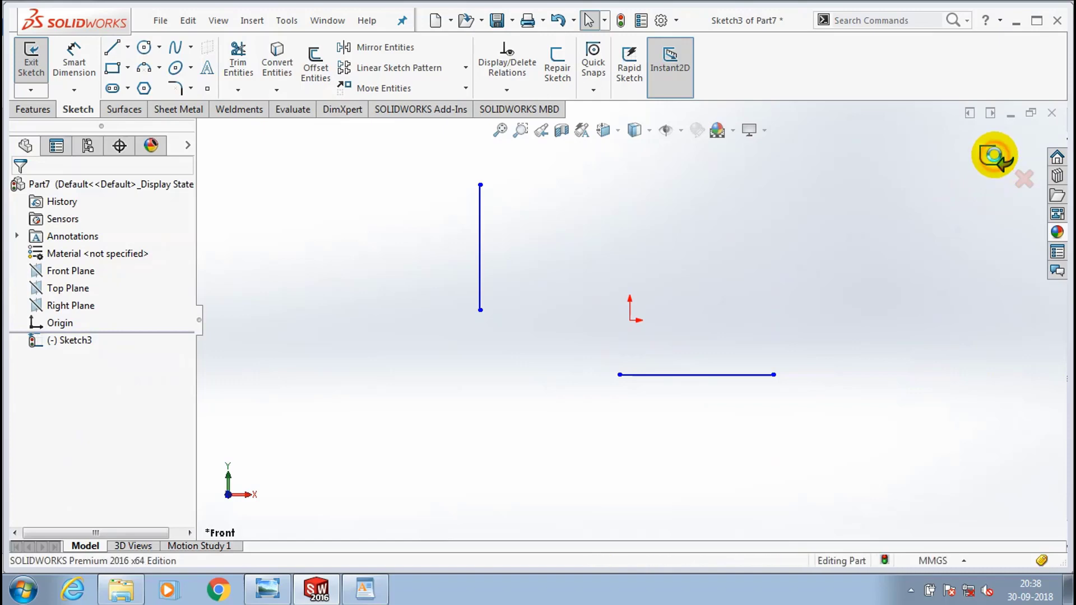
pyautogui.click(29, 69)
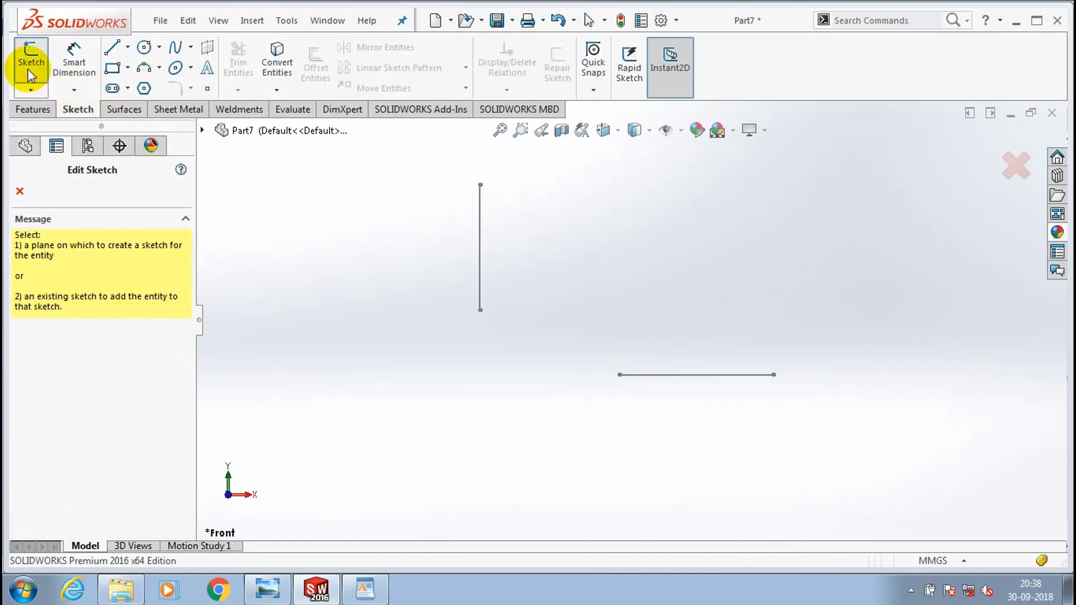
pyautogui.click(20, 192)
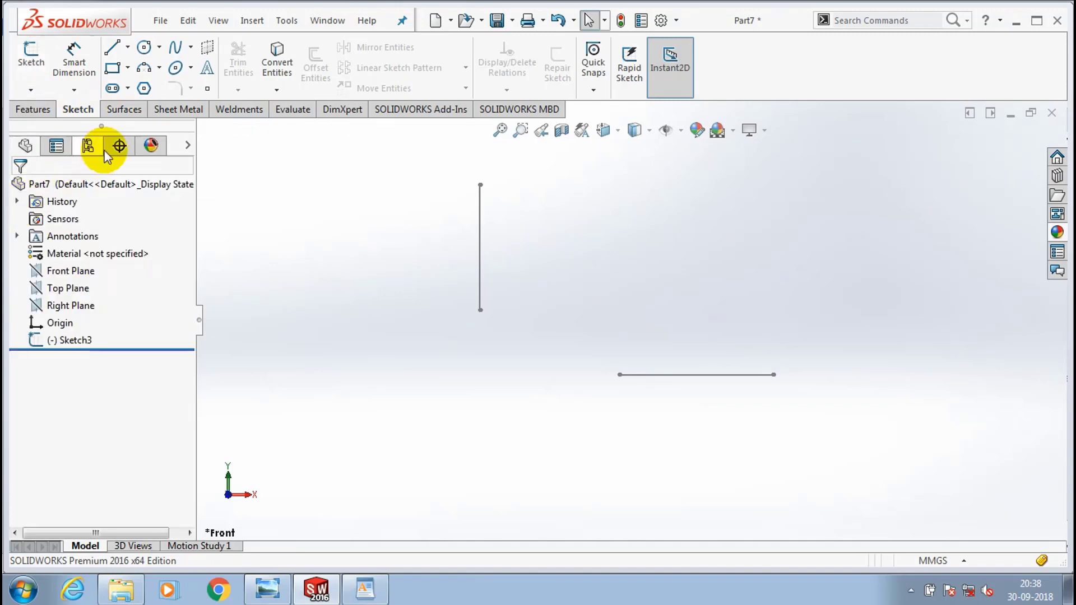
# - Extrude both sketched lines as surfaces from the sketch plane with a Blind depth of 90 mm
pyautogui.click(134, 115)
pyautogui.click(36, 67)
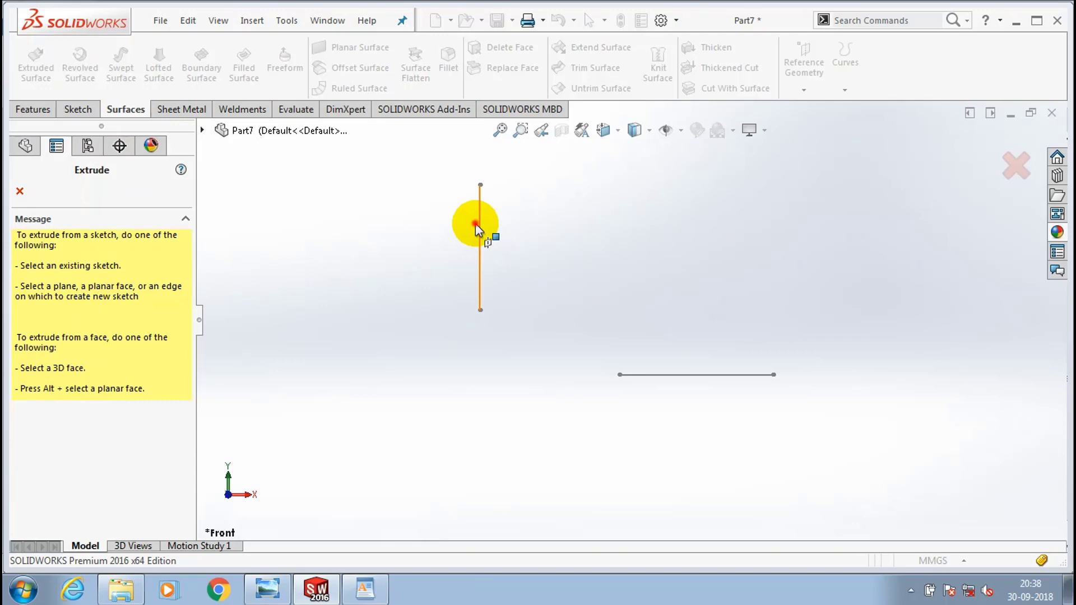
pyautogui.click(476, 224)
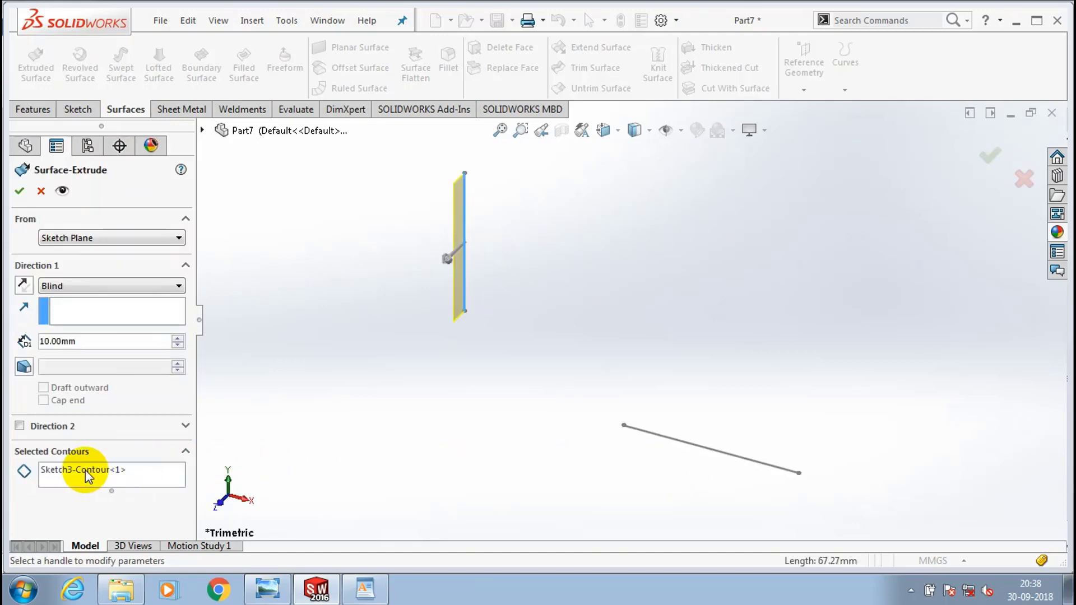
pyautogui.click(747, 458)
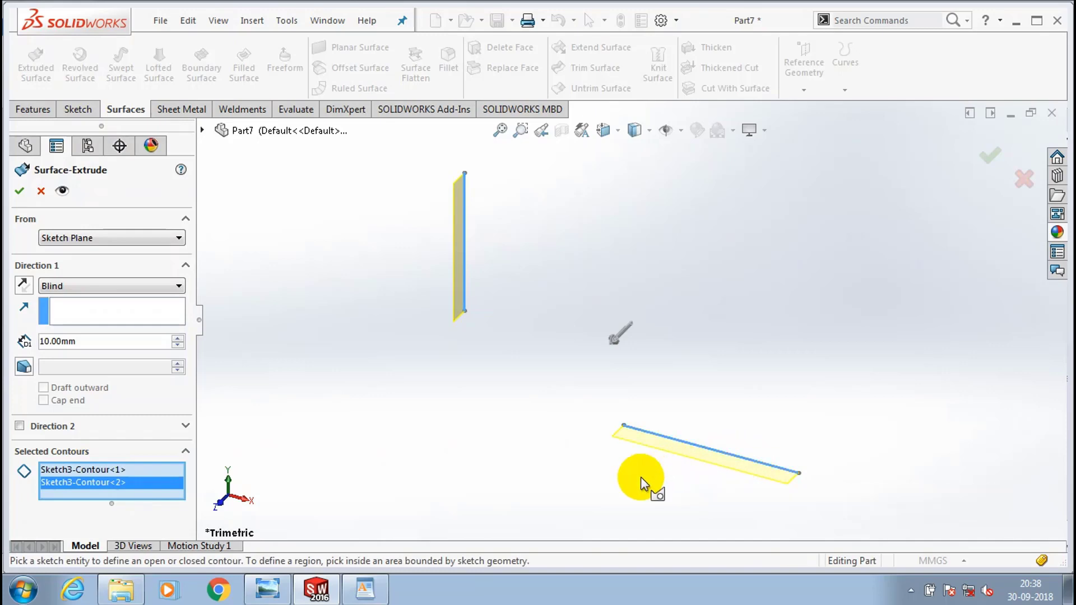
pyautogui.click(179, 339)
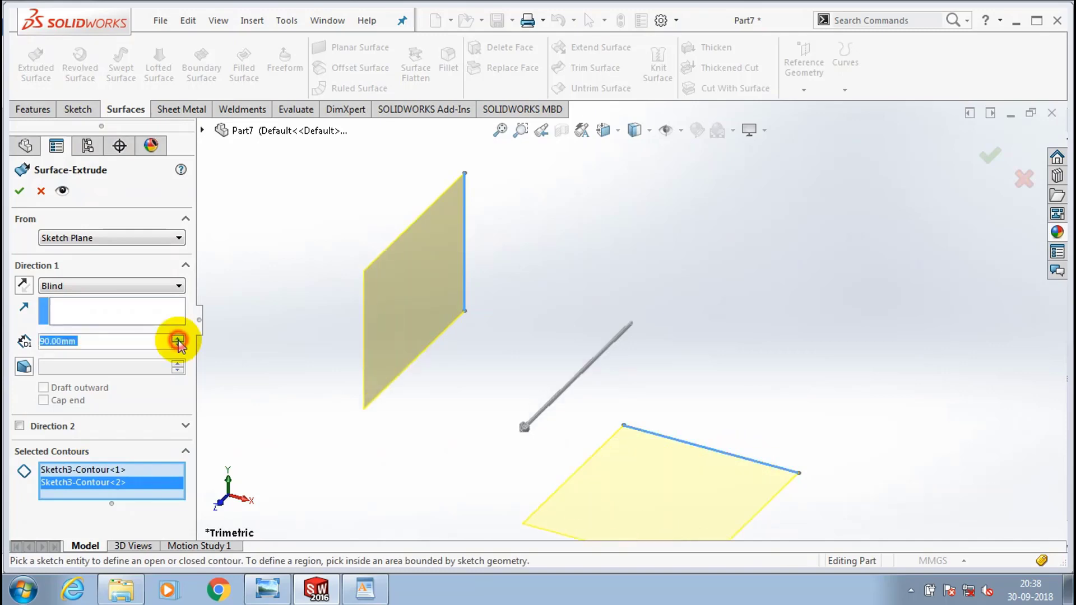
pyautogui.click(19, 191)
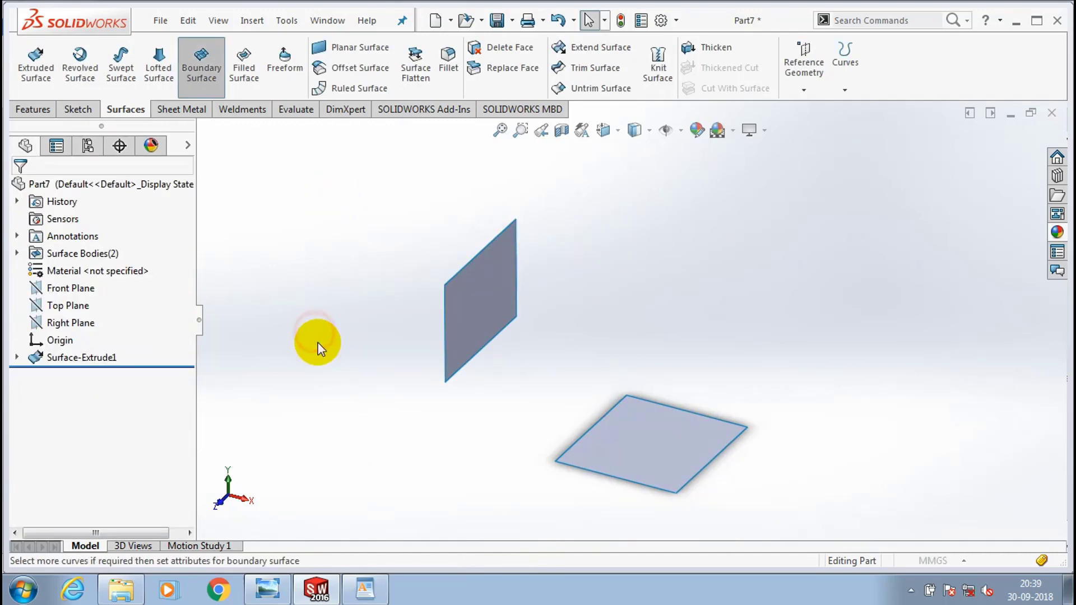
# - Create a boundary surface between the facing edges of the two extruded surfaces, with Tangency To Face at the horizontal surface's edge
pyautogui.click(492, 341)
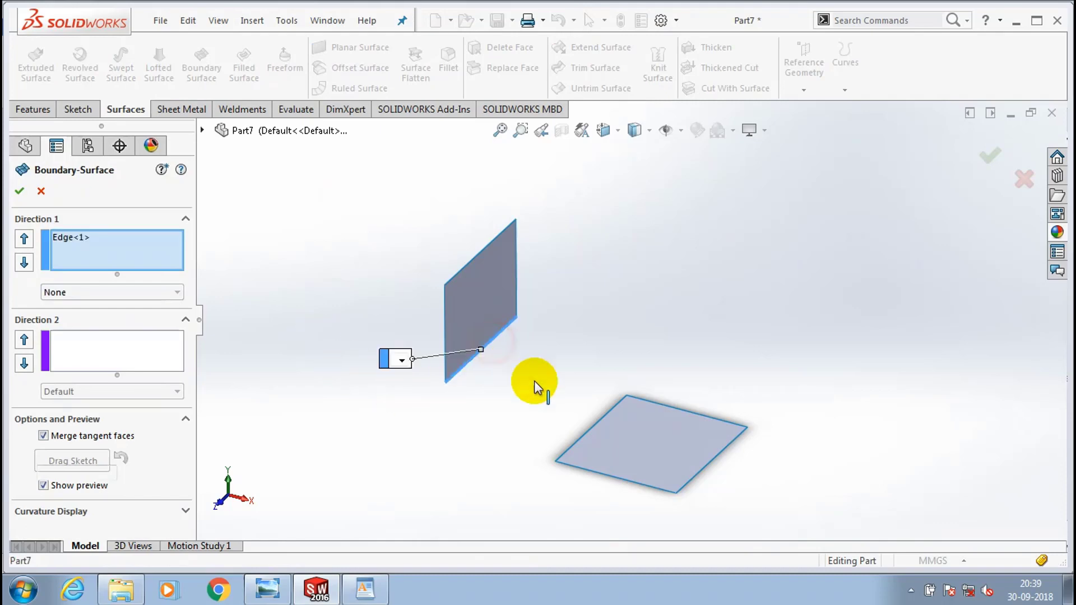
pyautogui.click(596, 425)
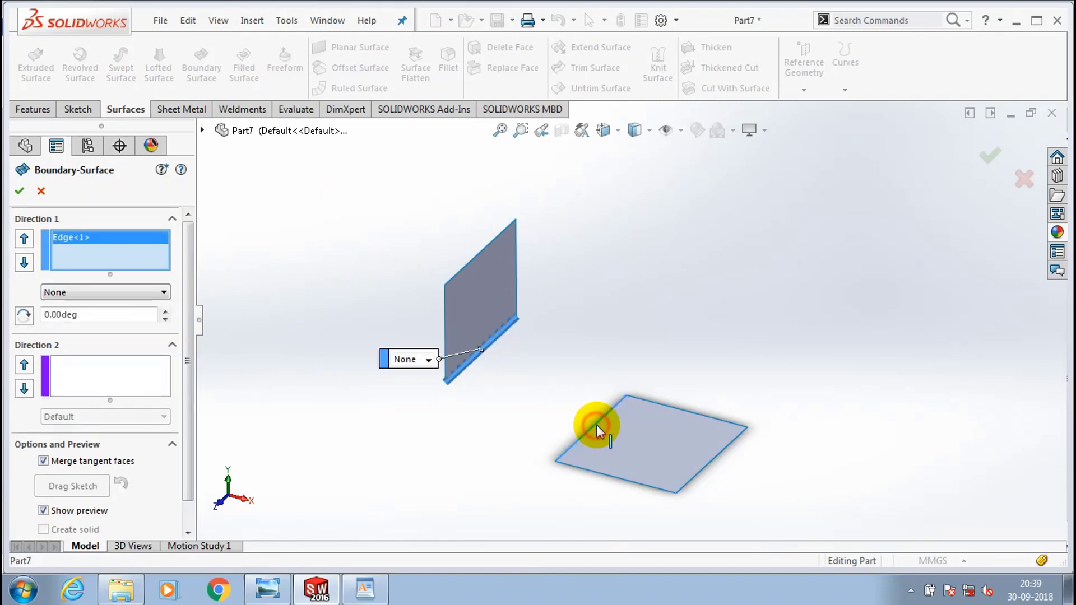
pyautogui.moveTo(458, 493); pyautogui.dragTo(365, 468, button='middle')
pyautogui.click(136, 295)
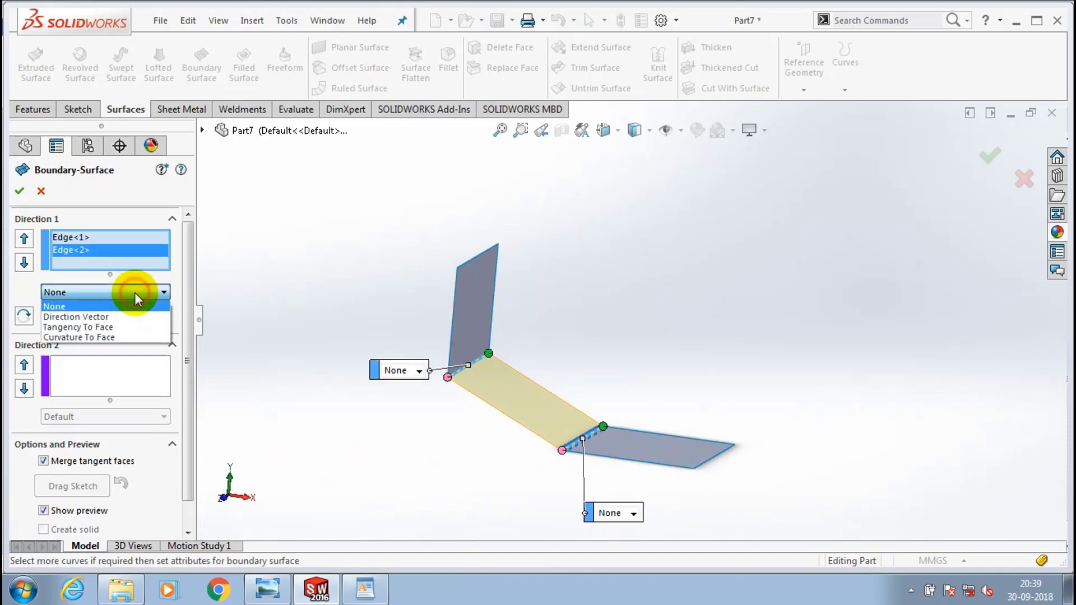
pyautogui.click(122, 328)
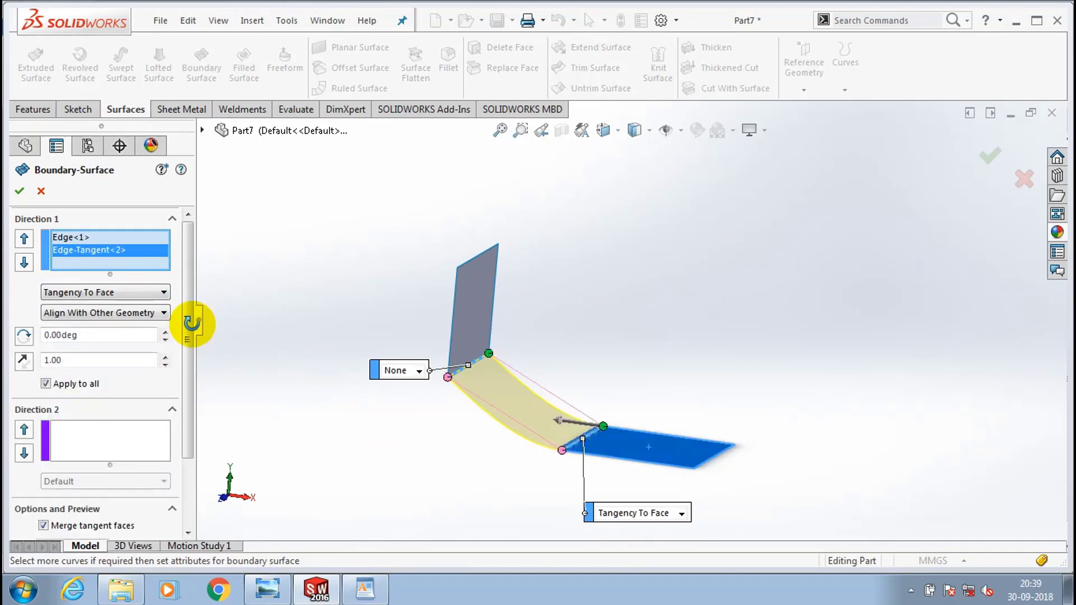
pyautogui.moveTo(192, 324); pyautogui.dragTo(175, 314, button='middle')
pyautogui.click(20, 192)
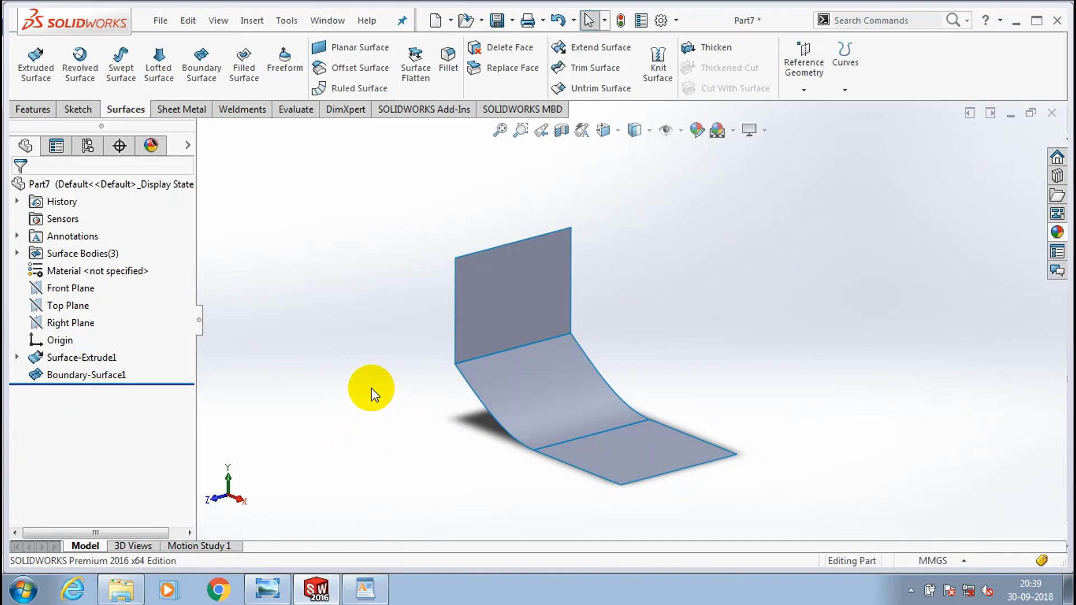
# - Define a second boundary surface between the vertical surface's upper edge and the horizontal surface's outer edge, with Curvature To Face at the latter
pyautogui.press('Return')
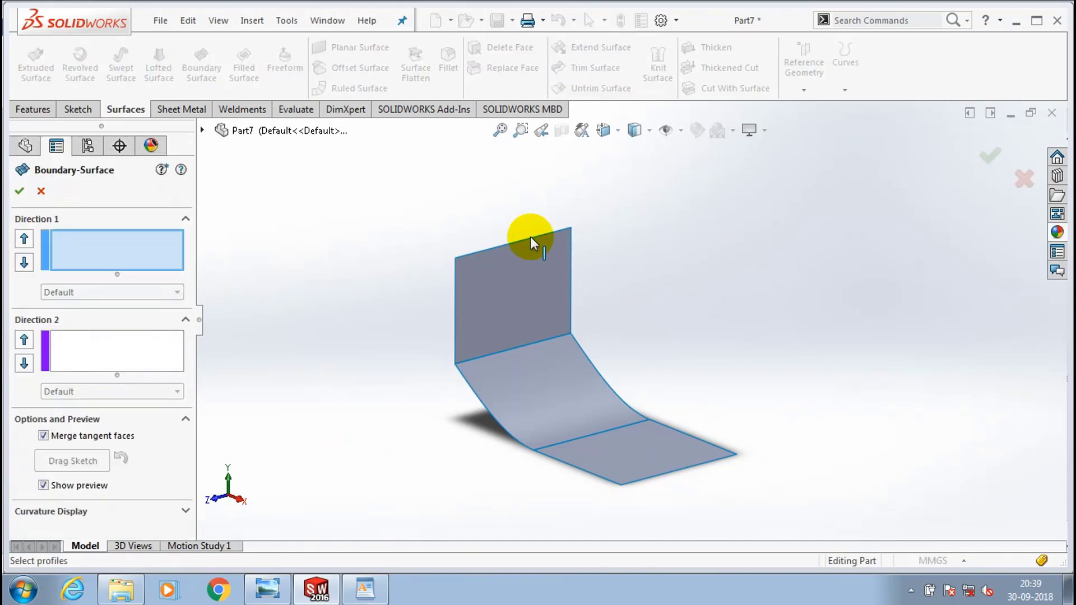
pyautogui.click(530, 238)
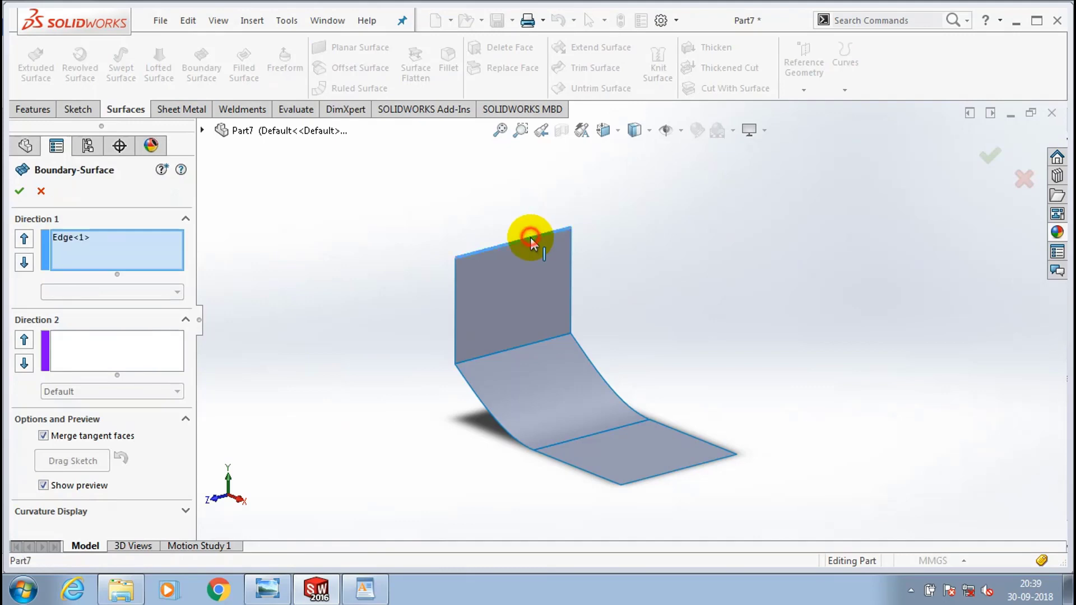
pyautogui.click(698, 466)
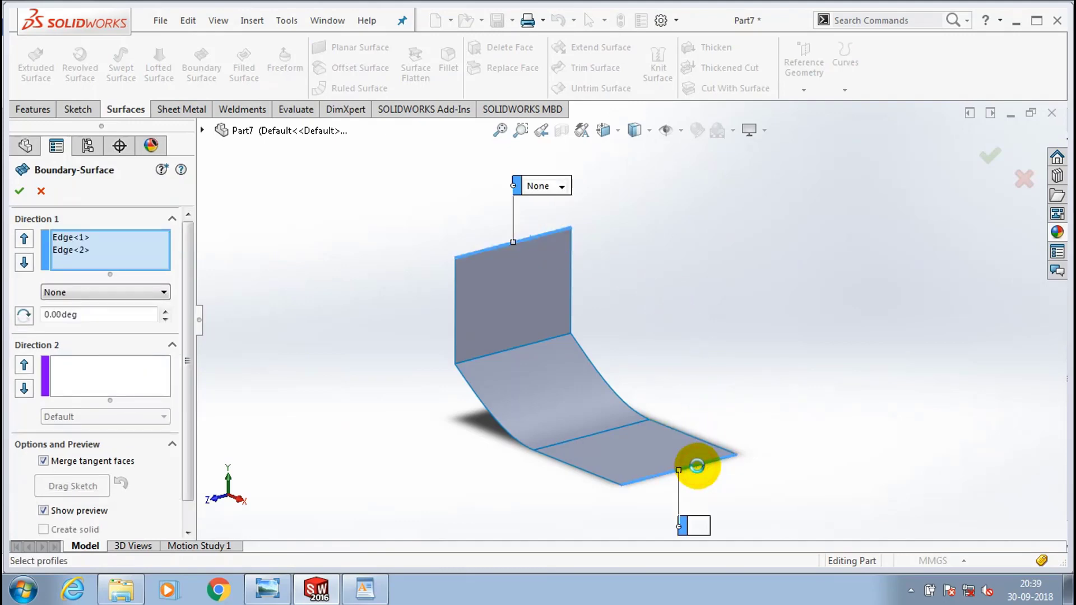
pyautogui.moveTo(503, 491); pyautogui.dragTo(538, 449, button='middle')
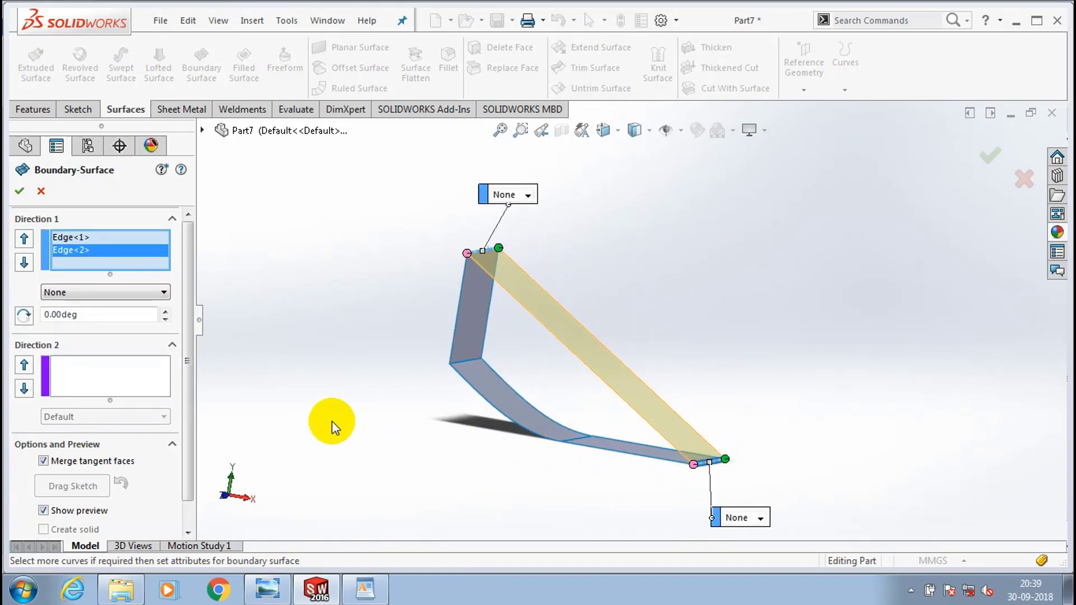
pyautogui.click(148, 296)
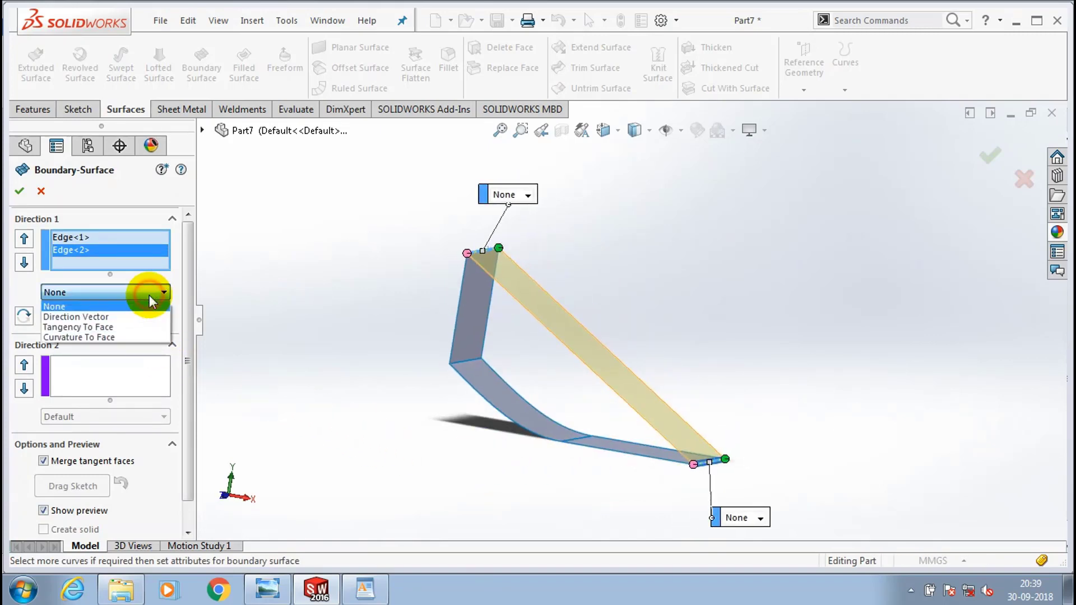
pyautogui.click(125, 339)
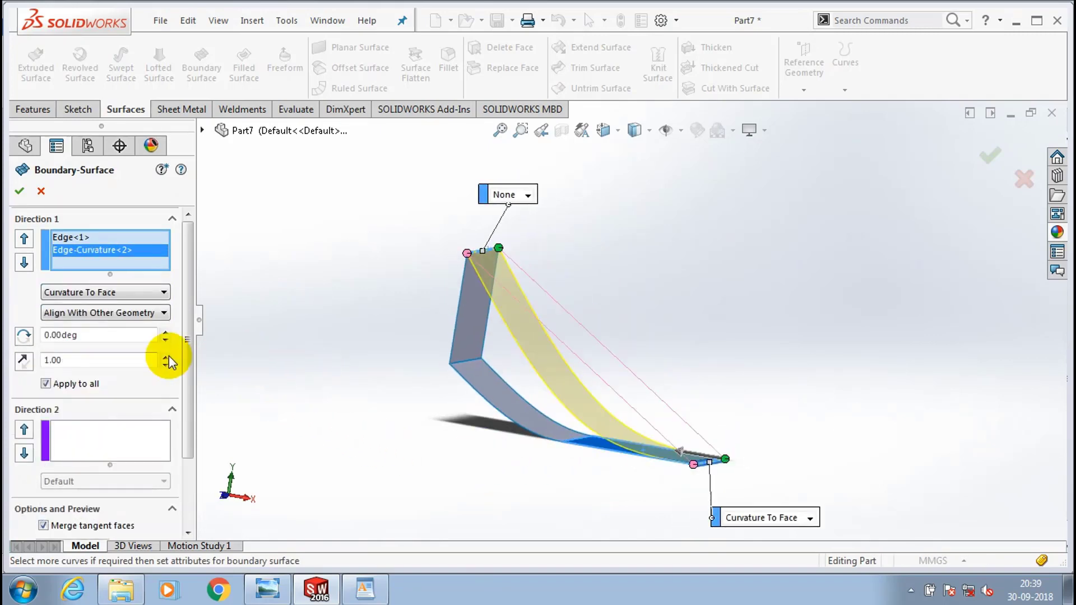
# - Reverse the tangent direction at the horizontal surface's edge, increase the tangent length to 1.30, and create the boundary surface
pyautogui.click(166, 357)
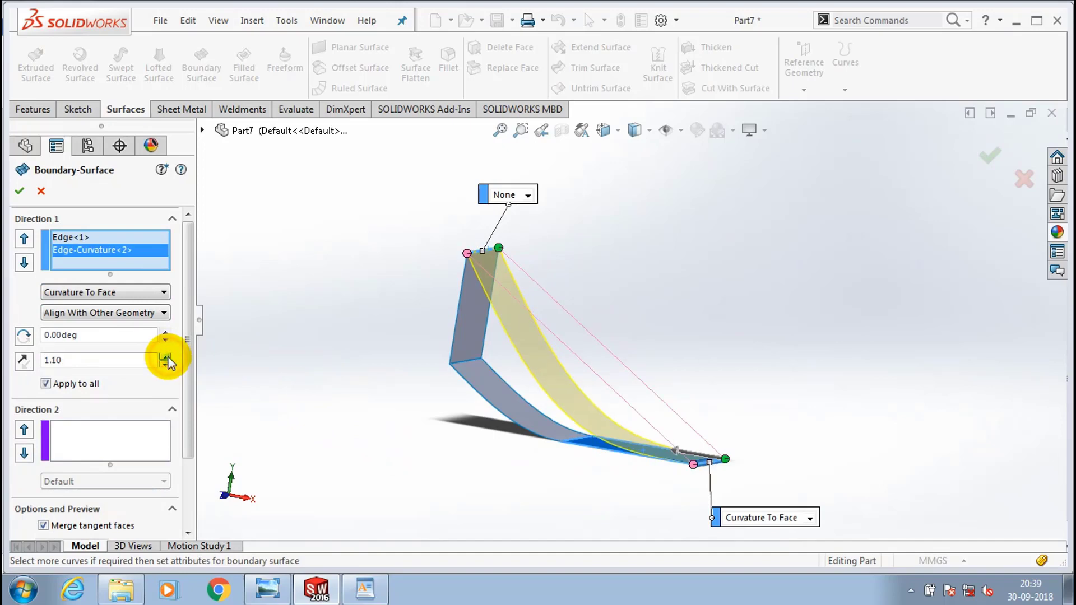
pyautogui.click(167, 357)
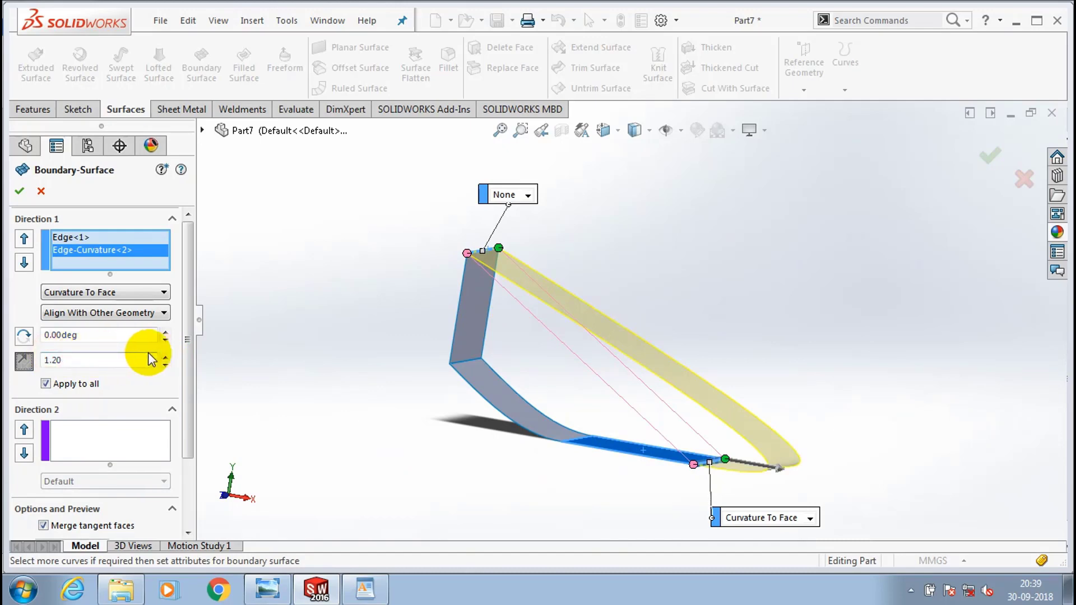
pyautogui.click(166, 356)
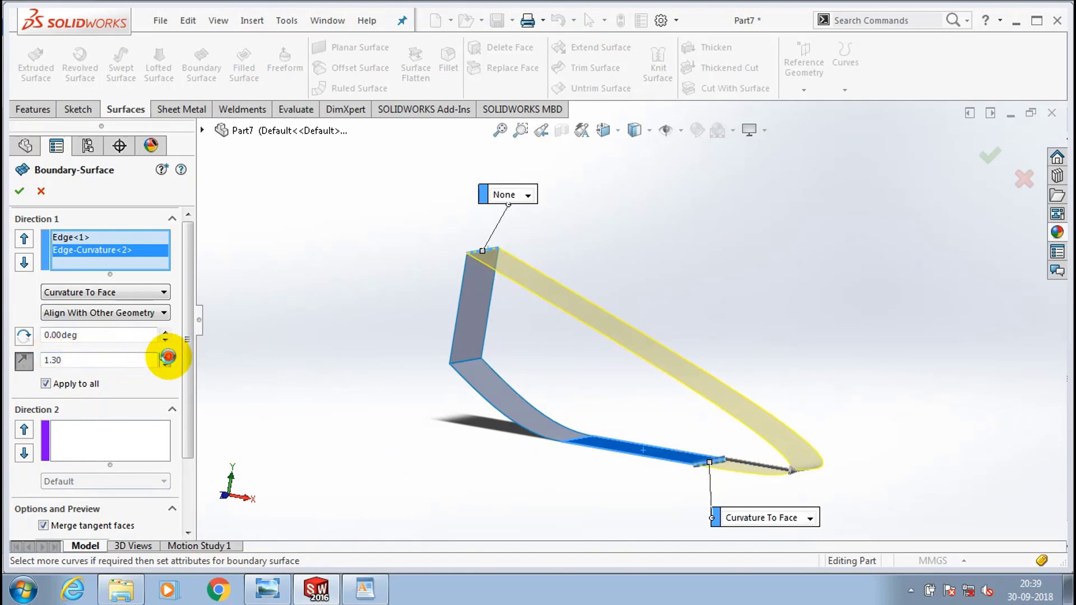
pyautogui.click(19, 191)
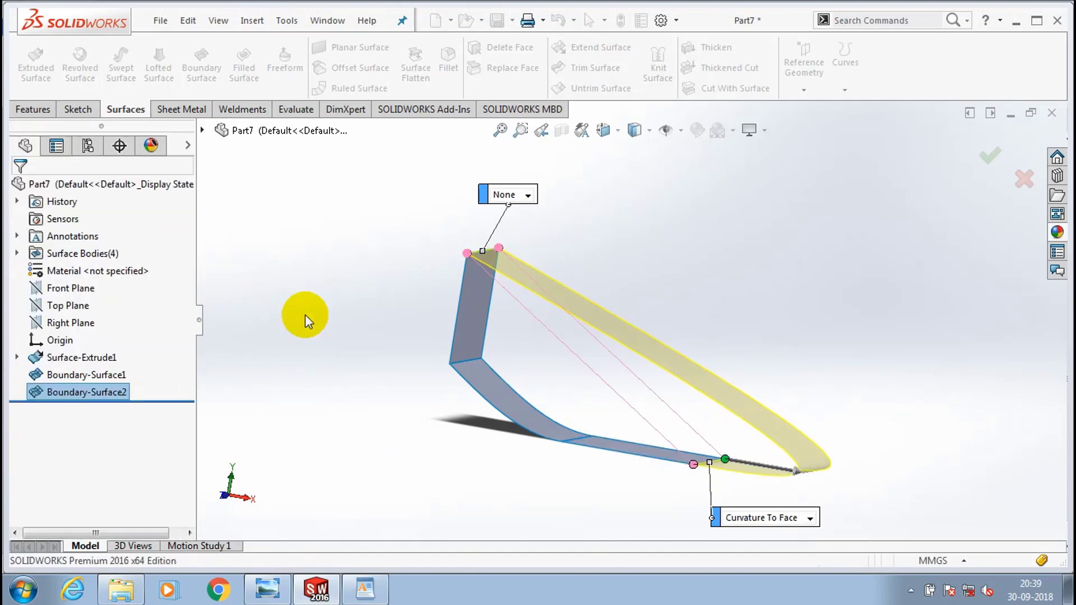
# - Switch to WordPad, highlight the FILLED SURFACE entry in the command list, and return to SOLIDWORKS
pyautogui.moveTo(375, 358); pyautogui.dragTo(700, 437, button='middle')
pyautogui.scroll(-2, 792, 250)
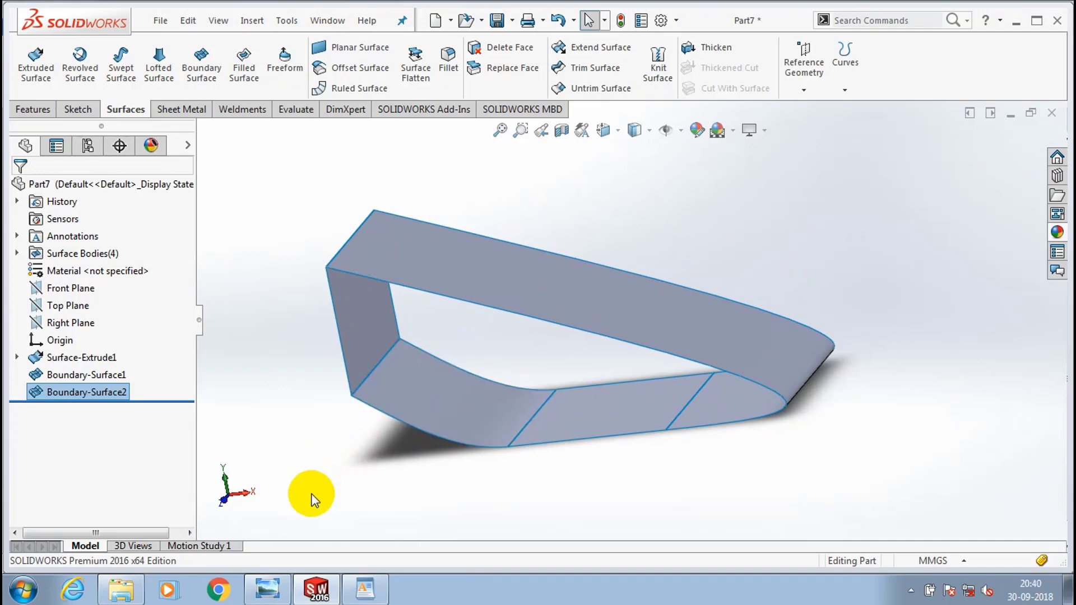
pyautogui.moveTo(312, 497); pyautogui.dragTo(353, 552, button='middle')
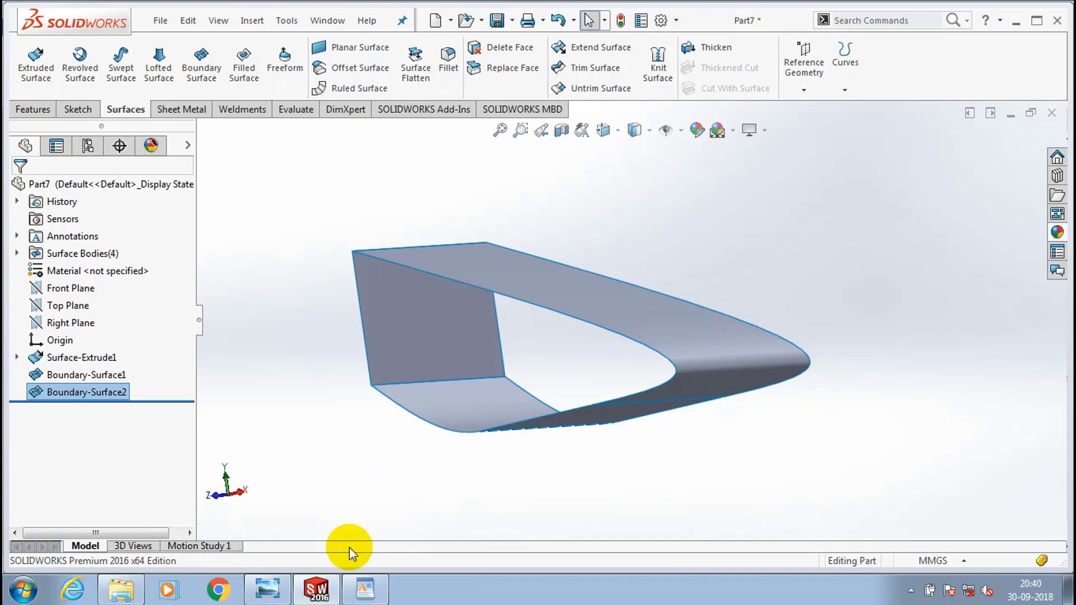
pyautogui.click(365, 588)
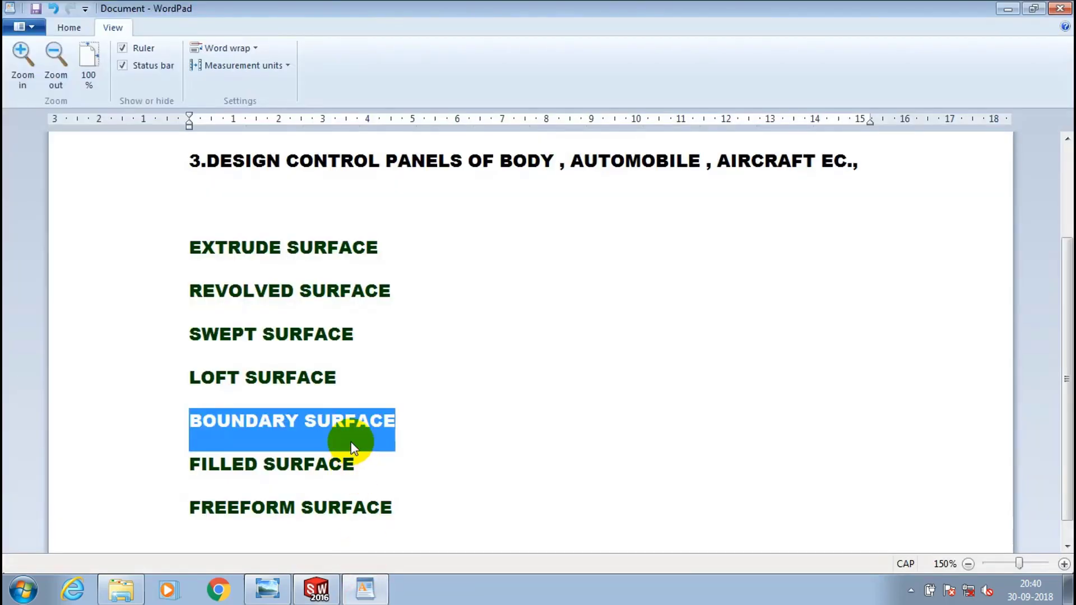
pyautogui.tripleClick(340, 460)
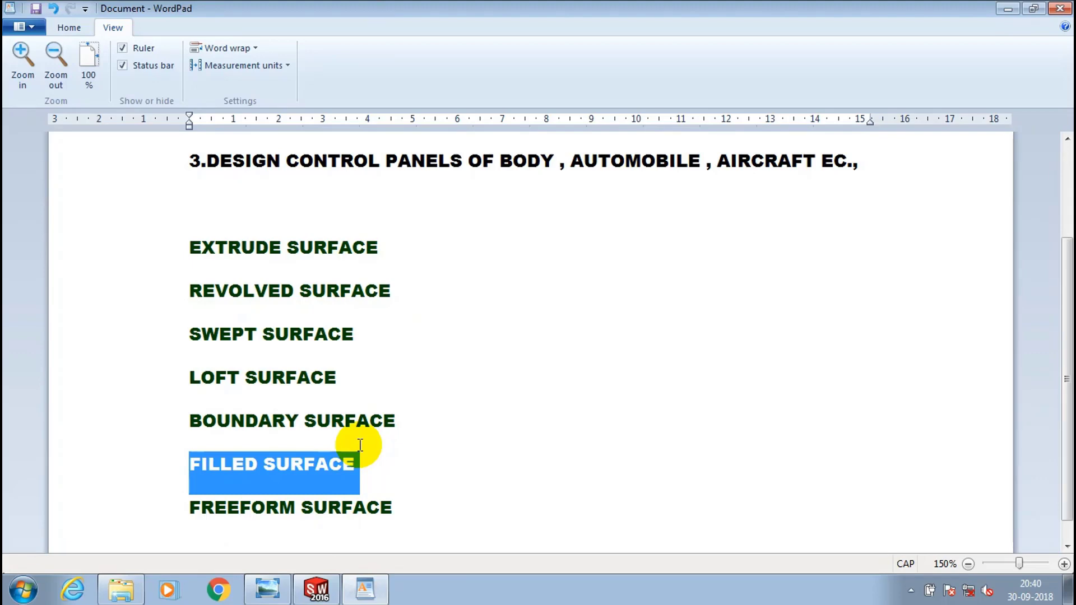
pyautogui.click(317, 588)
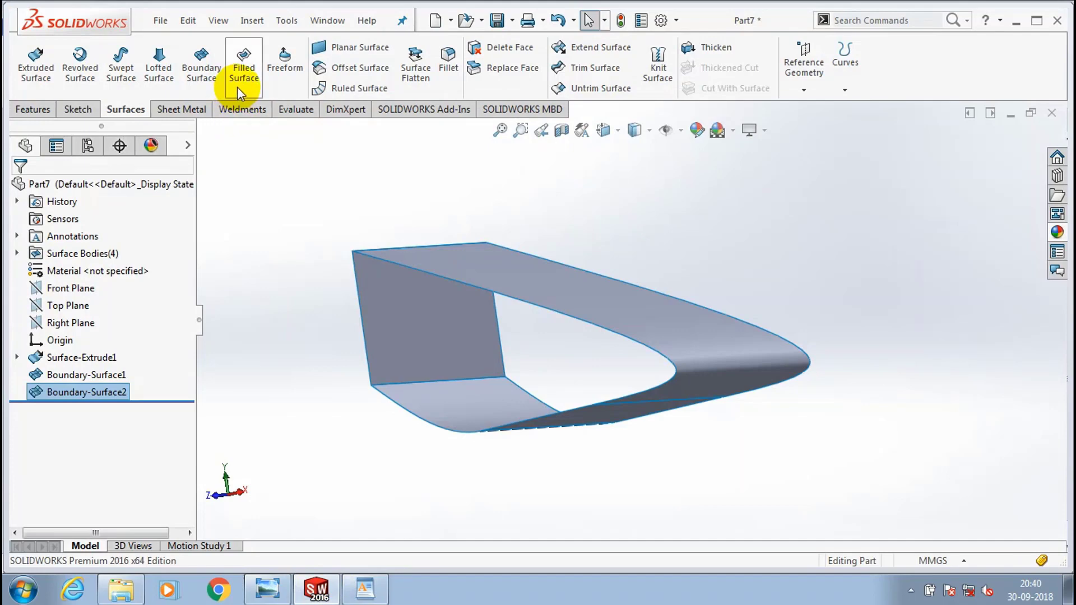
# - Create a filled surface over one open side of the surface loop, using its four boundary edges with Contact and Optimize surface
pyautogui.click(244, 73)
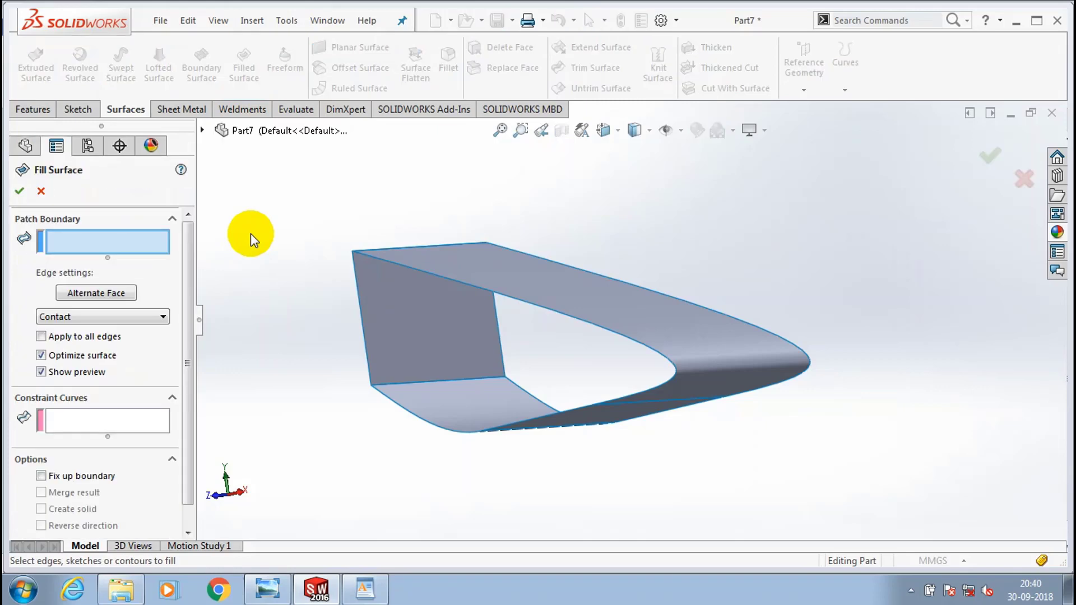
pyautogui.click(357, 303)
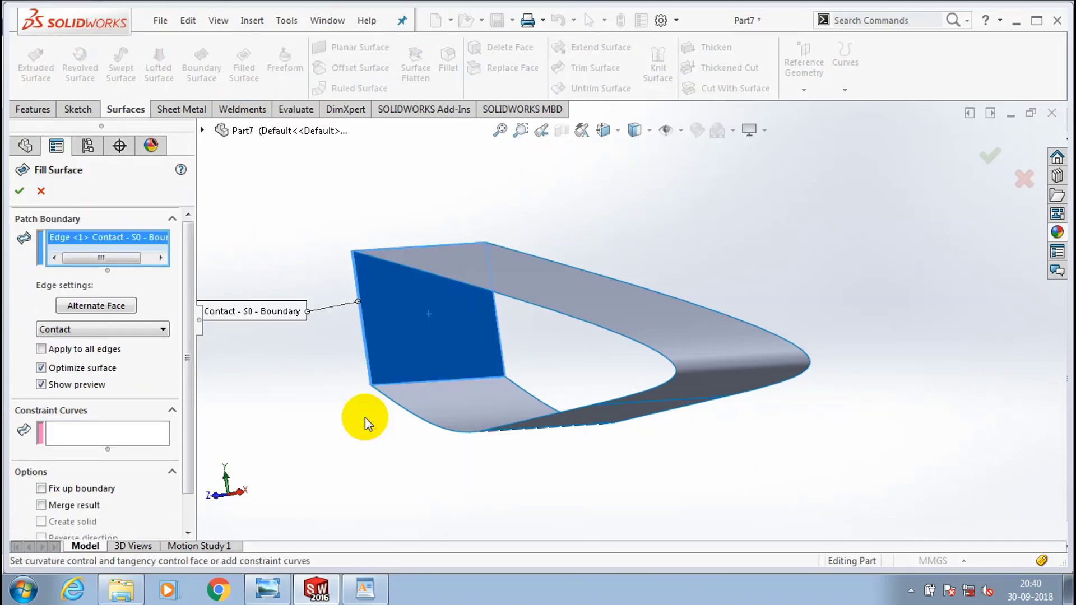
pyautogui.click(408, 412)
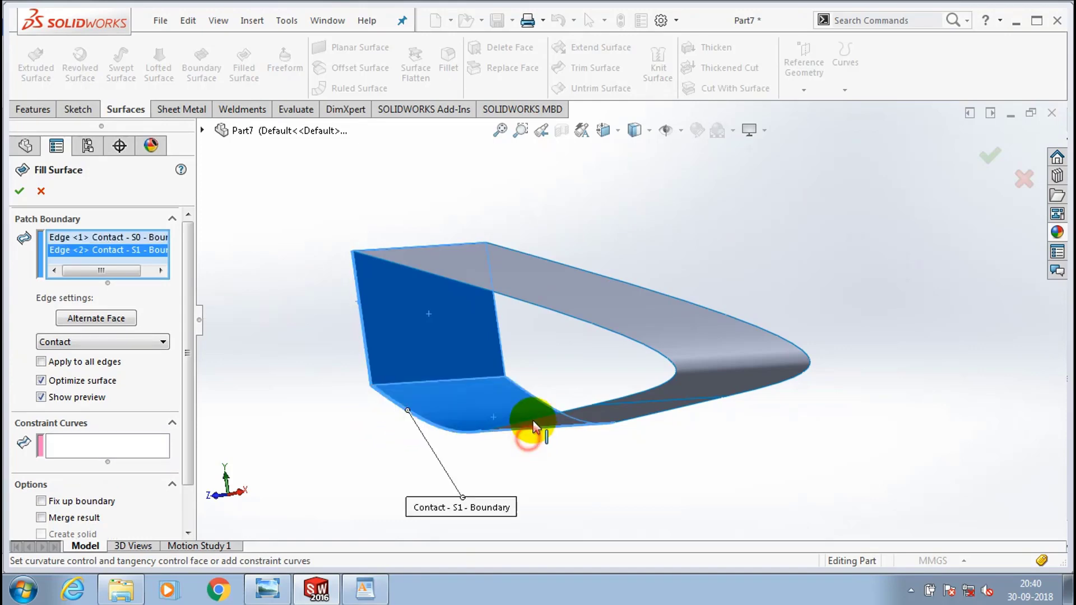
pyautogui.click(569, 408)
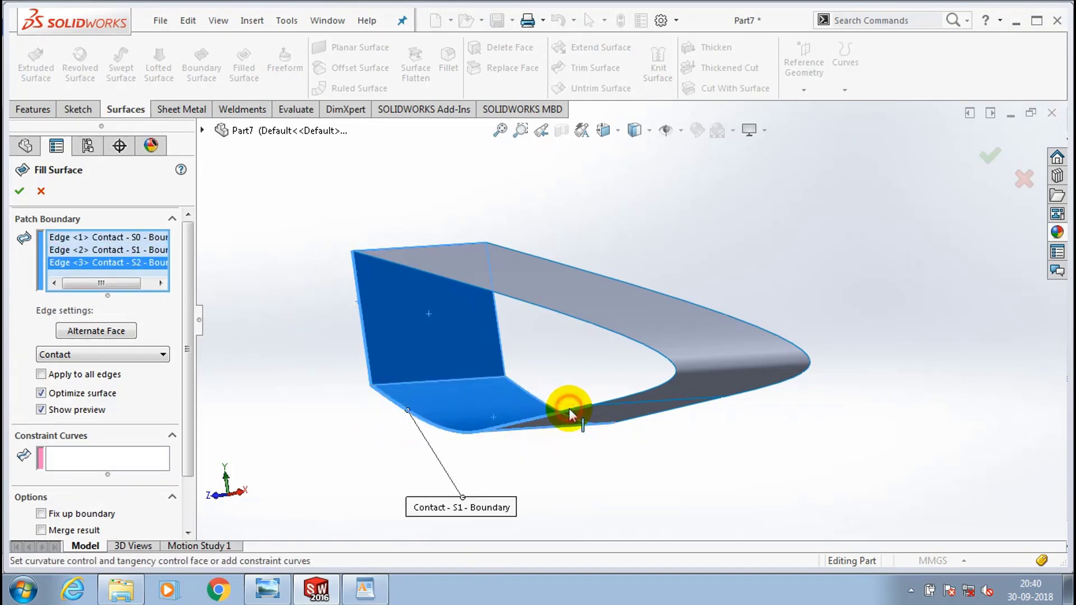
pyautogui.click(569, 408)
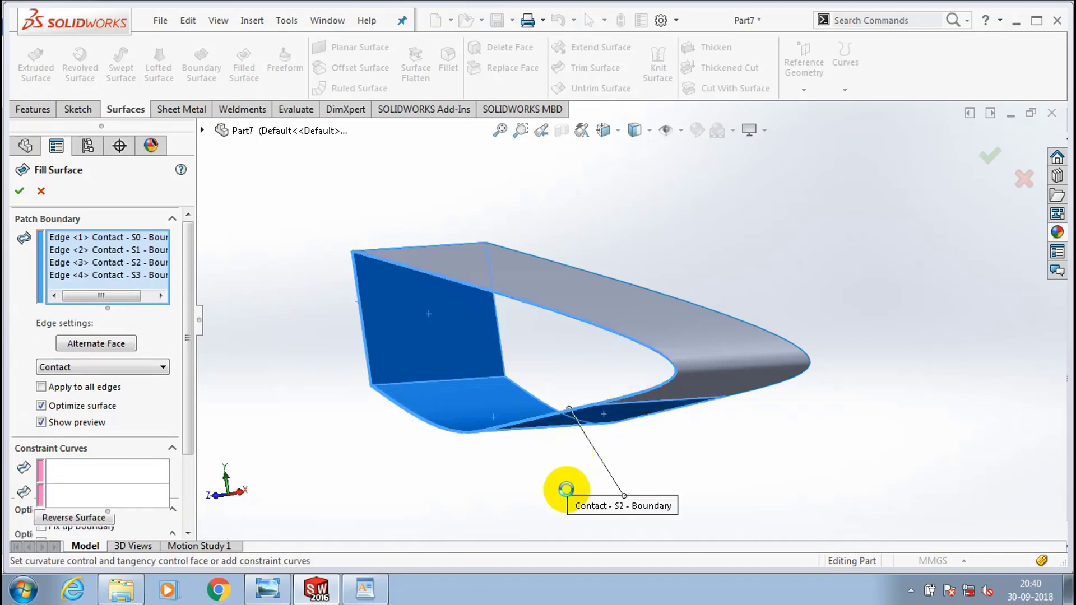
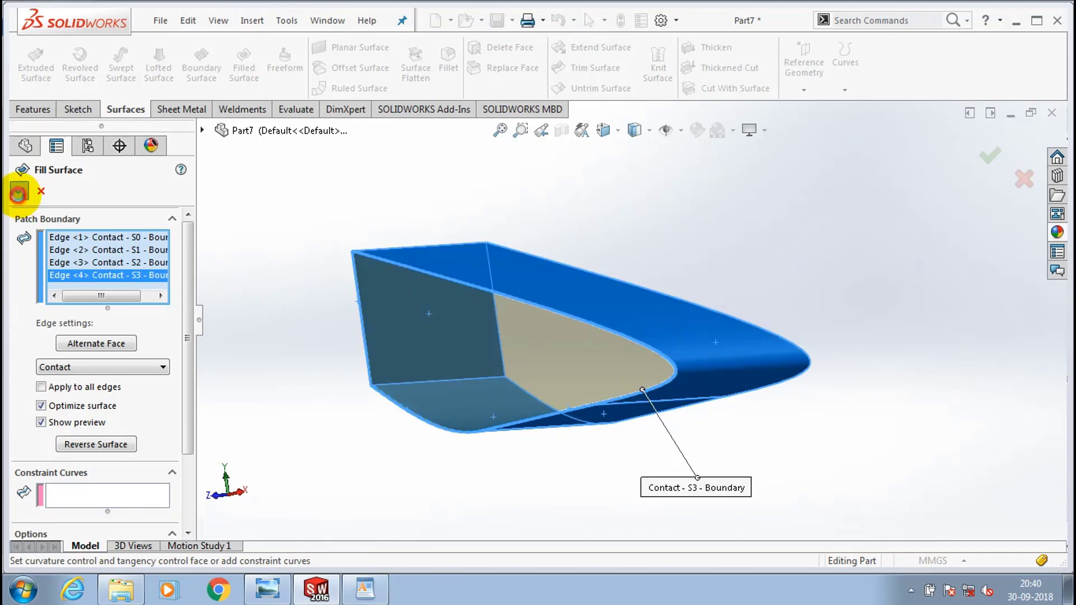
pyautogui.click(19, 190)
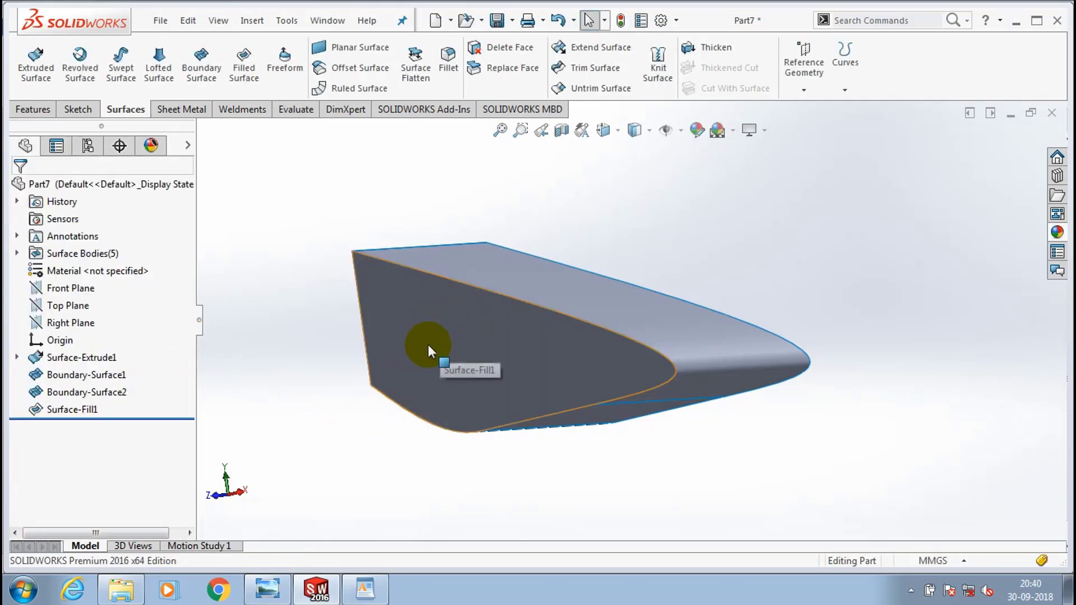
pyautogui.moveTo(319, 408); pyautogui.dragTo(620, 442, button='middle')
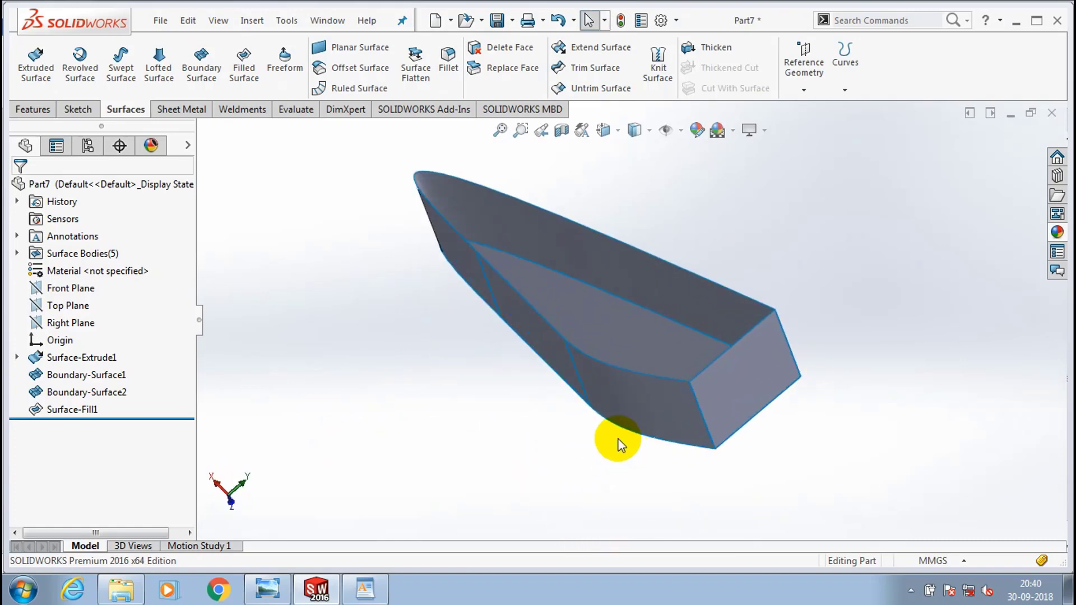
pyautogui.moveTo(554, 480); pyautogui.dragTo(586, 350, button='middle')
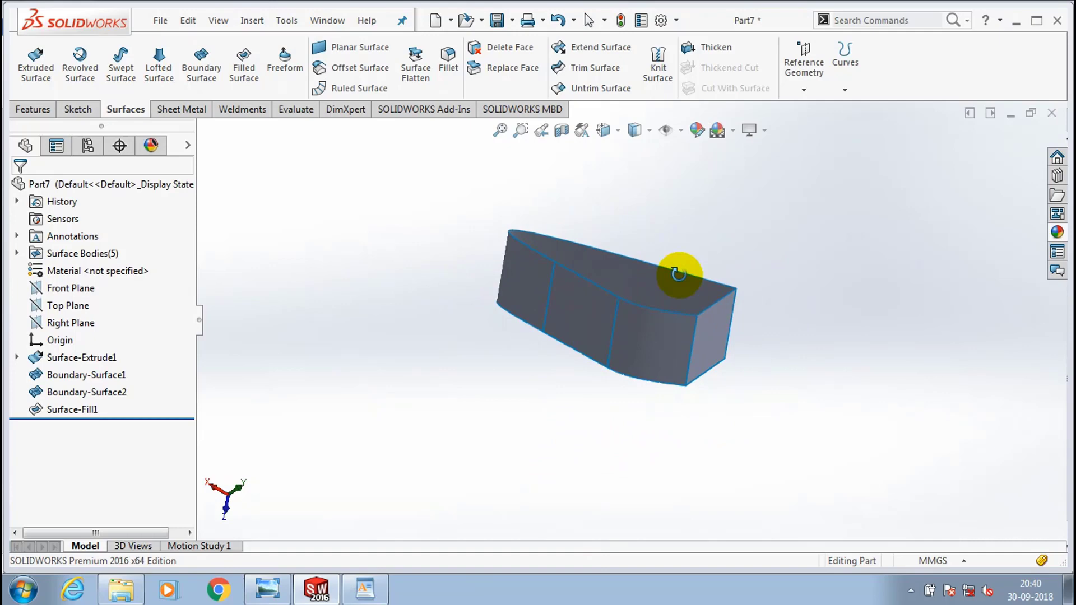
pyautogui.moveTo(679, 274); pyautogui.dragTo(817, 584, button='middle')
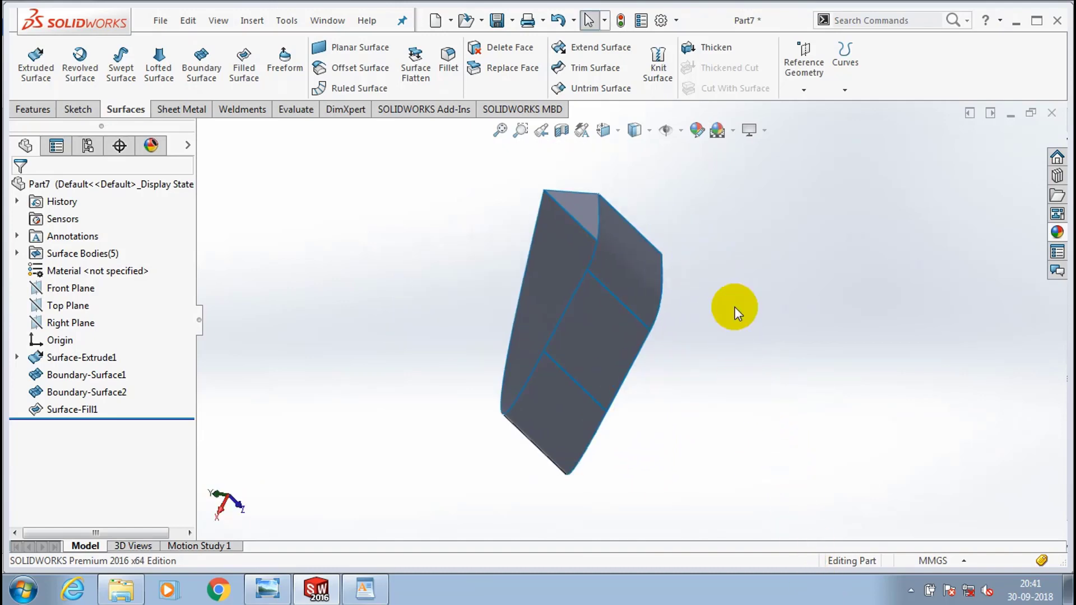
# - Create a filled surface over the remaining open side, using its four boundary edges with Contact and Optimize surface
pyautogui.click(258, 78)
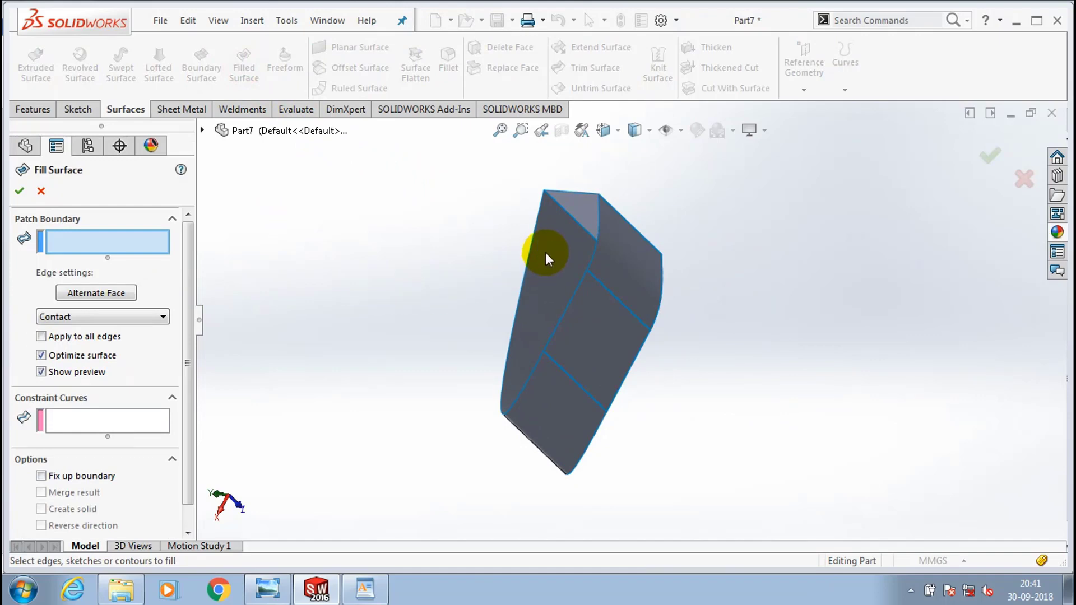
pyautogui.click(557, 323)
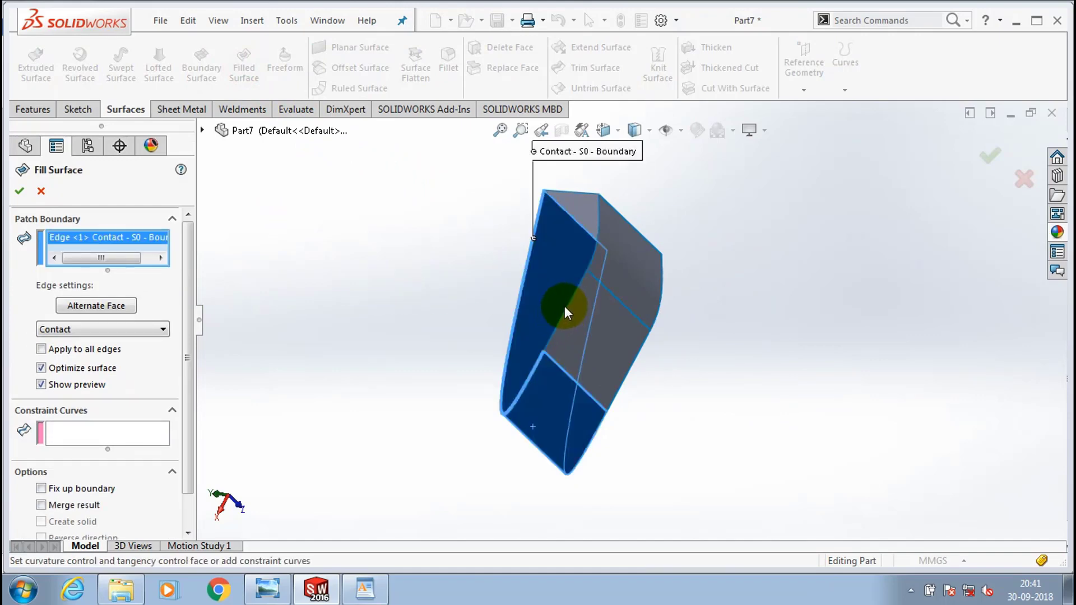
pyautogui.click(574, 300)
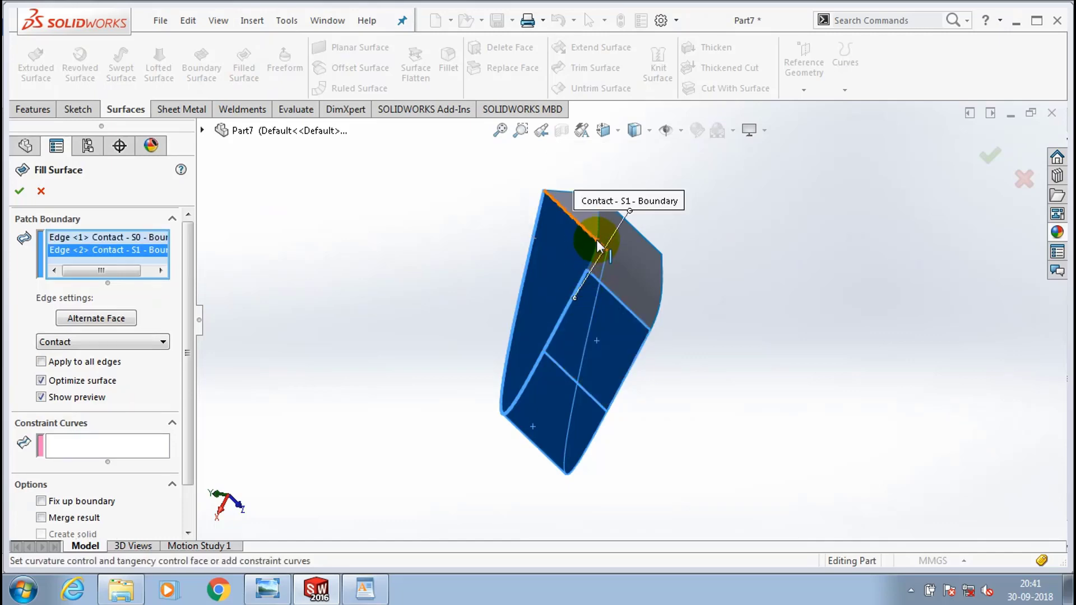
pyautogui.scroll(4, 593, 244)
pyautogui.scroll(-3, 596, 238)
pyautogui.scroll(-3, 598, 240)
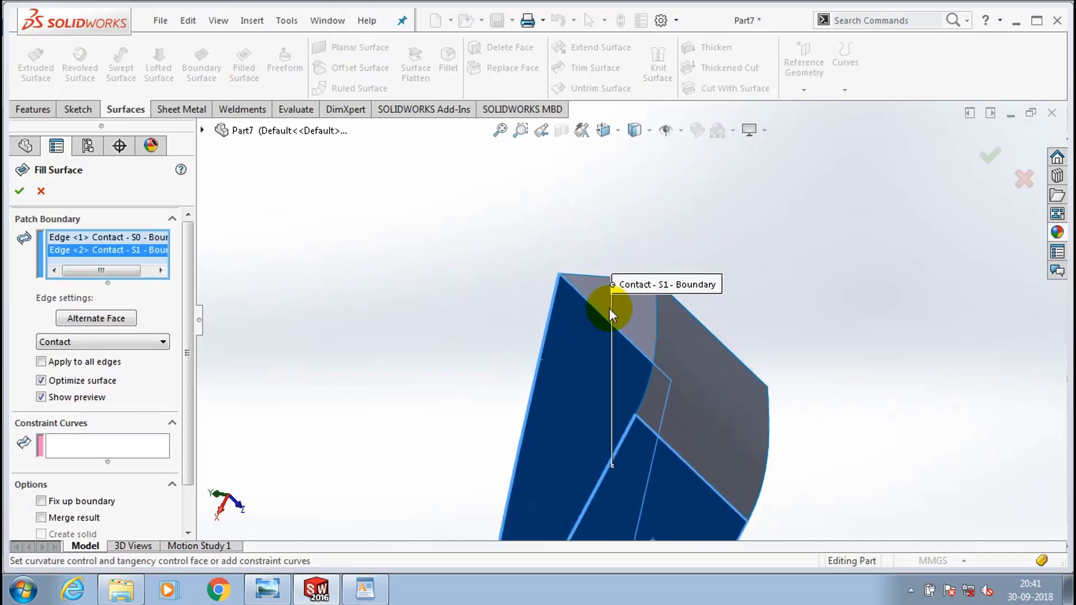
pyautogui.click(670, 316)
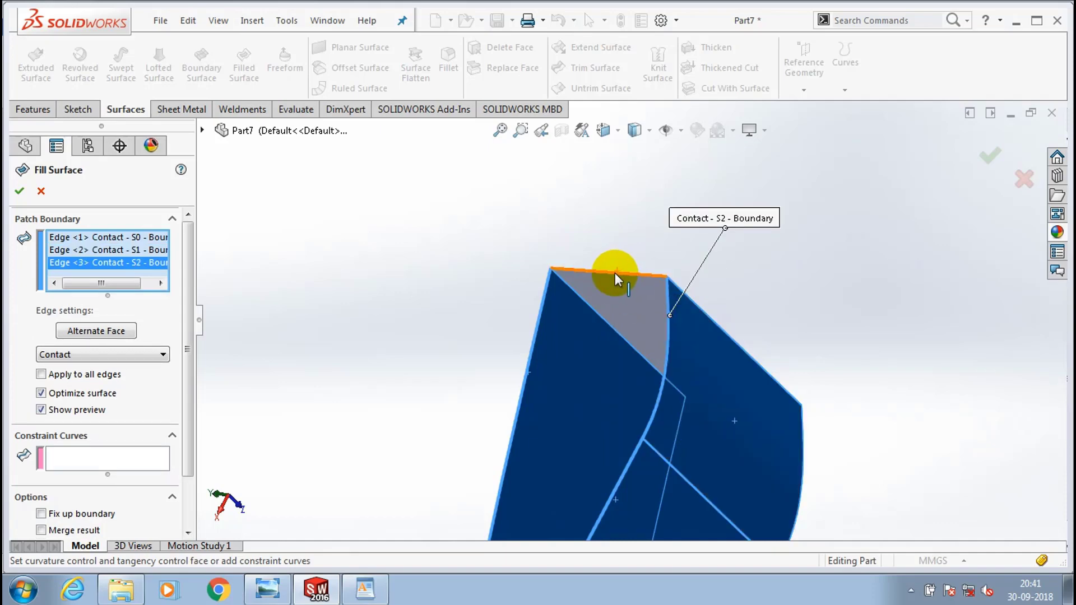
pyautogui.click(615, 273)
pyautogui.scroll(4, 520, 299)
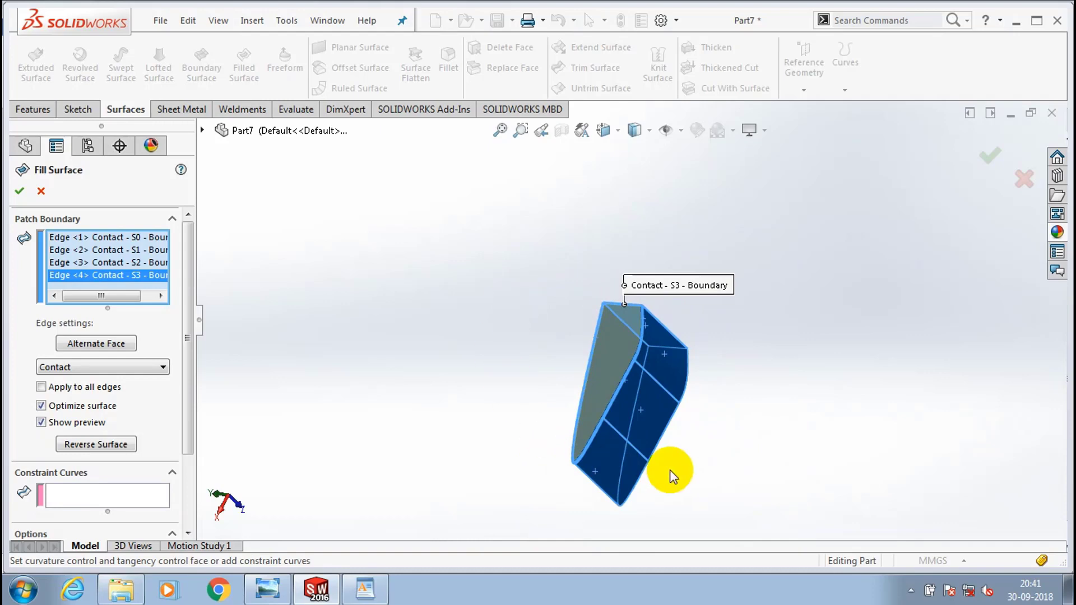
pyautogui.rightClick(293, 305)
# - Inspect the inside of the closed surface loop with a planar section view on the Top Plane, and turn the section off
pyautogui.moveTo(440, 425); pyautogui.dragTo(347, 444, button='middle')
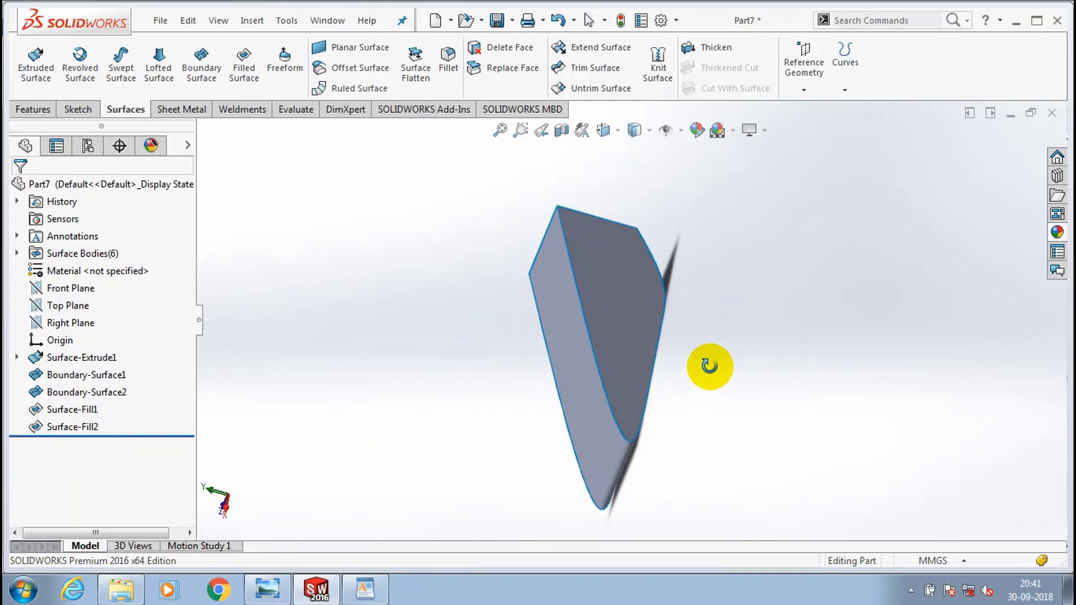
pyautogui.moveTo(710, 367); pyautogui.dragTo(655, 370, button='middle')
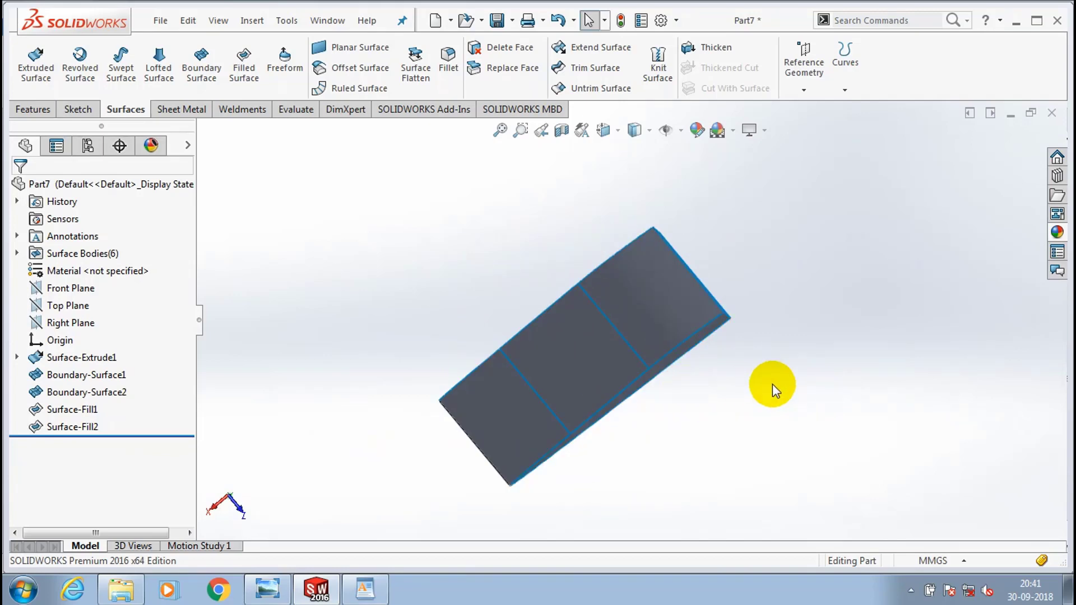
pyautogui.moveTo(772, 385); pyautogui.dragTo(765, 357, button='middle')
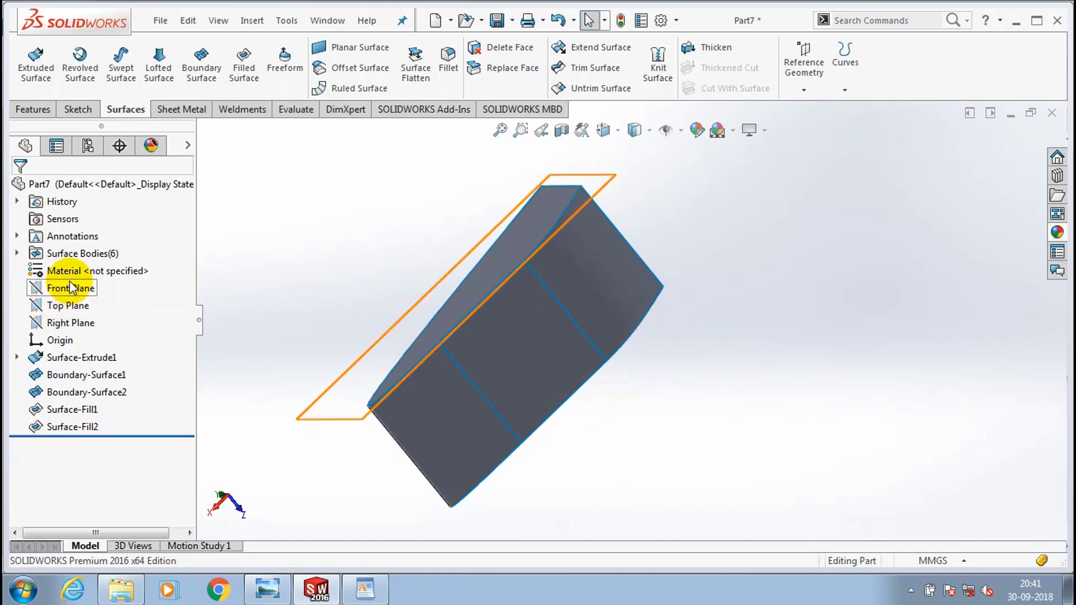
pyautogui.click(67, 305)
pyautogui.click(561, 134)
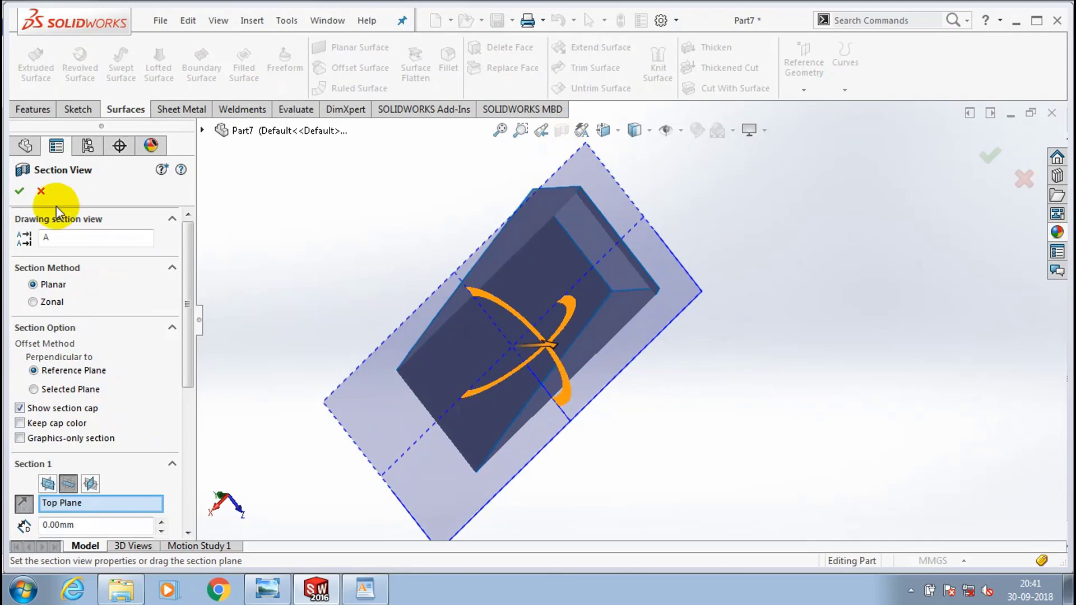
pyautogui.click(19, 191)
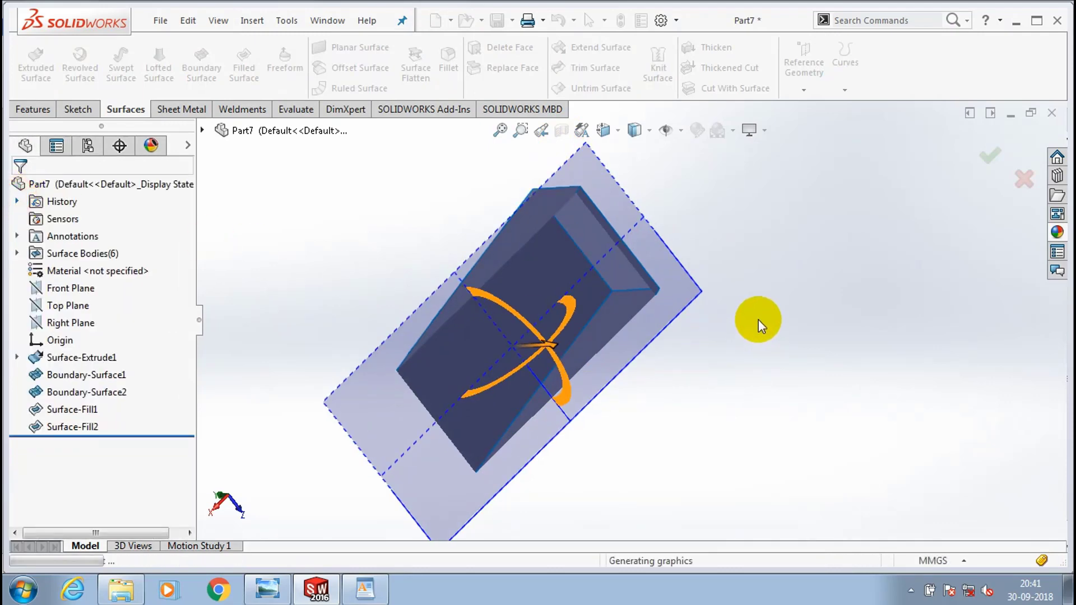
pyautogui.scroll(1, 759, 318)
pyautogui.scroll(-2, 721, 288)
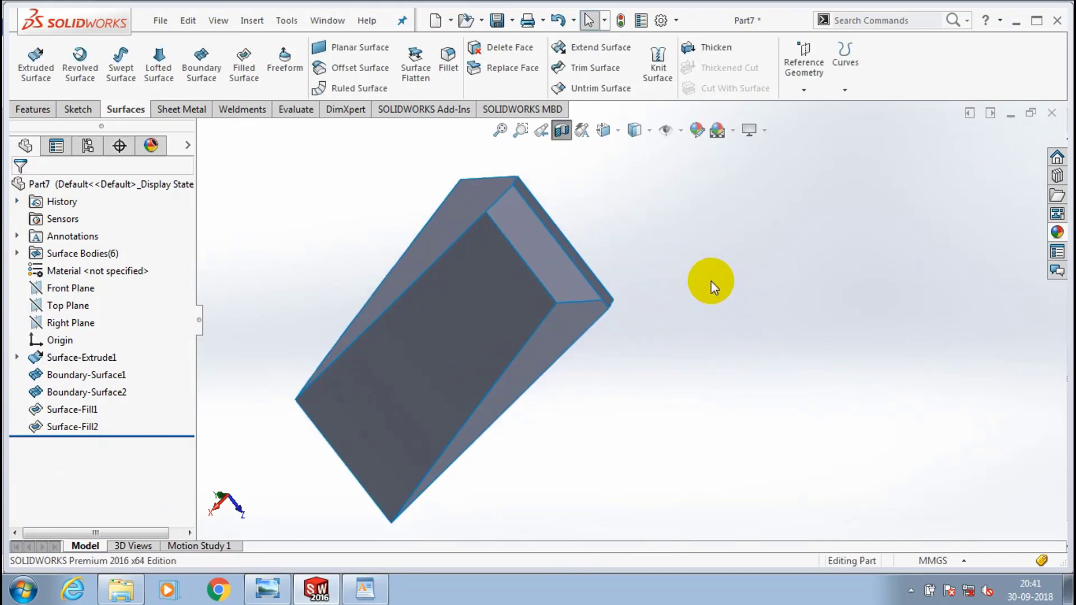
pyautogui.scroll(1, 710, 282)
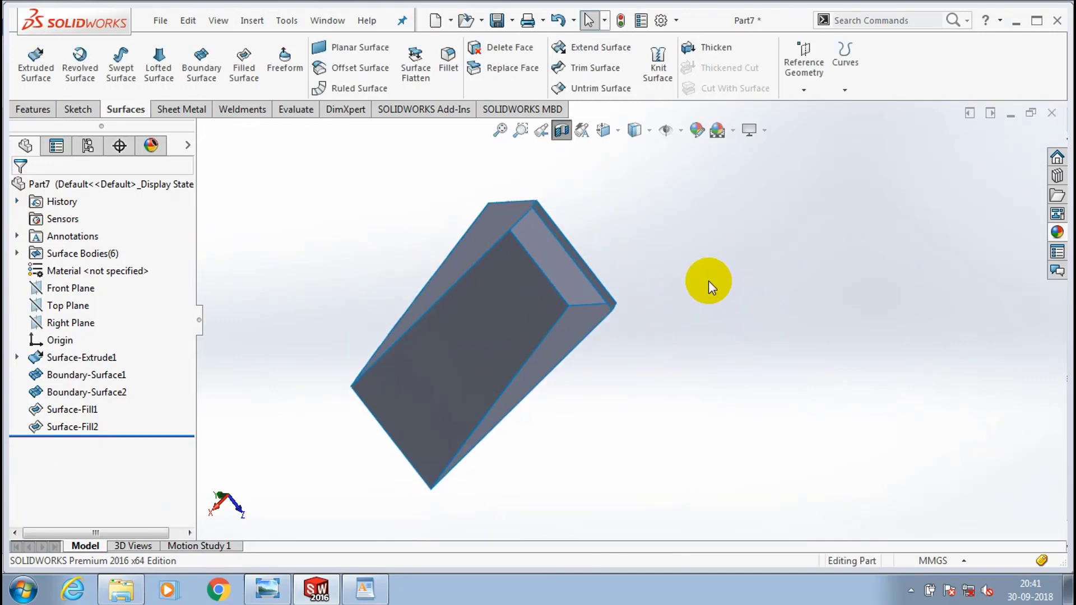
pyautogui.moveTo(709, 281); pyautogui.dragTo(576, 254, button='middle')
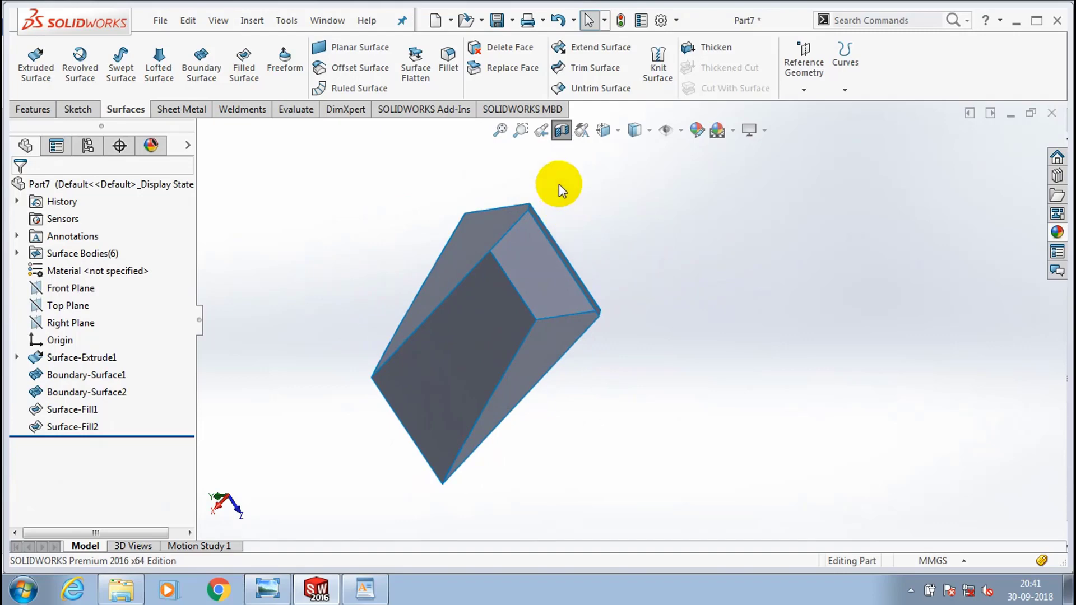
pyautogui.click(561, 133)
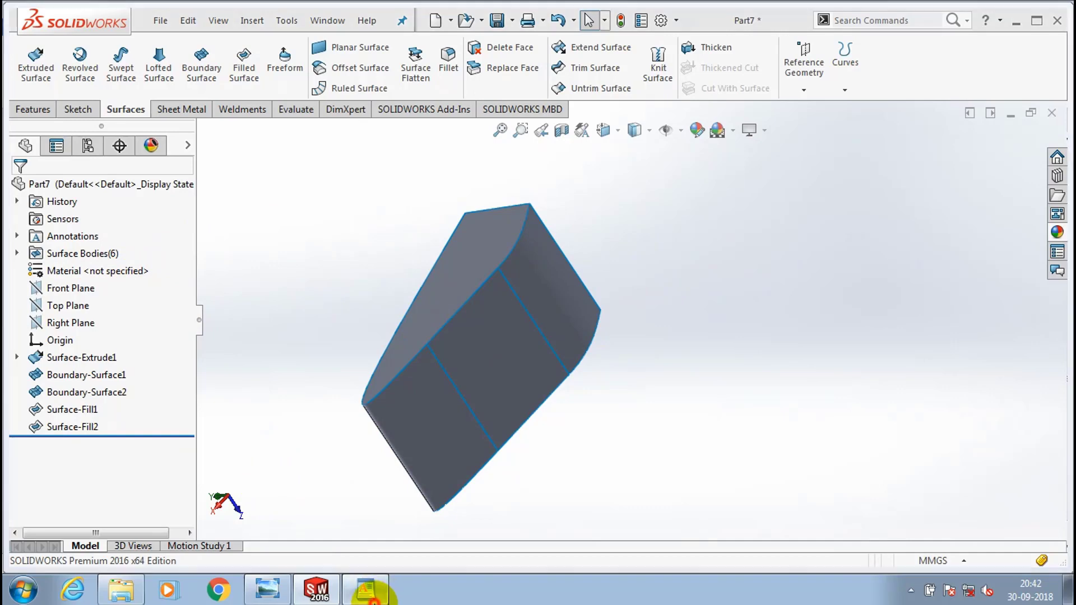
# - Switch to WordPad, highlight the FREEFORM SURFACE entry in the command list, and return to SOLIDWORKS
pyautogui.click(381, 600)
pyautogui.click(416, 511)
pyautogui.moveTo(415, 511); pyautogui.dragTo(285, 509)
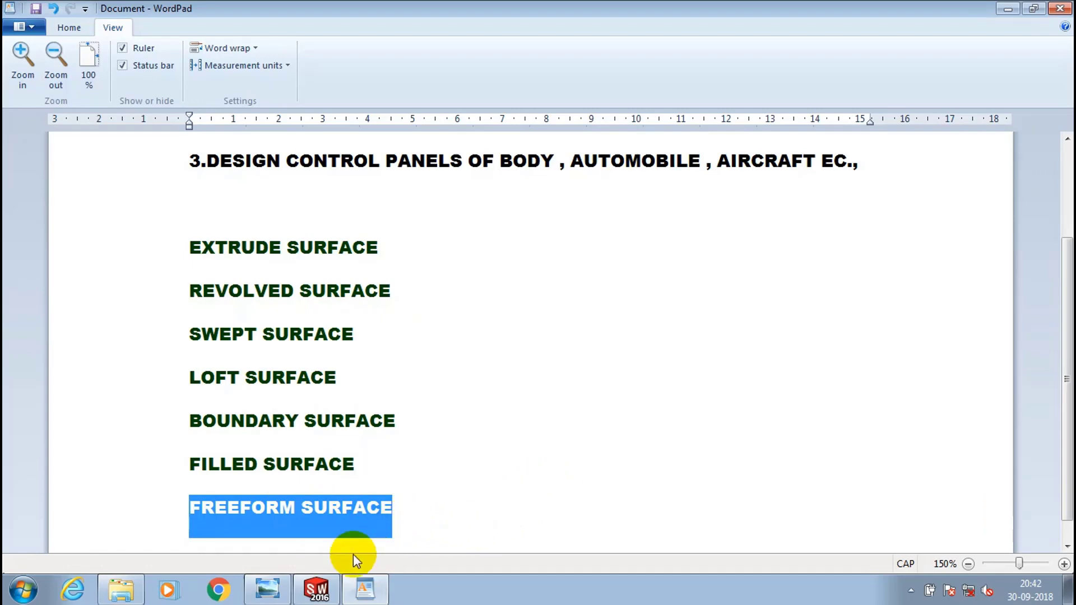
pyautogui.click(317, 590)
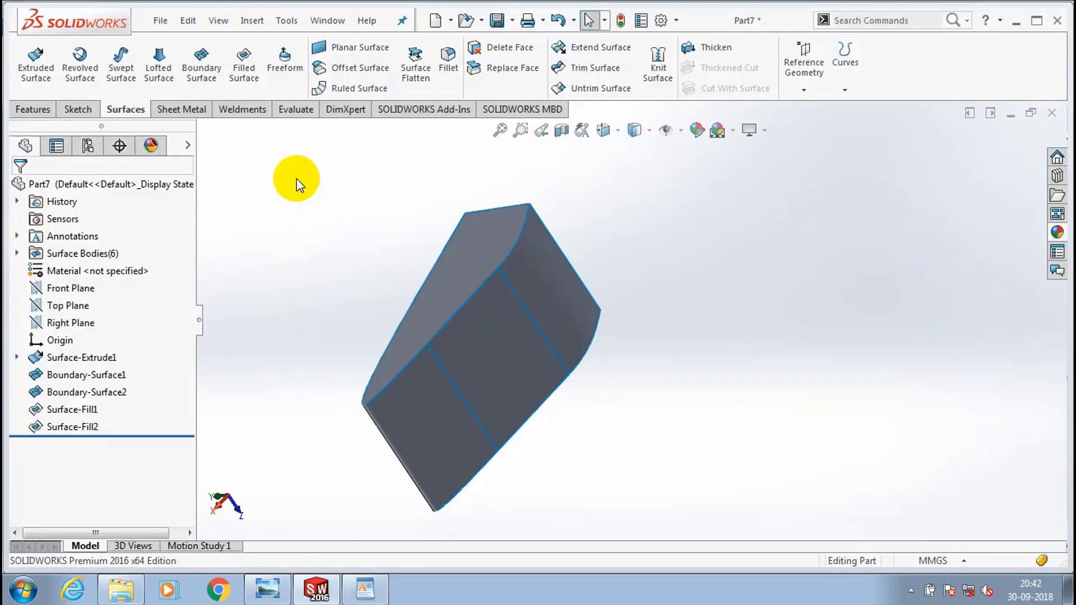
# - Start a Freeform feature, try the filled side face, and select the large four-sided face adjoining it instead
pyautogui.click(282, 64)
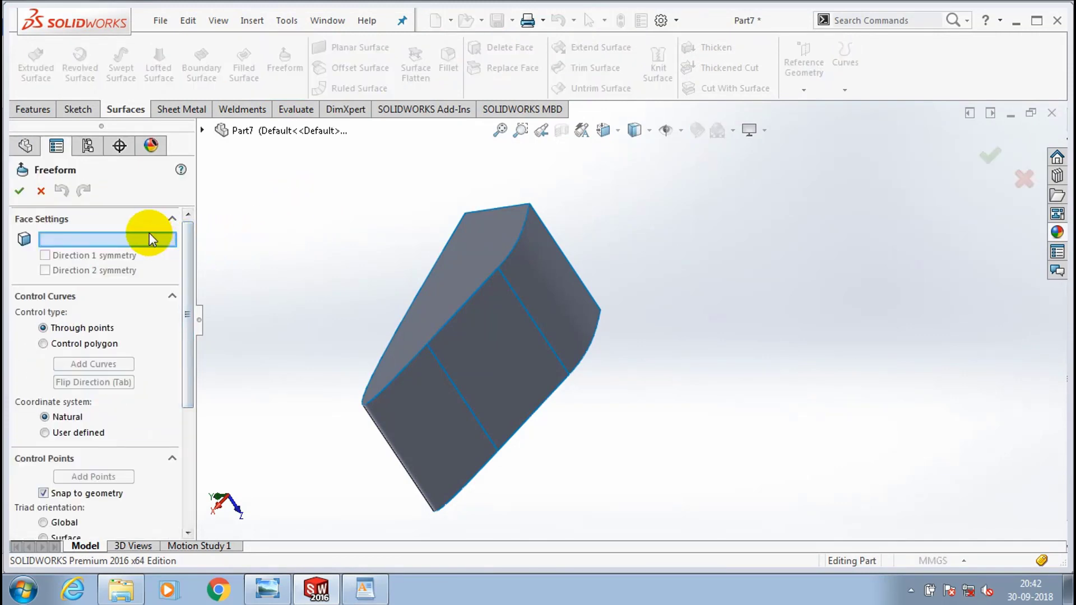
pyautogui.click(449, 289)
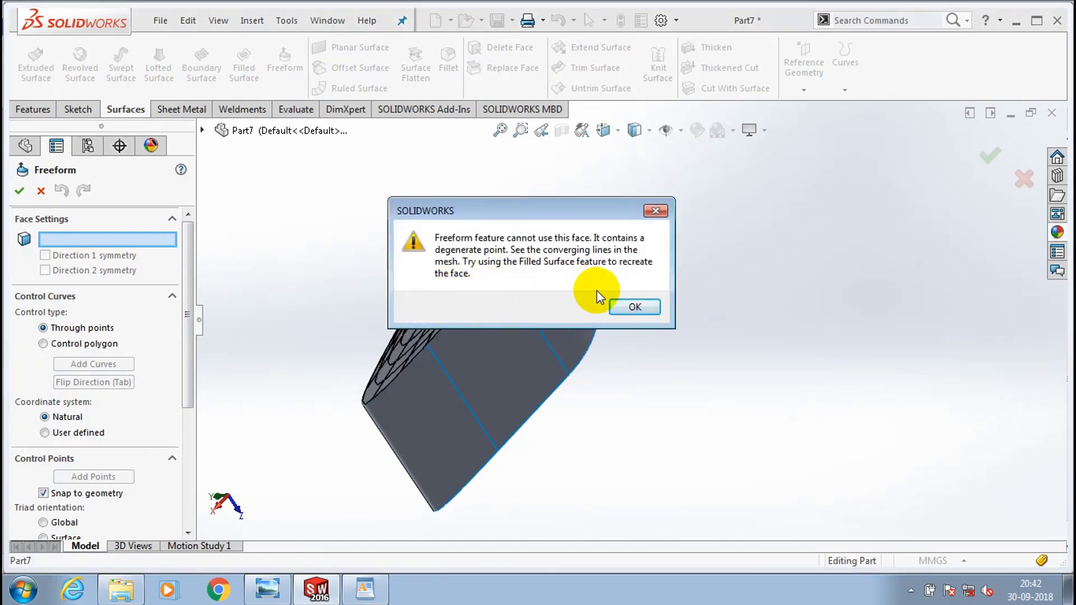
pyautogui.click(635, 307)
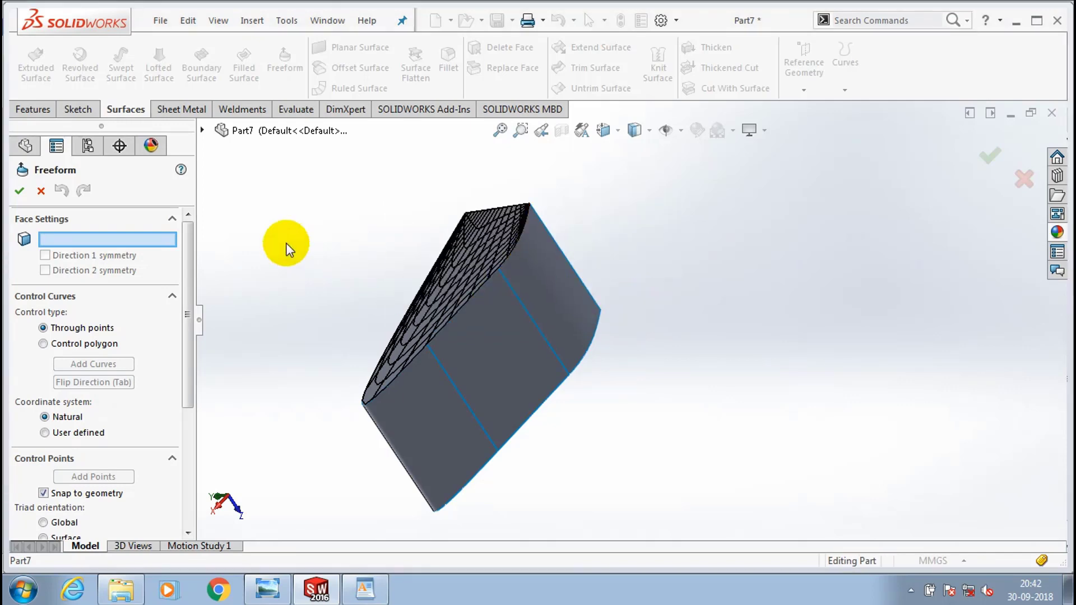
pyautogui.scroll(-5, 295, 238)
pyautogui.moveTo(374, 287); pyautogui.dragTo(425, 274, button='middle')
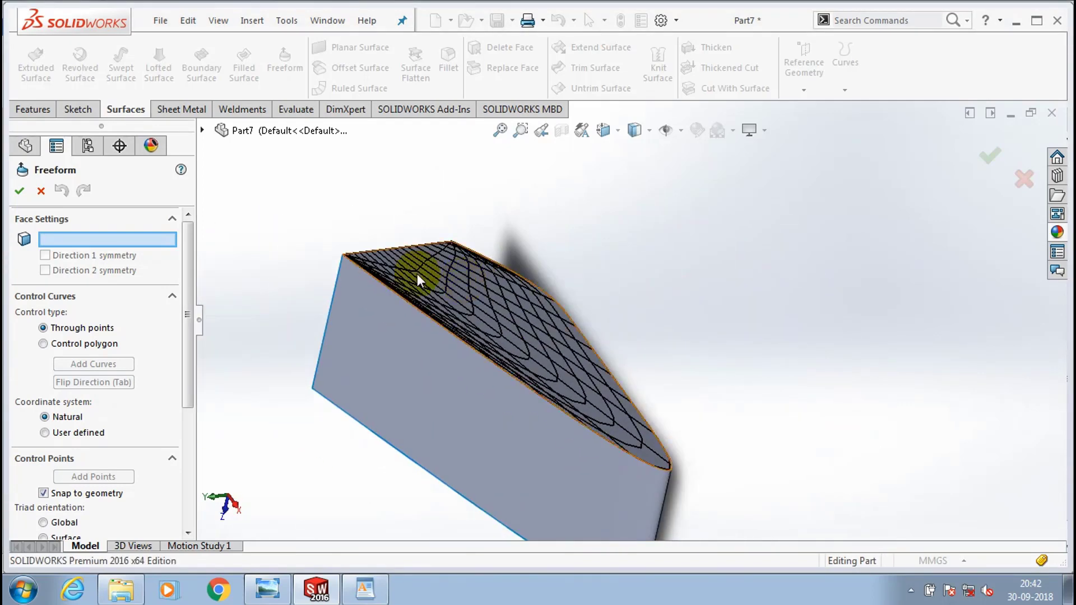
pyautogui.click(449, 362)
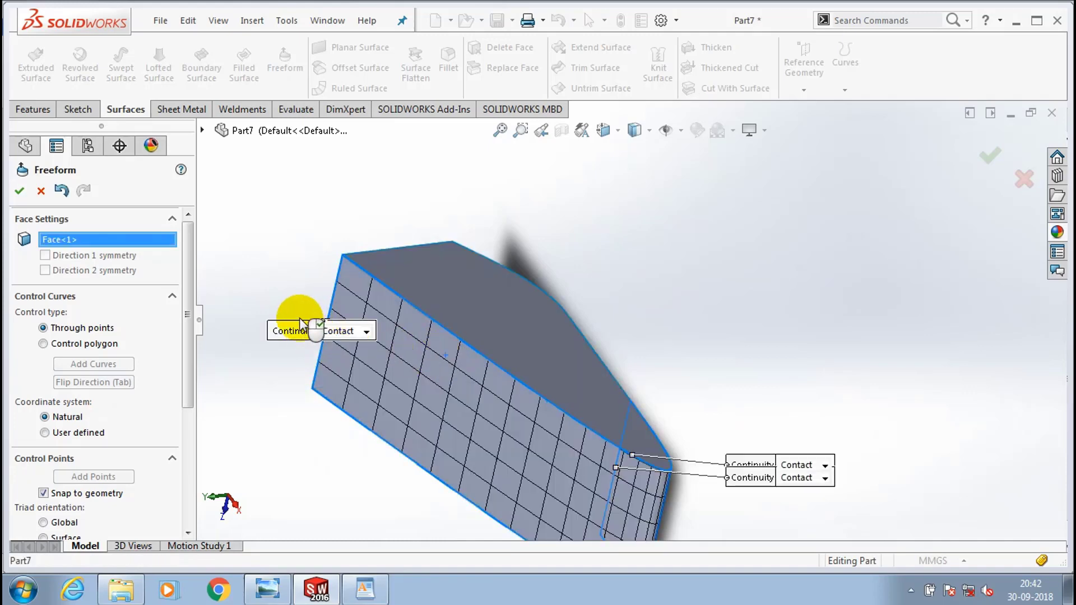
pyautogui.scroll(2, 298, 319)
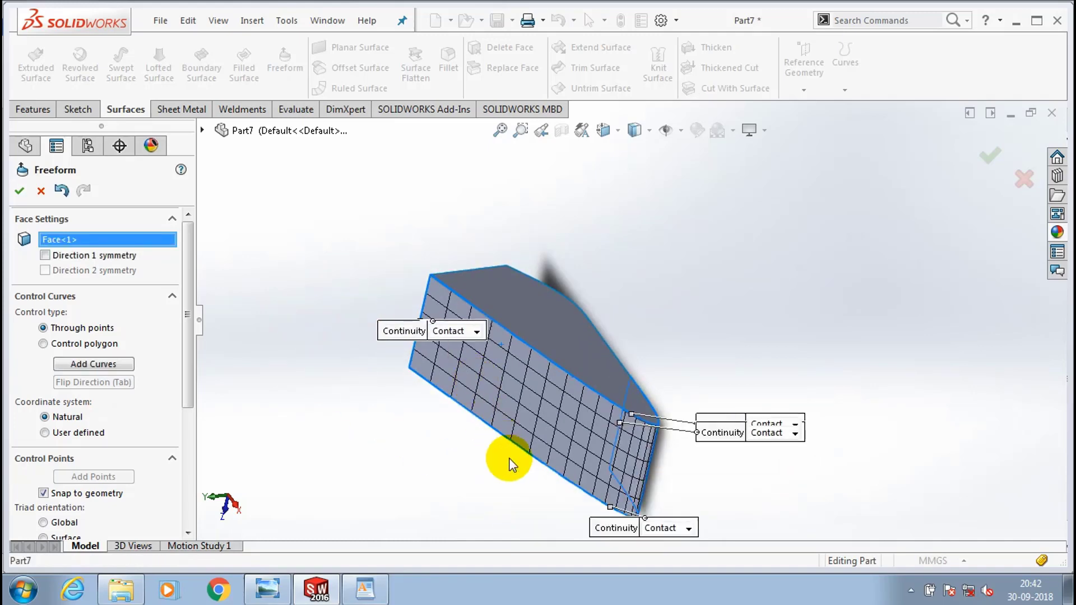
pyautogui.scroll(-1, 493, 452)
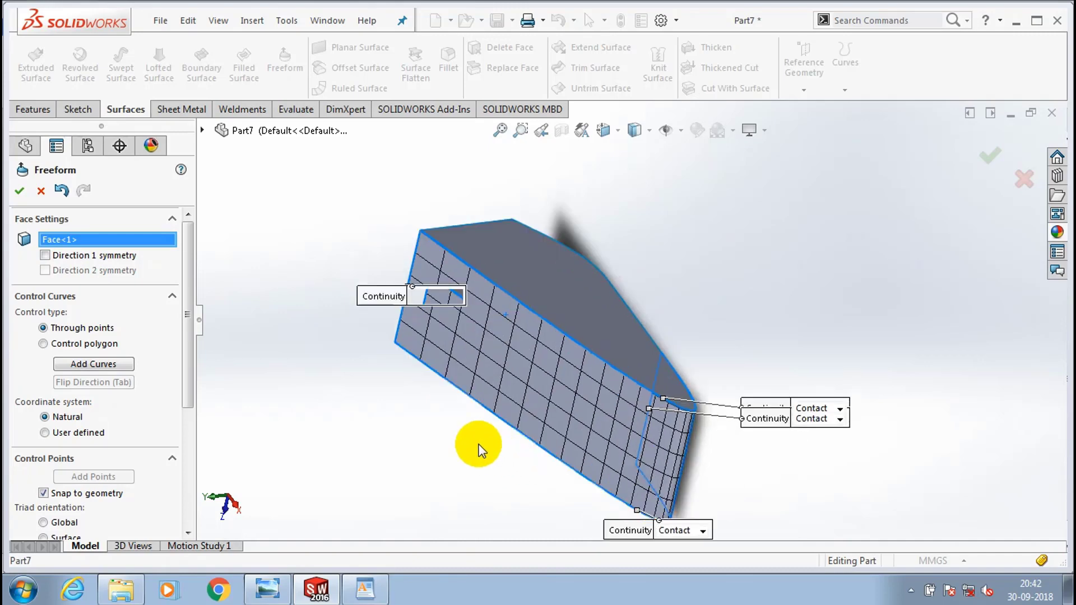
# - Add several lengthwise control curves across the selected face, using the Through points control type
pyautogui.click(274, 352)
pyautogui.click(441, 341)
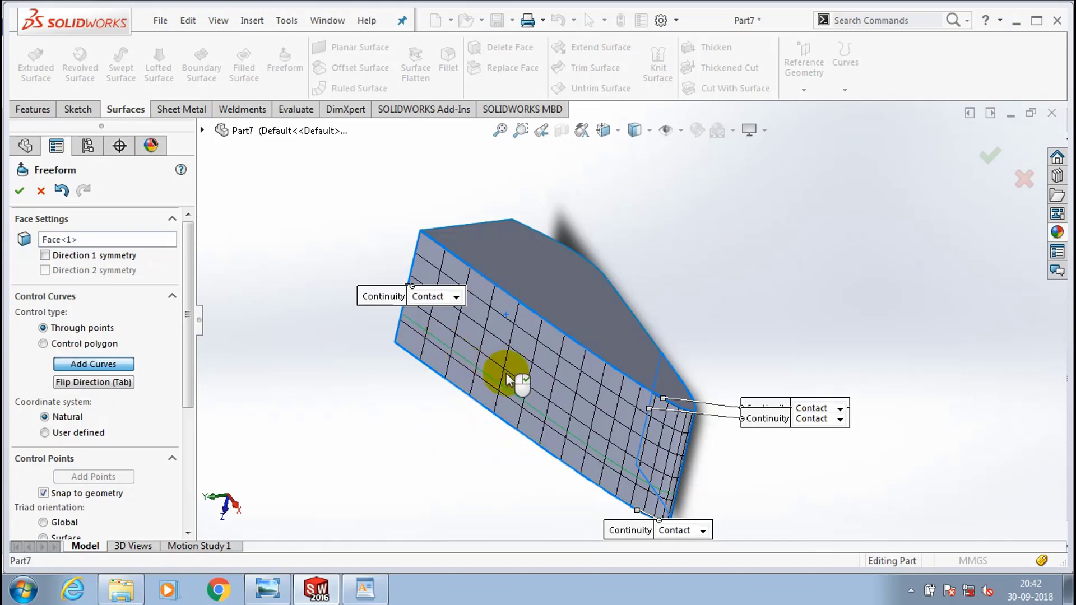
pyautogui.click(508, 351)
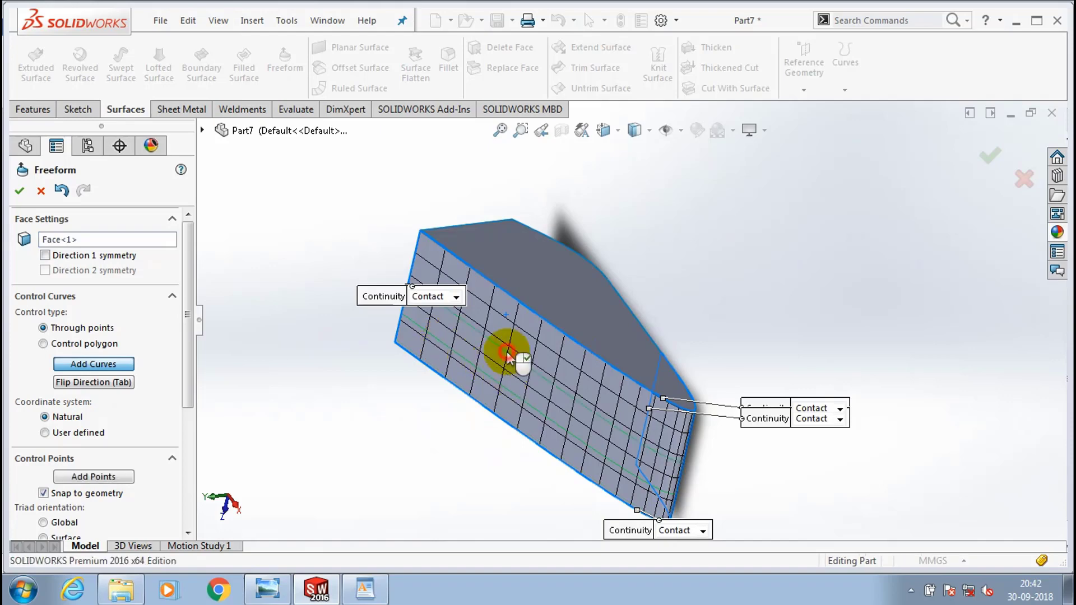
pyautogui.click(518, 330)
pyautogui.click(523, 377)
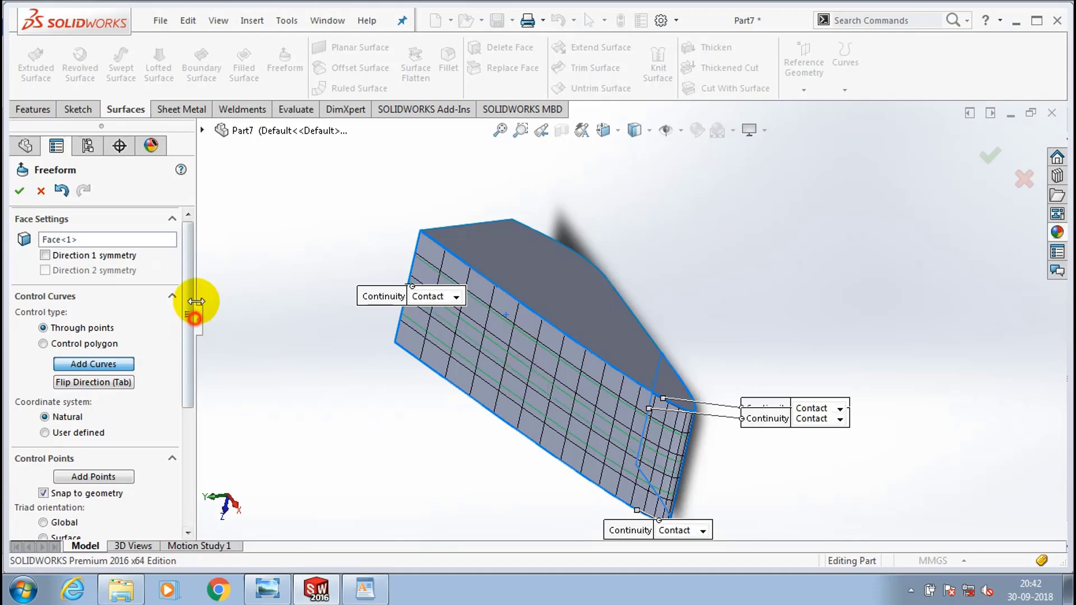
# - Add control points along the lengthwise control curves and enable Direction 1 symmetry for the freeform face
pyautogui.moveTo(190, 307); pyautogui.dragTo(189, 365)
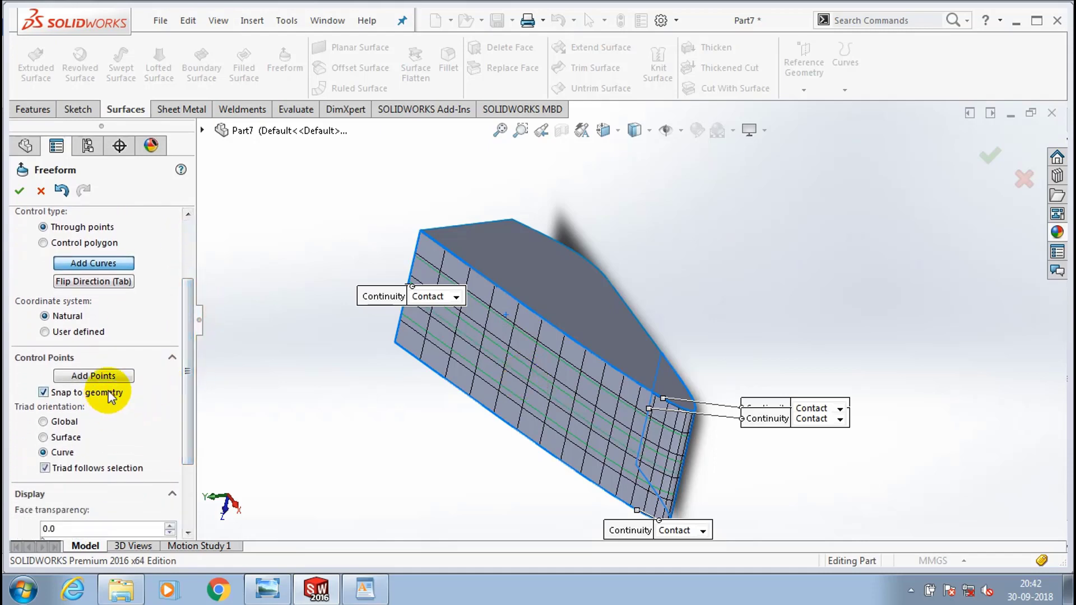
pyautogui.click(100, 376)
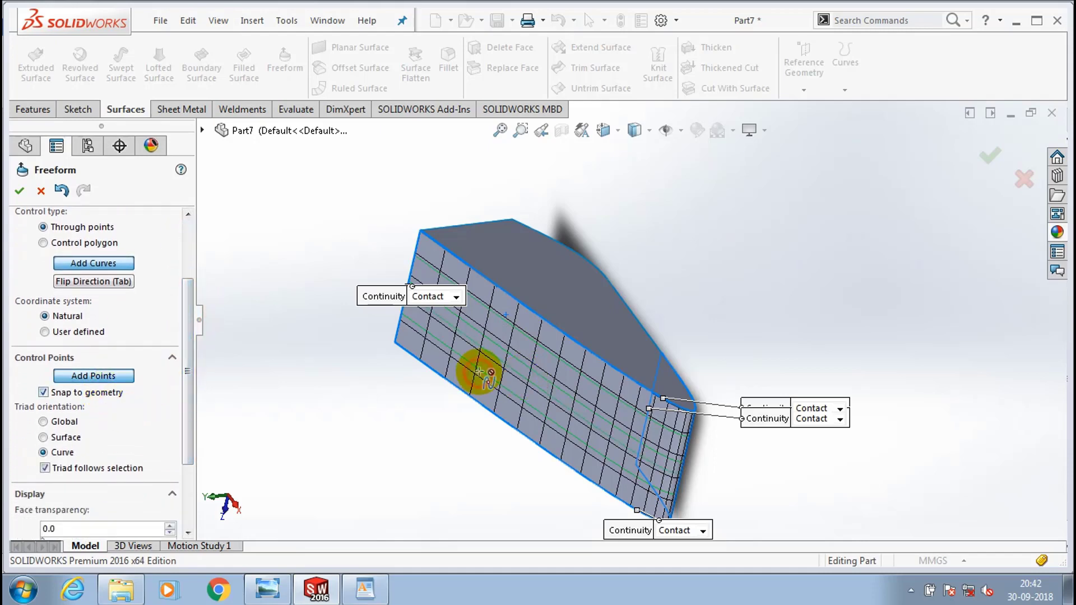
pyautogui.click(480, 374)
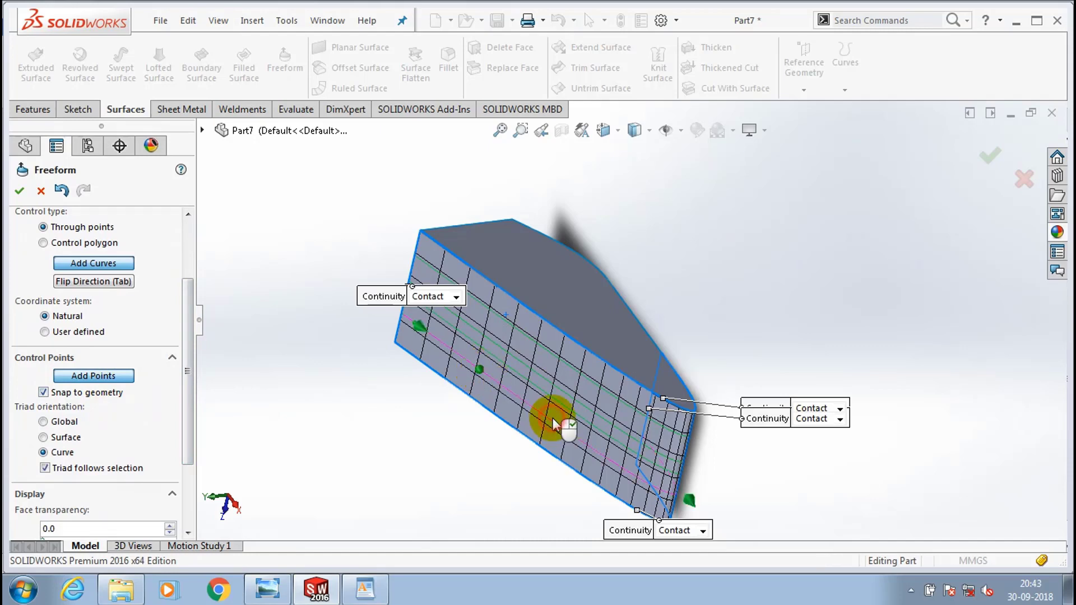
pyautogui.click(572, 416)
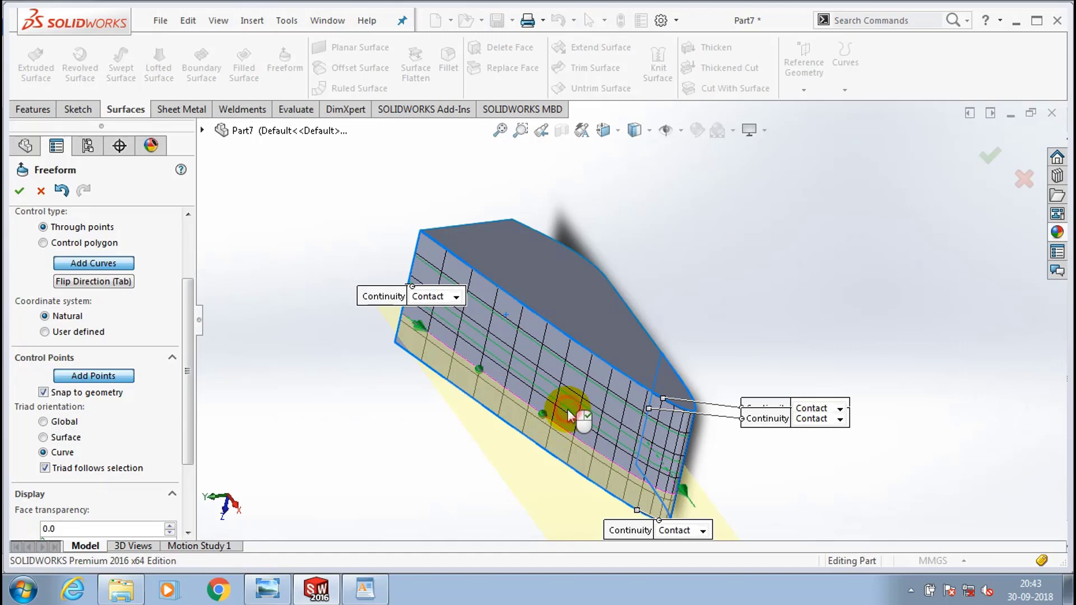
pyautogui.click(542, 383)
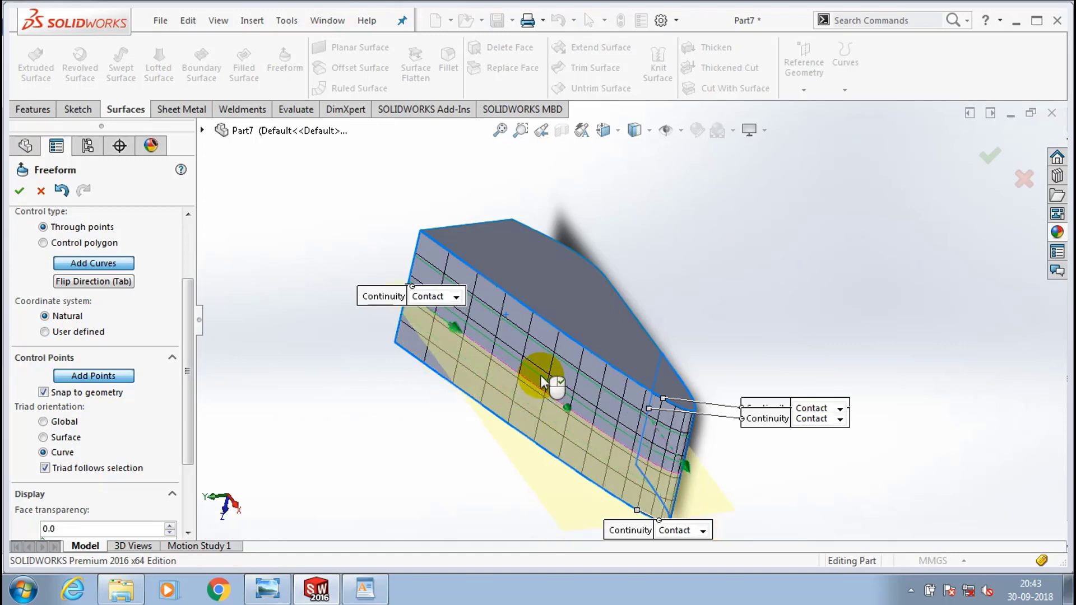
pyautogui.click(506, 389)
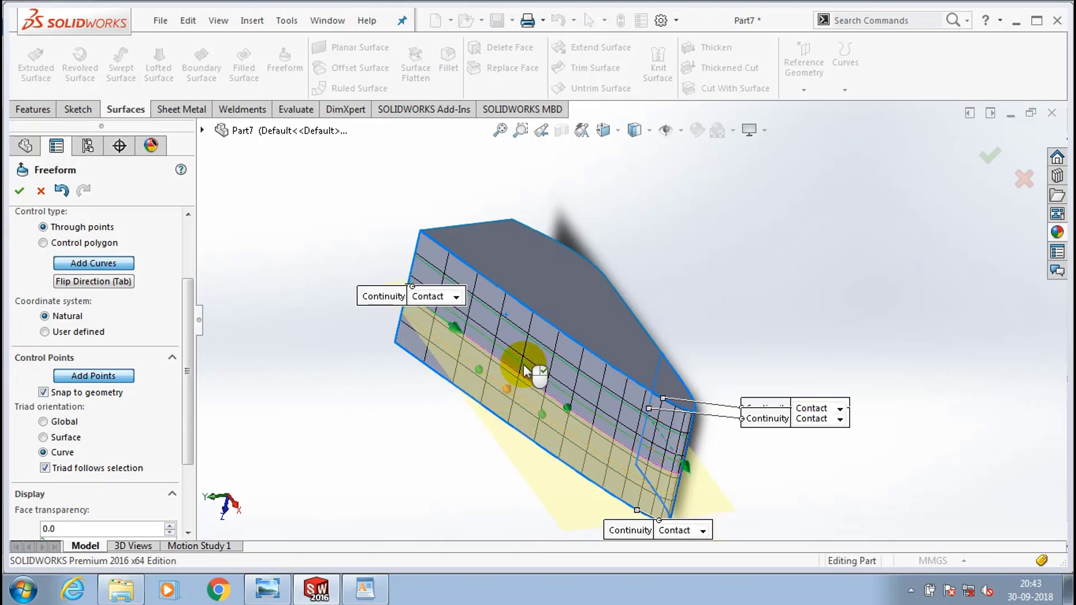
pyautogui.rightClick(524, 368)
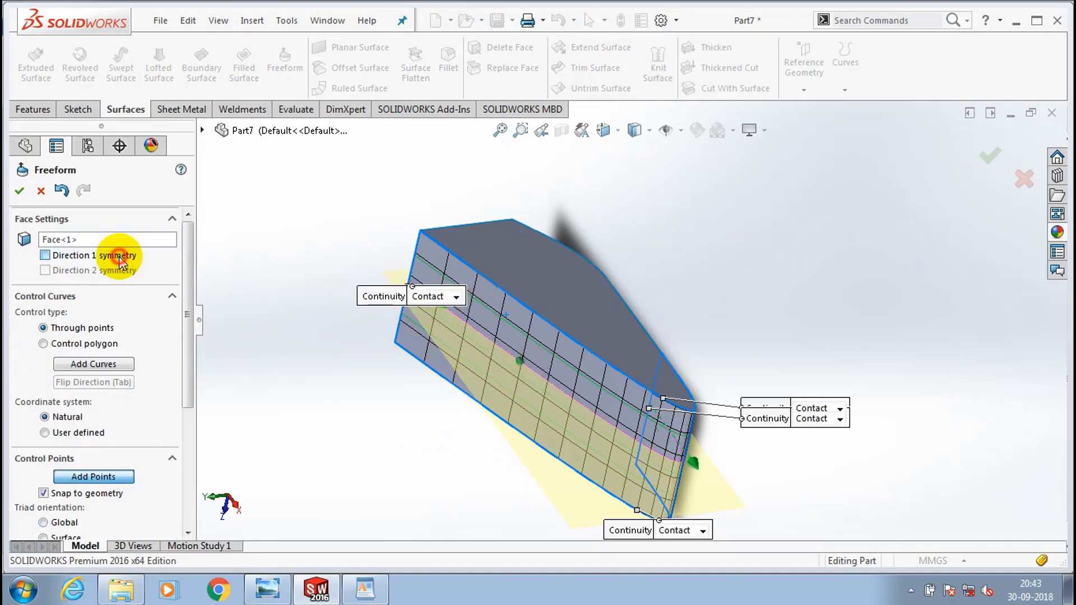
pyautogui.click(118, 256)
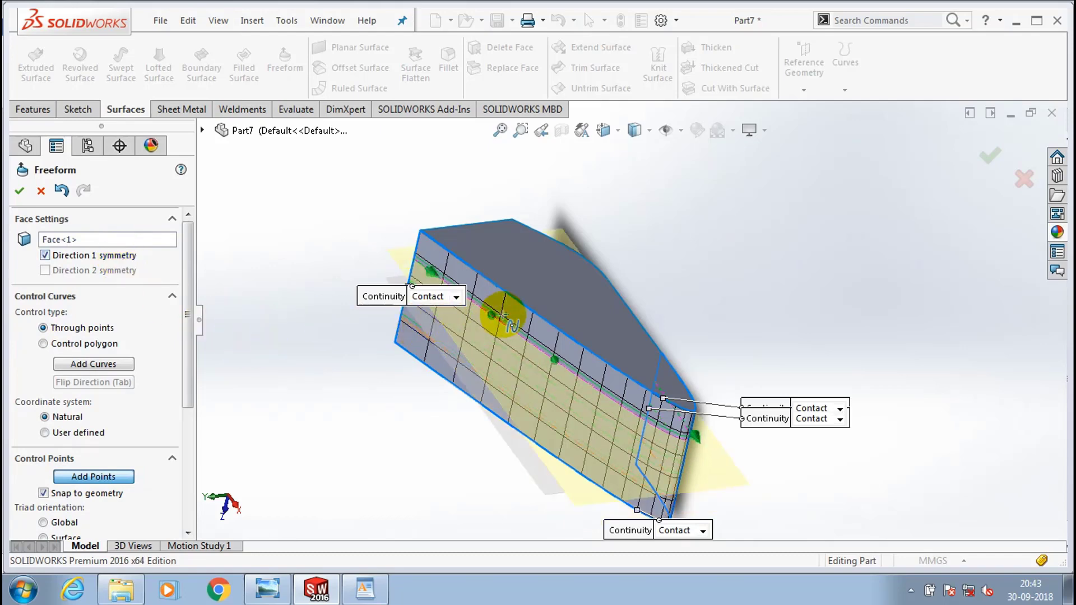
# - Try to add more control points along the lengthwise control curves of the freeform face
pyautogui.click(488, 314)
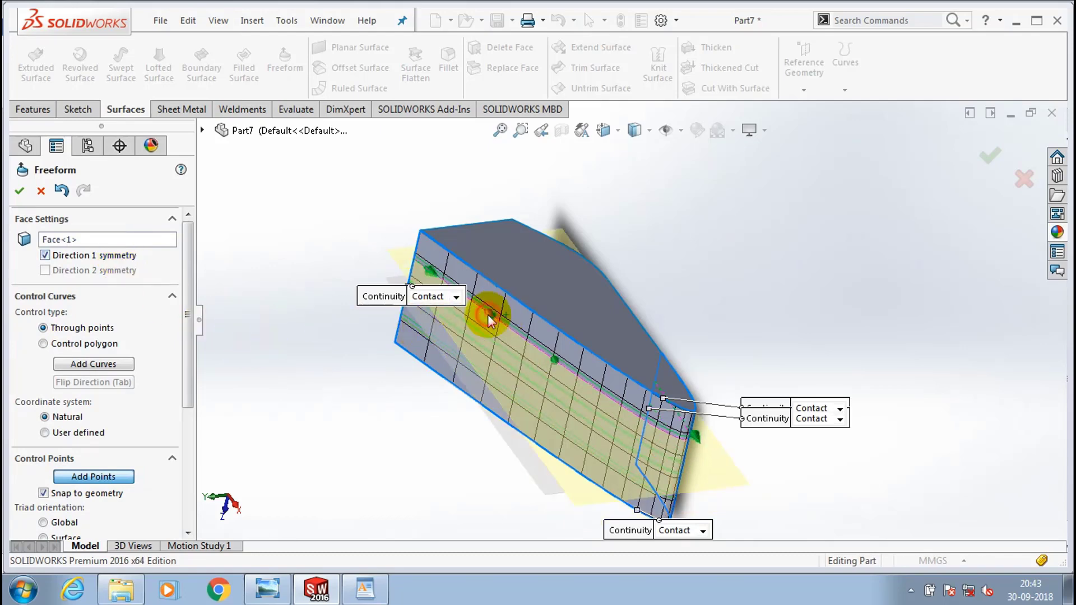
pyautogui.click(488, 316)
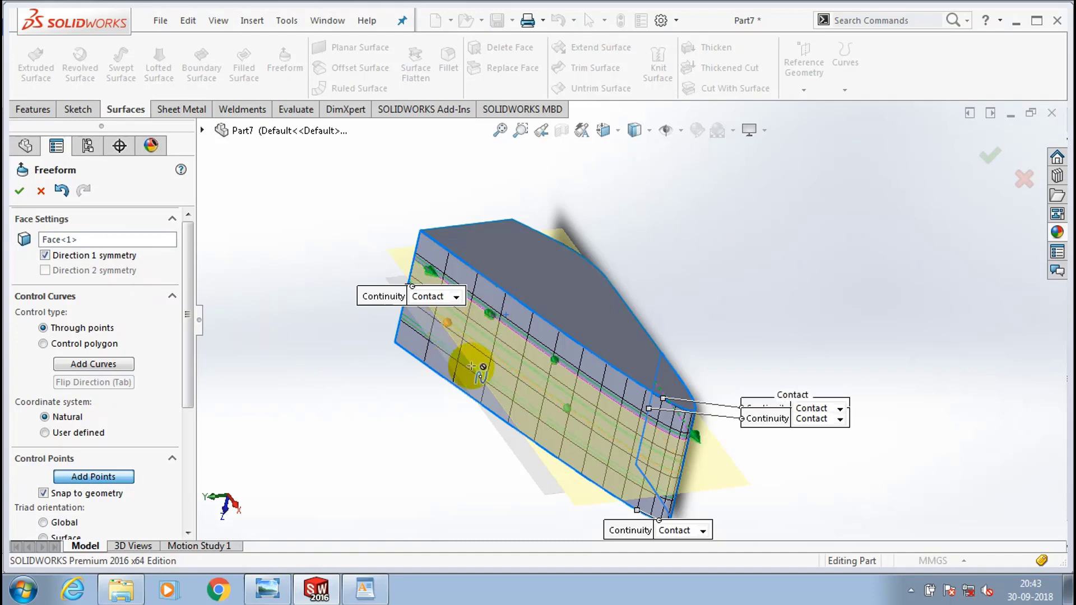
pyautogui.moveTo(469, 360); pyautogui.dragTo(514, 412, button='middle')
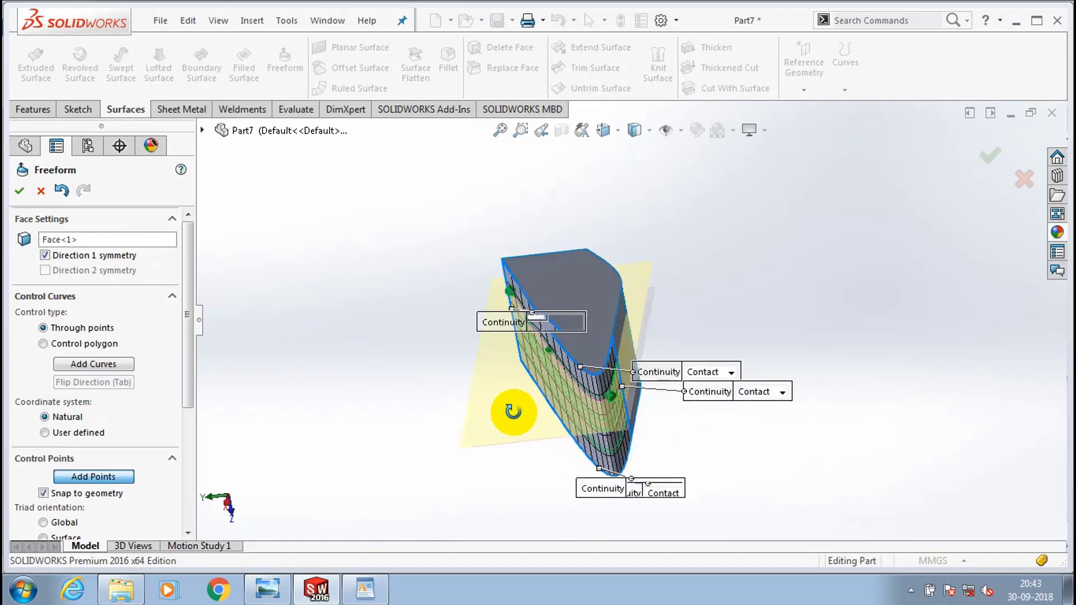
pyautogui.scroll(5, 513, 411)
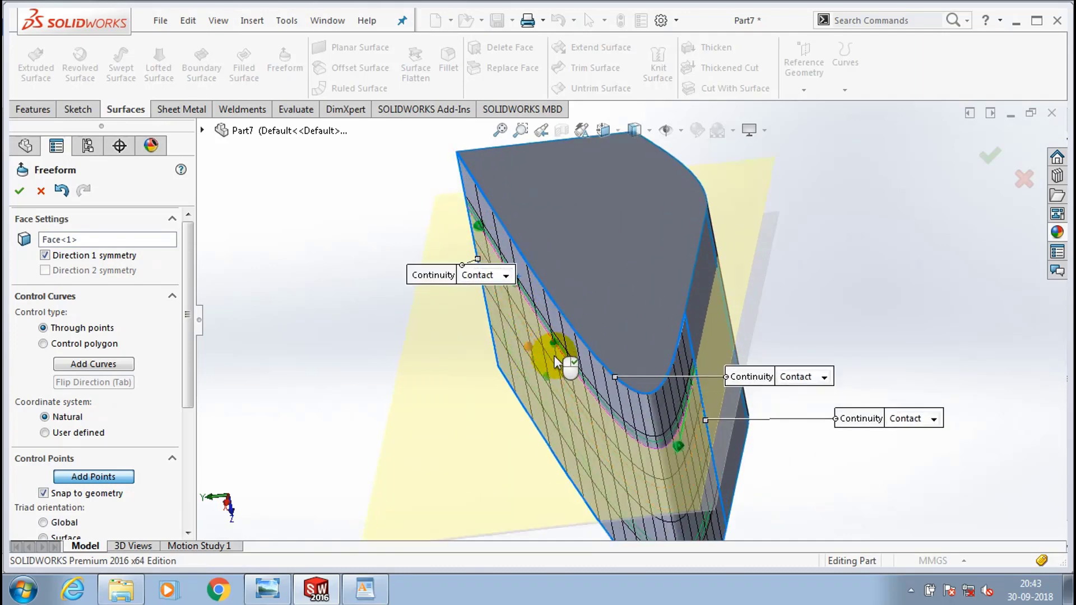
pyautogui.scroll(-5, 554, 362)
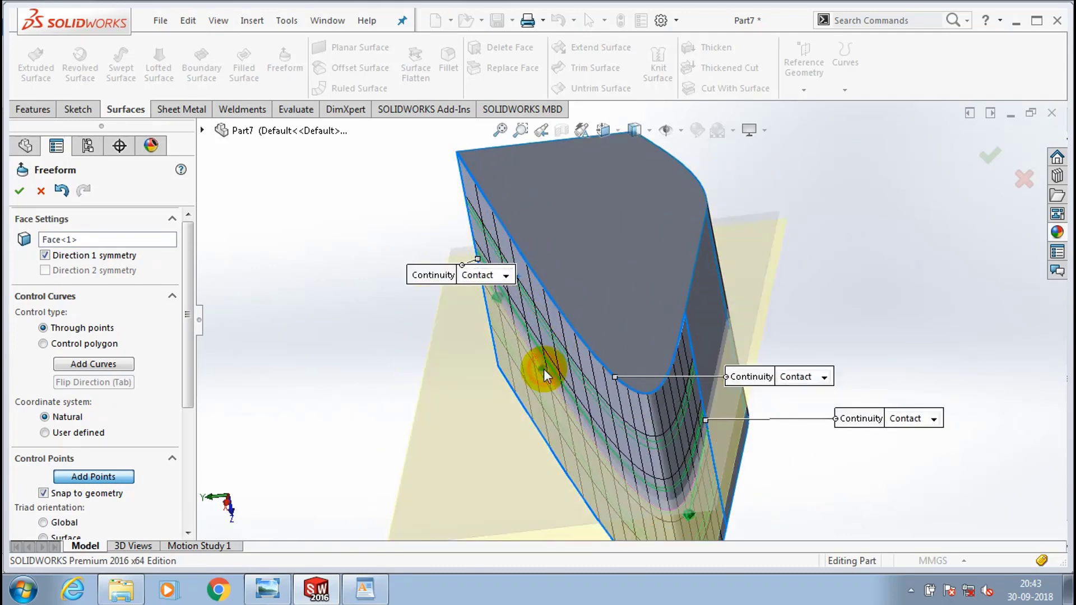
pyautogui.moveTo(475, 399); pyautogui.dragTo(584, 360, button='middle')
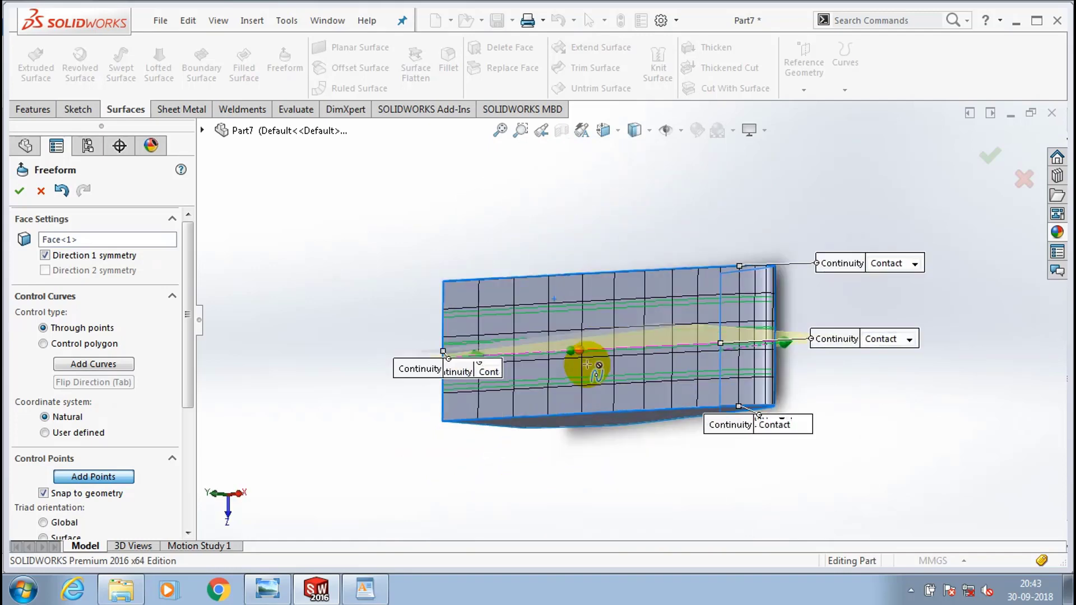
# - Finish adding control points and try to place another control curve along the middle of the freeform face
pyautogui.rightClick(554, 345)
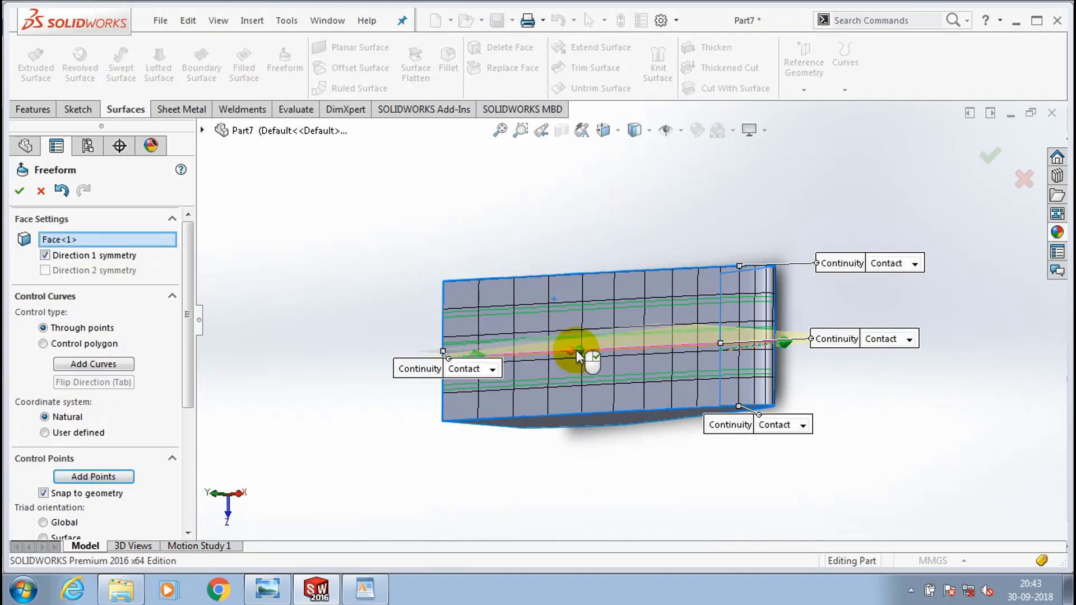
pyautogui.rightClick(576, 351)
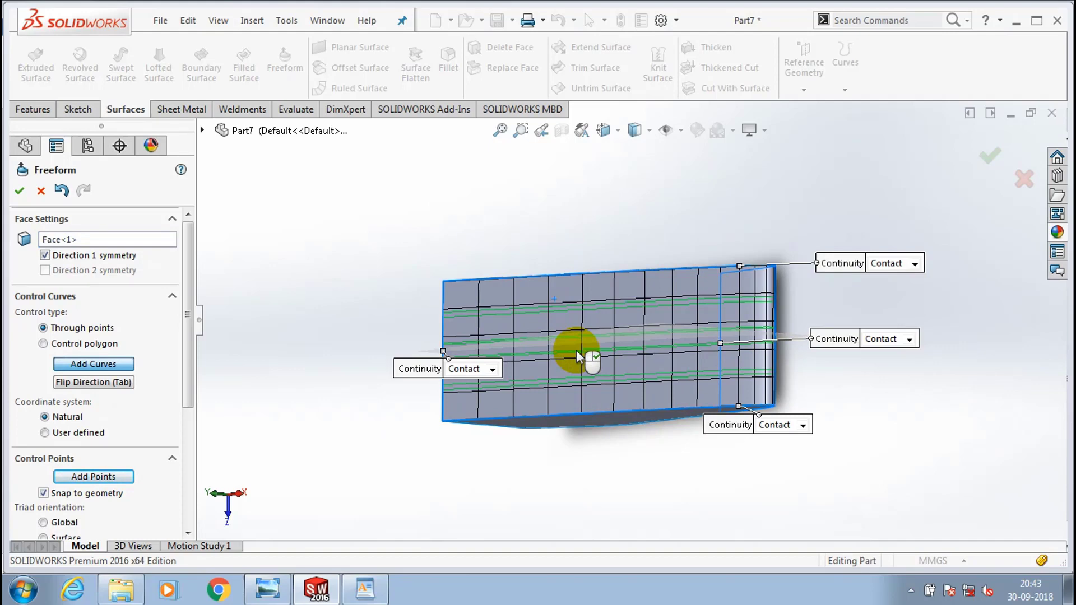
pyautogui.click(621, 343)
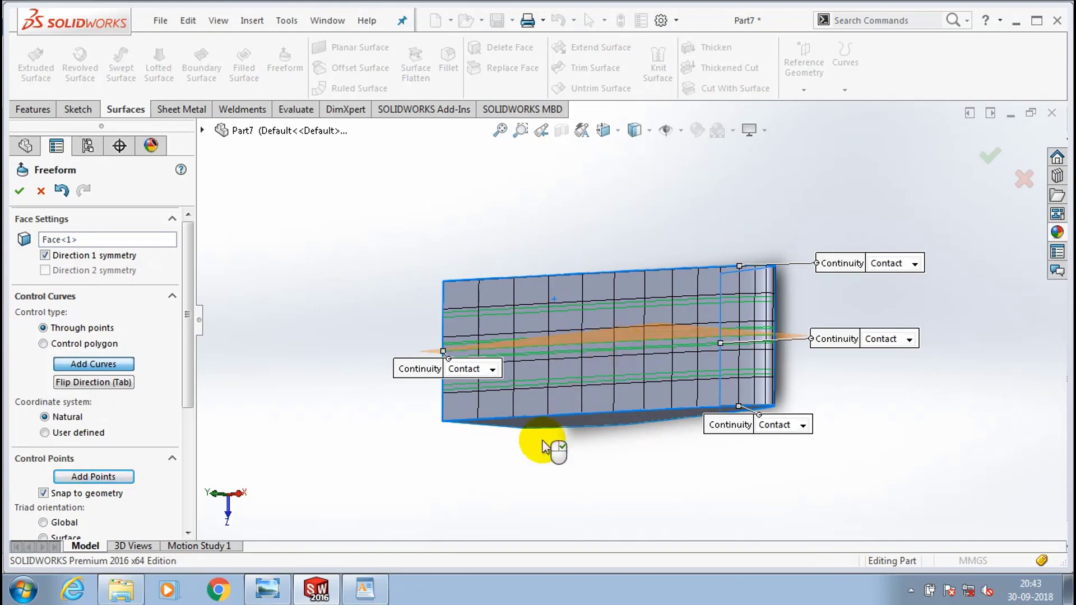
pyautogui.moveTo(534, 444); pyautogui.dragTo(683, 391, button='middle')
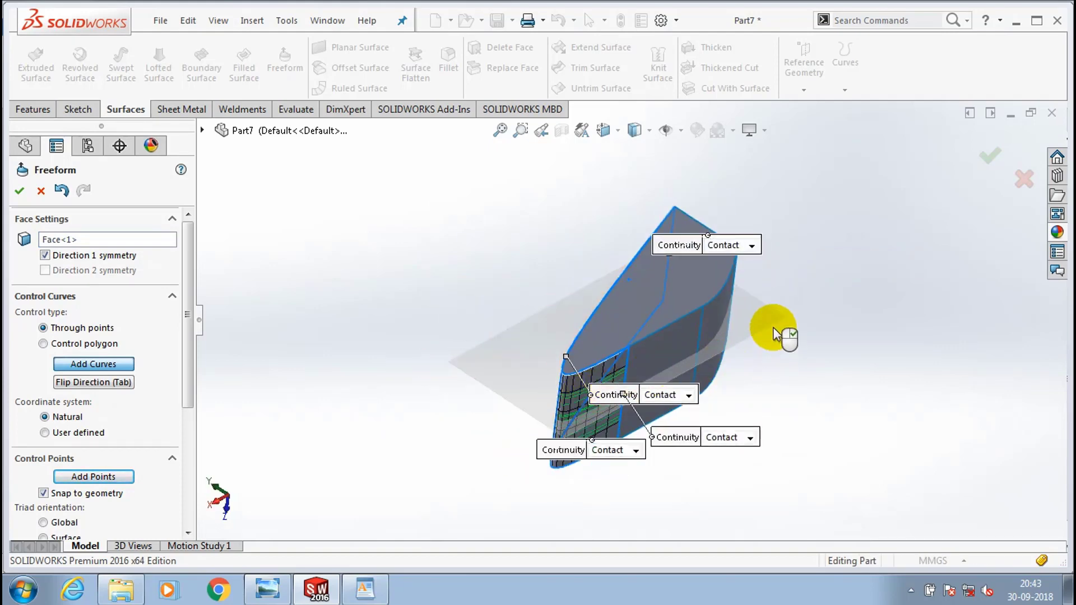
pyautogui.scroll(-3, 779, 332)
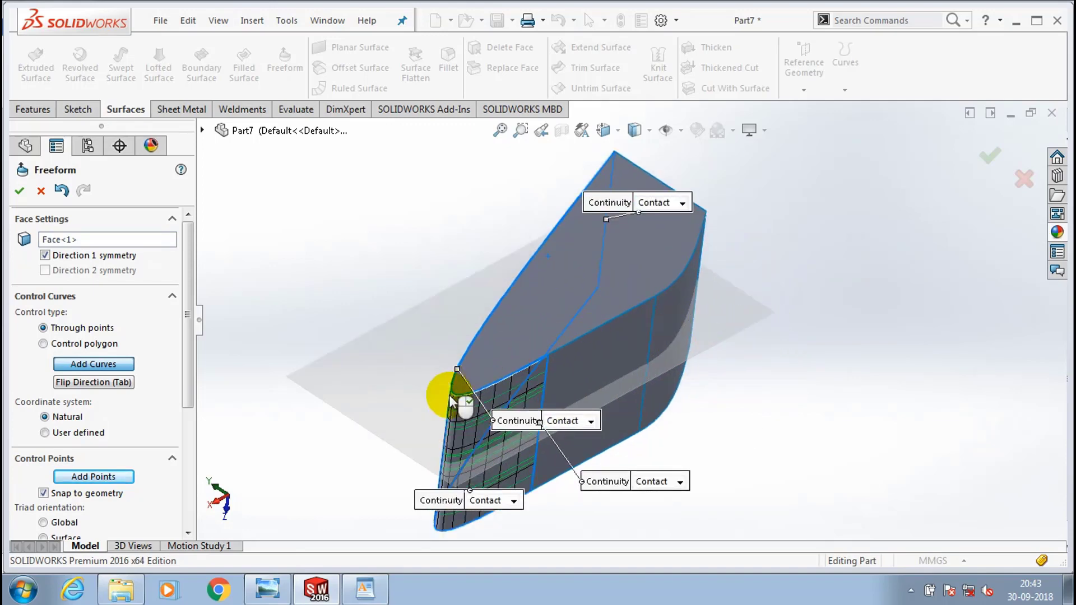
# - Try to accept the Freeform feature, and cancel it to leave the surface body undeformed
pyautogui.click(19, 190)
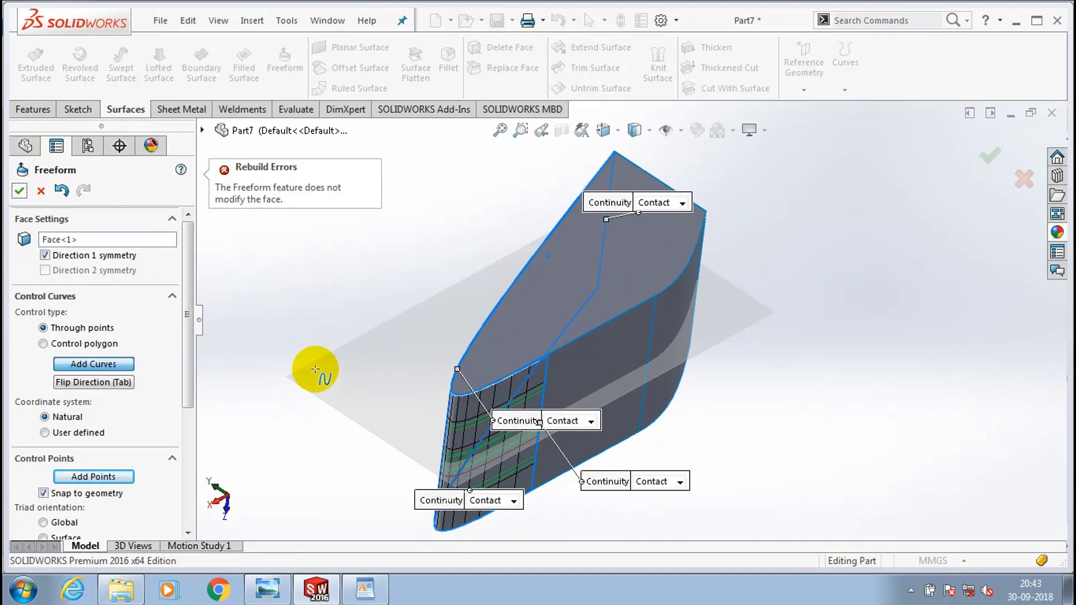
pyautogui.click(42, 194)
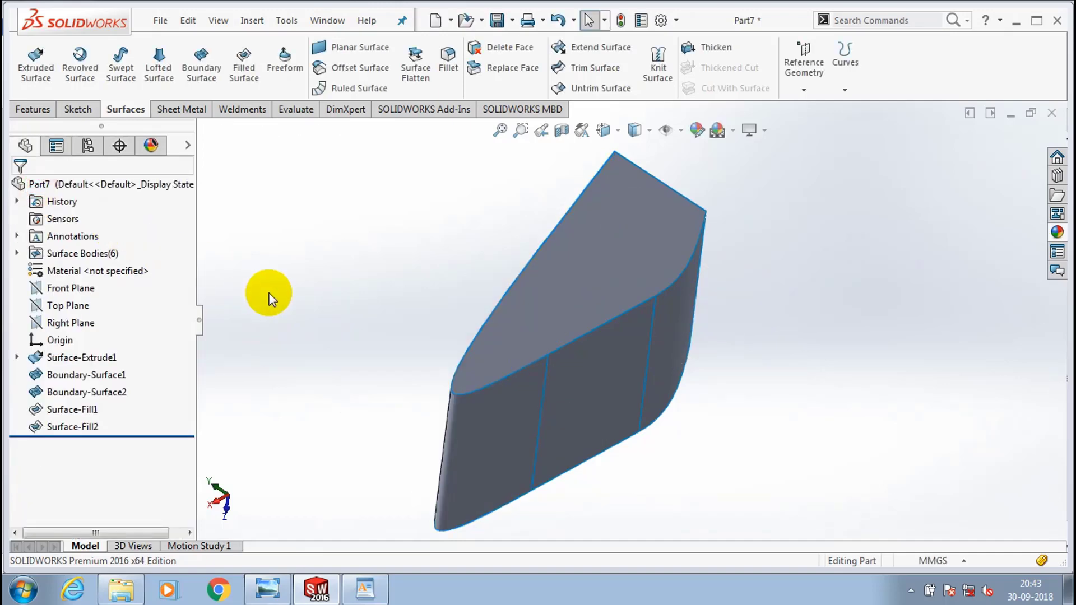
pyautogui.scroll(1, 393, 381)
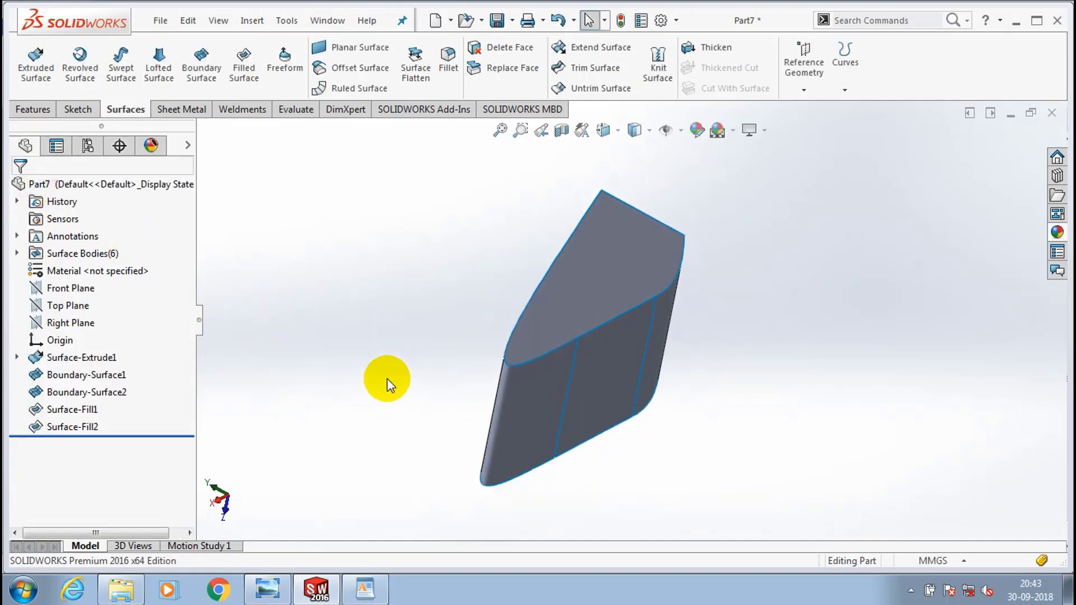